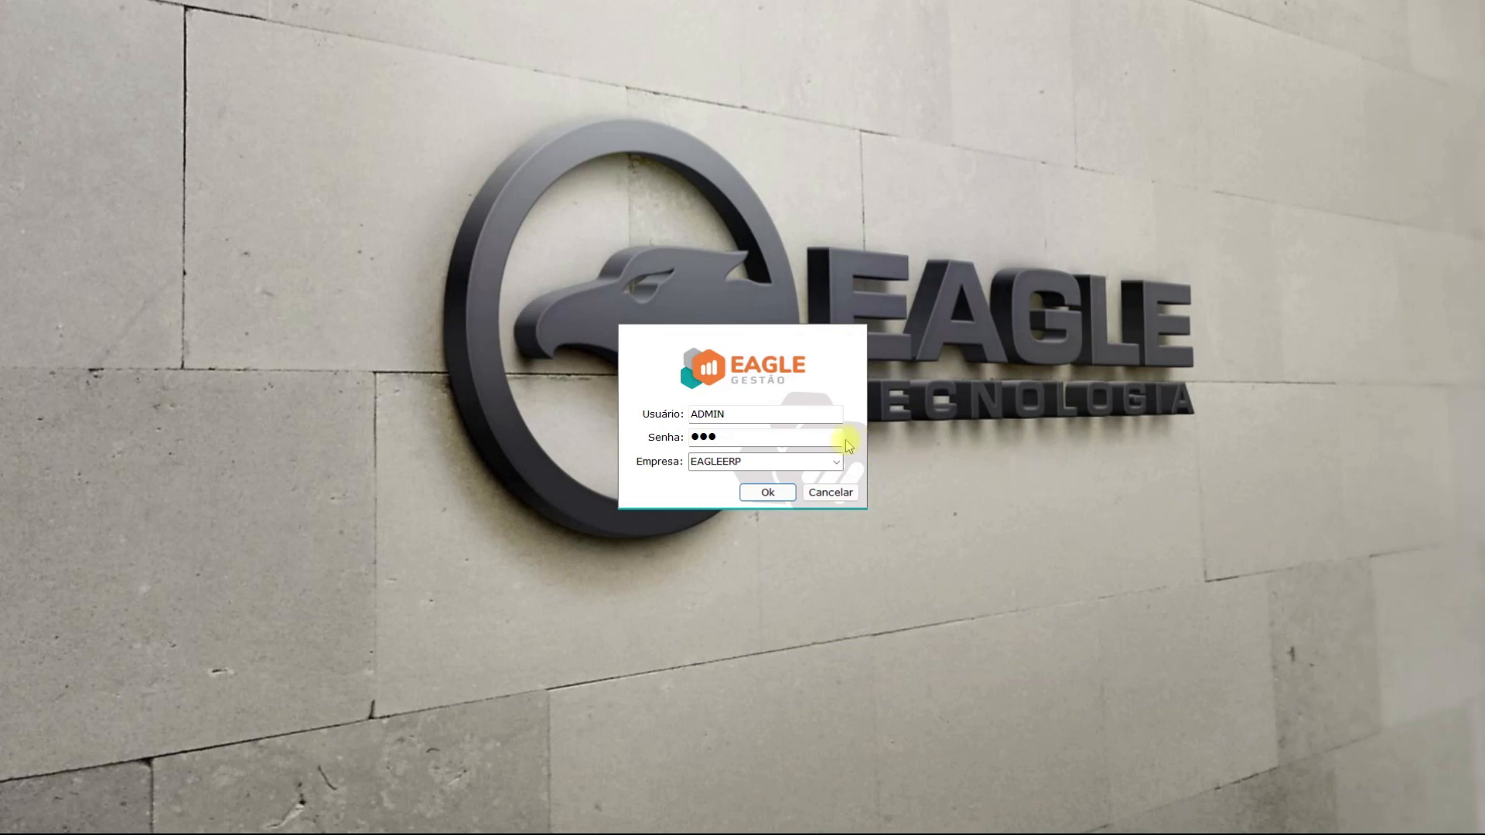
Submit the login to company EAGLEERP, which is refused because no plan is enabled
{"action": "left_click", "coordinate": [768, 492]}
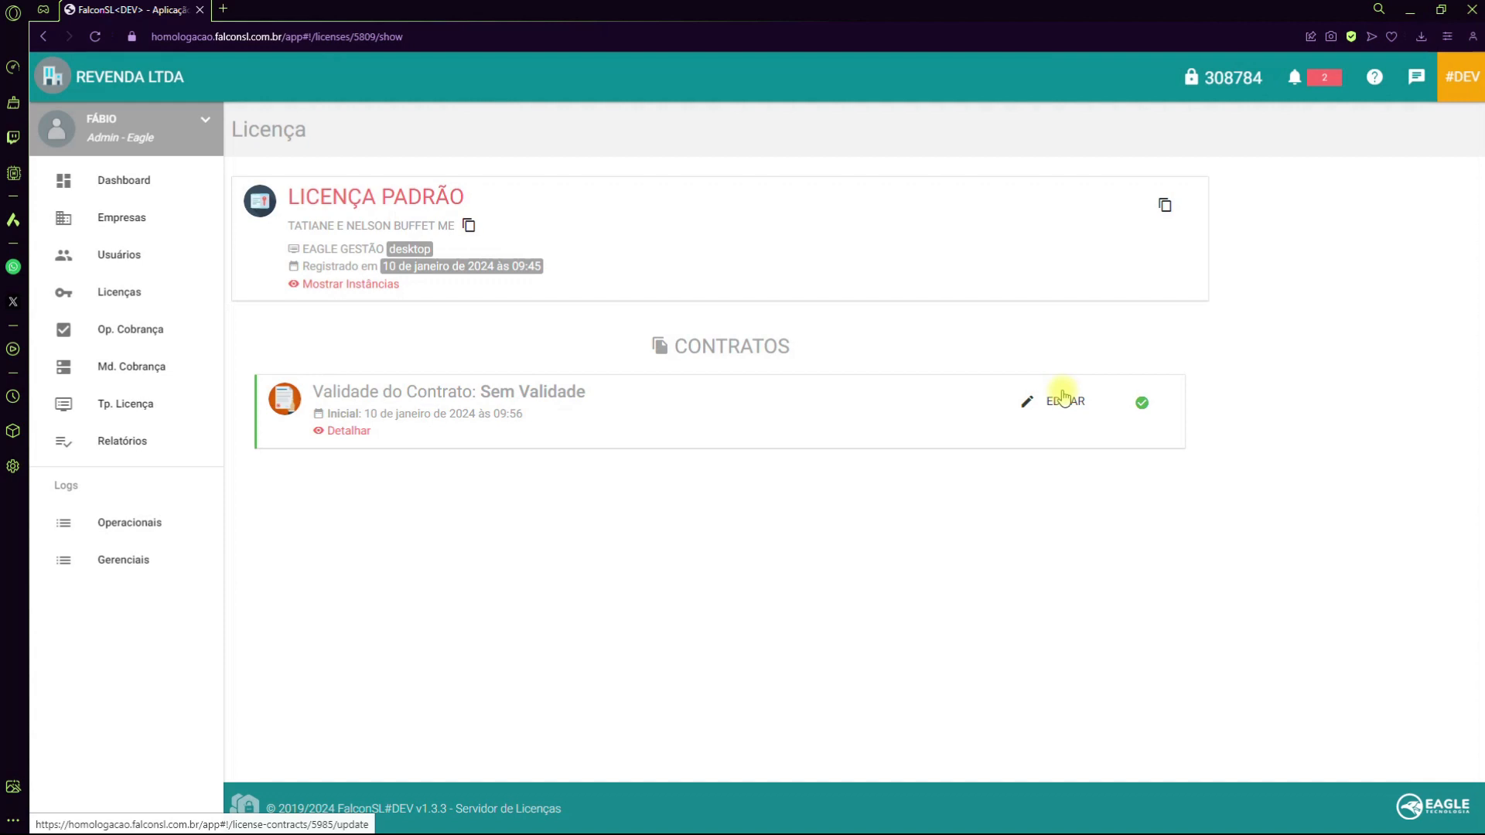
Turn on PLANO EAGLE GESTÃO in the license contract's billing options and save the contract
{"action": "left_click", "coordinate": [1065, 398]}
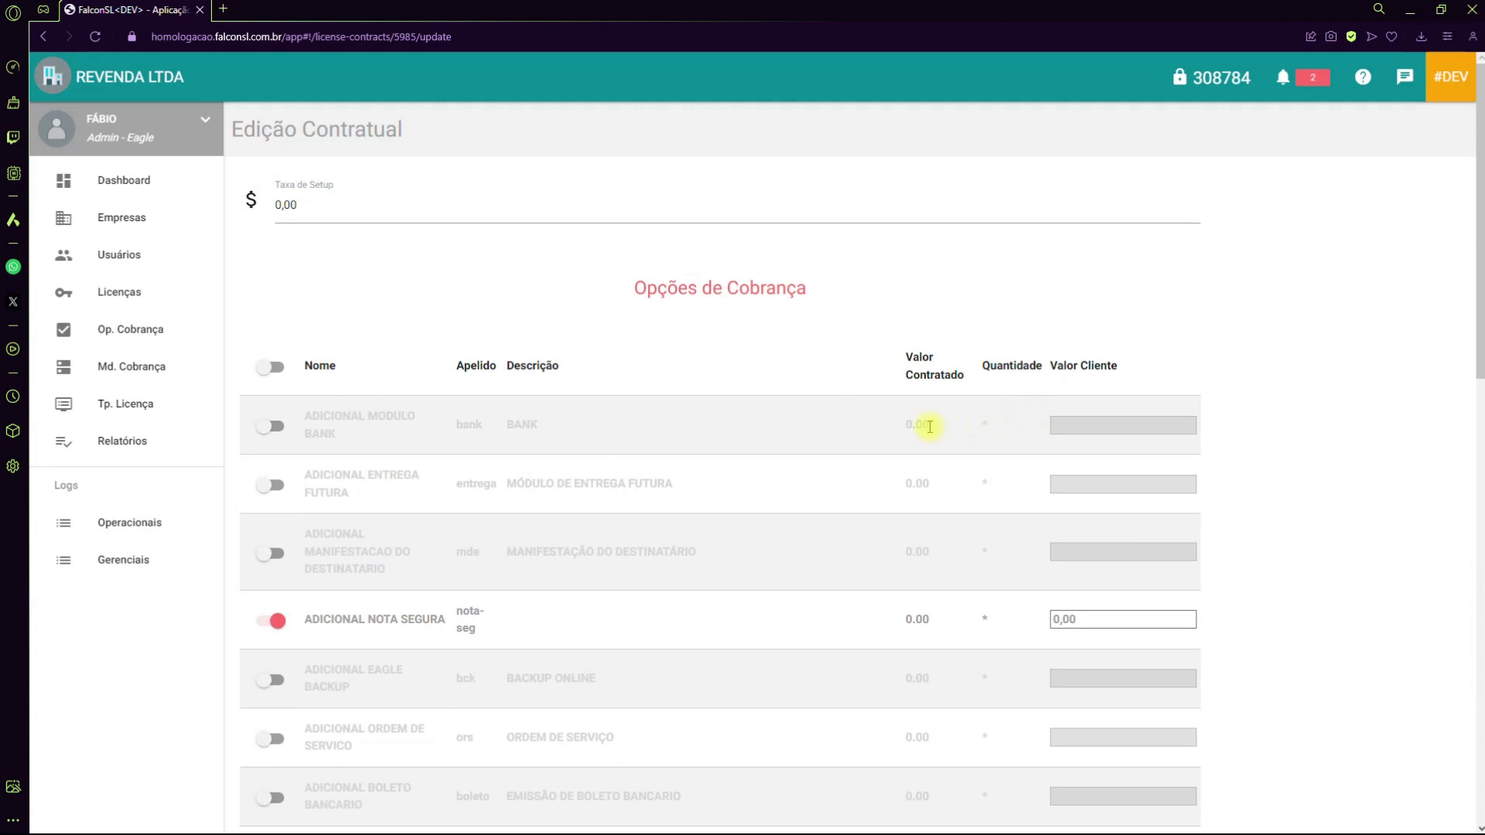
{"action": "scroll", "coordinate": [758, 442], "scroll_direction": "down", "scroll_amount": 2}
{"action": "scroll", "coordinate": [758, 442], "scroll_direction": "down", "scroll_amount": 10}
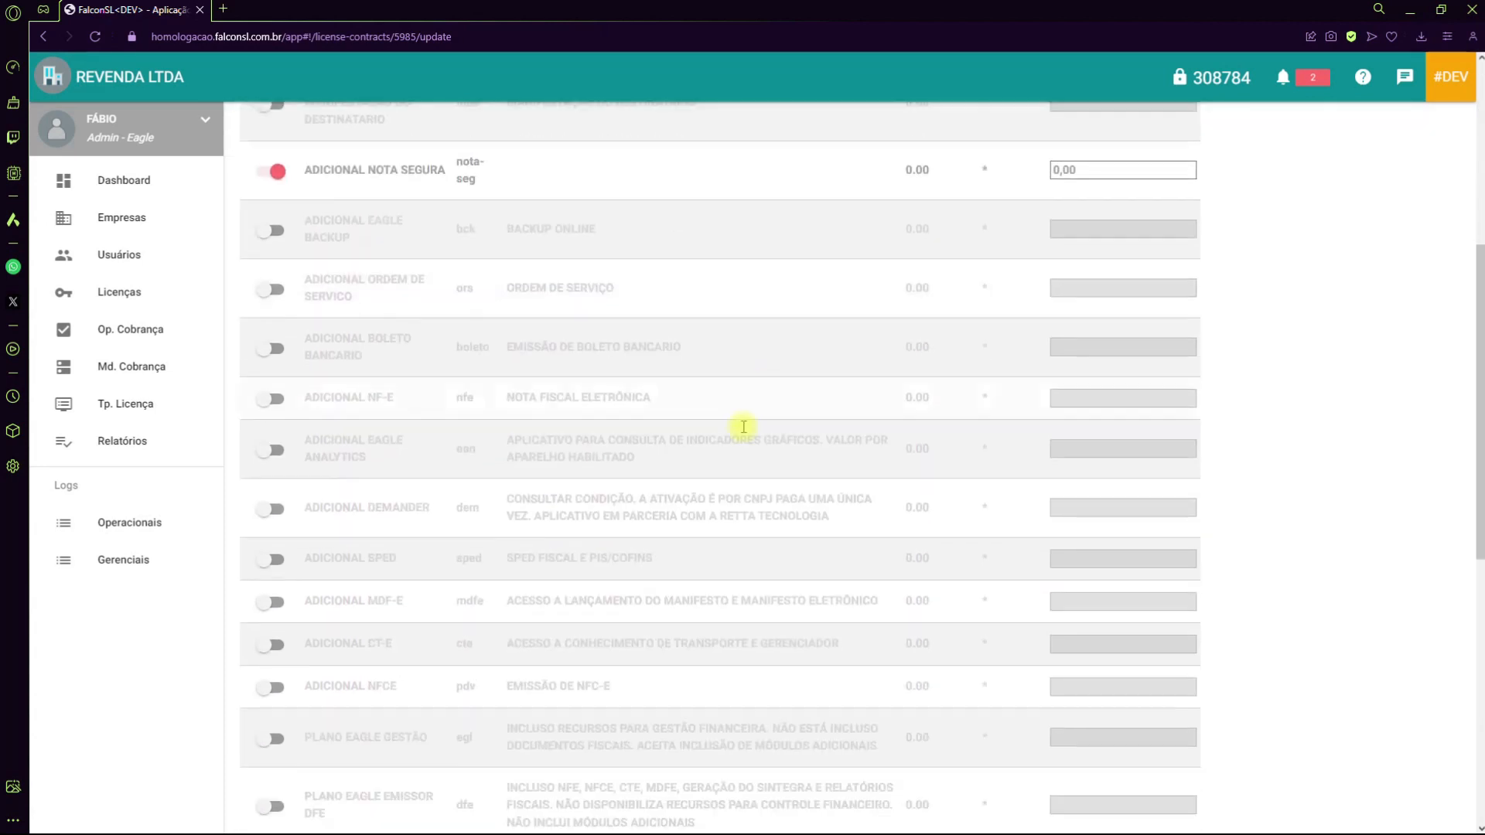
{"action": "scroll", "coordinate": [419, 355], "scroll_direction": "up", "scroll_amount": 2}
{"action": "left_click", "coordinate": [277, 410]}
{"action": "scroll", "coordinate": [1067, 557], "scroll_direction": "down", "scroll_amount": 5}
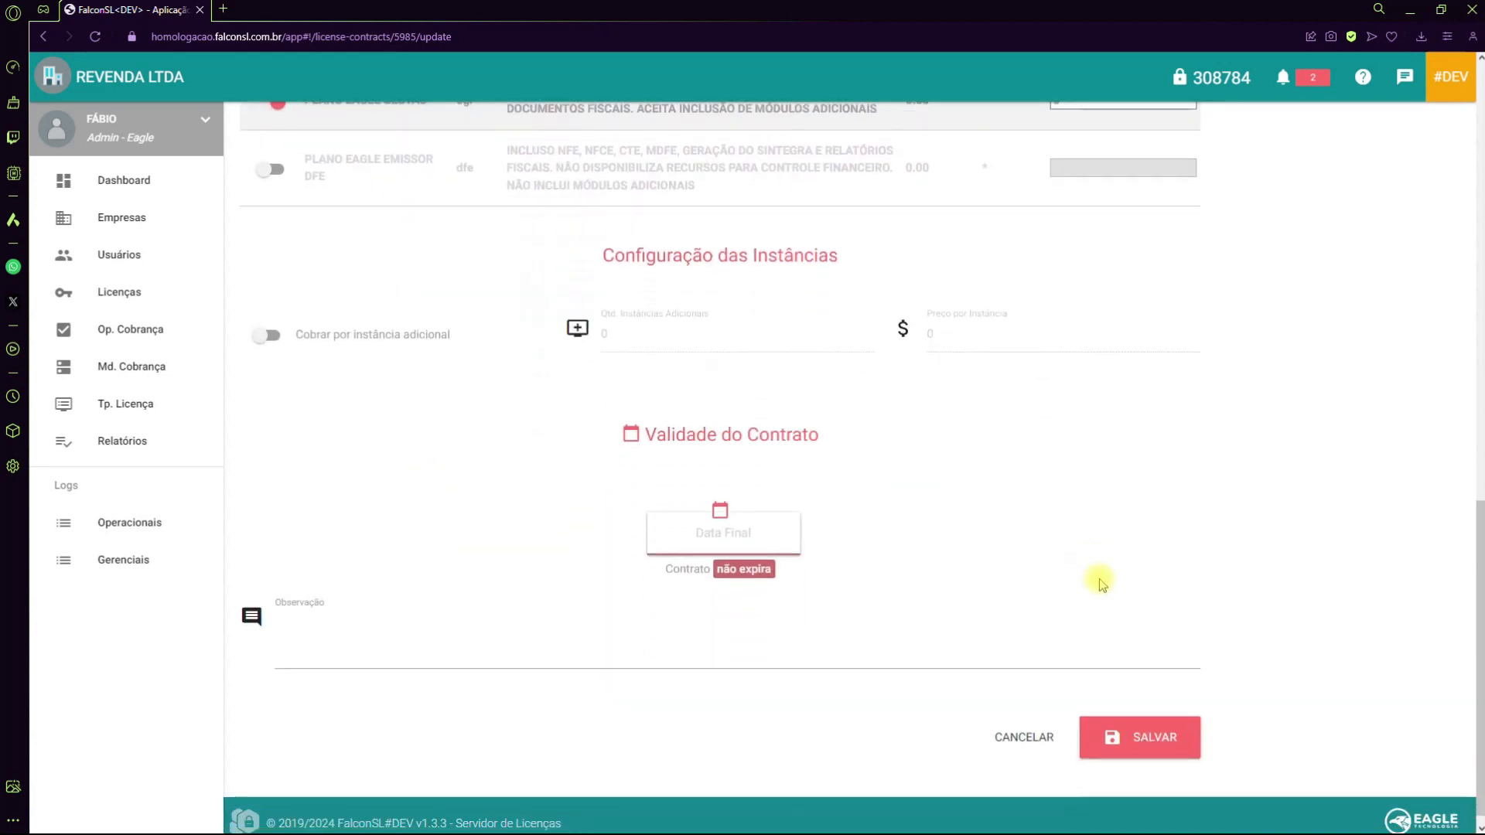
{"action": "left_click", "coordinate": [1152, 734]}
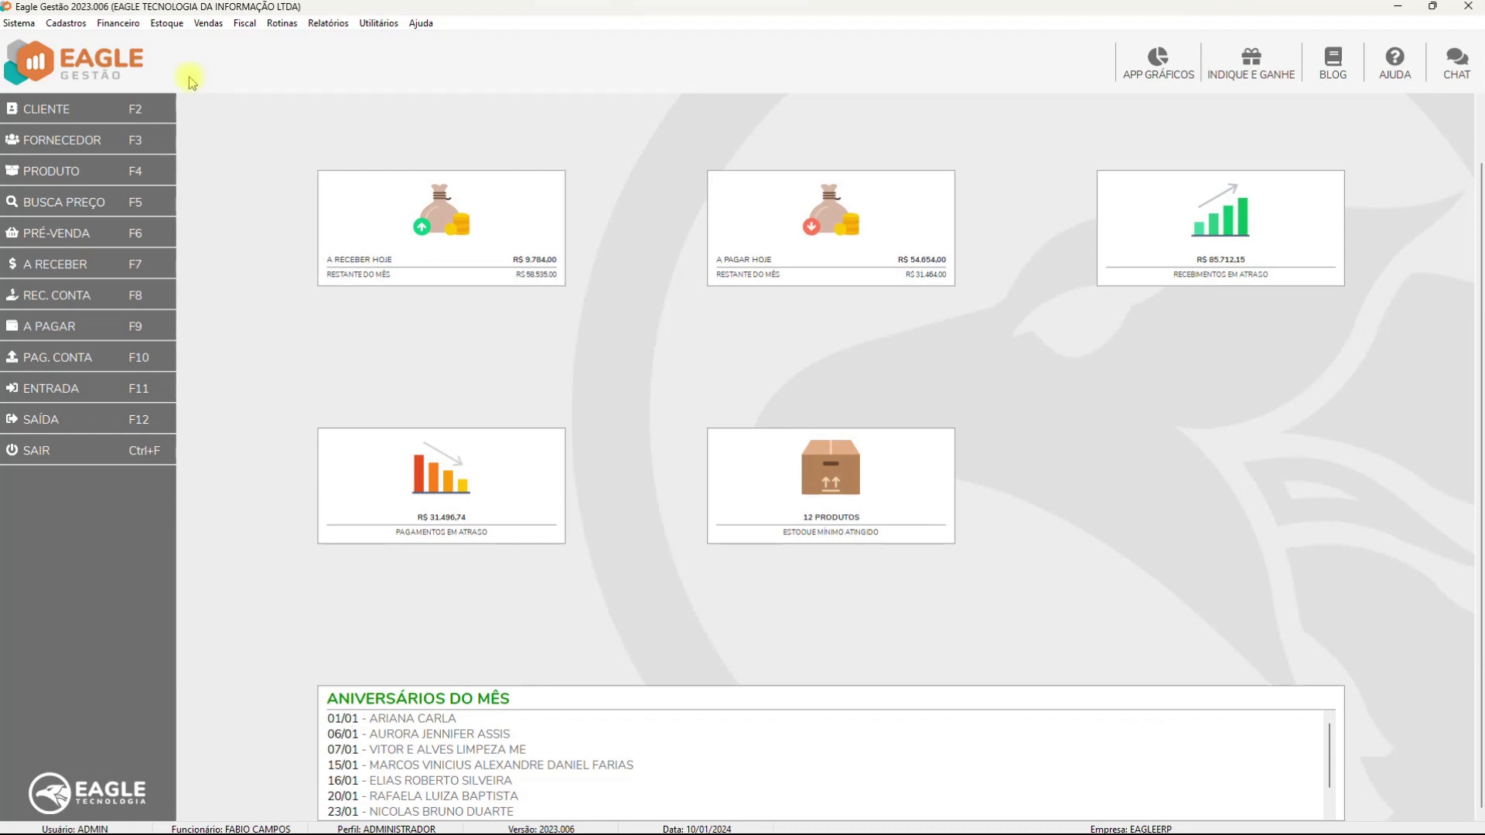
Open Configurações do Sistema from the Sistema menu
{"action": "left_click", "coordinate": [116, 24]}
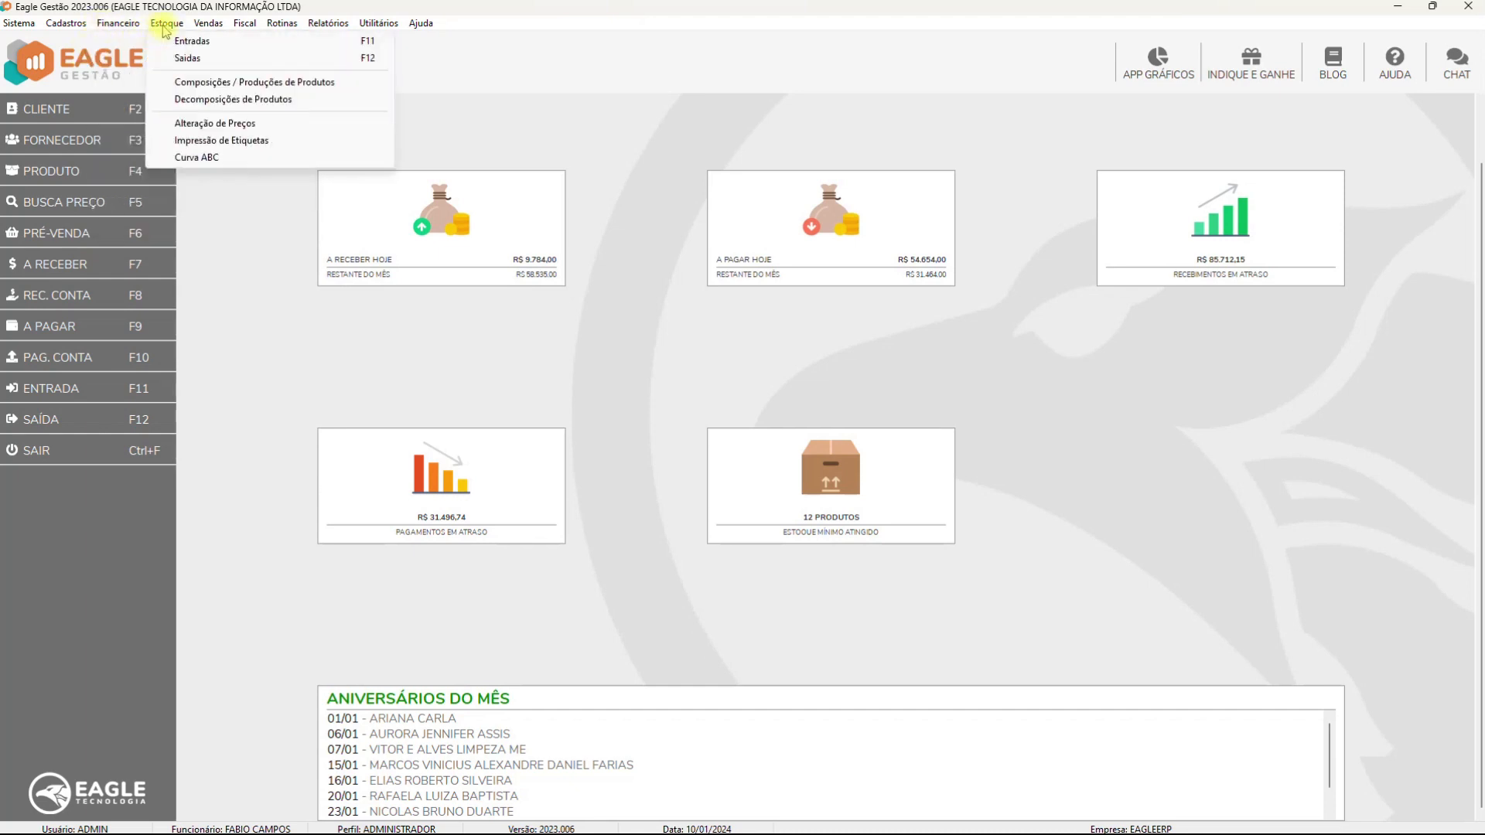
{"action": "mouse_move", "coordinate": [341, 32]}
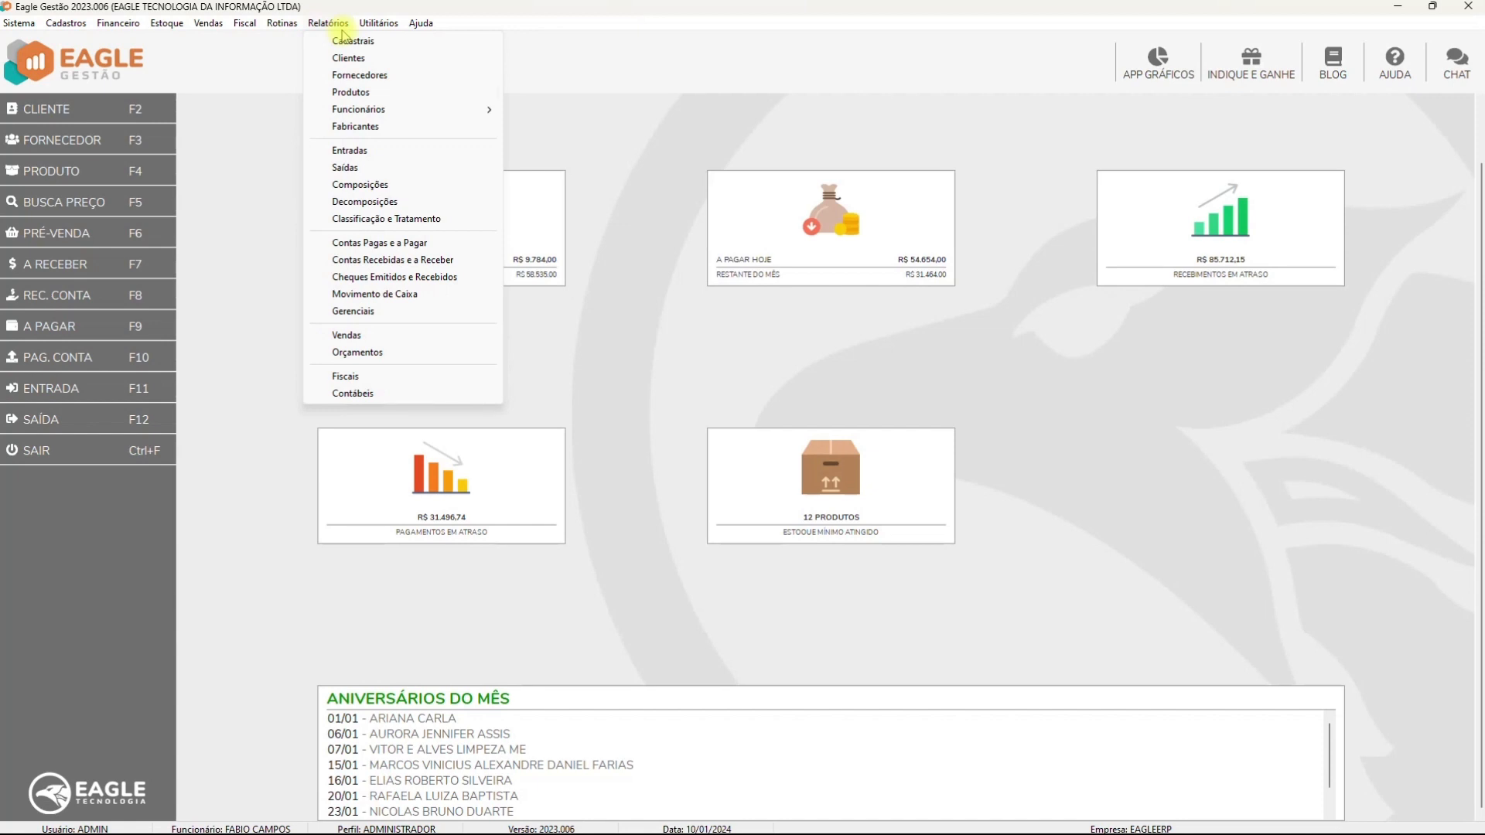
{"action": "mouse_move", "coordinate": [18, 24]}
{"action": "left_click", "coordinate": [48, 62]}
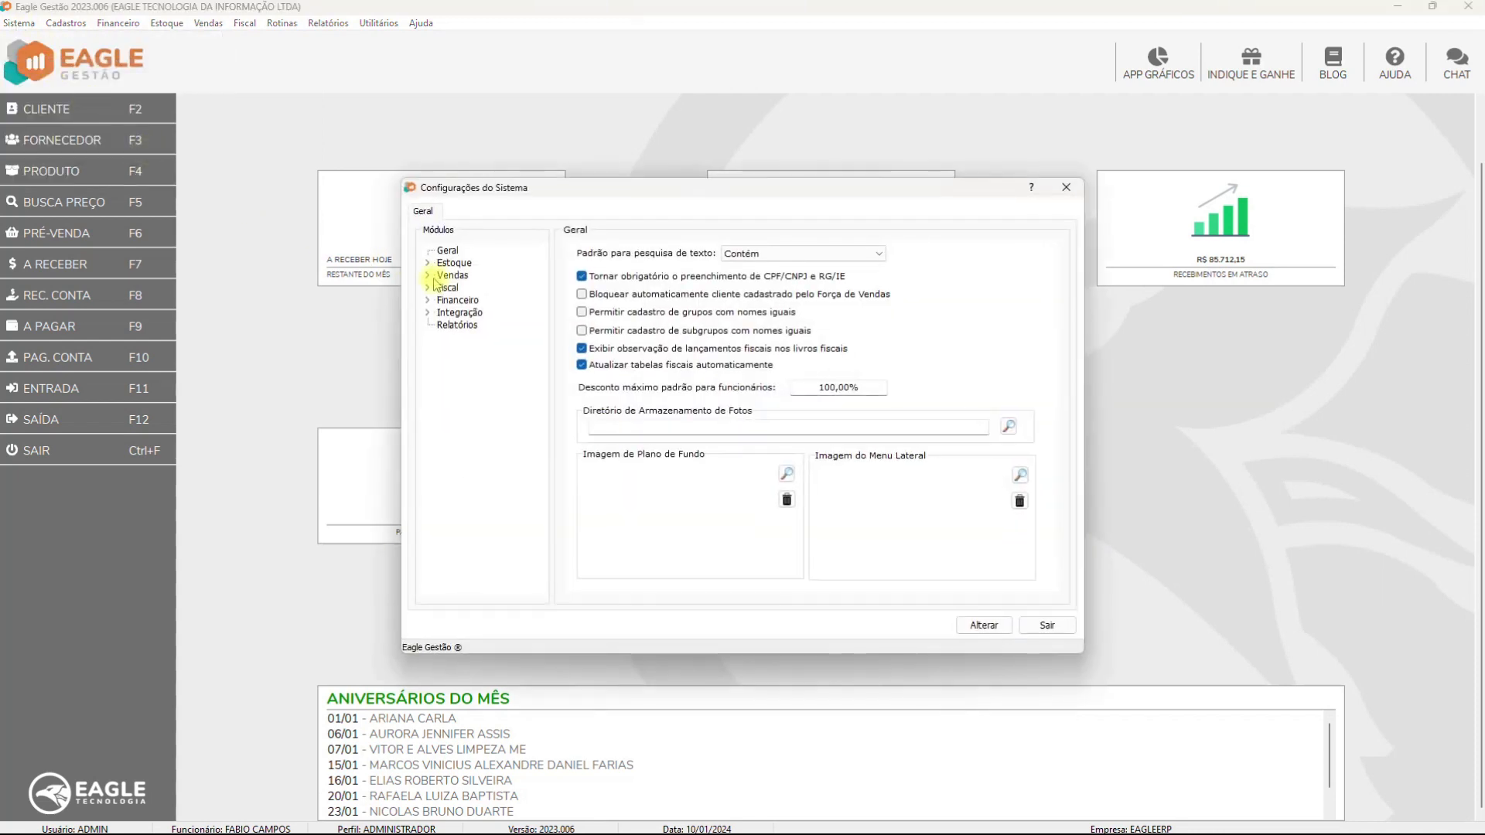
Expand the Fiscal and Financeiro groups in the Módulos tree
{"action": "left_click", "coordinate": [428, 287]}
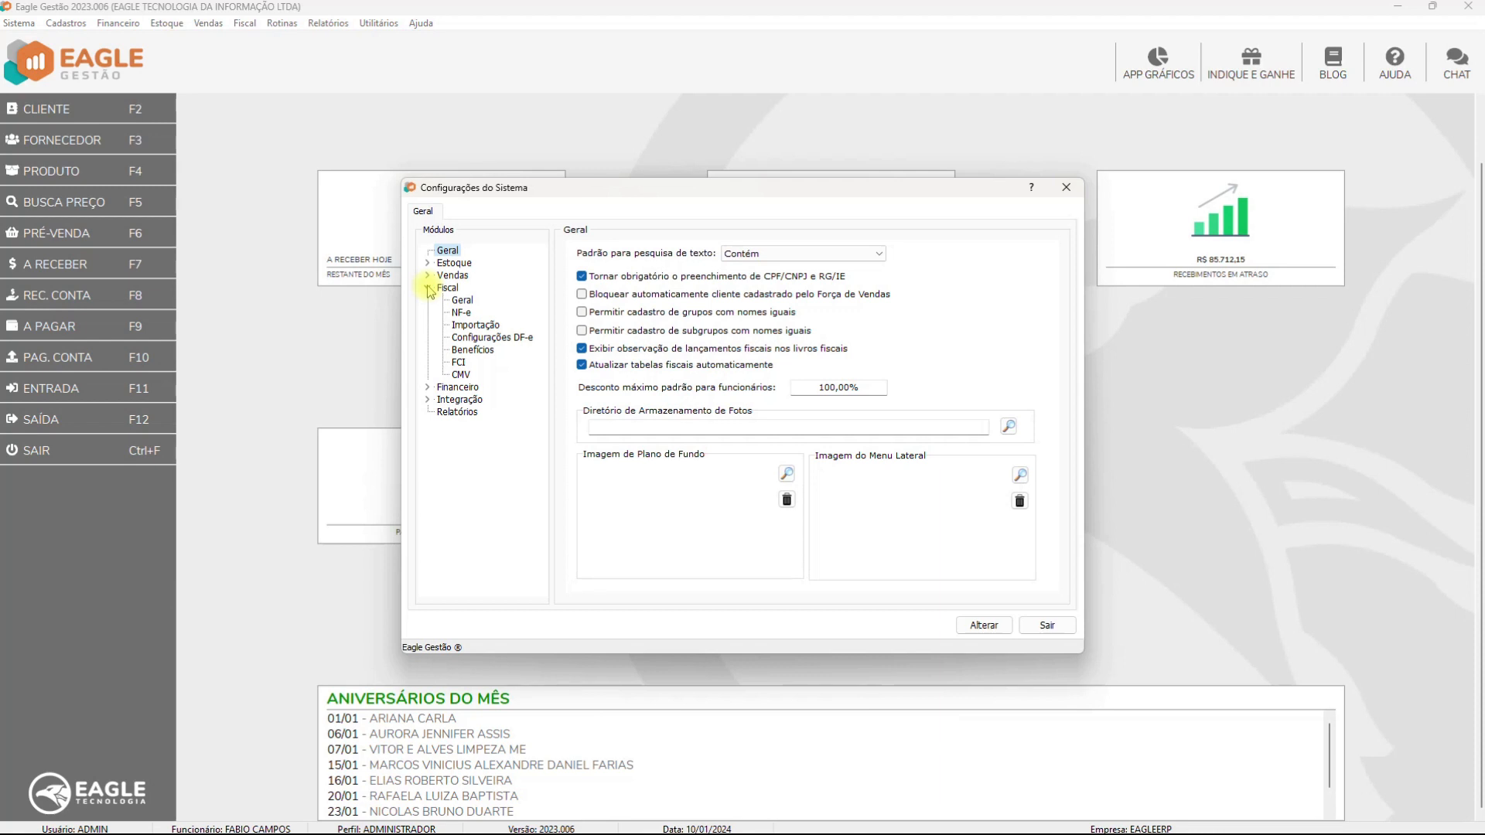
{"action": "left_click", "coordinate": [428, 387]}
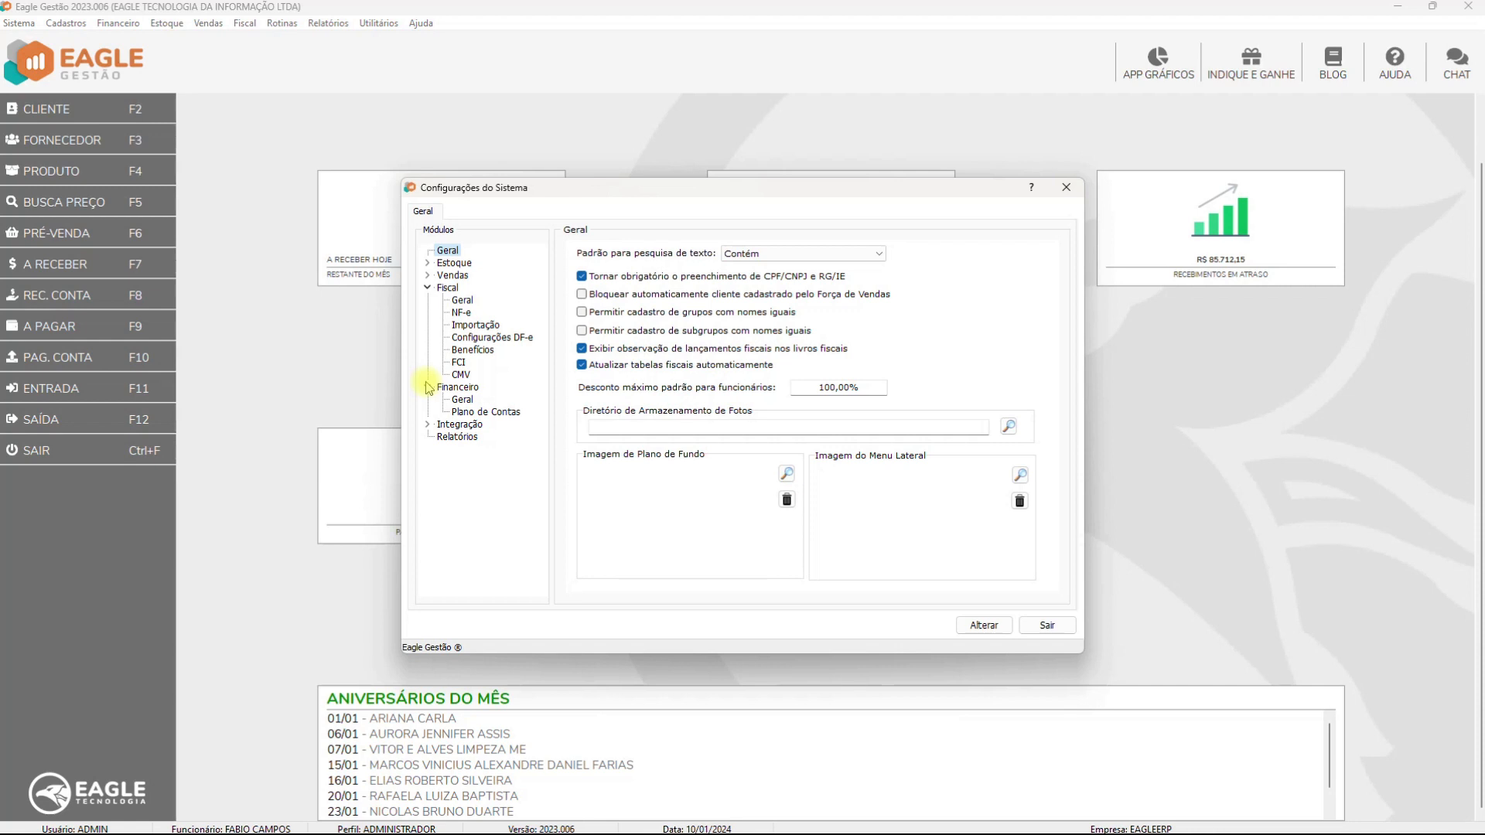
Expand Vendas and select Orçamentos to show the quotation settings
{"action": "left_click", "coordinate": [427, 275]}
{"action": "left_click", "coordinate": [469, 301]}
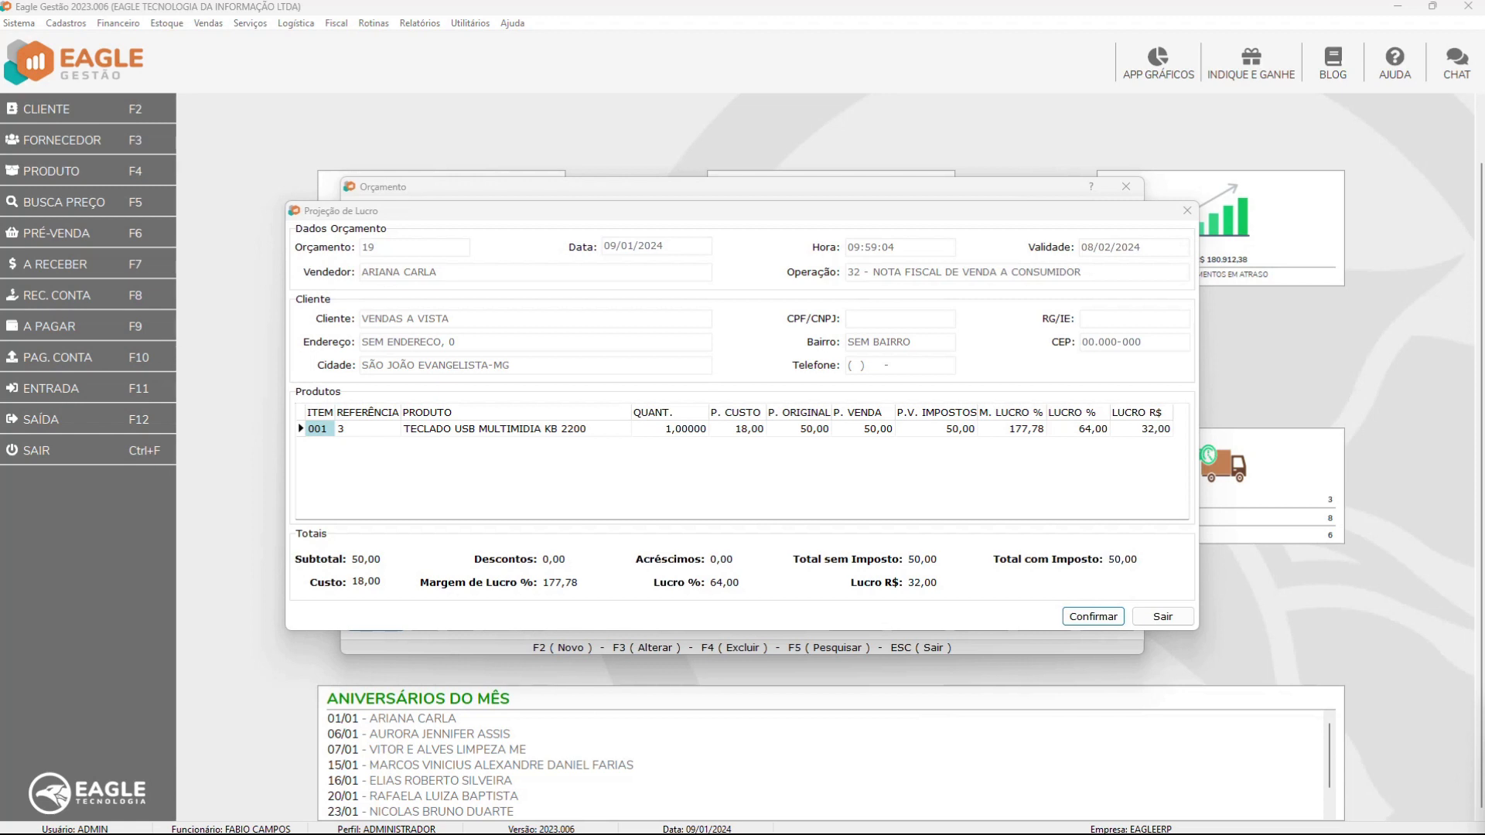
Apply the projected values to quote 19, declining once, then confirming with Sim
{"action": "left_click", "coordinate": [1091, 619]}
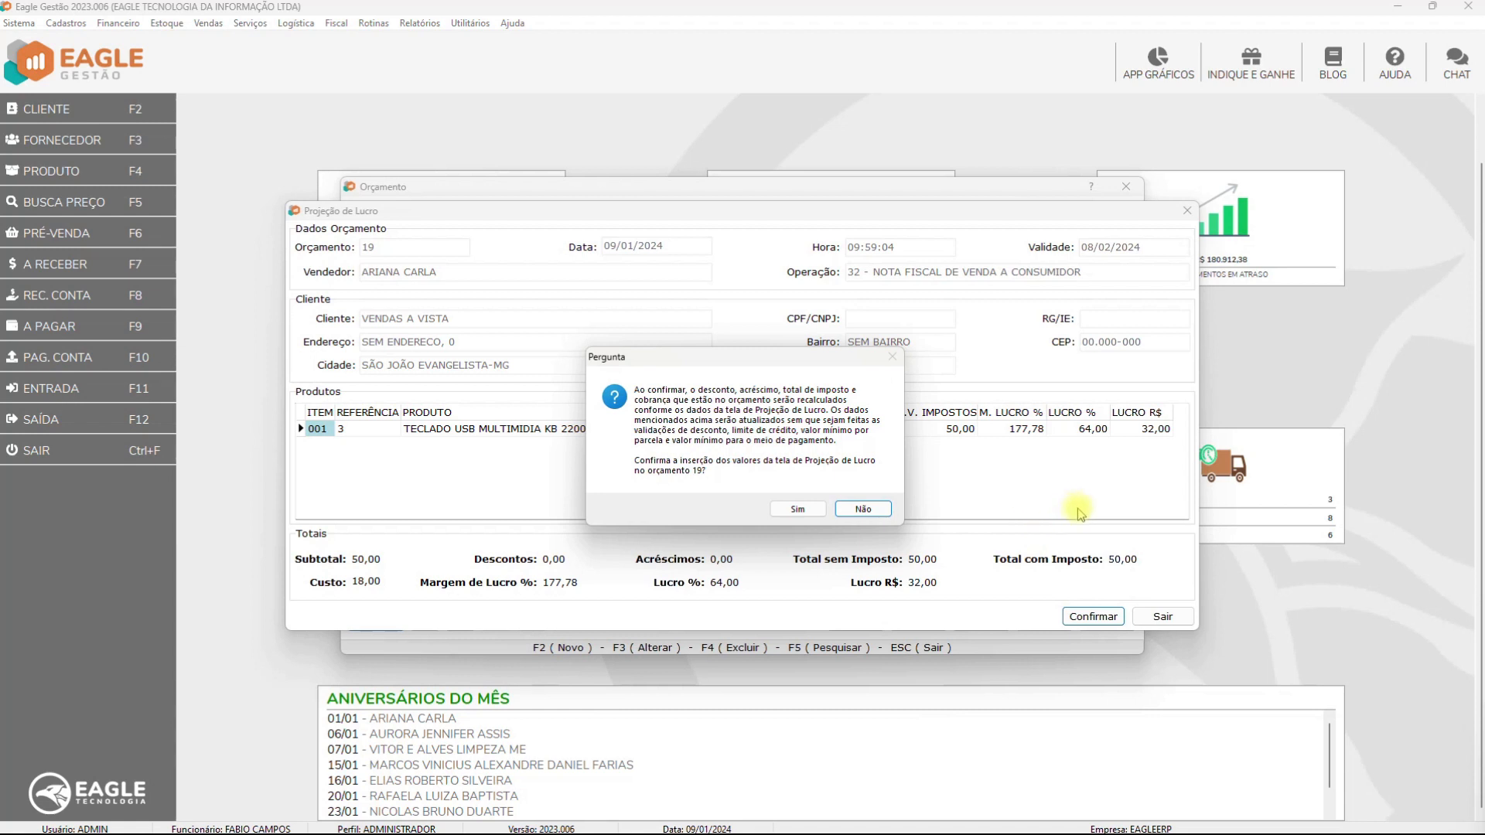
{"action": "left_click", "coordinate": [867, 510]}
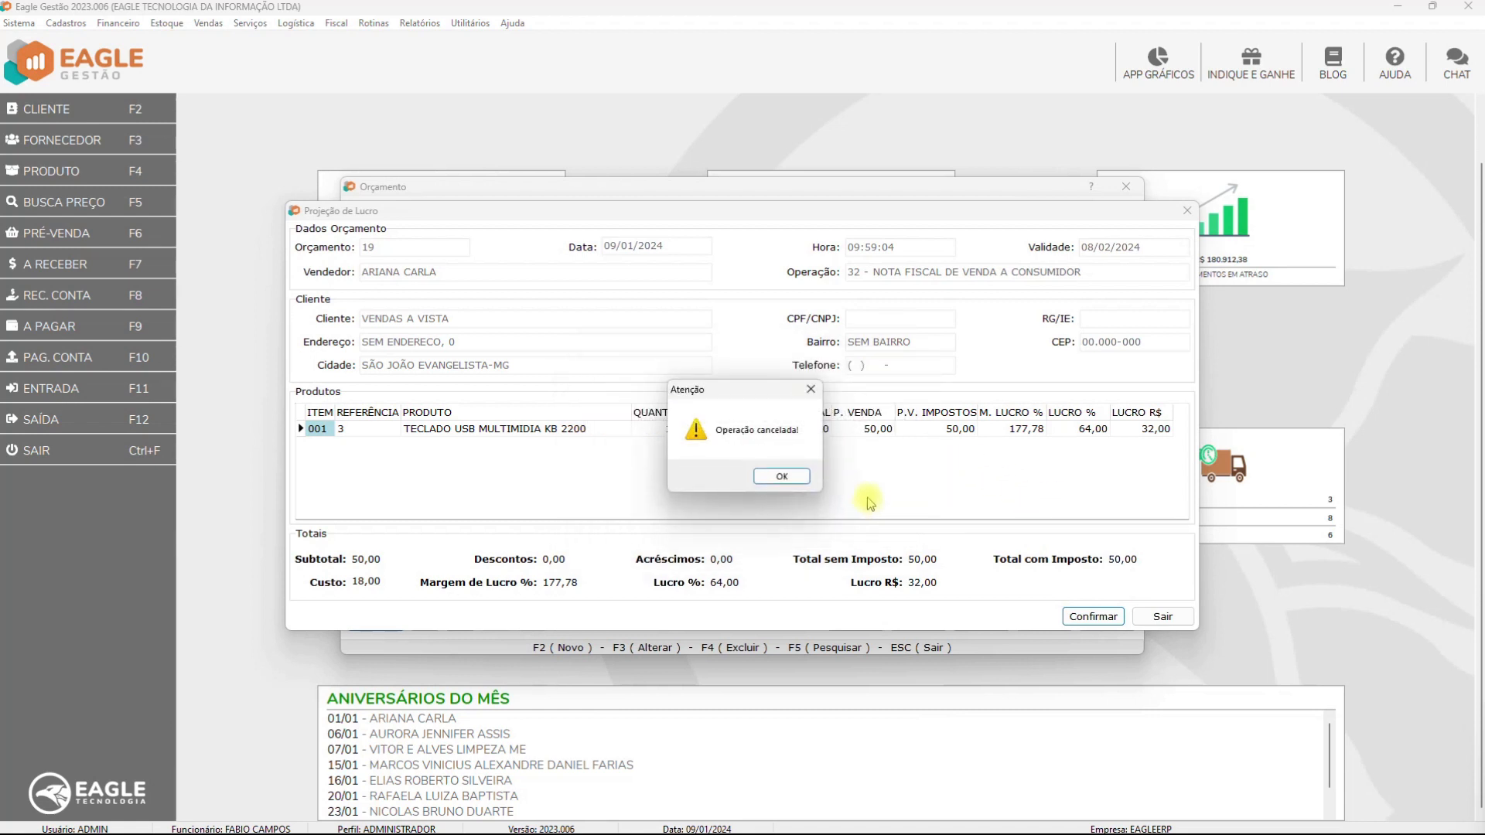
{"action": "left_click", "coordinate": [781, 477]}
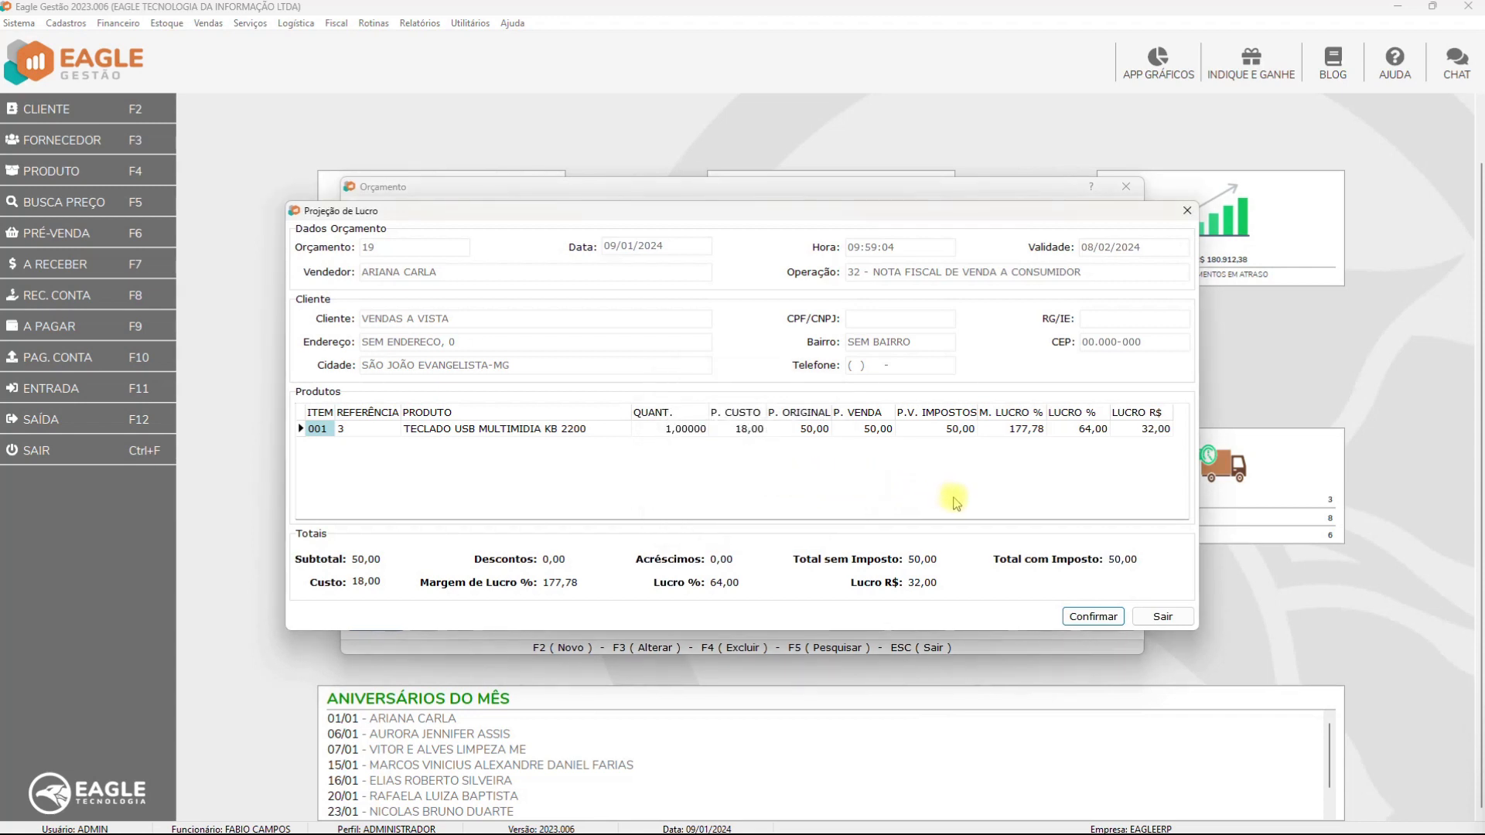
{"action": "left_click", "coordinate": [1091, 617]}
{"action": "left_click", "coordinate": [798, 509]}
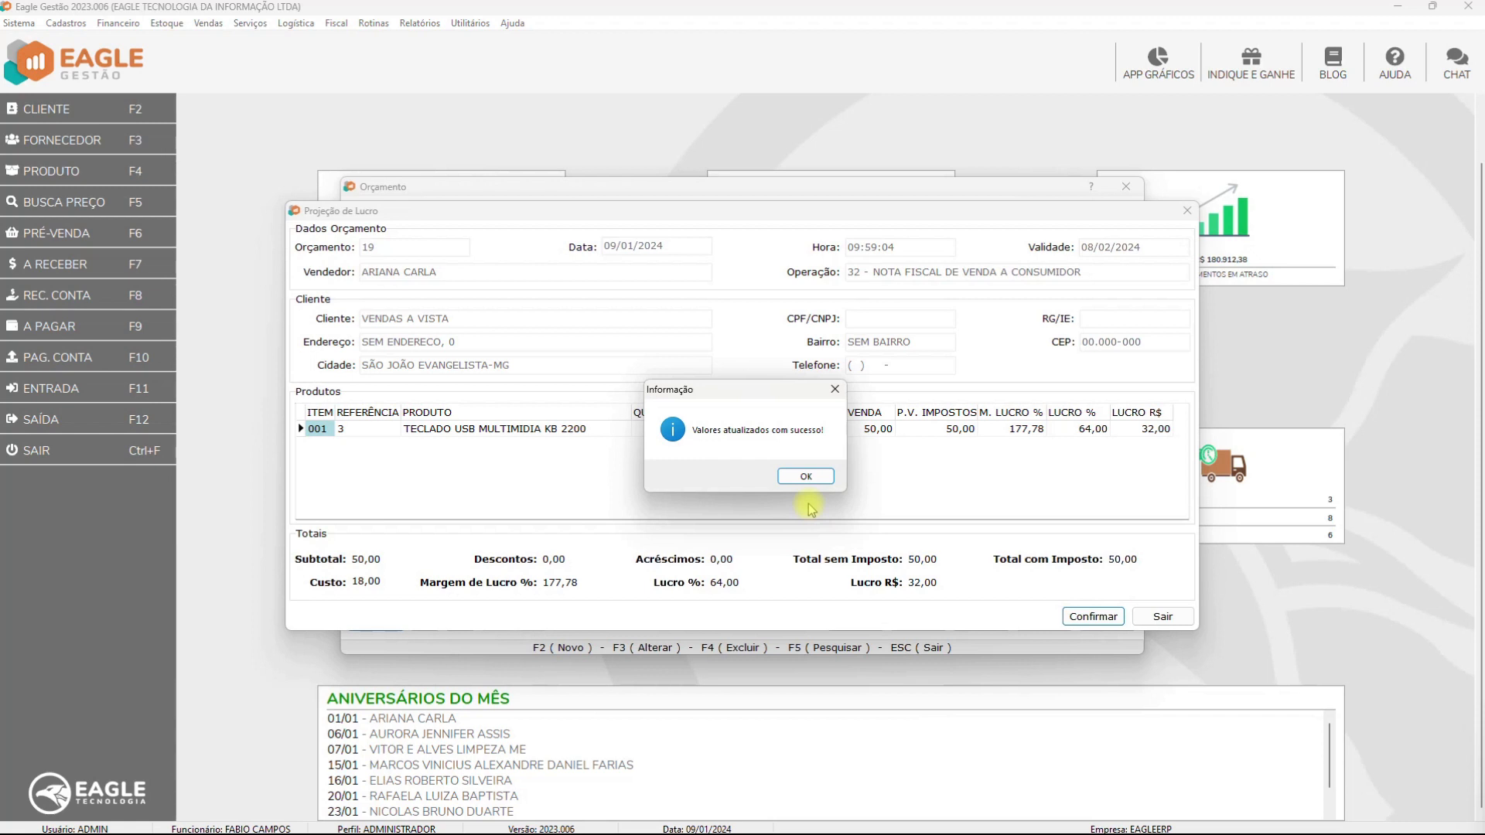
{"action": "left_click", "coordinate": [808, 477]}
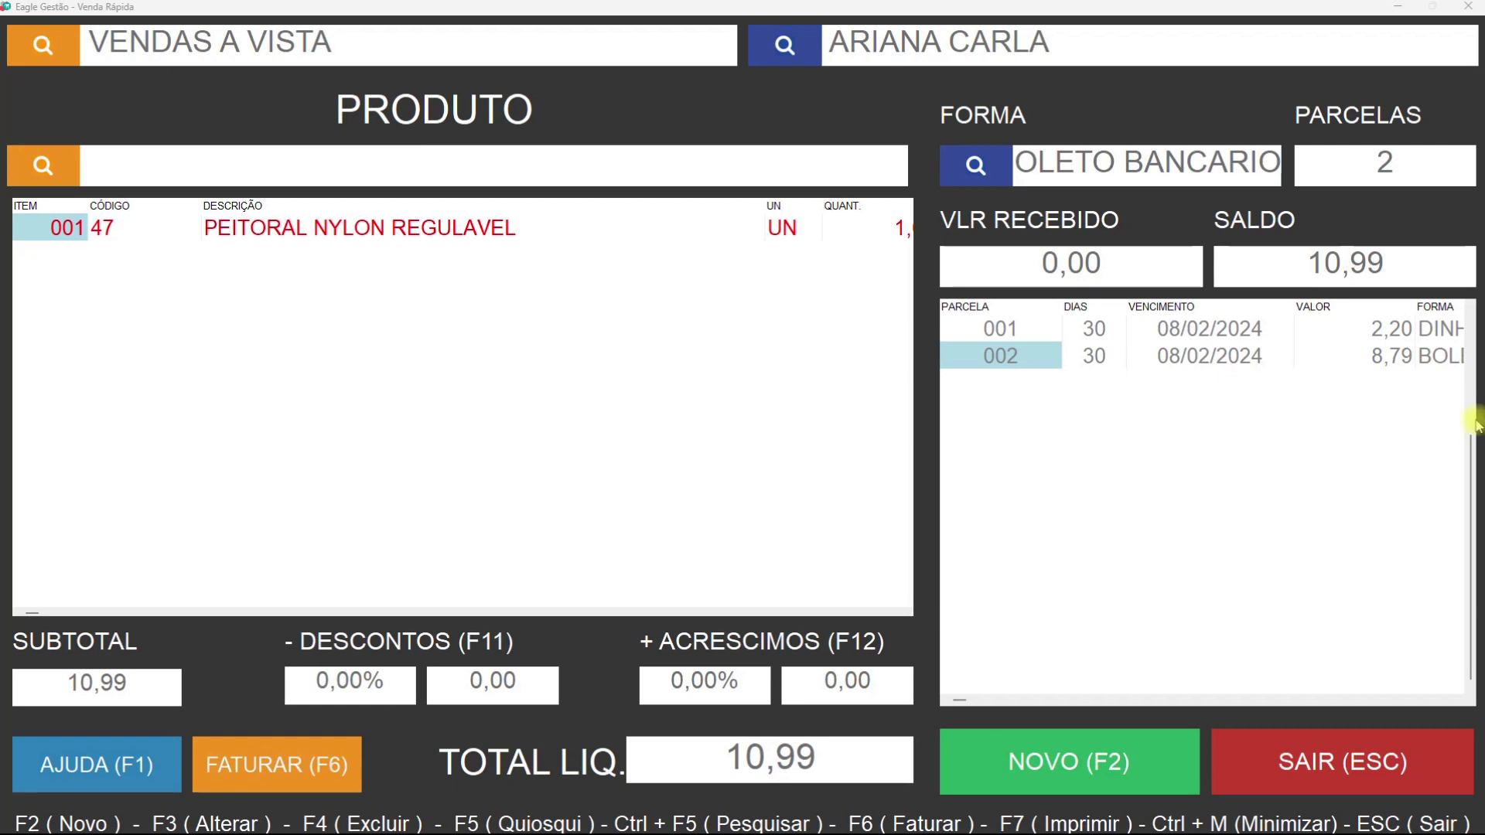
Open the quick-sale command list with AJUDA (F1)
{"action": "left_click", "coordinate": [51, 761]}
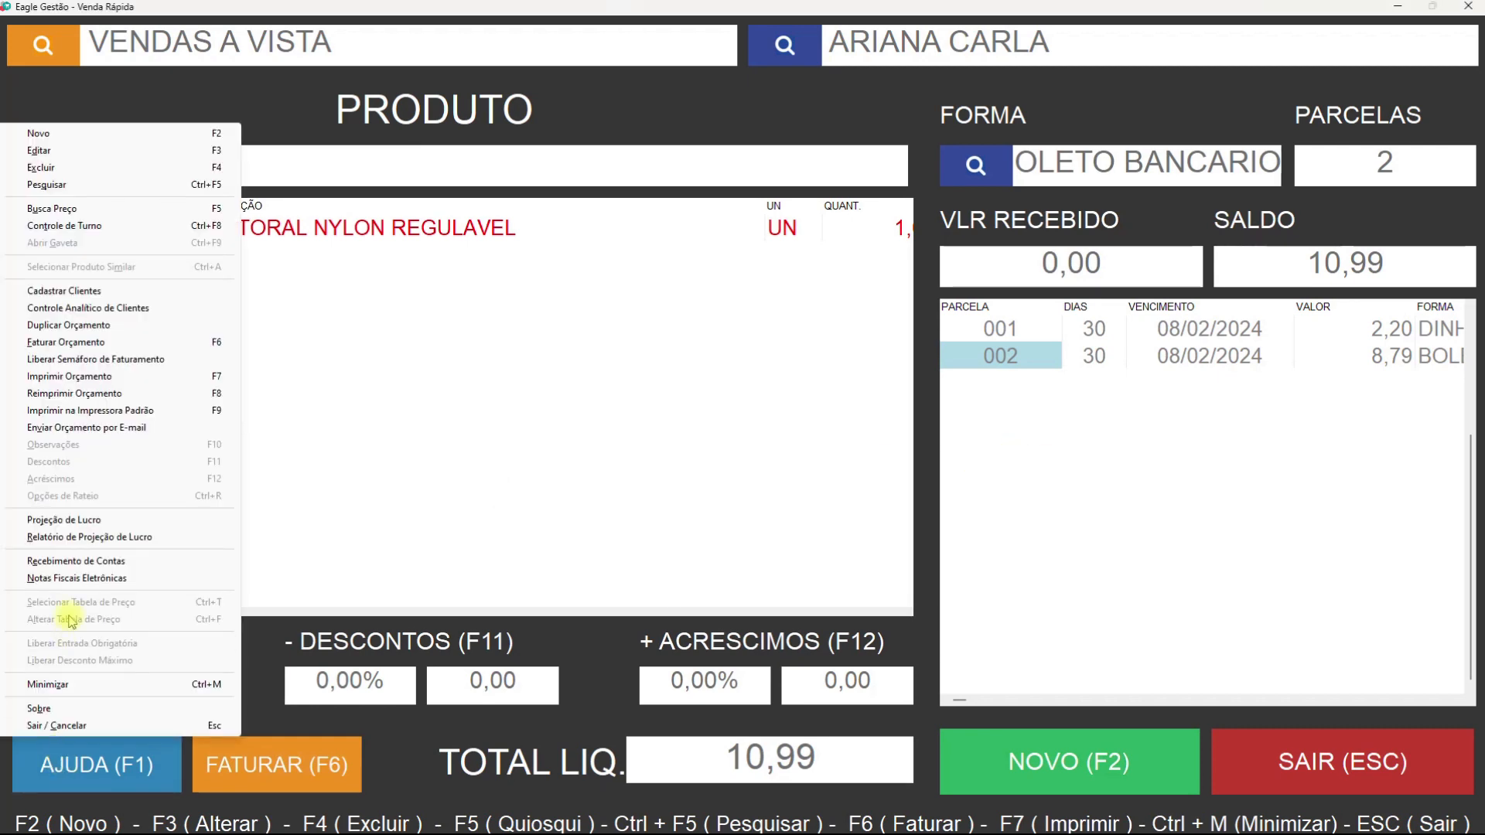
Reprice quote 21's item to 200,00 in the profit projection, apply it, and exit
{"action": "left_click", "coordinate": [89, 520]}
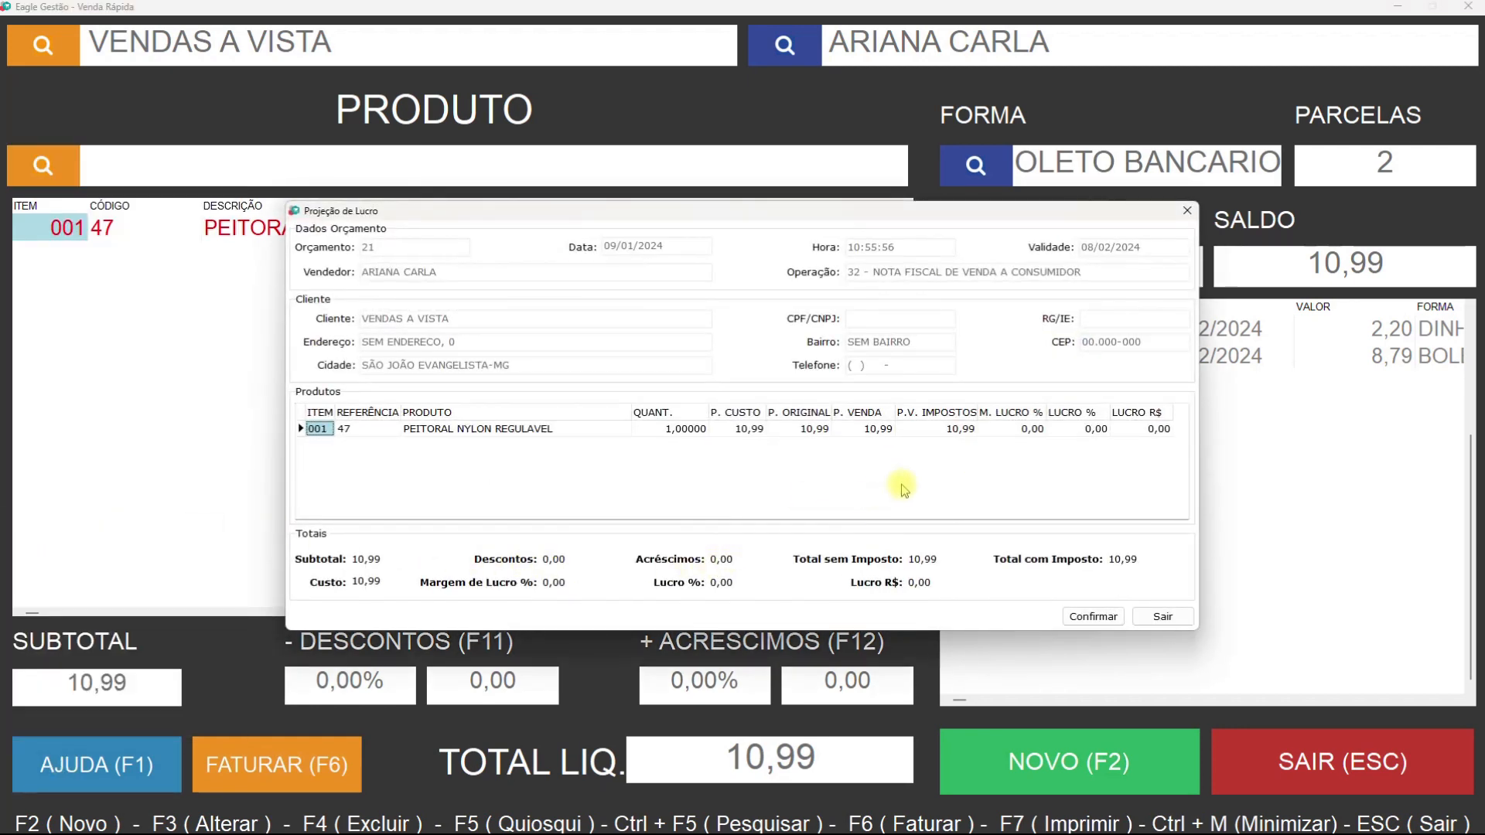
{"action": "left_click", "coordinate": [865, 431]}
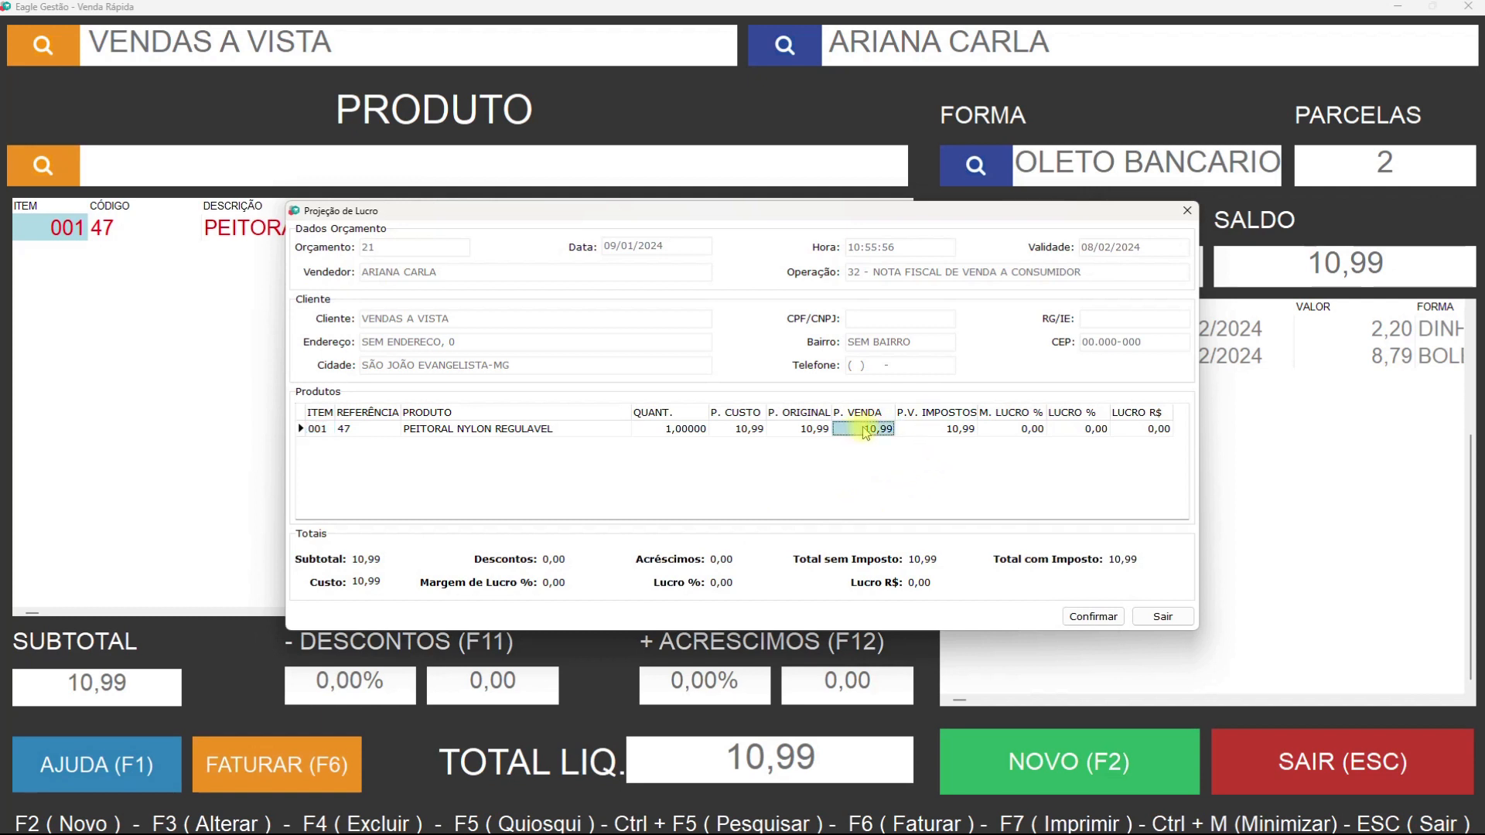
{"action": "type", "text": "200"}
{"action": "key", "text": "Return"}
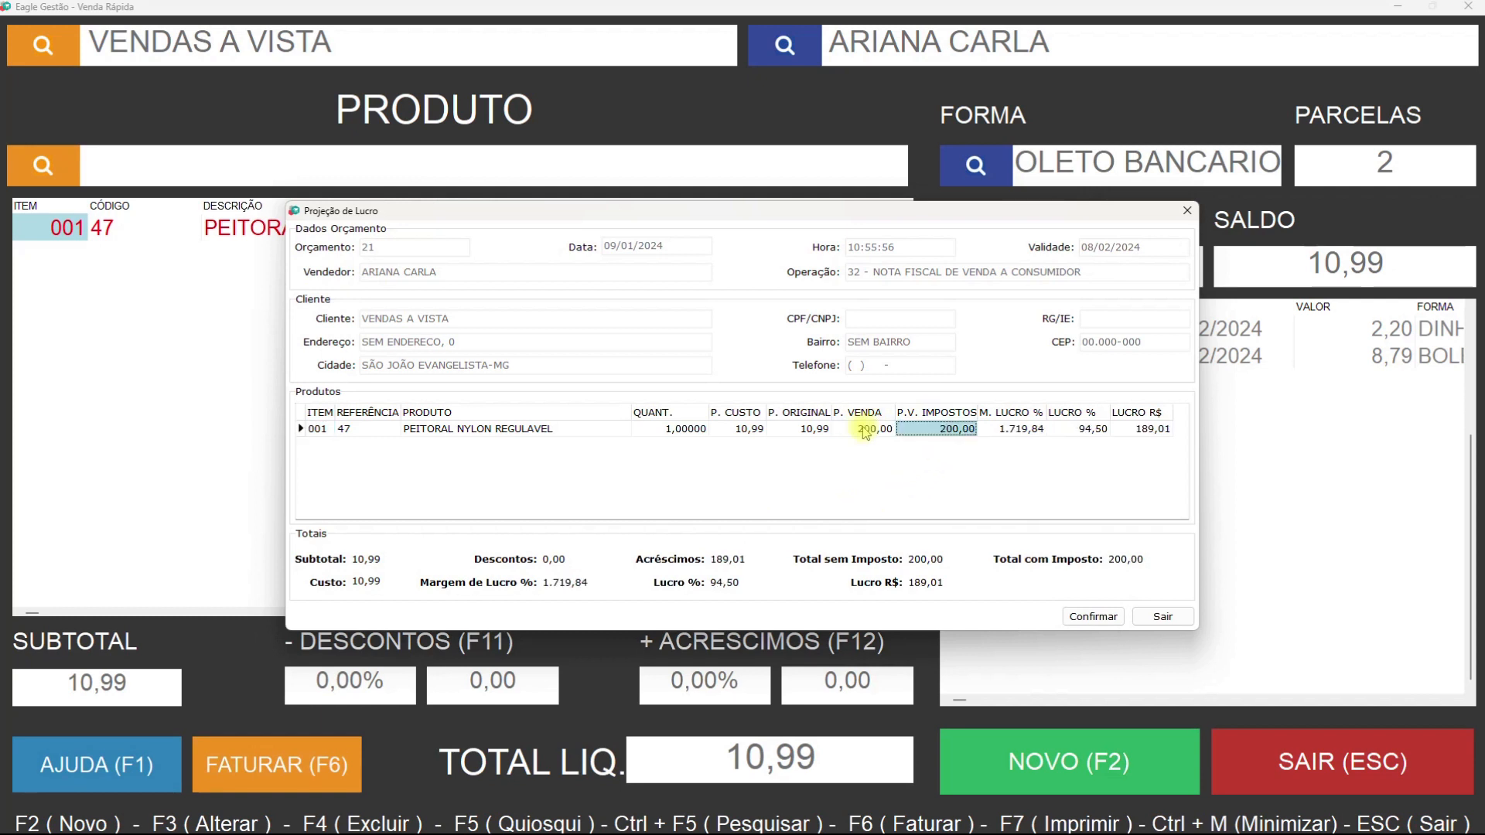
{"action": "left_click", "coordinate": [1086, 612]}
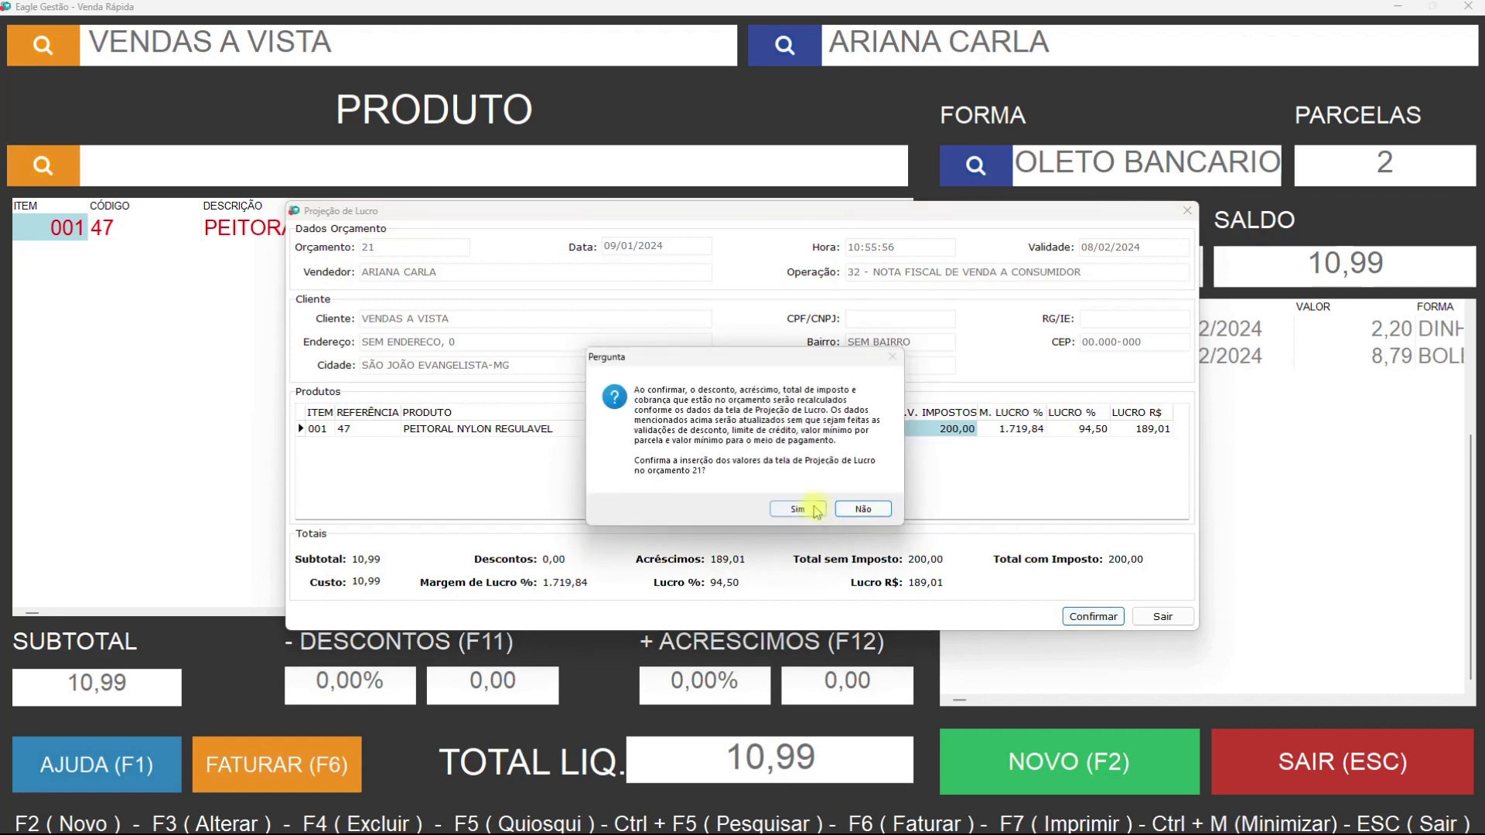
{"action": "left_click", "coordinate": [799, 510]}
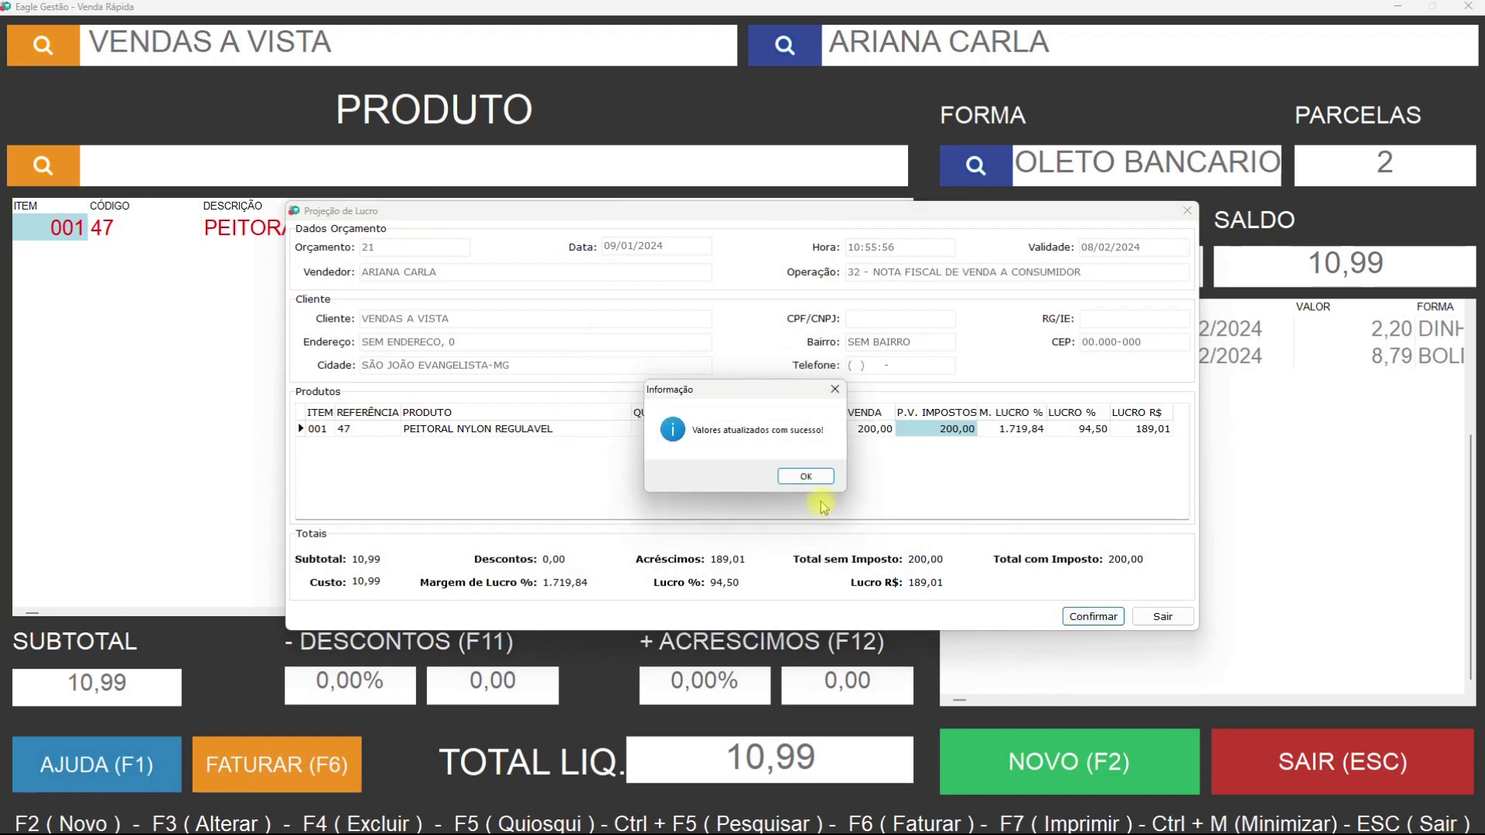
{"action": "left_click", "coordinate": [806, 475]}
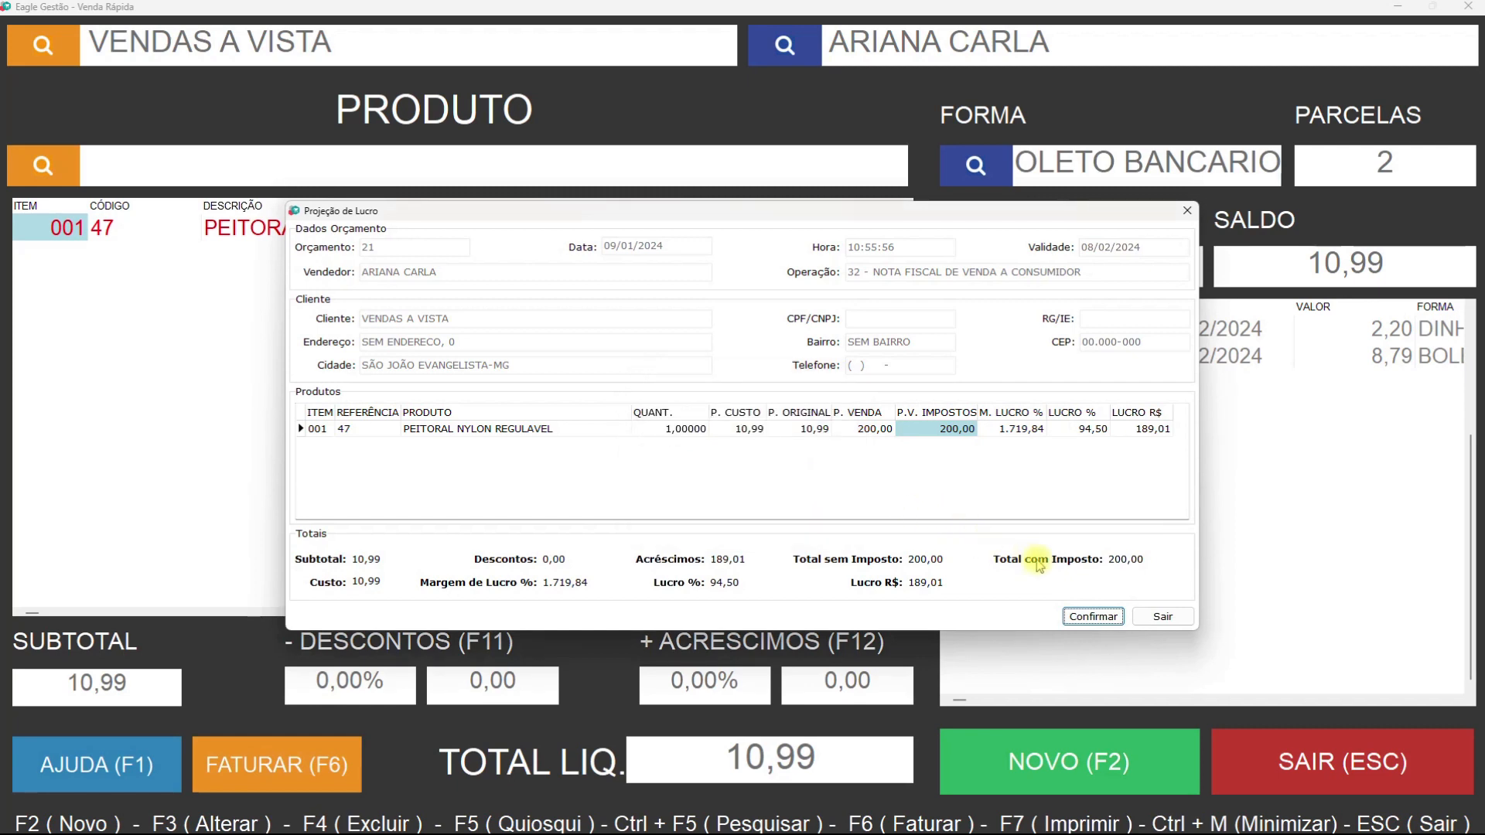
{"action": "left_click", "coordinate": [1158, 615]}
{"action": "left_click", "coordinate": [746, 477]}
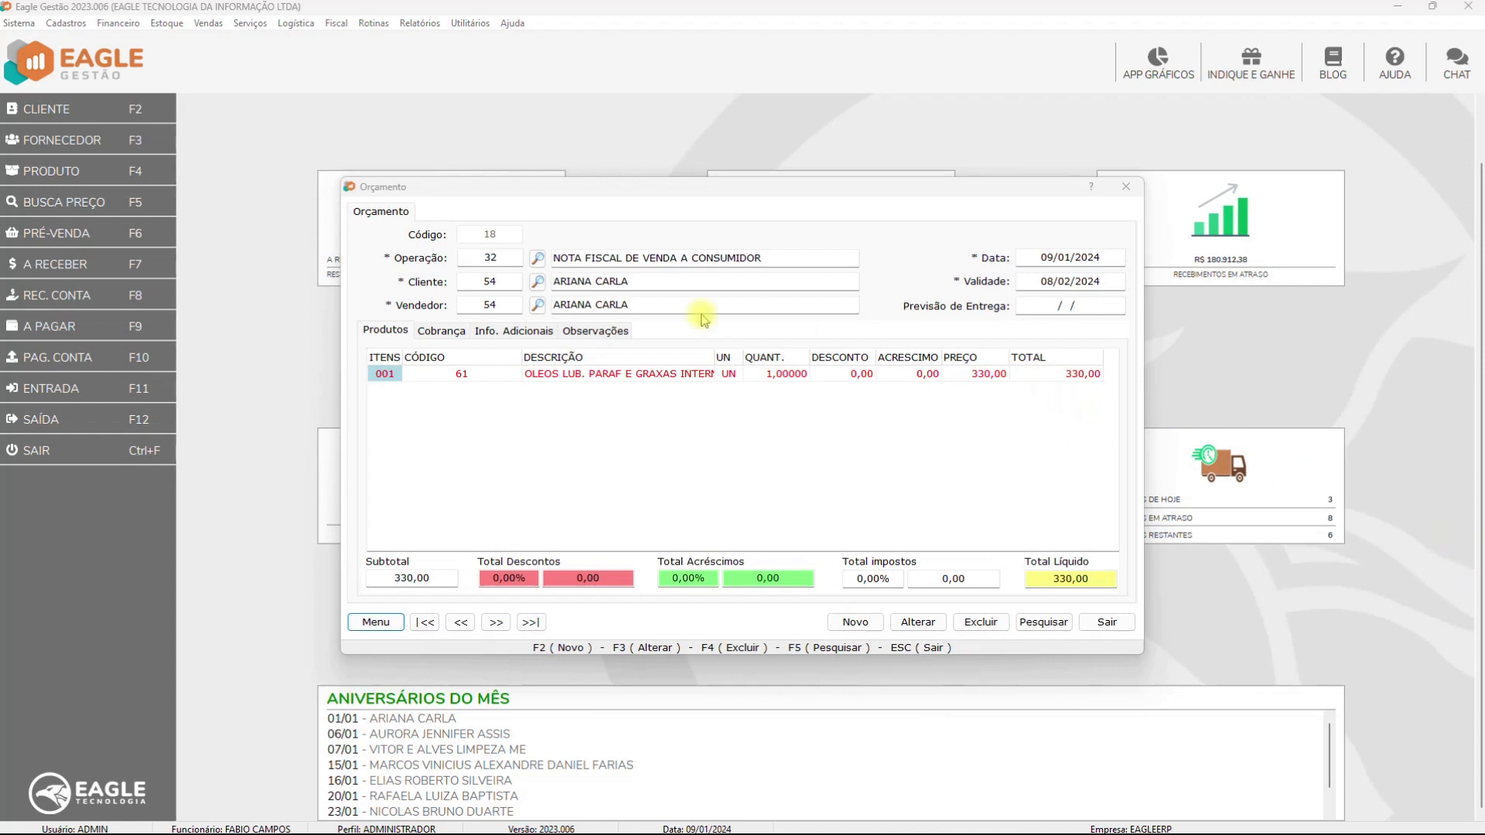
Set budget 18's item sale price to 400,00 in its profit projection
{"action": "left_click", "coordinate": [442, 332]}
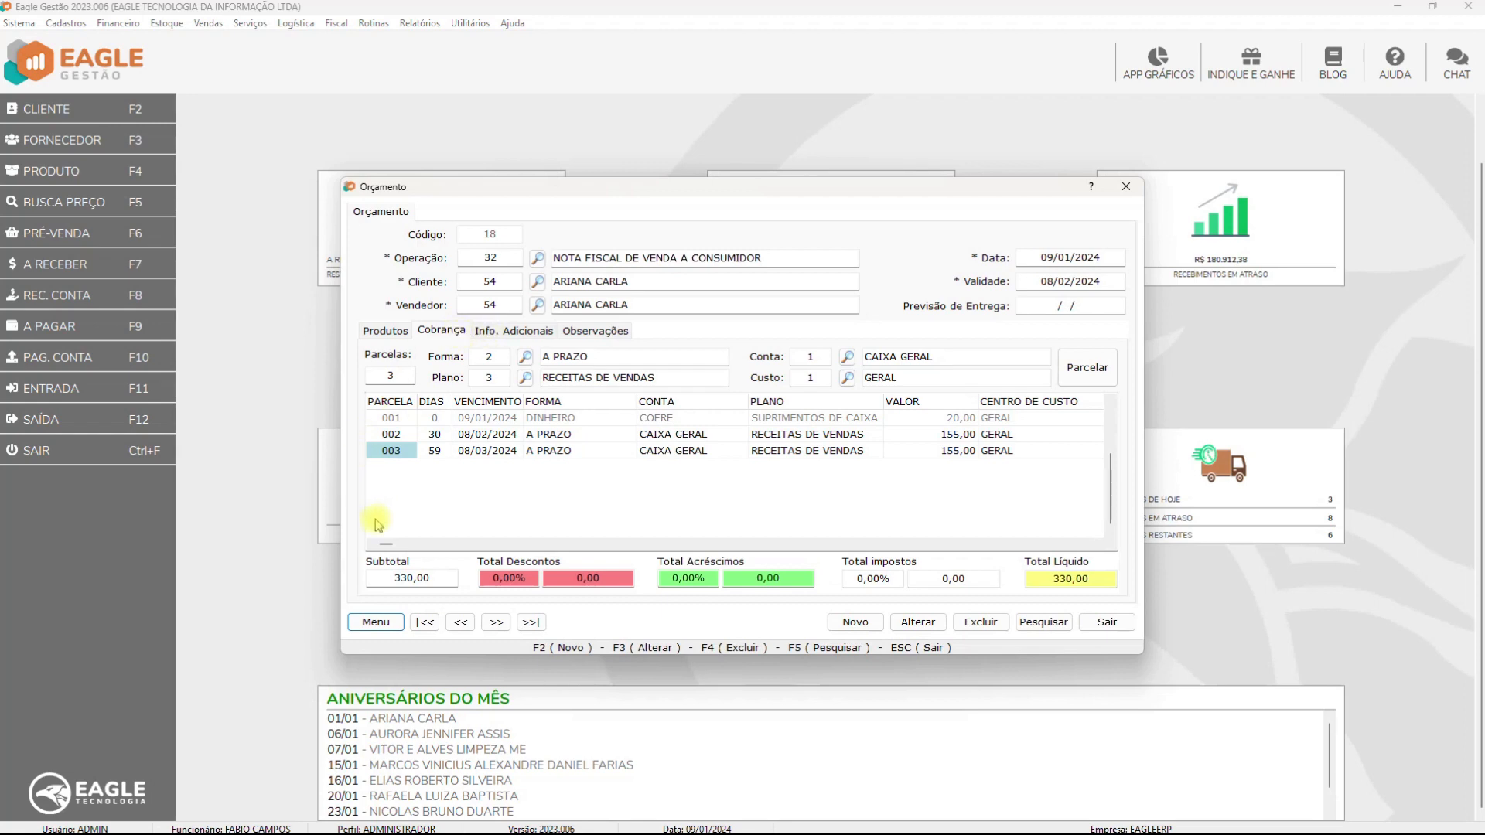
{"action": "left_click", "coordinate": [376, 622]}
{"action": "left_click", "coordinate": [318, 650]}
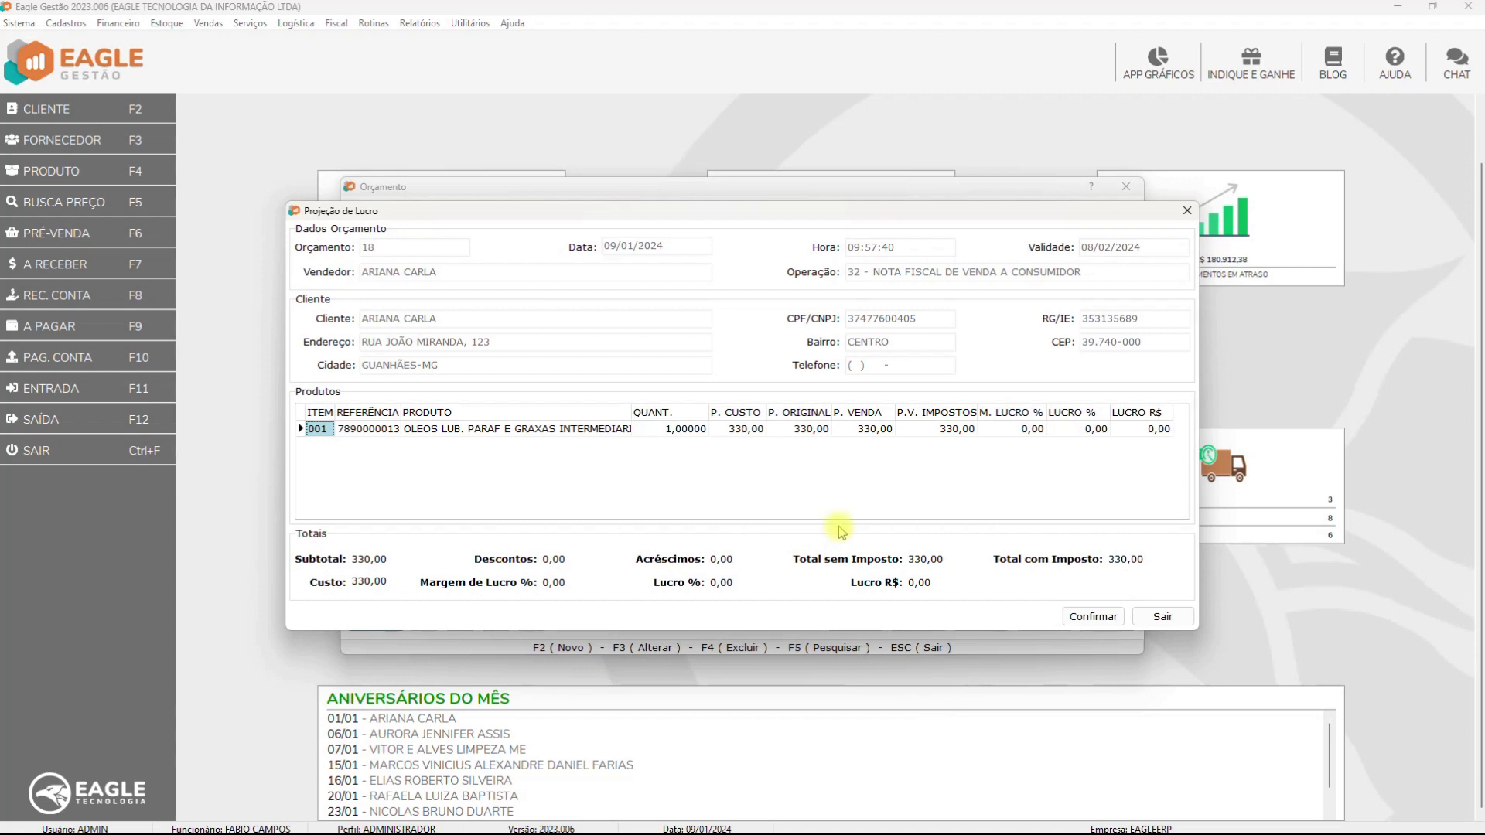
{"action": "left_click", "coordinate": [819, 430]}
{"action": "left_click", "coordinate": [849, 432]}
{"action": "type", "text": "400"}
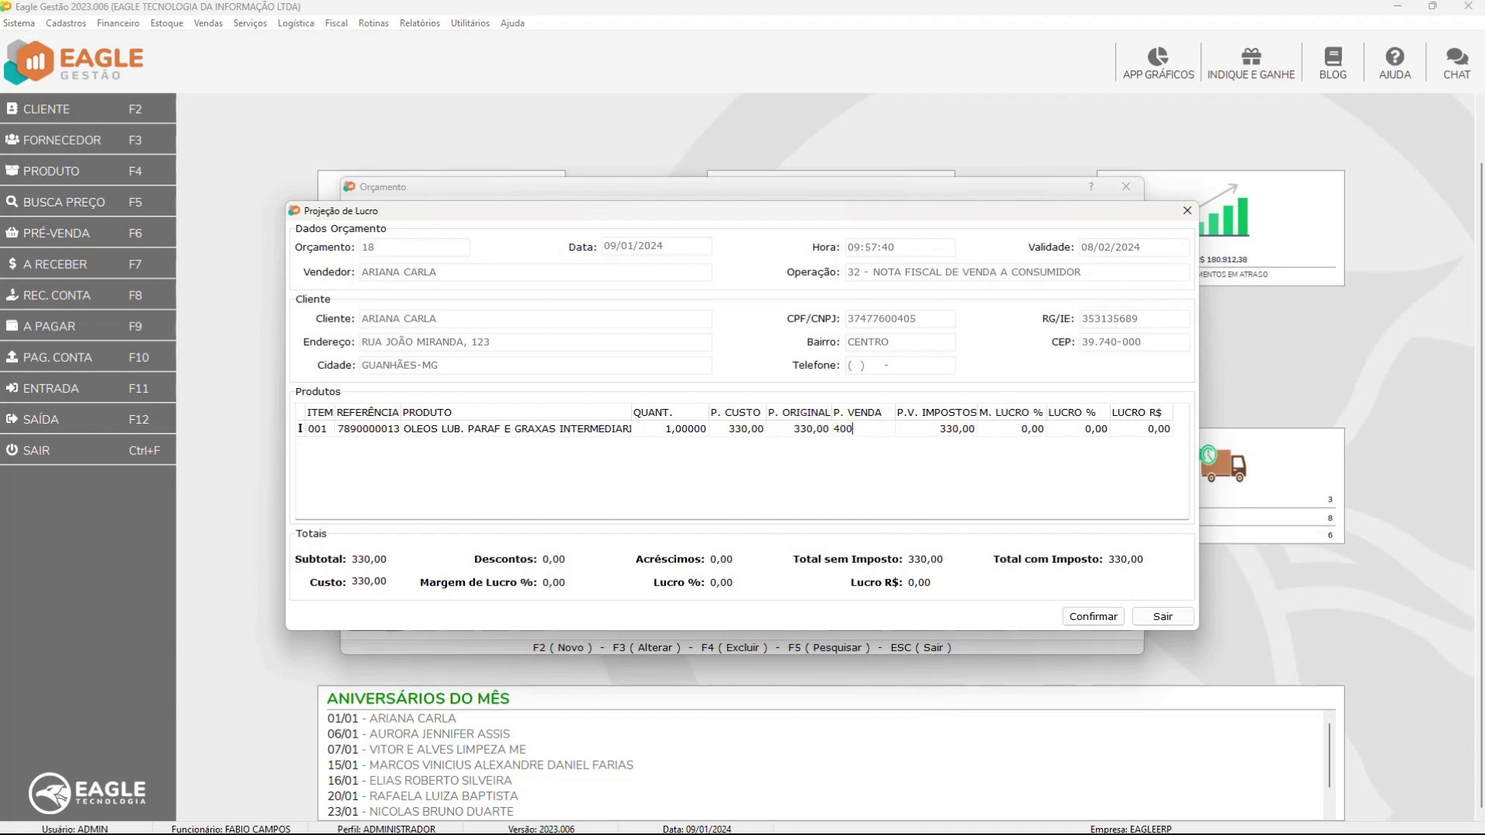
{"action": "key", "text": "Tab"}
Apply the 400,00 projection to budget 18 and leave the projection screen
{"action": "left_click", "coordinate": [1091, 616]}
{"action": "left_click", "coordinate": [795, 509]}
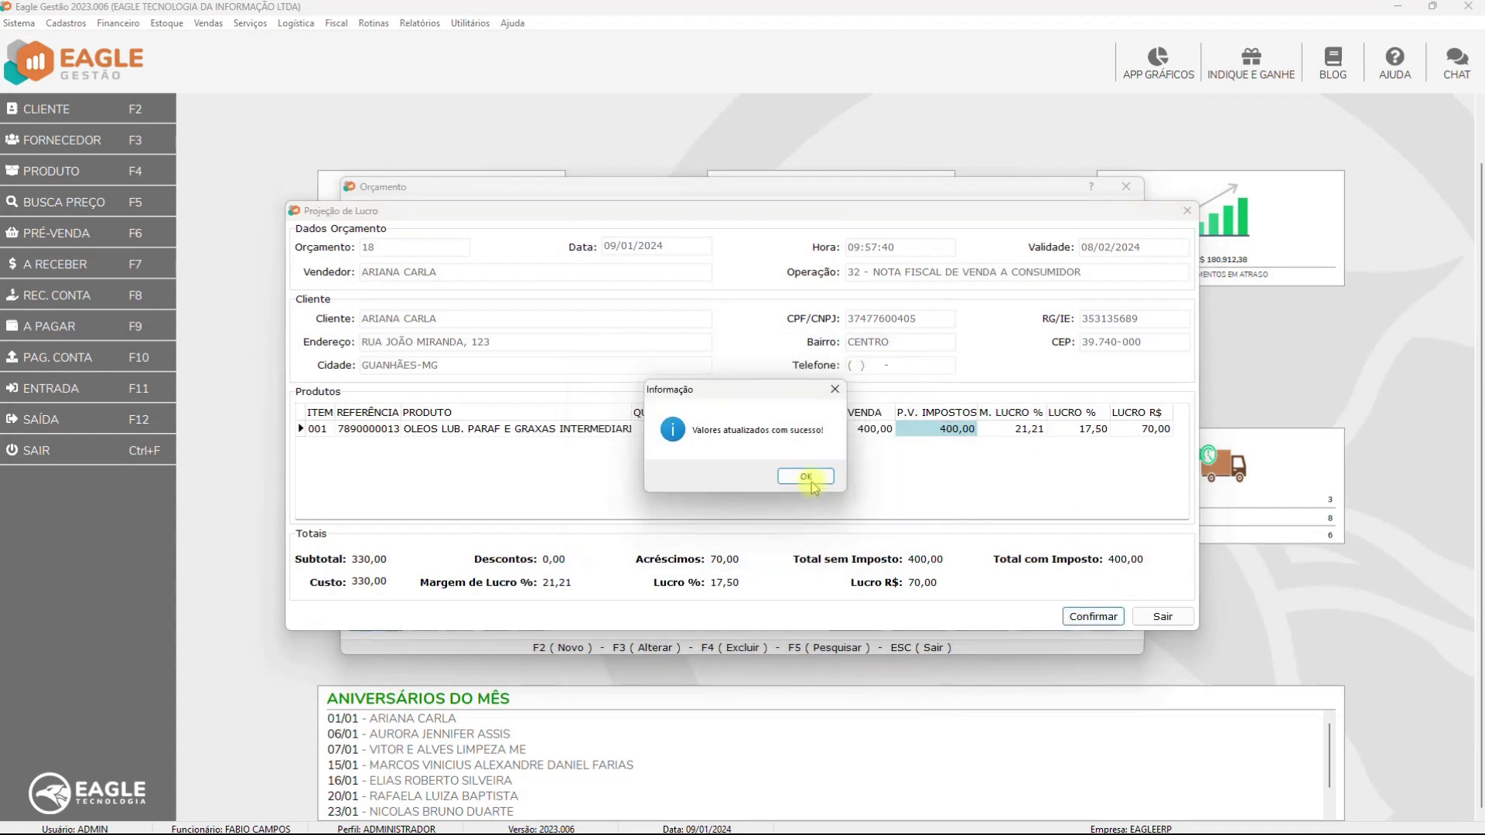
{"action": "left_click", "coordinate": [810, 477]}
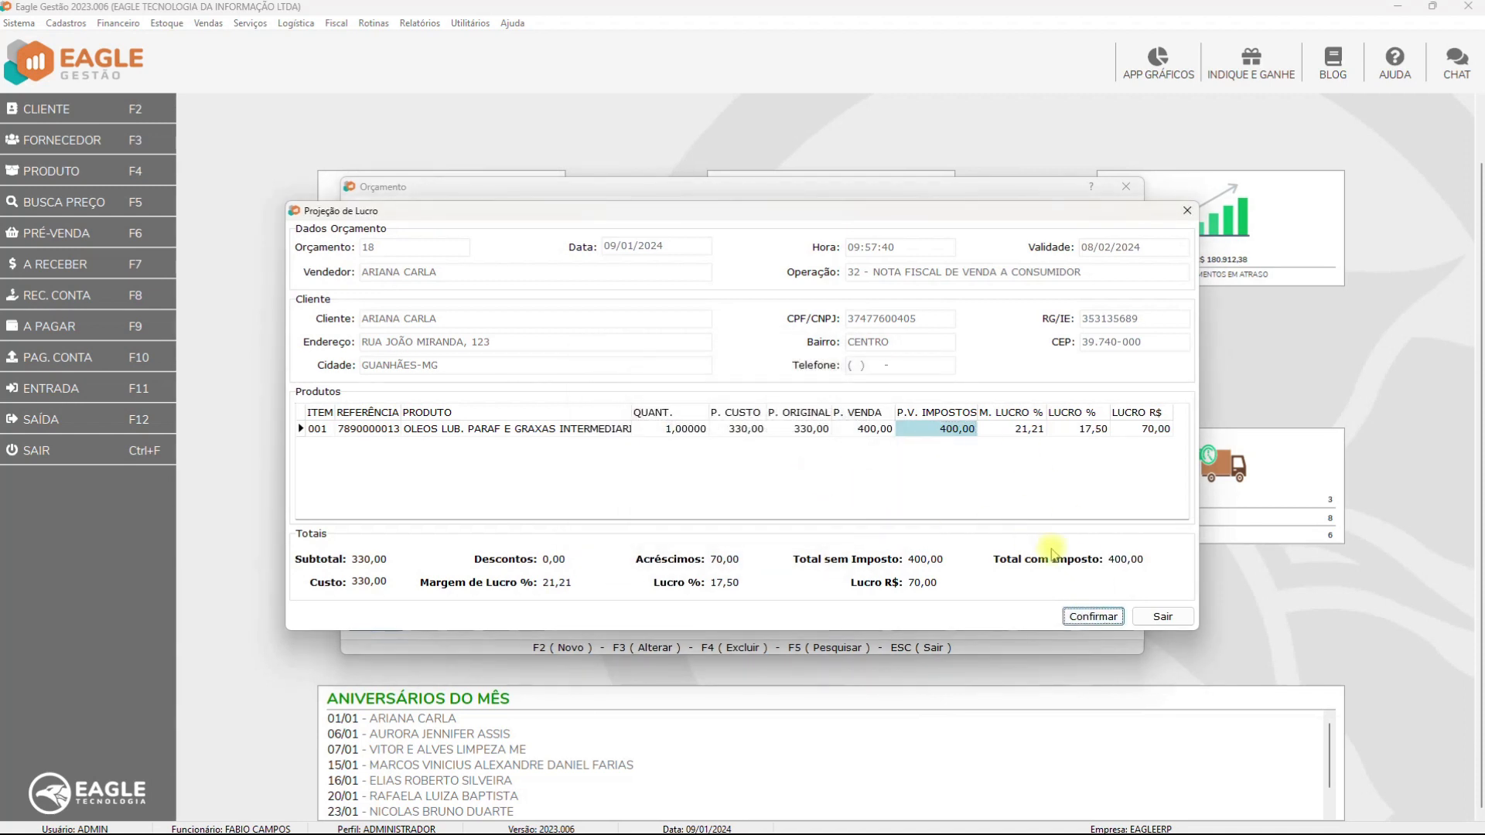
{"action": "left_click", "coordinate": [1164, 617]}
{"action": "left_click", "coordinate": [743, 475]}
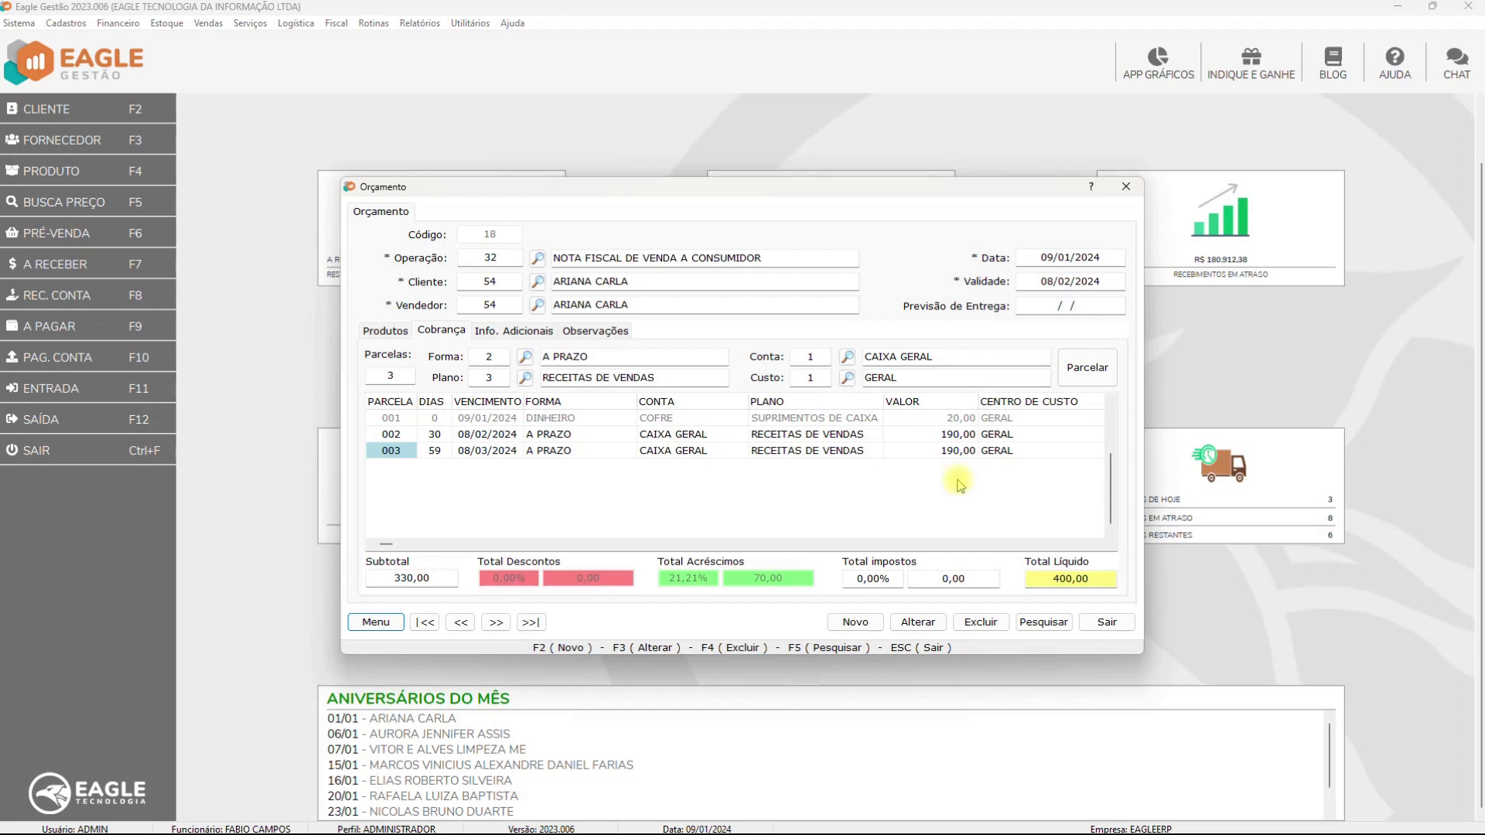
Try applying the profit projection values to budget 22, confirming with Sim
{"action": "key", "text": "ctrl+l"}
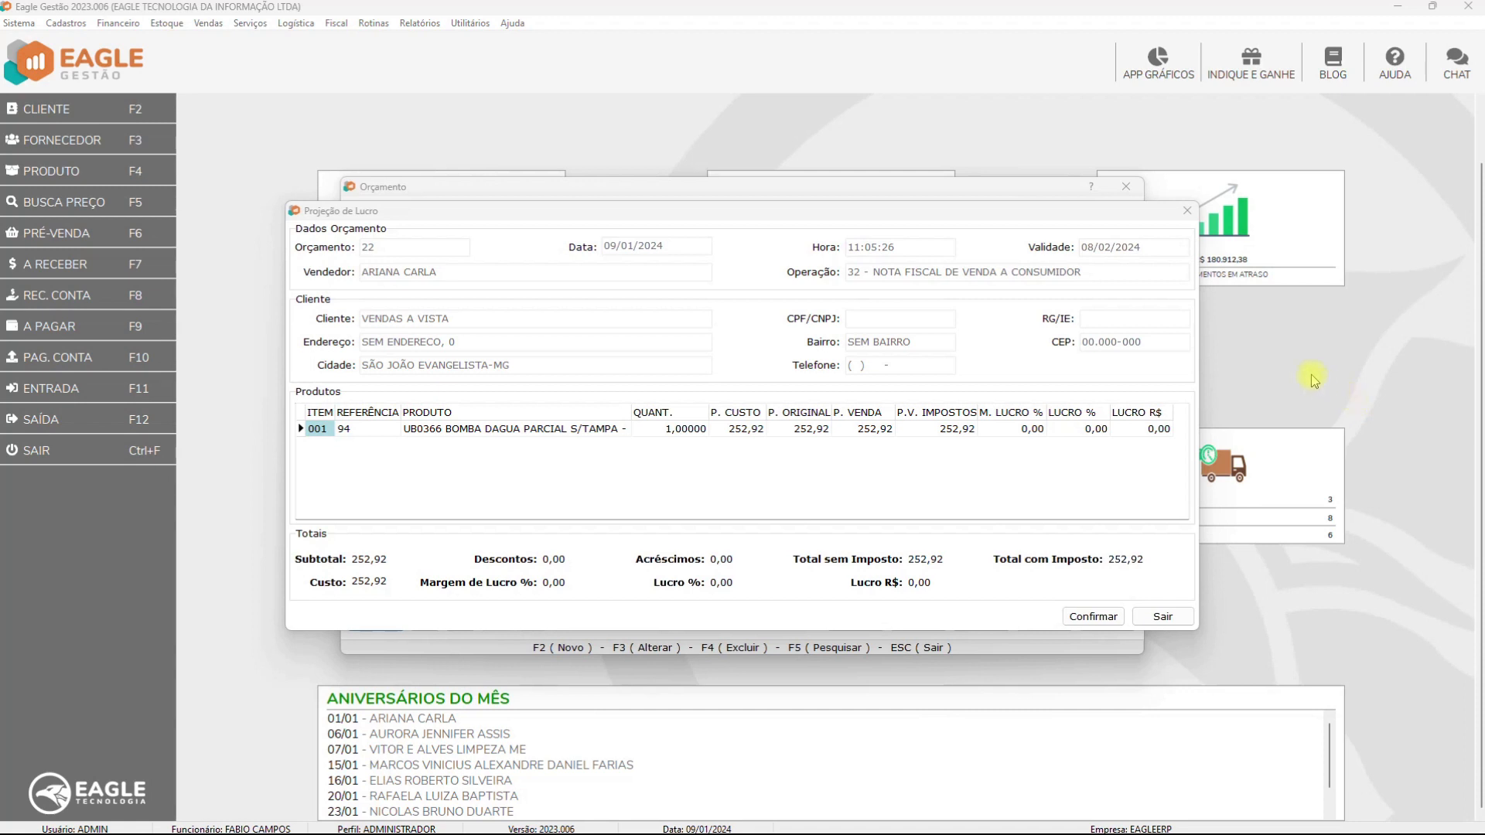
{"action": "left_click", "coordinate": [1116, 613]}
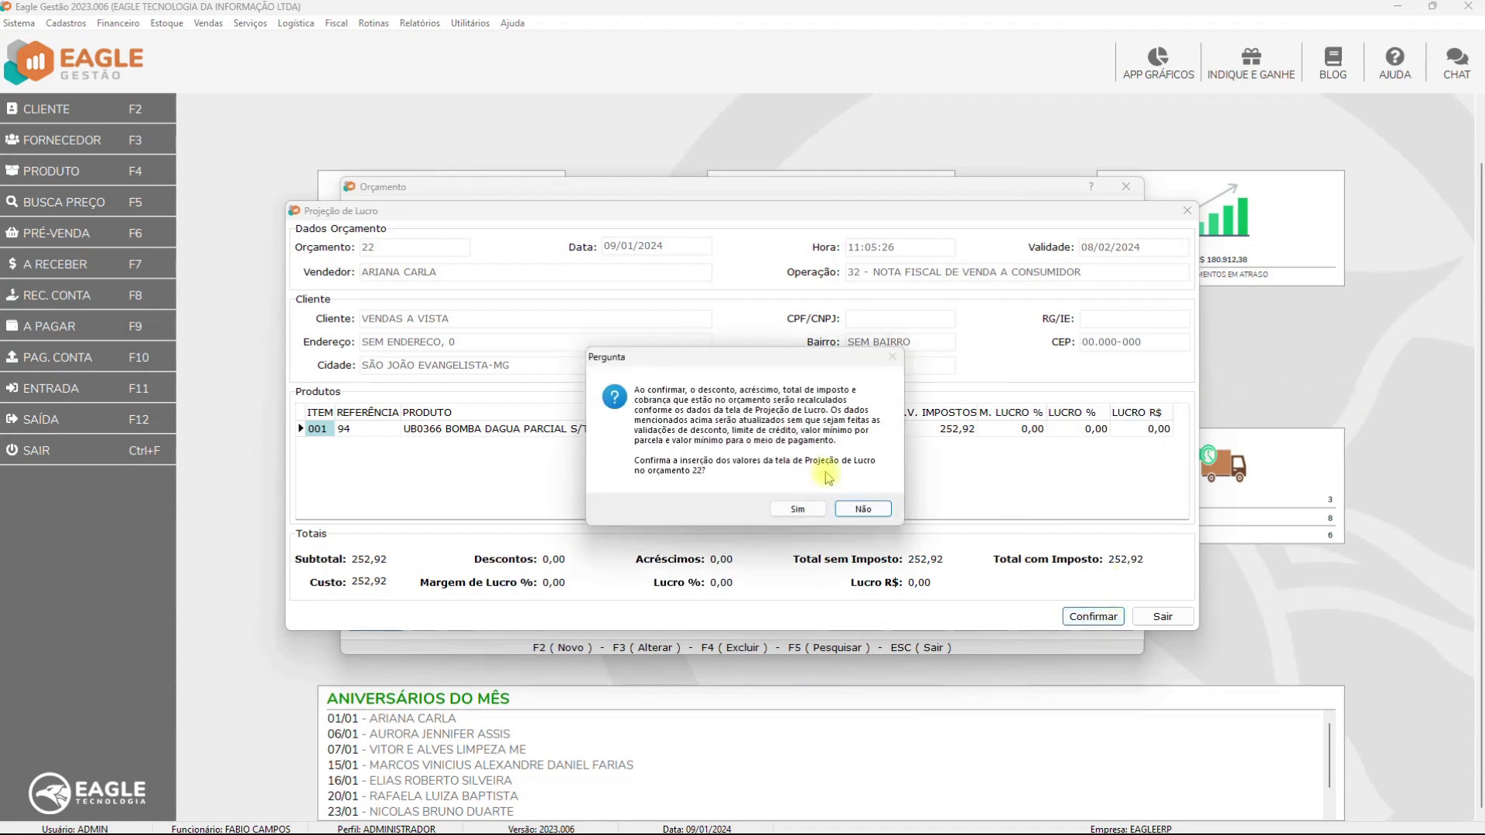
{"action": "left_click", "coordinate": [797, 512]}
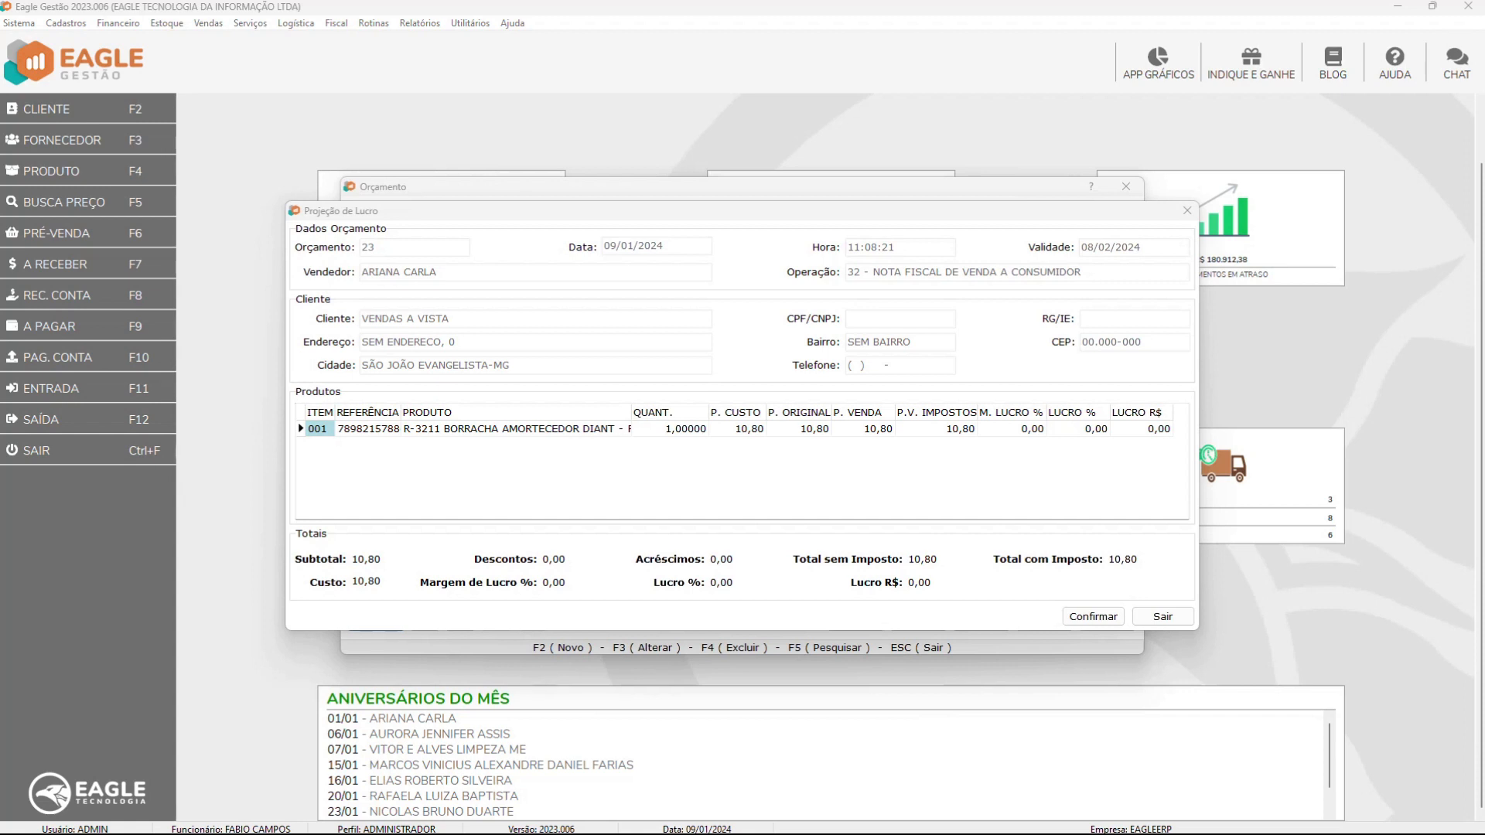
Apply the projected values to budget 23, then dismiss the warning that it was deleted
{"action": "left_click", "coordinate": [1093, 617]}
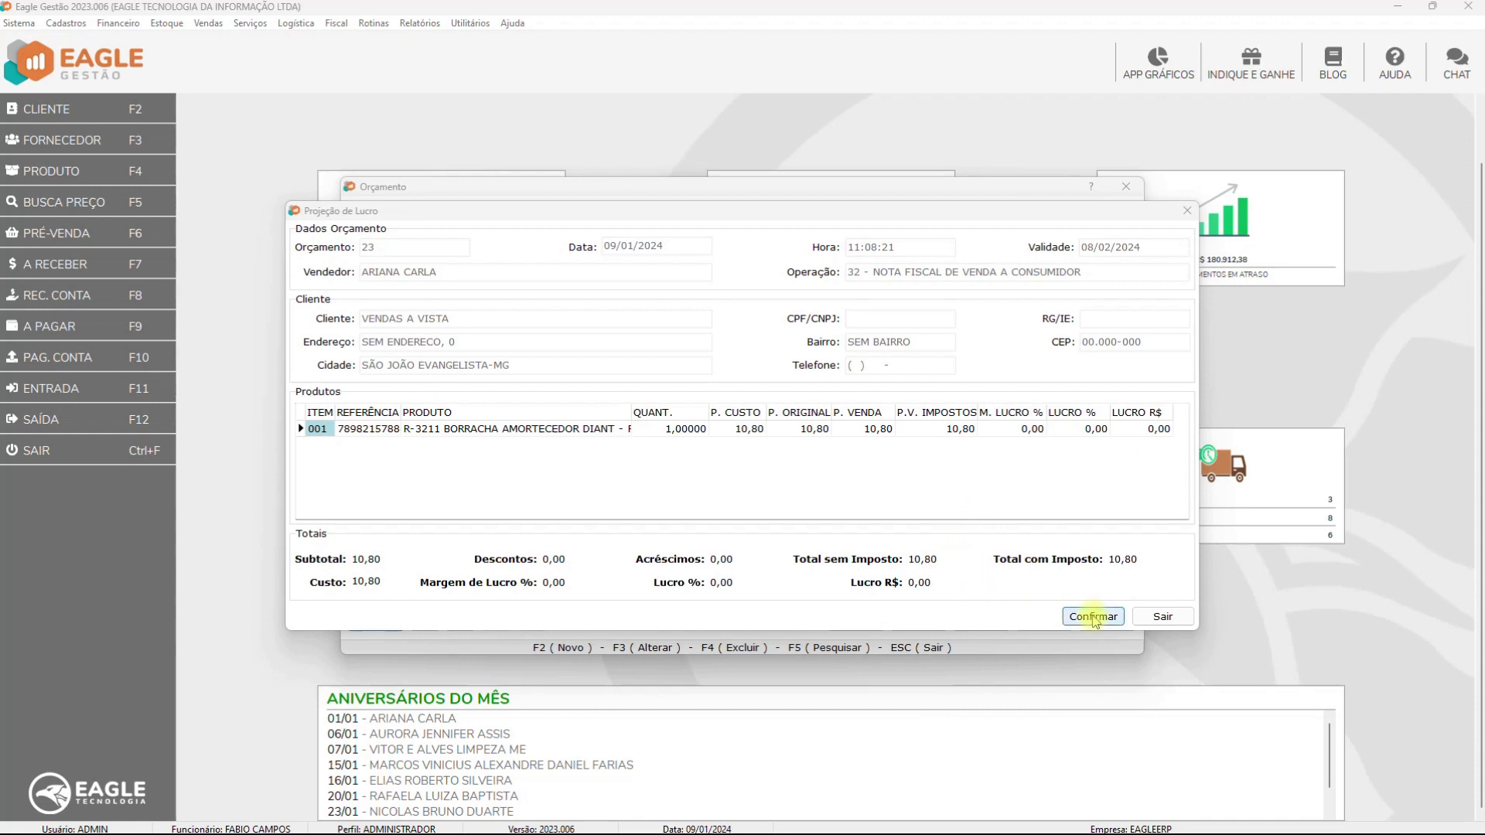
{"action": "left_click", "coordinate": [803, 509]}
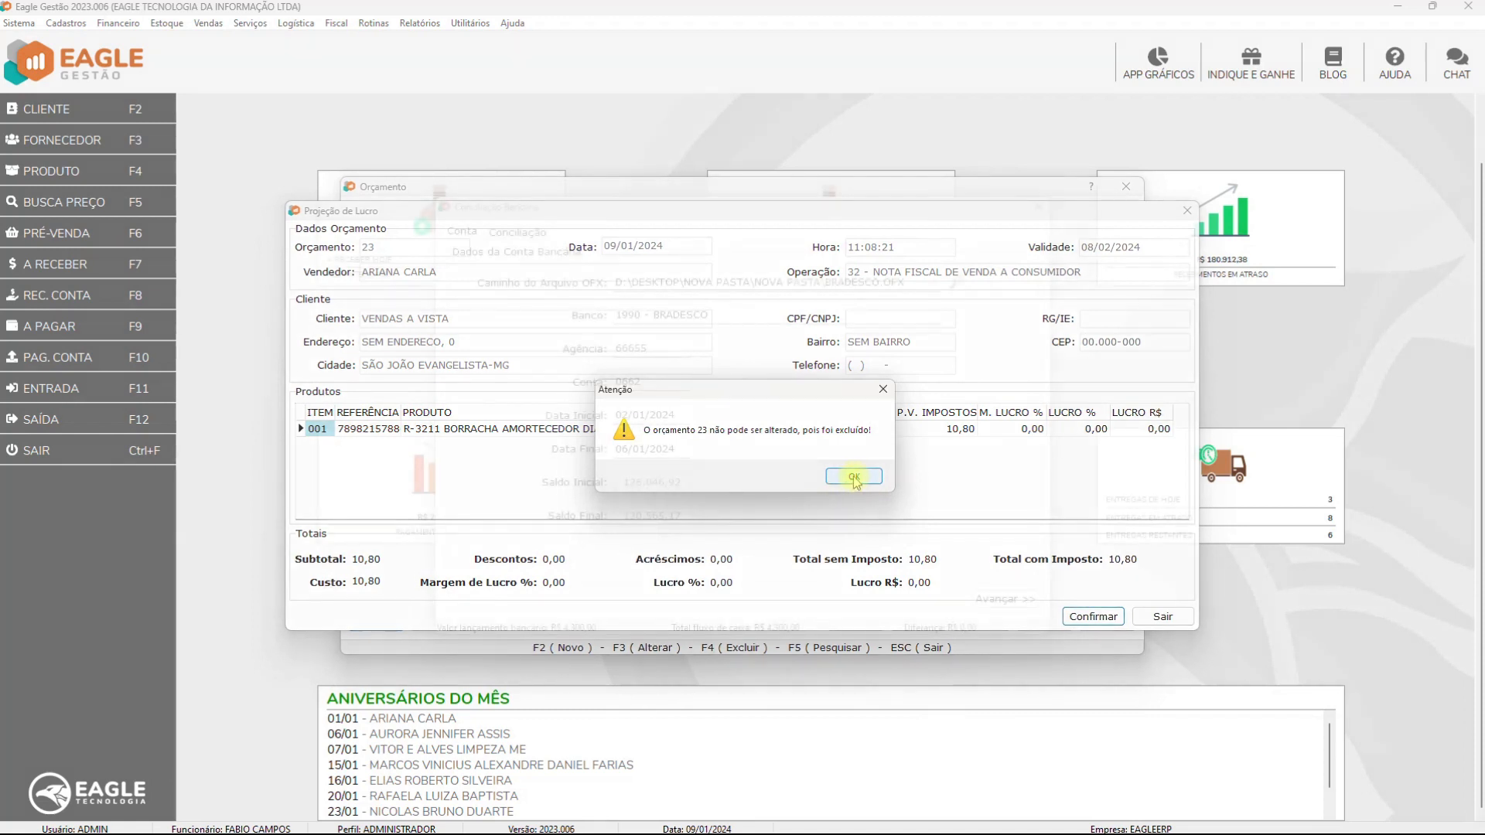
{"action": "left_click", "coordinate": [854, 476]}
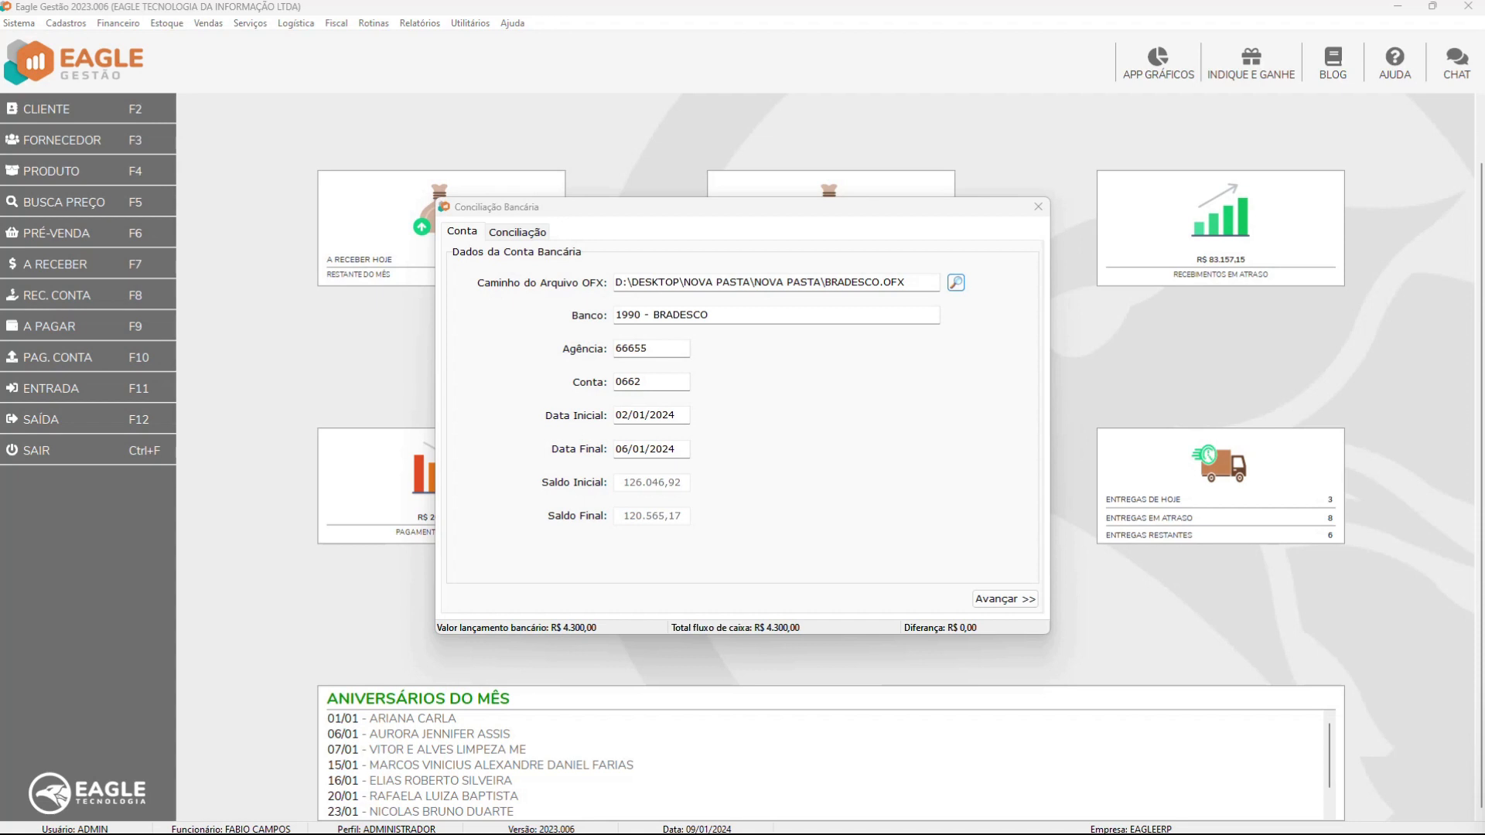
Set the reconciliation start date to 02/01/2024 after the invalid 01/13/2024 is rejected
{"action": "left_click", "coordinate": [616, 416]}
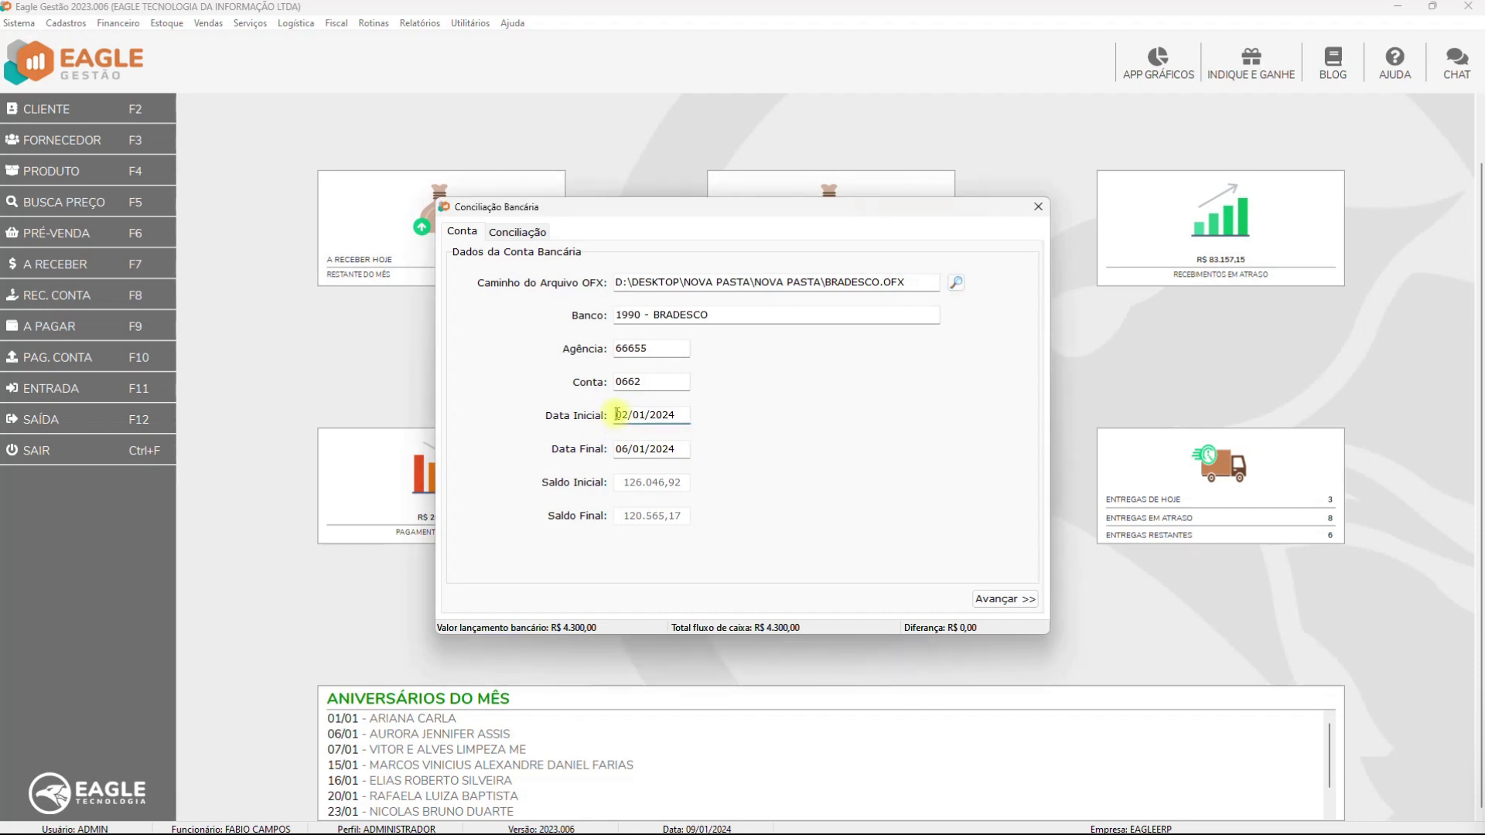
{"action": "type", "text": "01/13/2024"}
{"action": "key", "text": "Tab"}
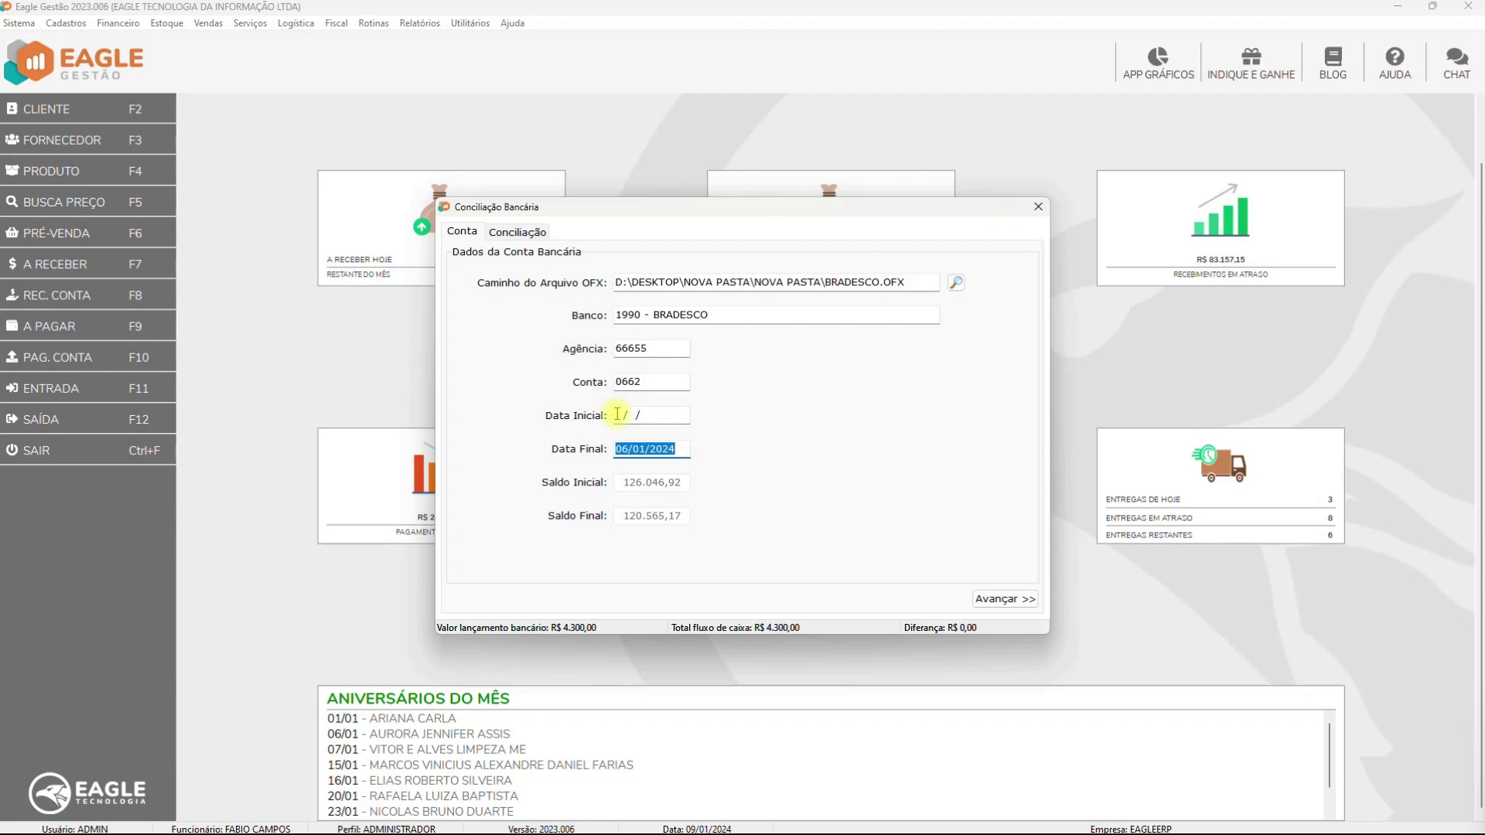
{"action": "left_click", "coordinate": [618, 415]}
{"action": "type", "text": "02012024"}
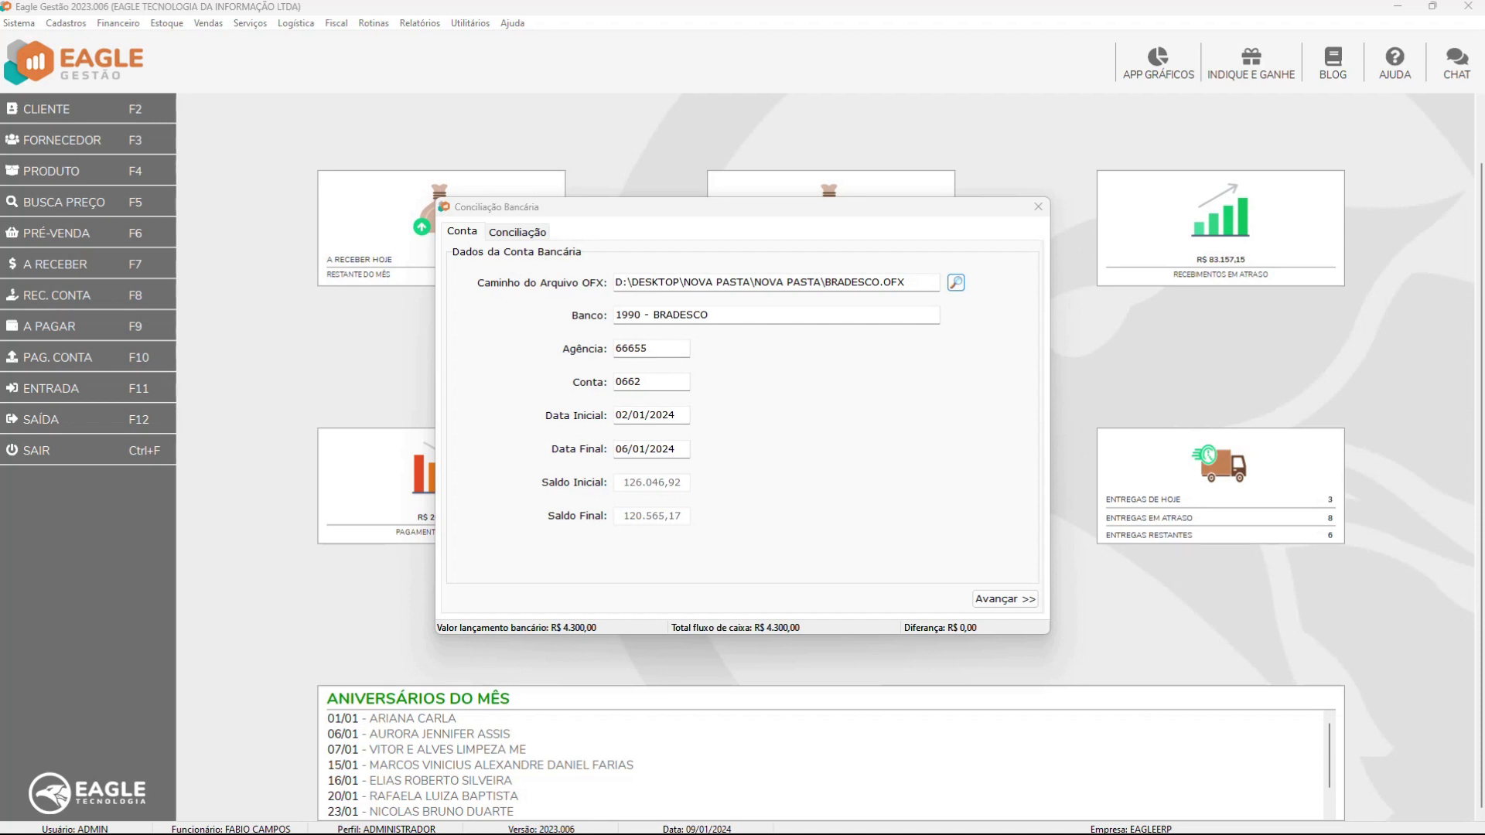
{"action": "left_click", "coordinate": [646, 414]}
{"action": "key", "text": "BackSpace"}
{"action": "type", "text": "2"}
{"action": "key", "text": "Return"}
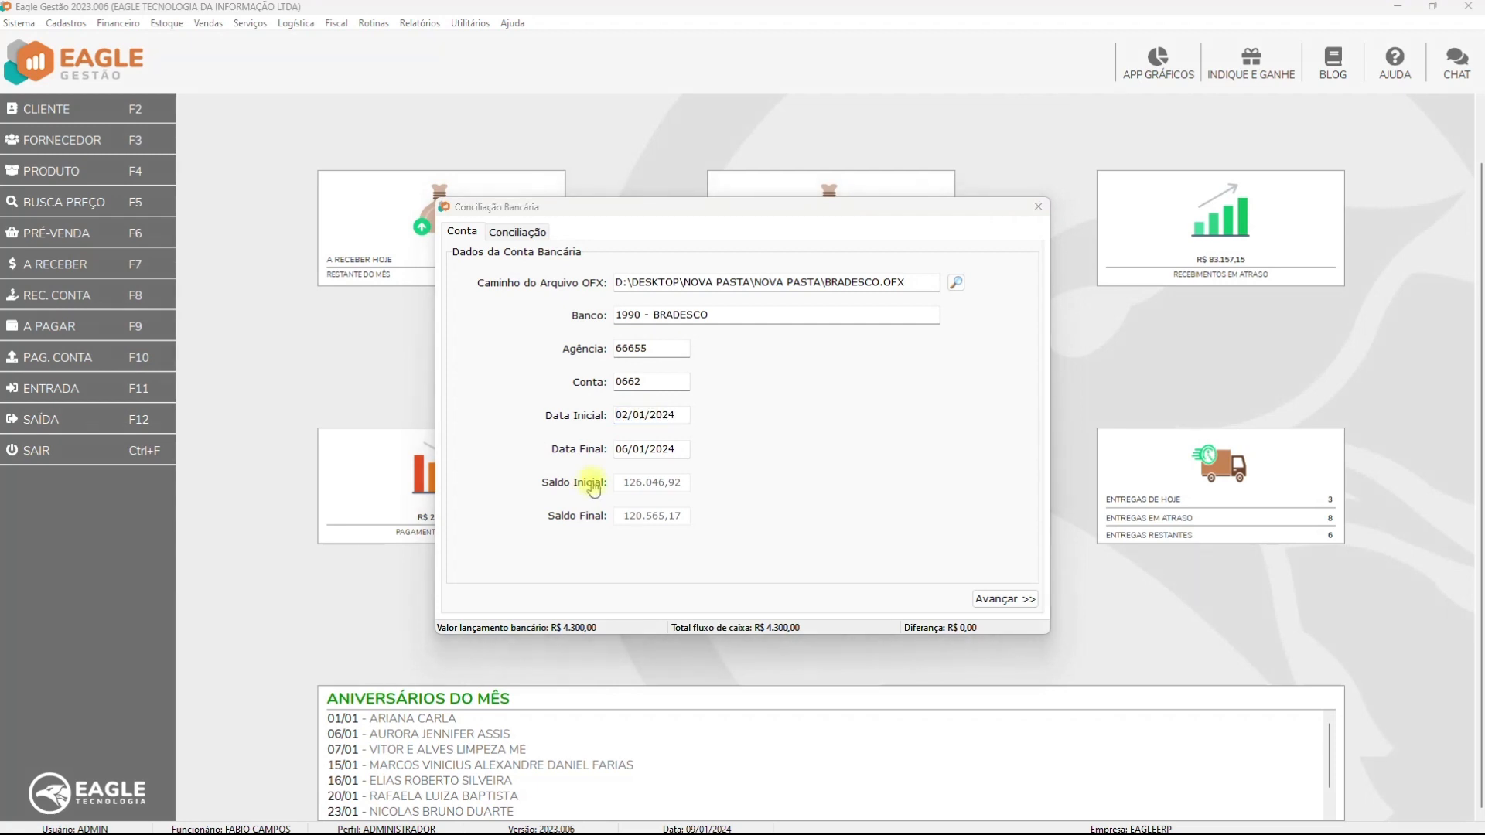
Enter 06/12/2023 as the reconciliation end date
{"action": "left_click", "coordinate": [639, 450]}
{"action": "type", "text": "122023"}
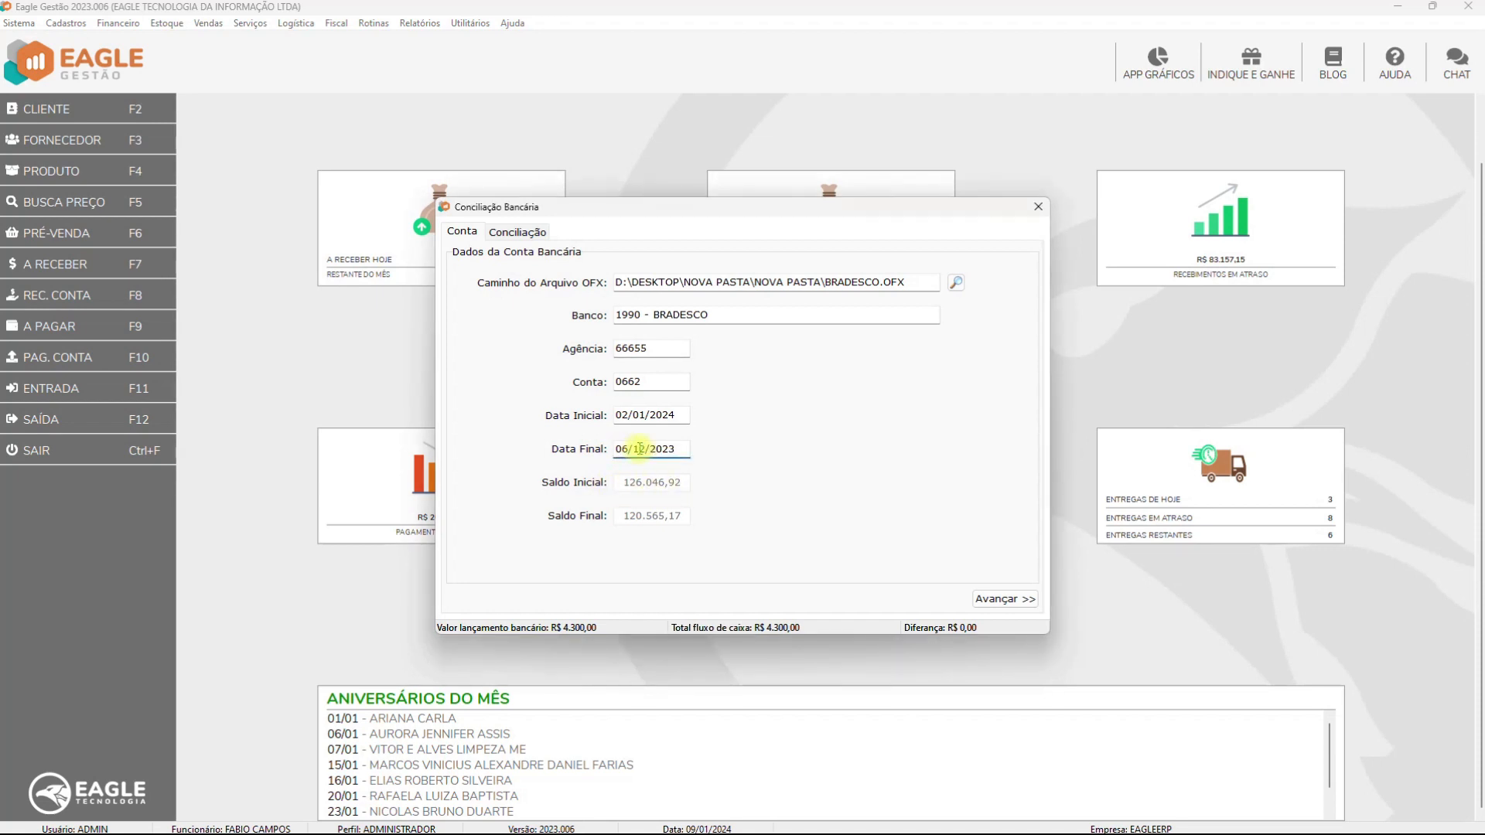
{"action": "key", "text": "Return"}
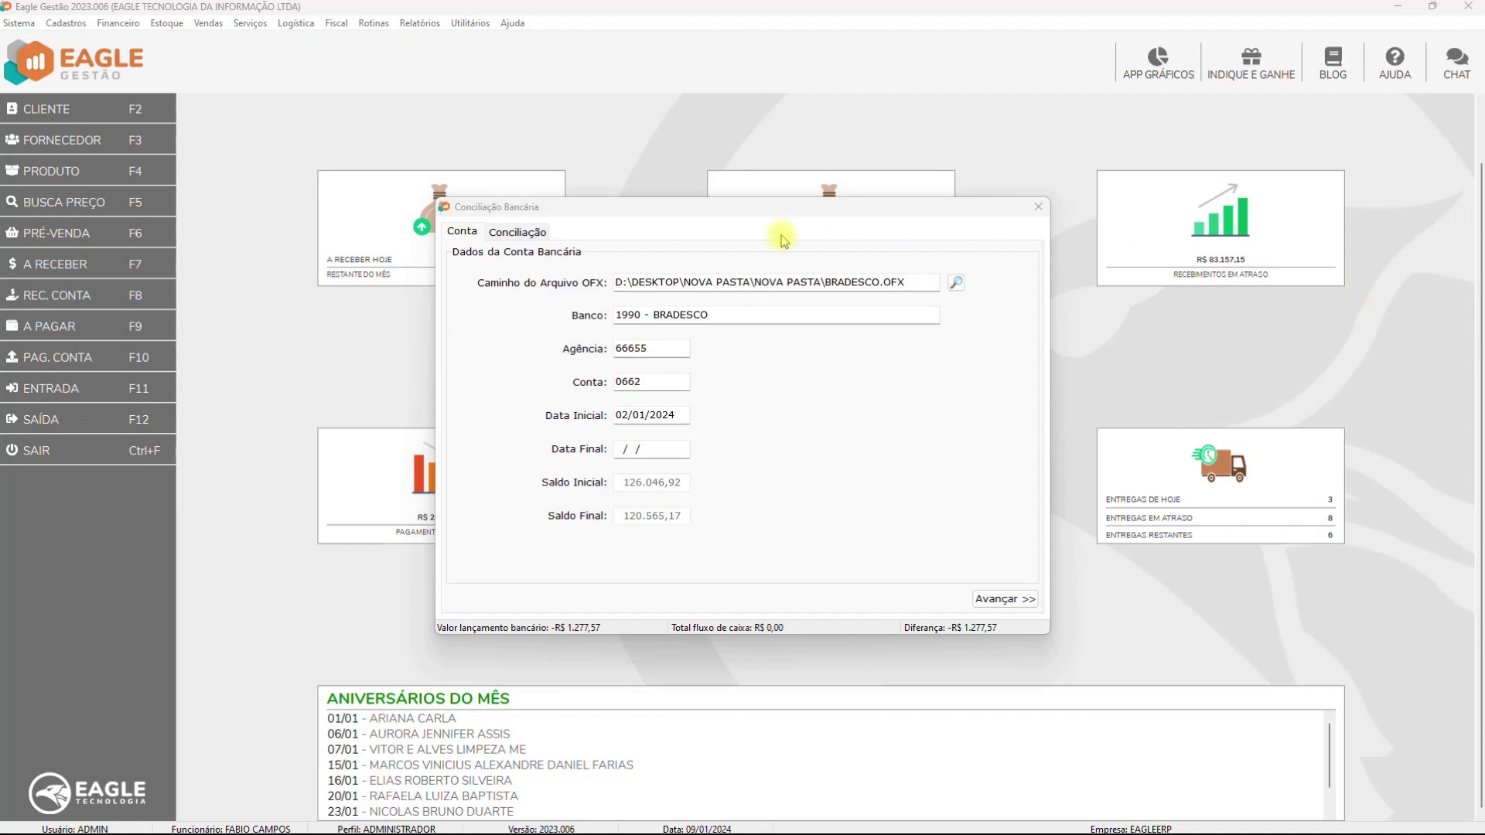
On the Conciliação tab, filter bank movements by 02/01/2024, then clear the filter
{"action": "left_click", "coordinate": [525, 232]}
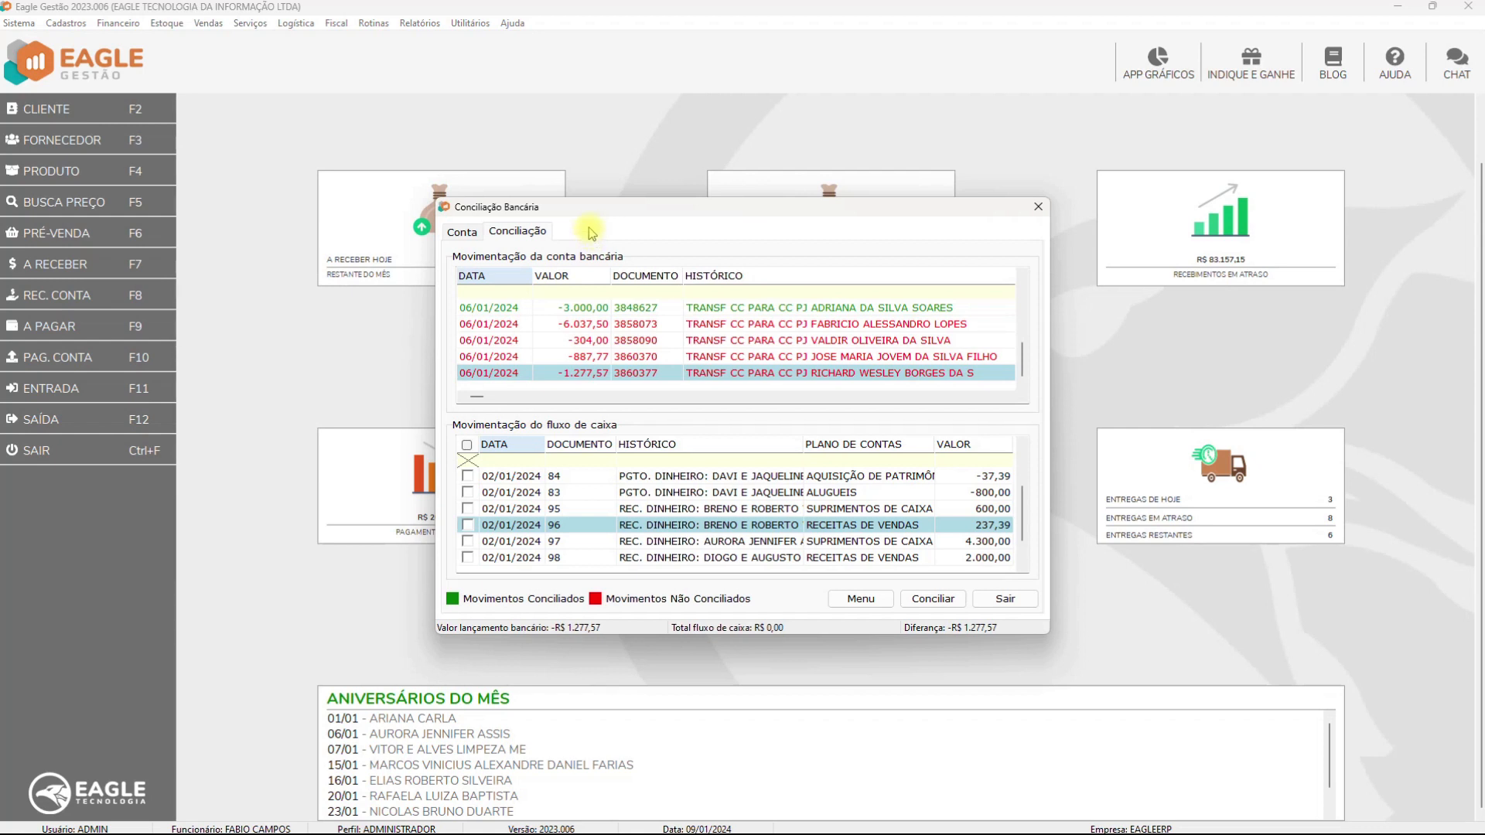
{"action": "left_click", "coordinate": [505, 291]}
{"action": "type", "text": "02/01/2024"}
{"action": "key", "text": "BackSpace"}
{"action": "key", "text": "BackSpace"}
{"action": "key", "text": "BackSpace"}
{"action": "key", "text": "BackSpace"}
{"action": "key", "text": "BackSpace"}
{"action": "key", "text": "BackSpace"}
{"action": "key", "text": "BackSpace"}
{"action": "key", "text": "BackSpace"}
{"action": "key", "text": "BackSpace"}
{"action": "key", "text": "BackSpace"}
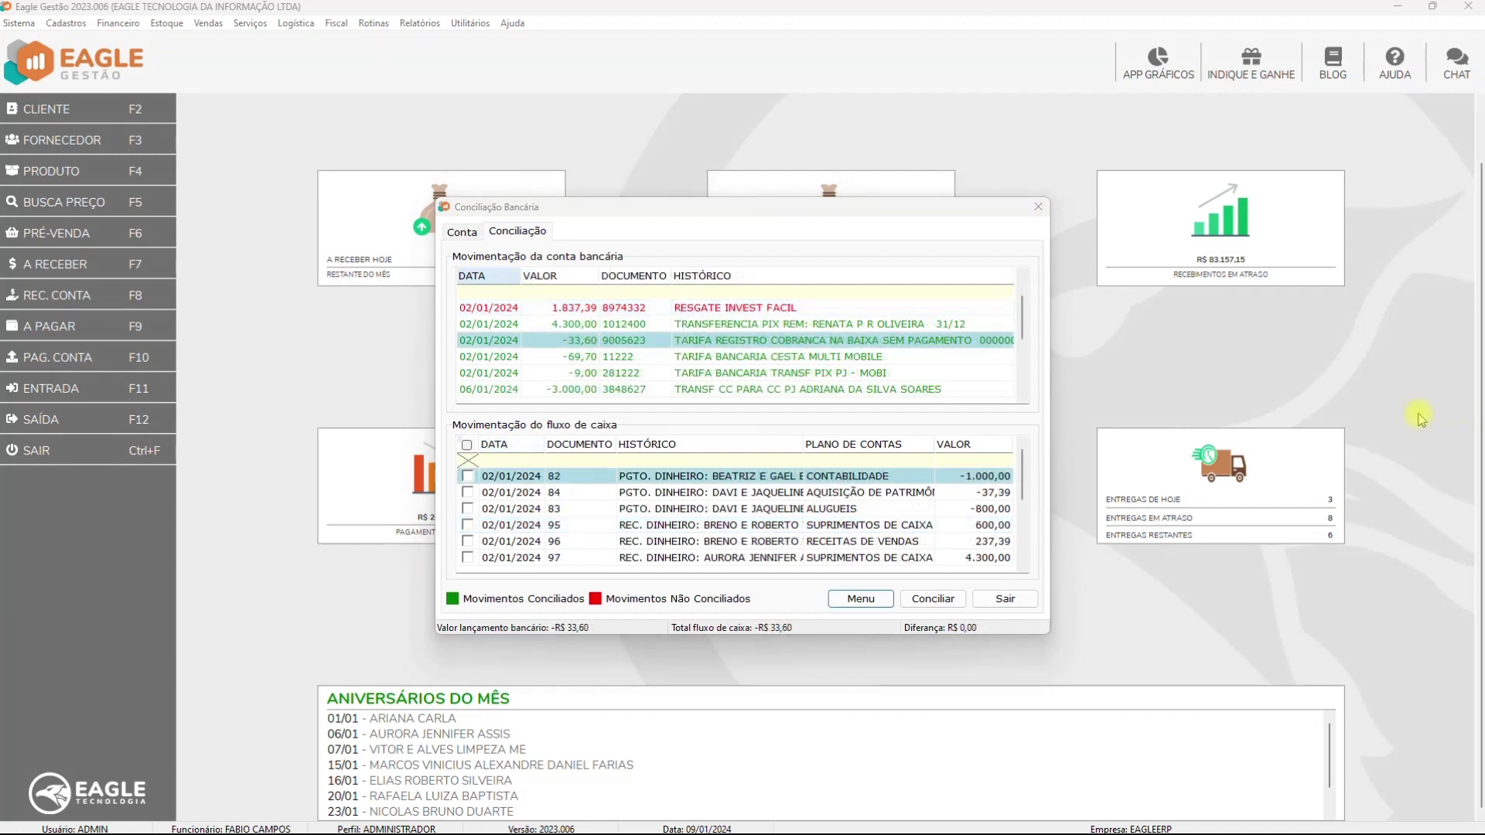
Check and exit Estorno de Contas Pagas, then bring up Estorno de Contas Recebidas for receipt 21
{"action": "left_click", "coordinate": [871, 602]}
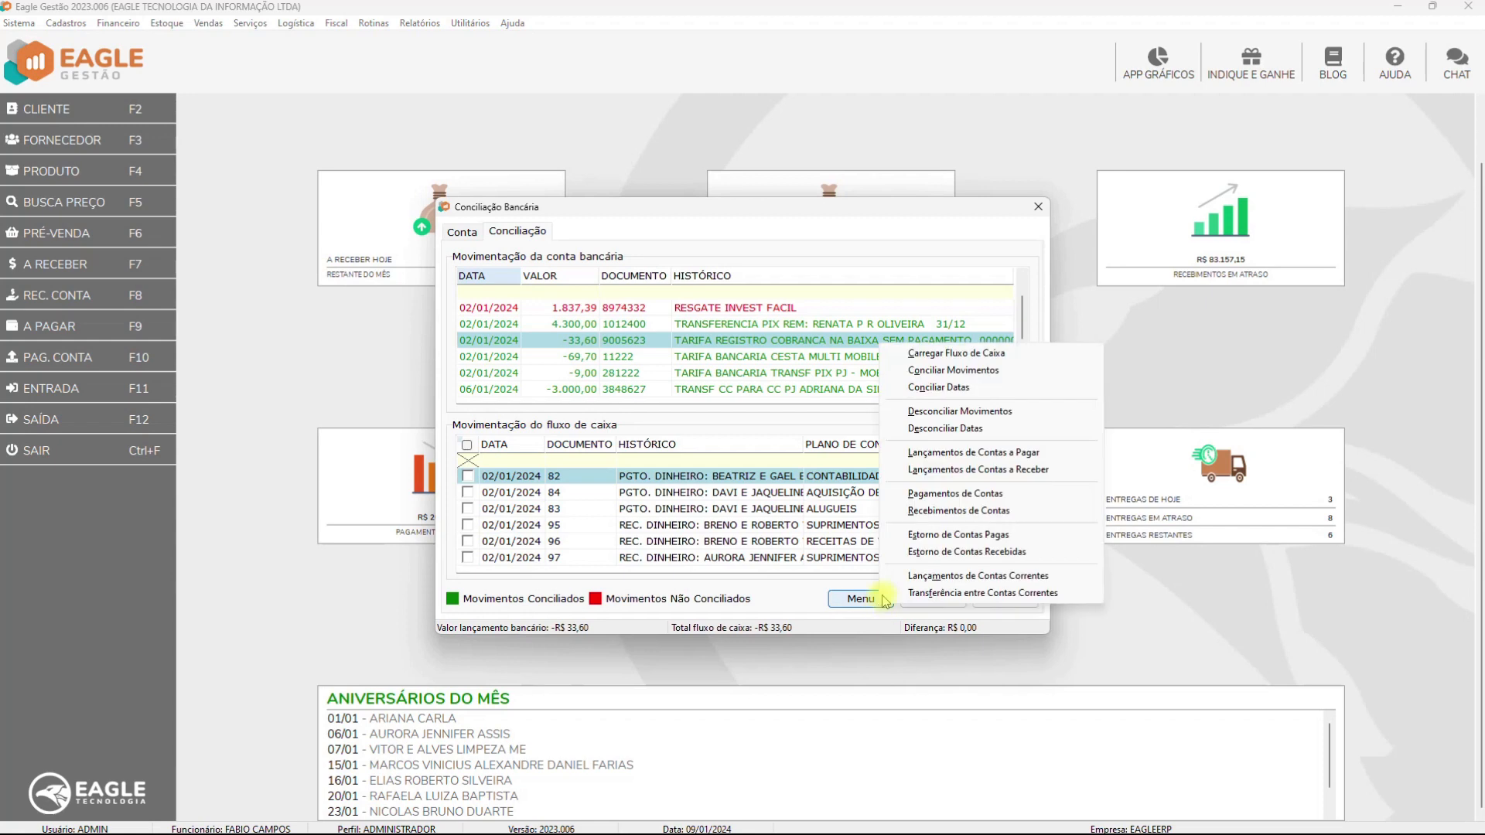
{"action": "left_click", "coordinate": [922, 535]}
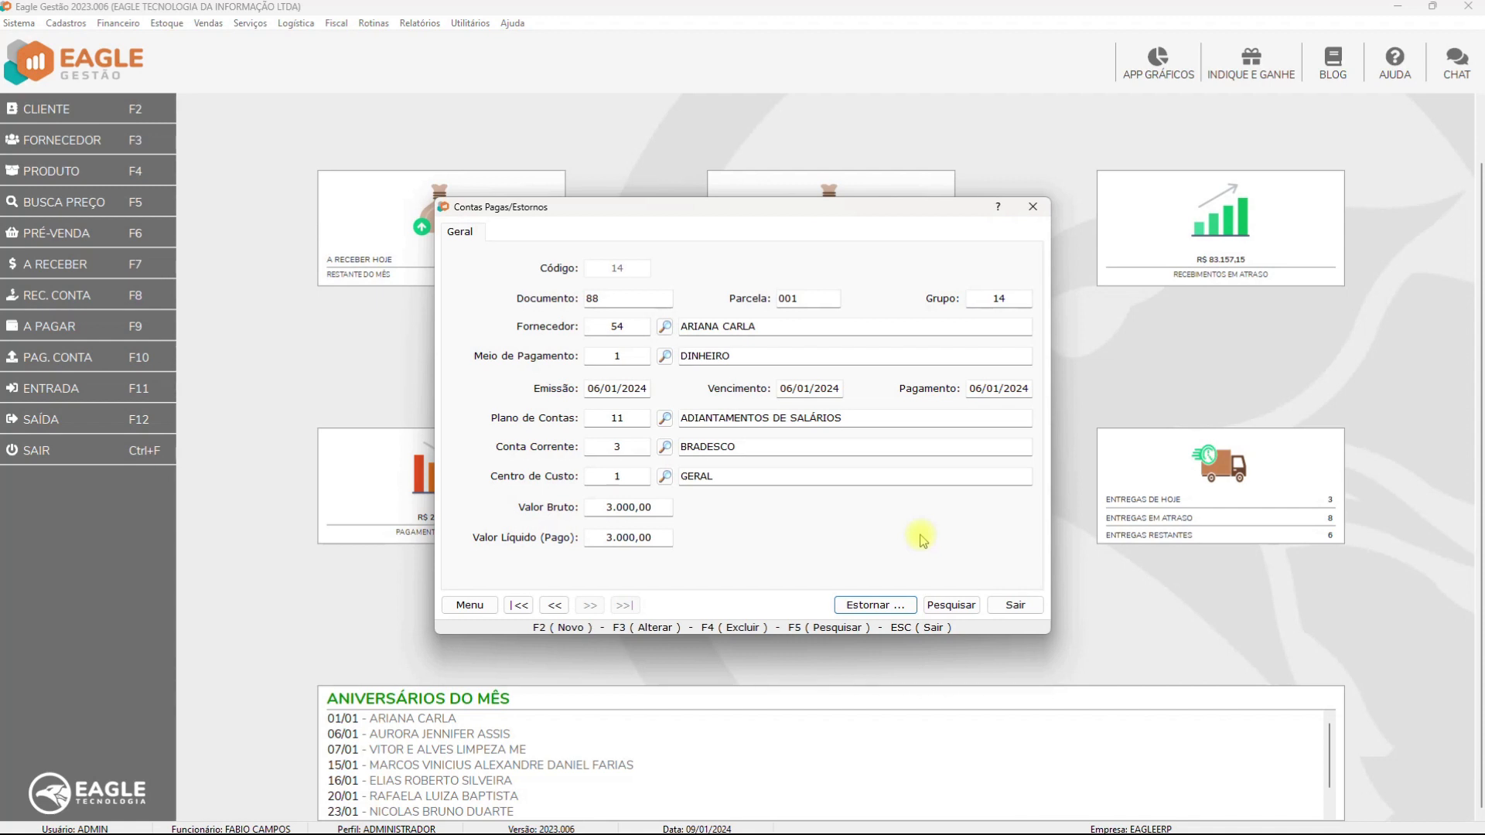
{"action": "left_click", "coordinate": [1016, 605]}
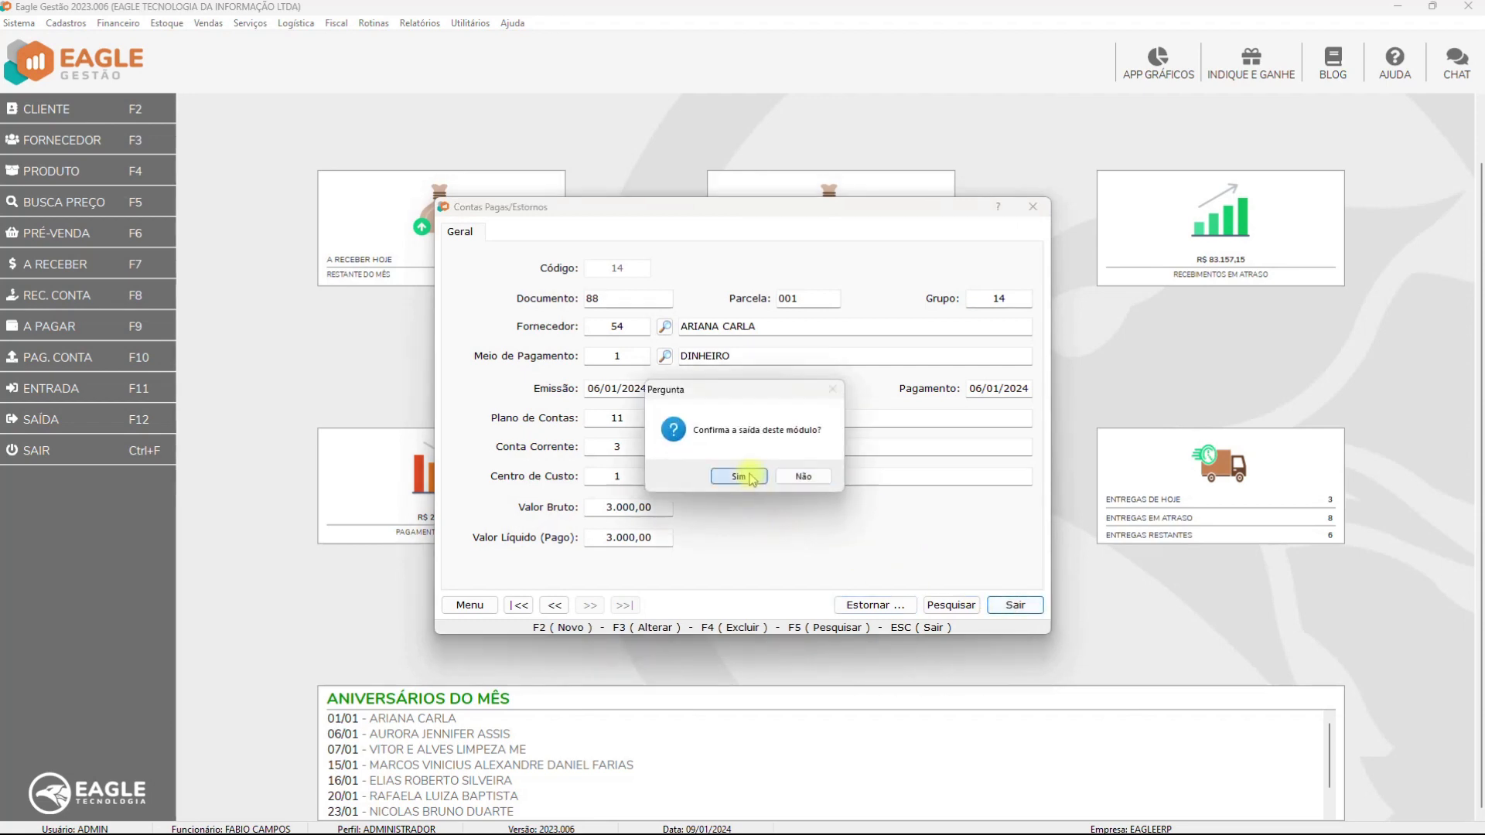
{"action": "left_click", "coordinate": [738, 477]}
{"action": "left_click", "coordinate": [862, 599]}
{"action": "left_click", "coordinate": [930, 550]}
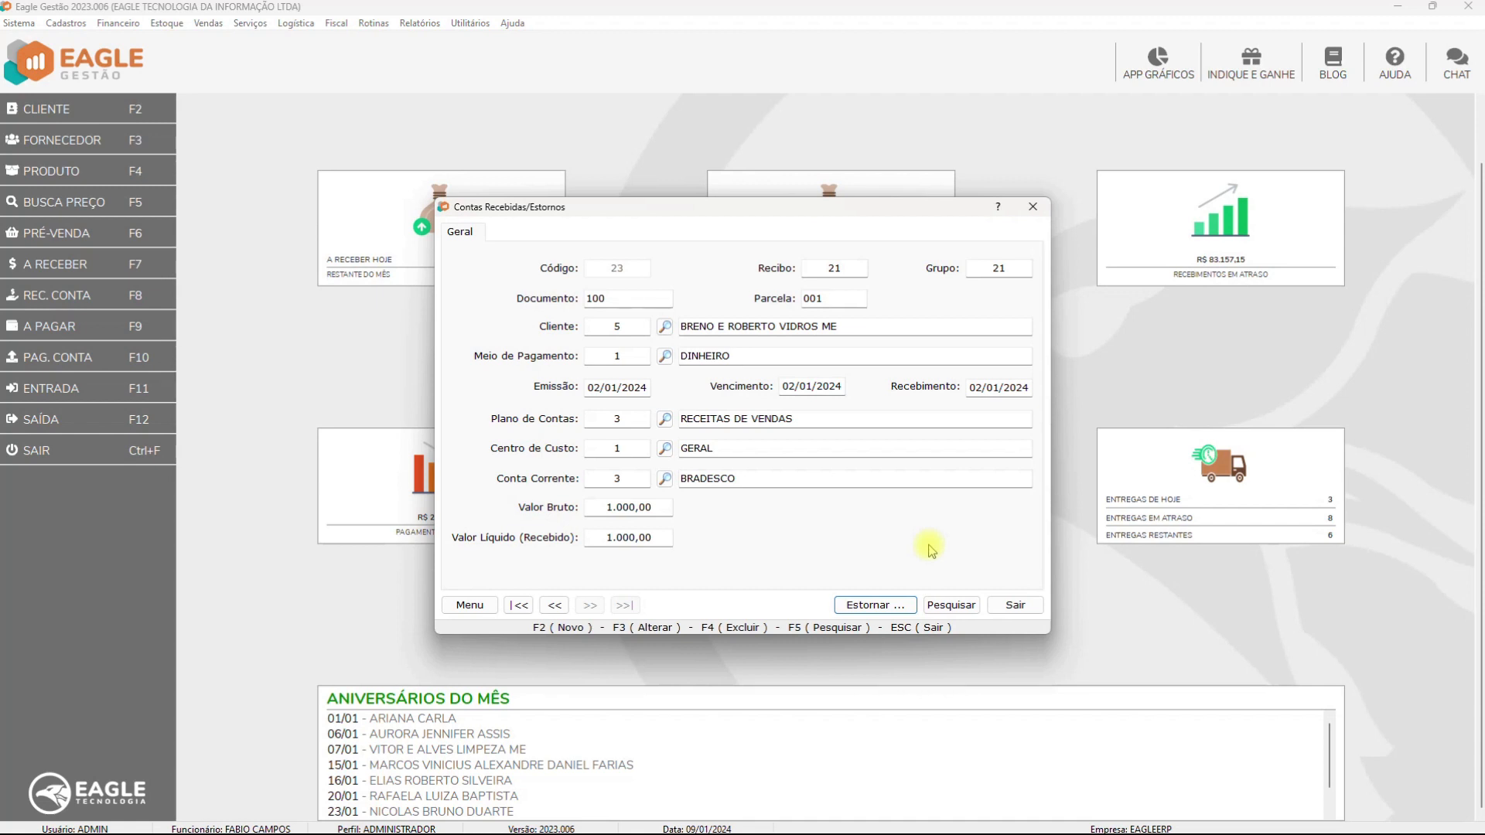
Exit Contas Recebidas/Estornos and confirm leaving the module
{"action": "left_click", "coordinate": [1014, 606]}
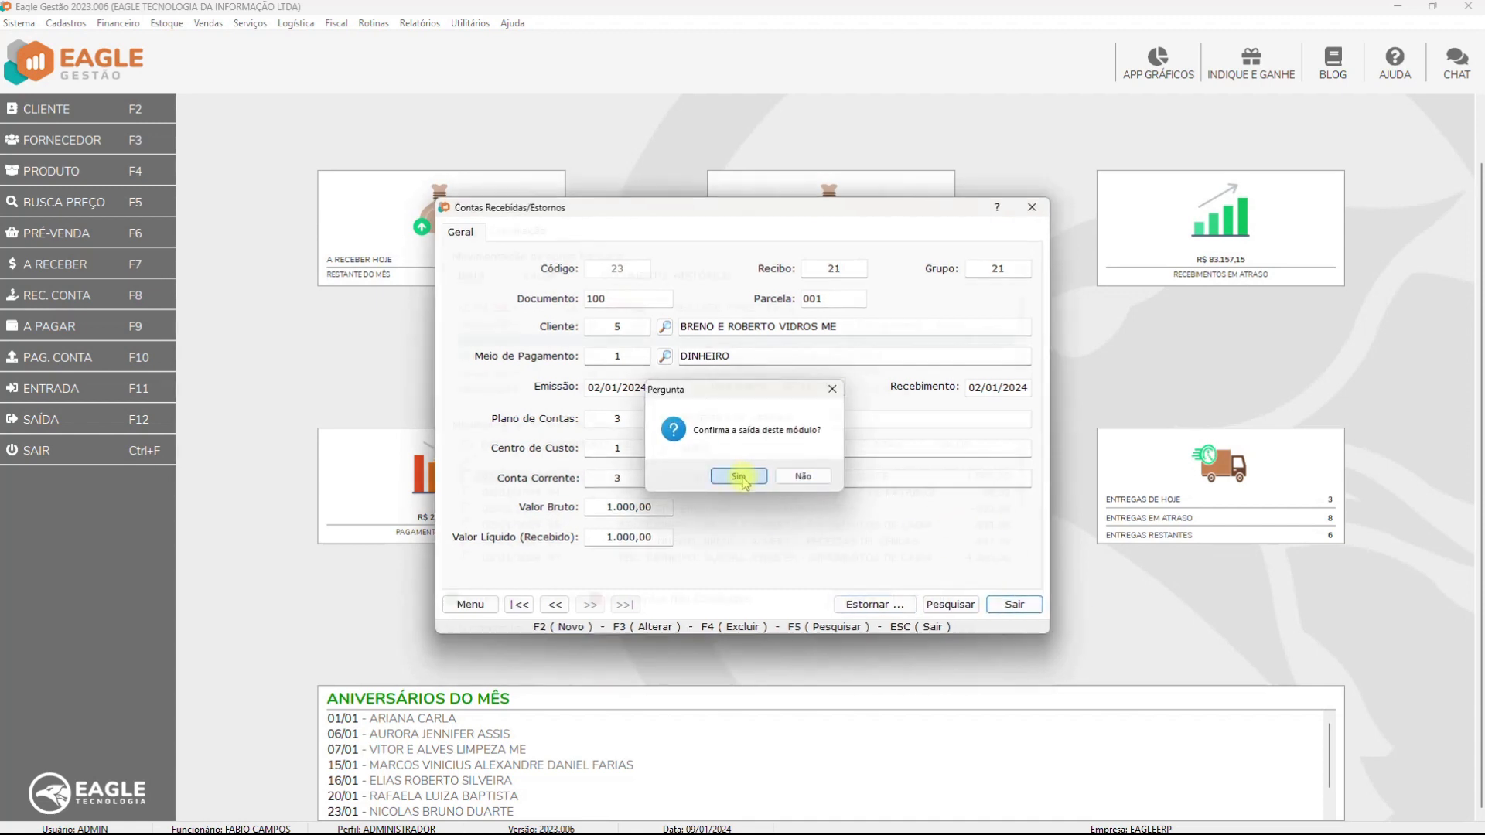
{"action": "left_click", "coordinate": [738, 477]}
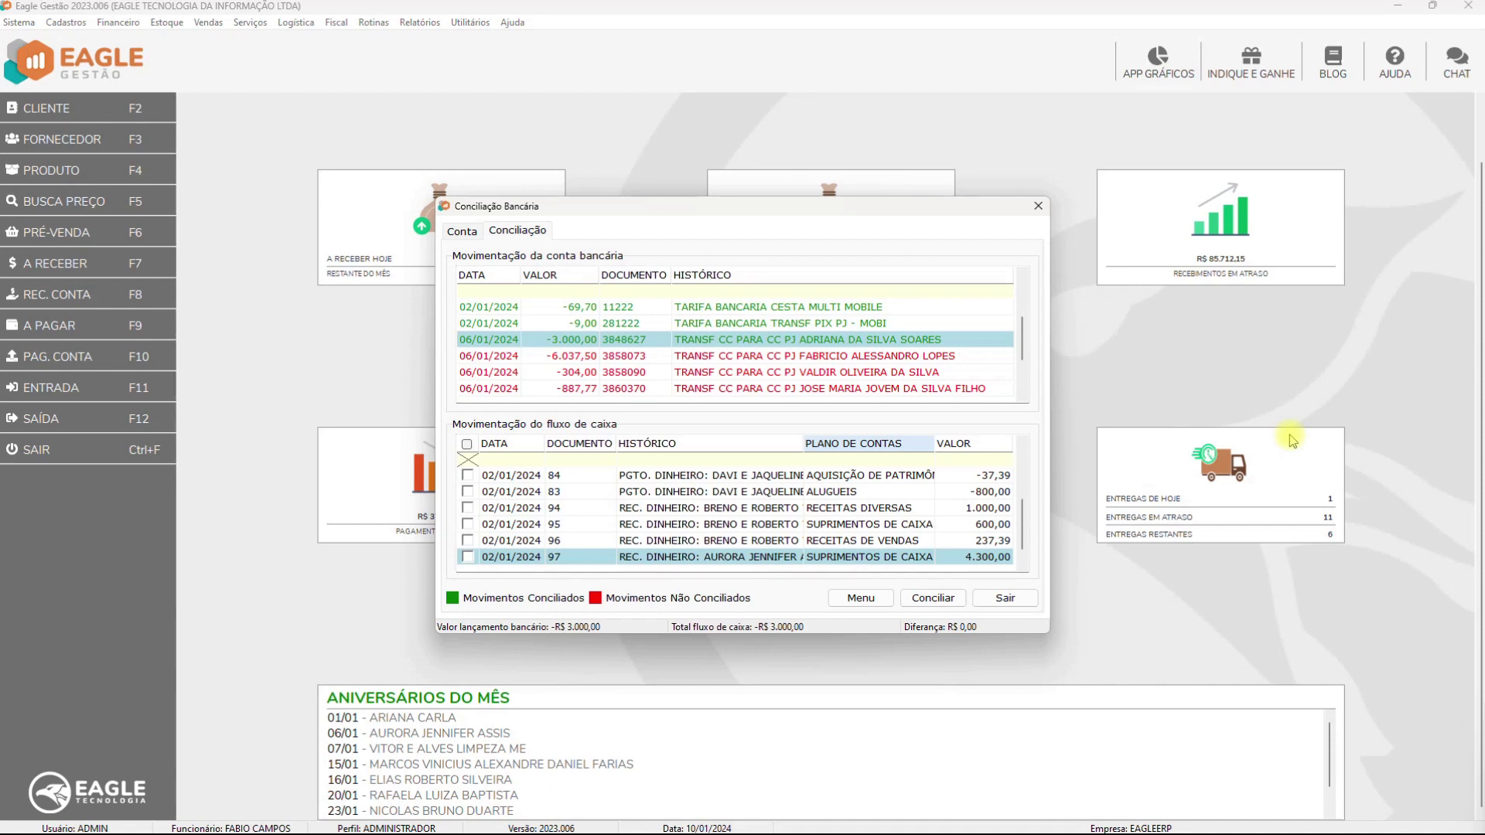
Reverse the 3.000,00 salary-advance payment as A PRAZO, then select the 4.300,00 PIX bank movement
{"action": "left_click", "coordinate": [861, 598]}
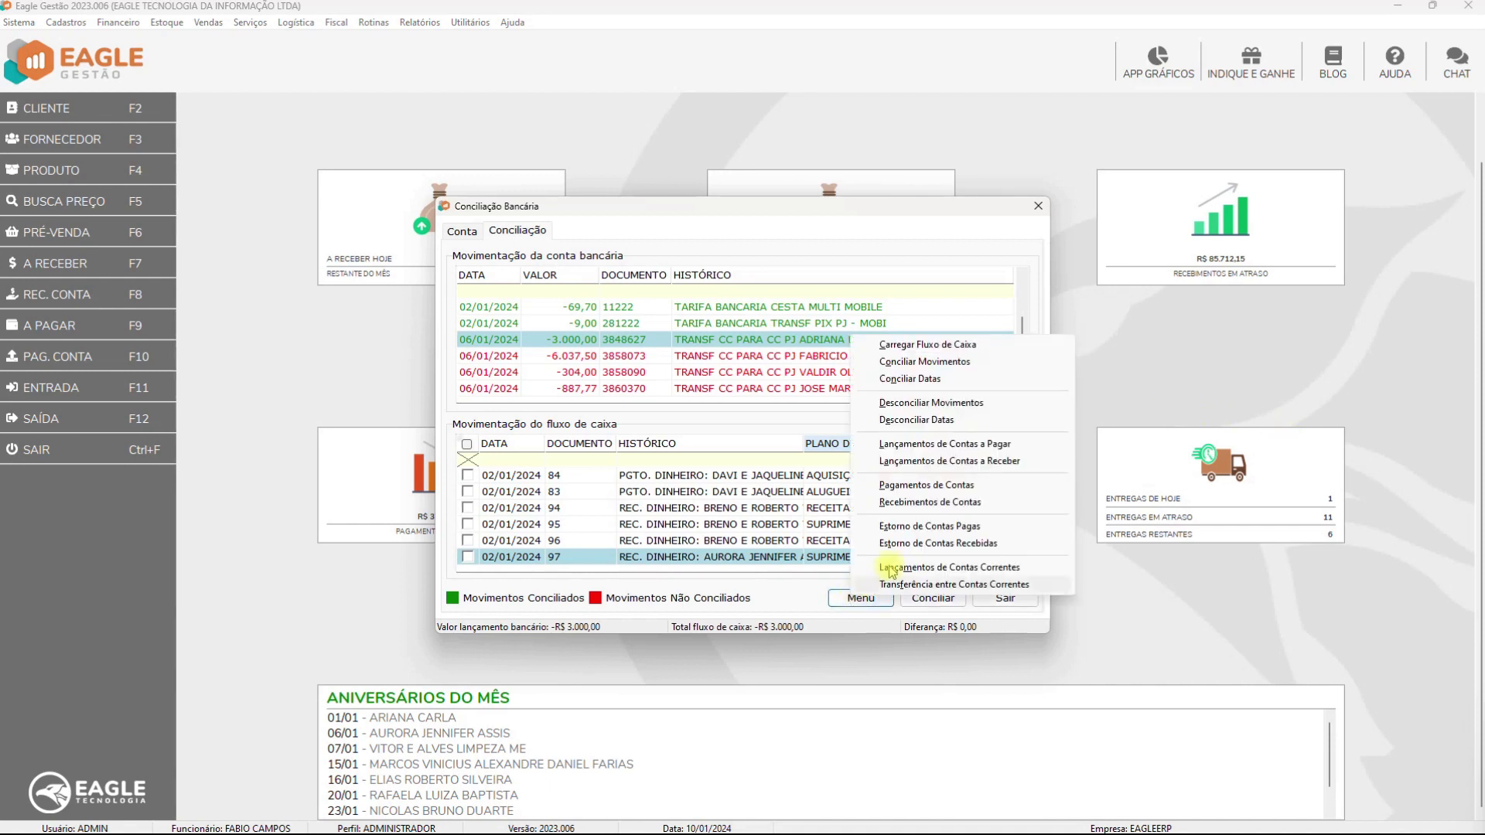
{"action": "left_click", "coordinate": [930, 527]}
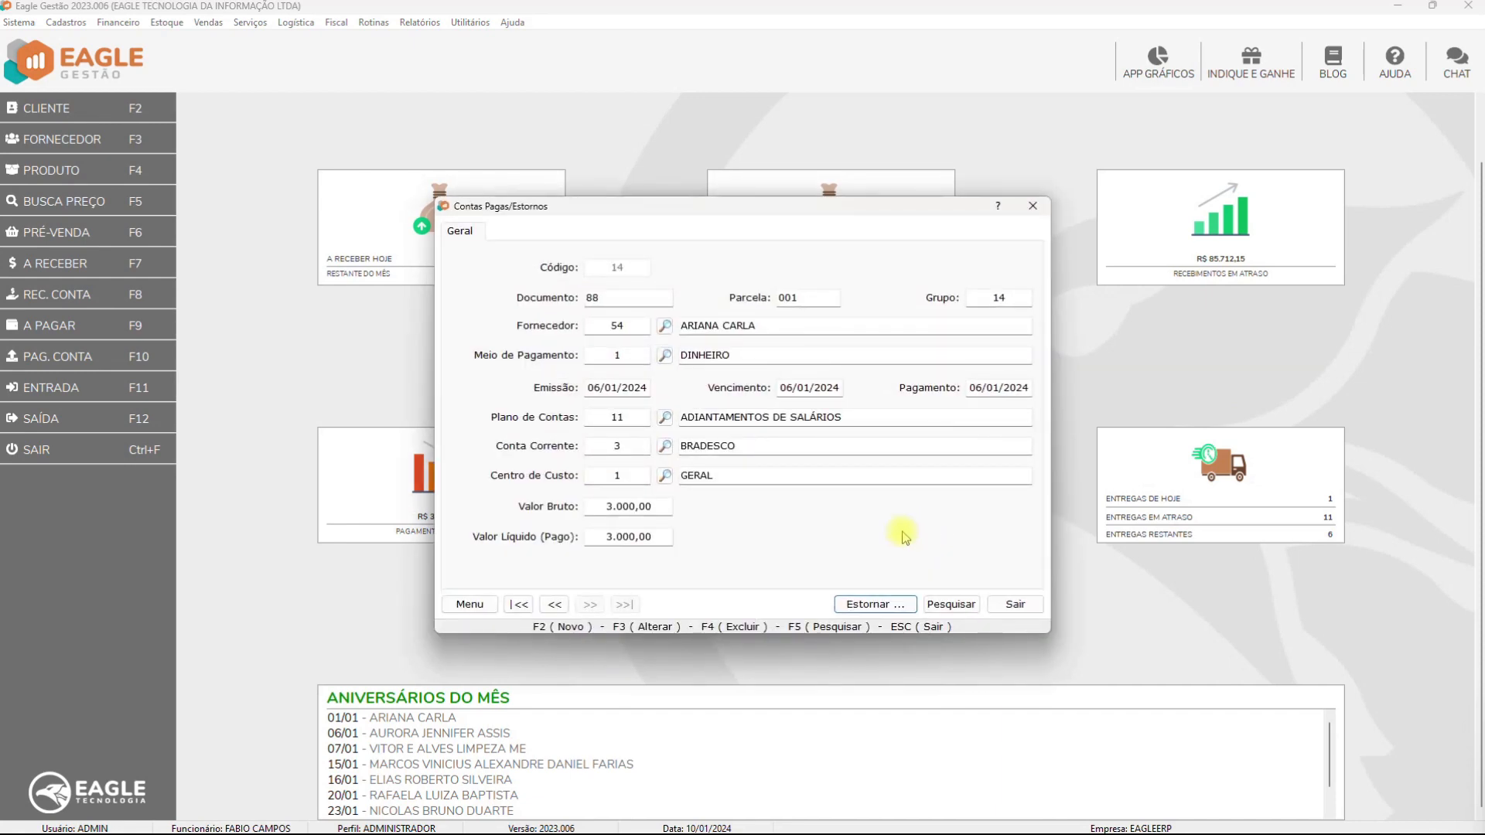
{"action": "left_click", "coordinate": [880, 603]}
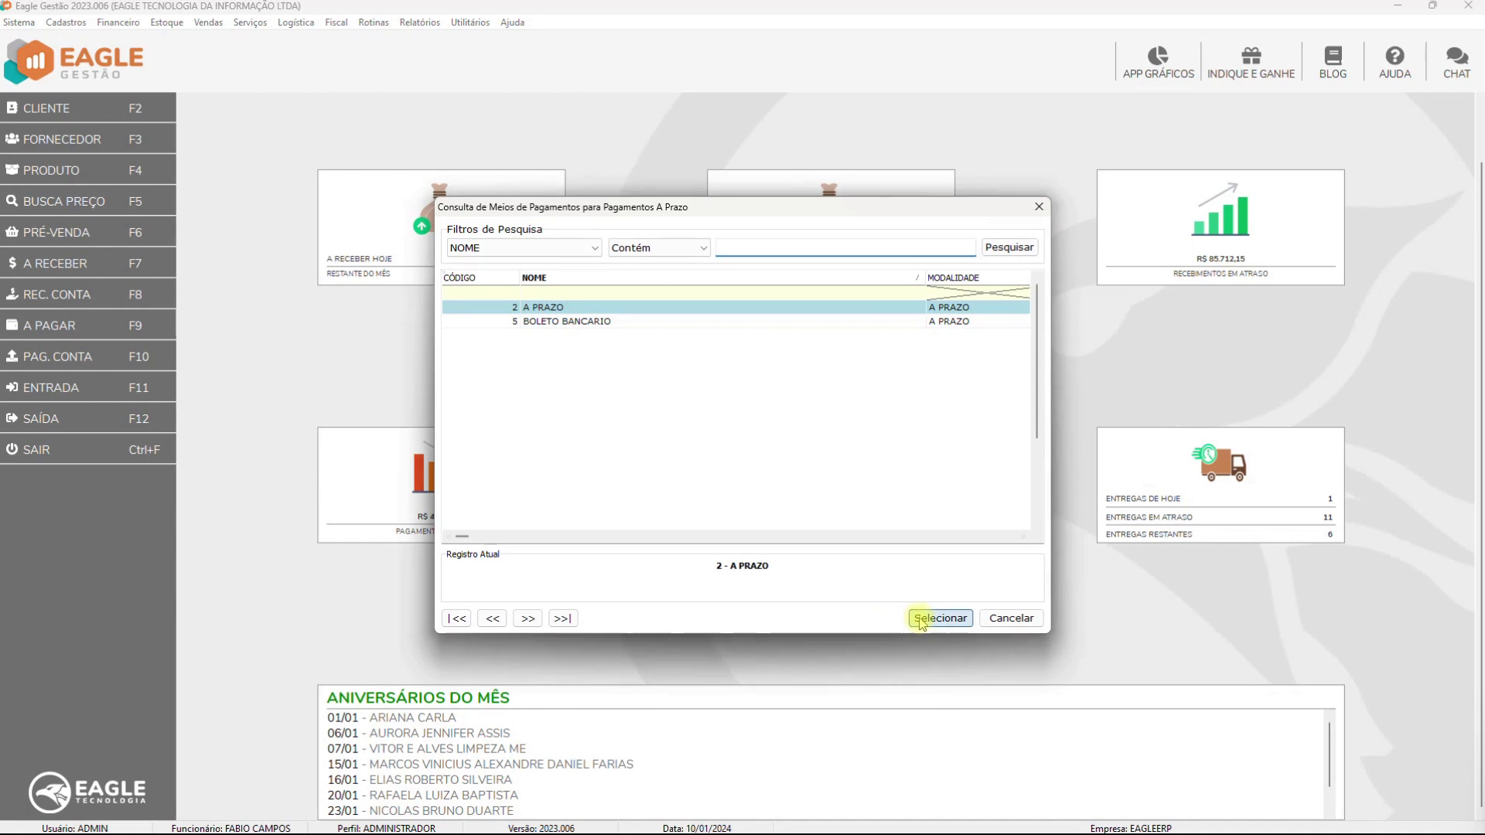
{"action": "left_click", "coordinate": [919, 619]}
{"action": "left_click", "coordinate": [1015, 604]}
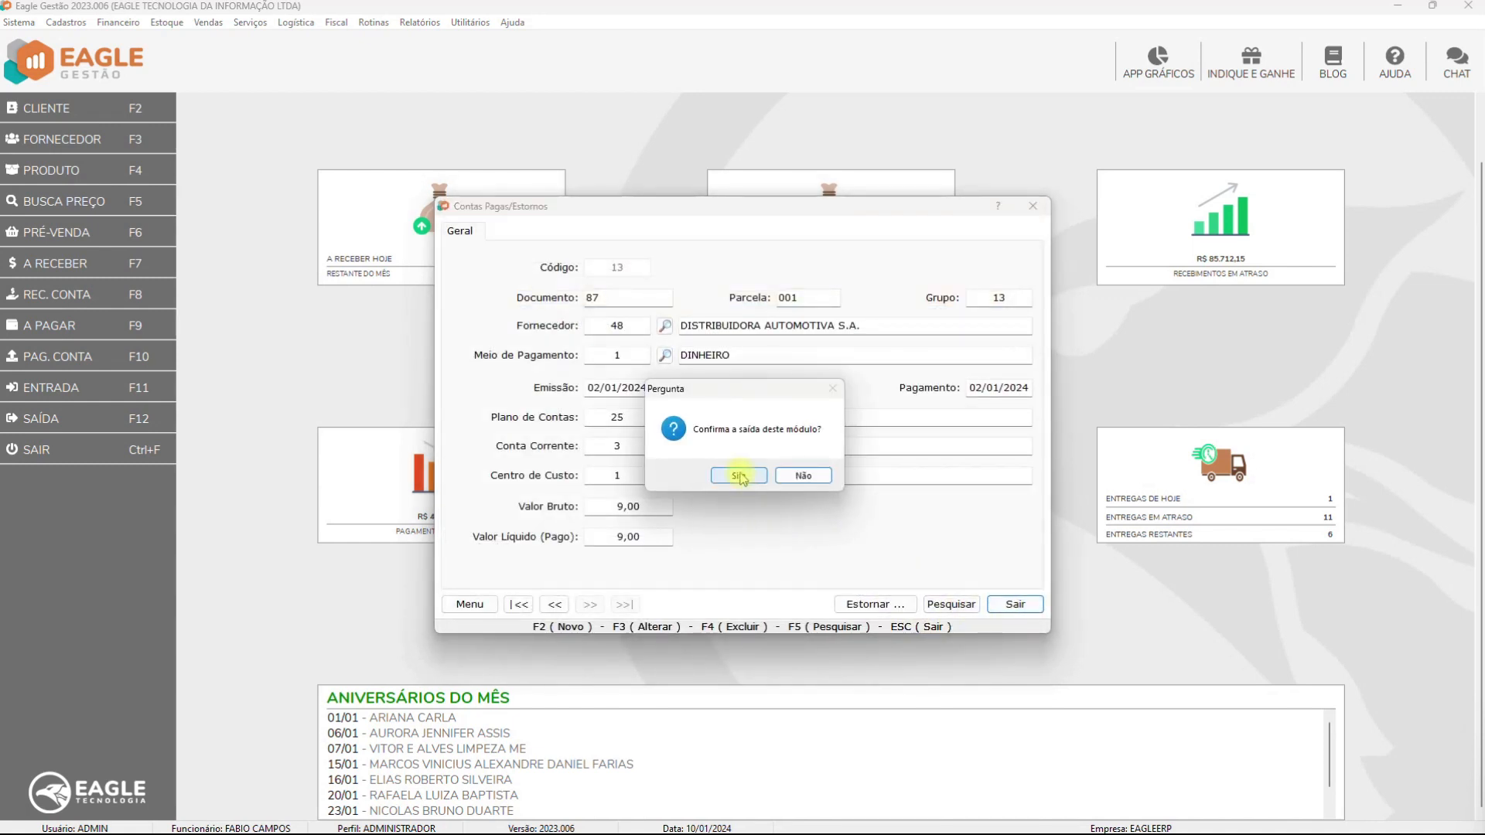
{"action": "left_click", "coordinate": [739, 475]}
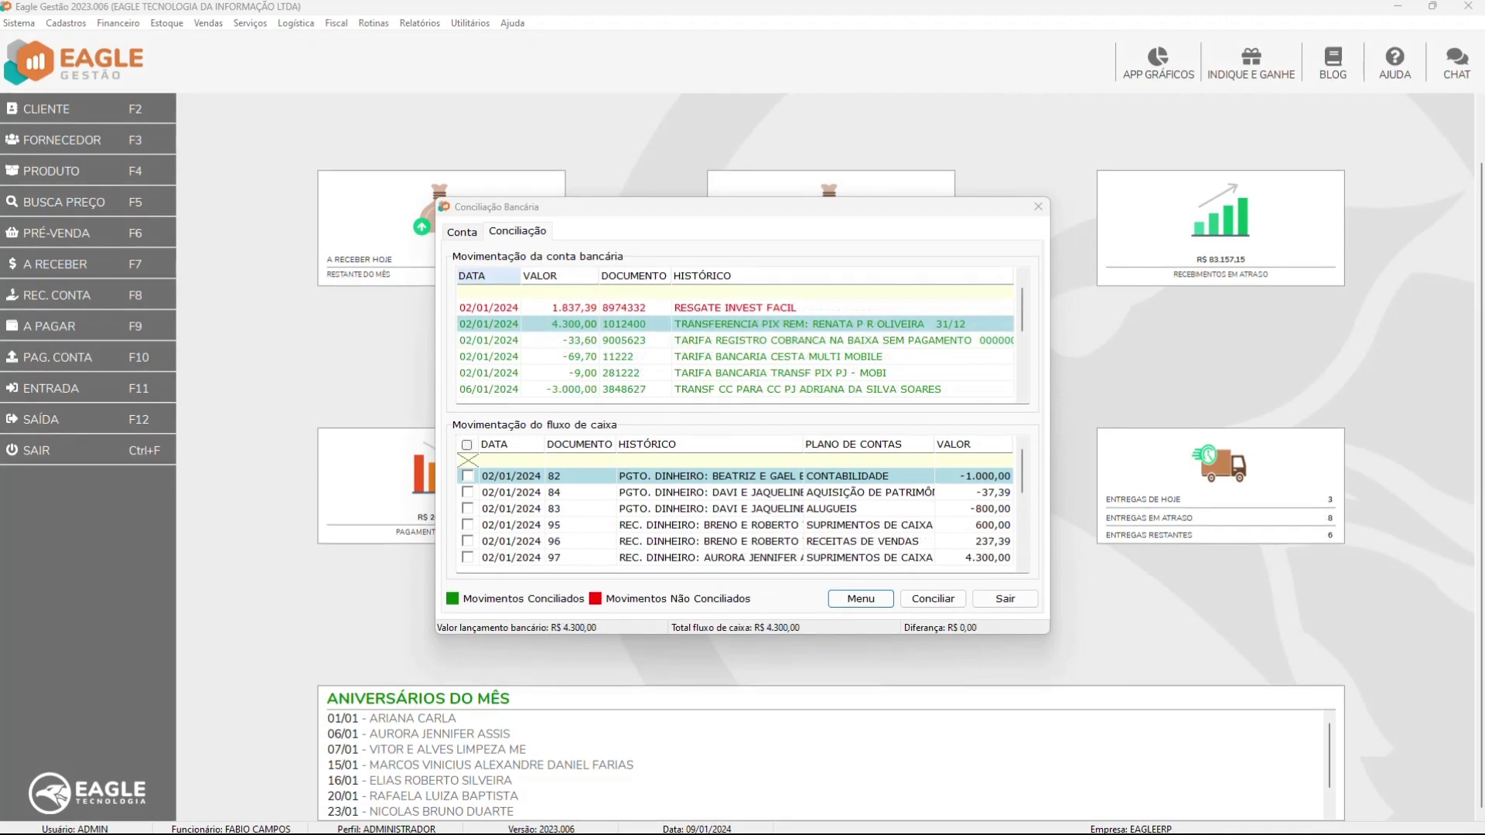
{"action": "left_click", "coordinate": [684, 326]}
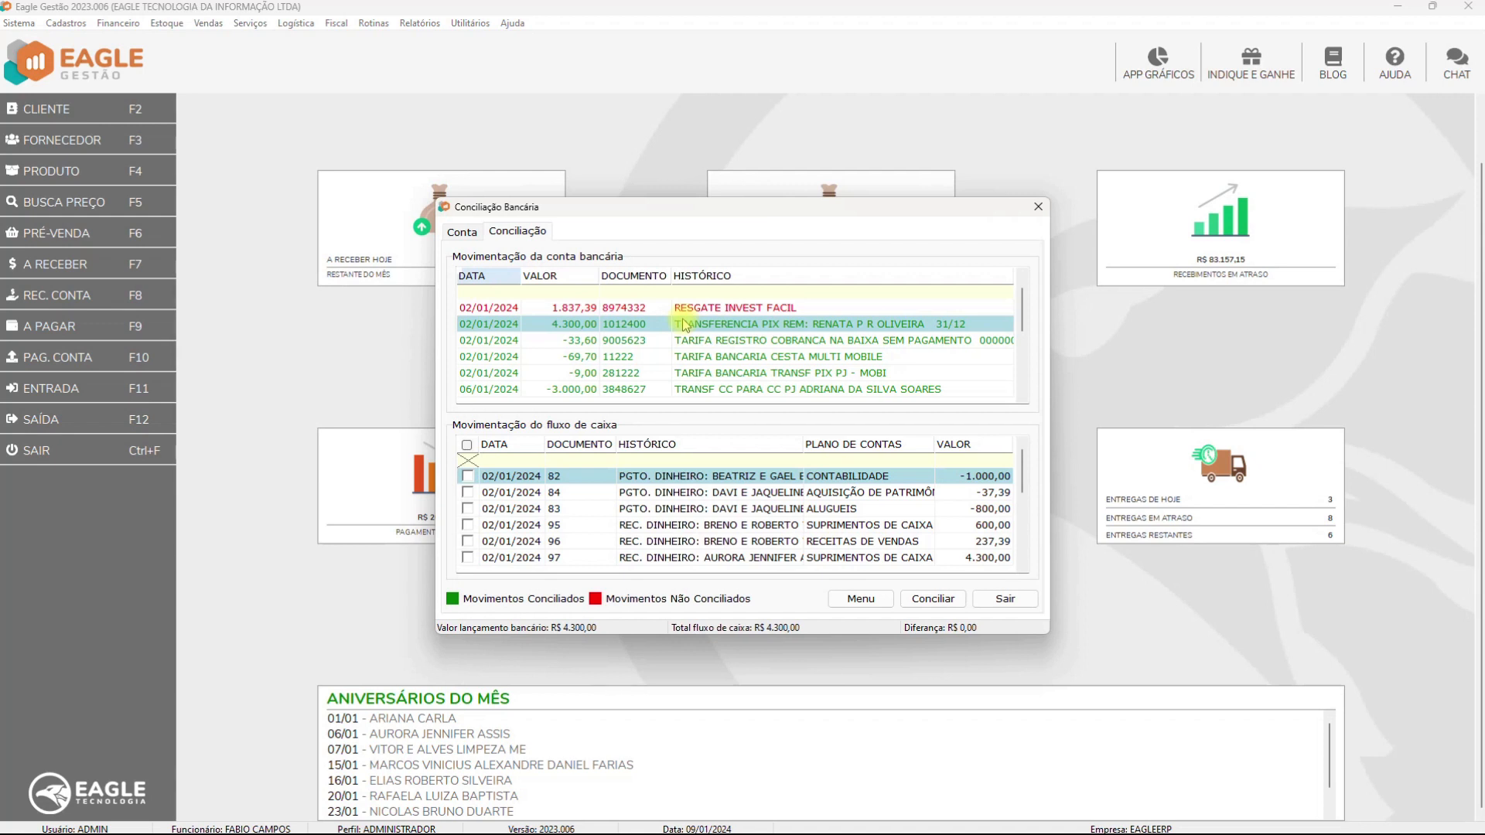
Reverse the 1.000,00 receipt for document 100 as A PRAZO and exit the reversal module
{"action": "scroll", "coordinate": [611, 499], "scroll_direction": "down", "scroll_amount": 5}
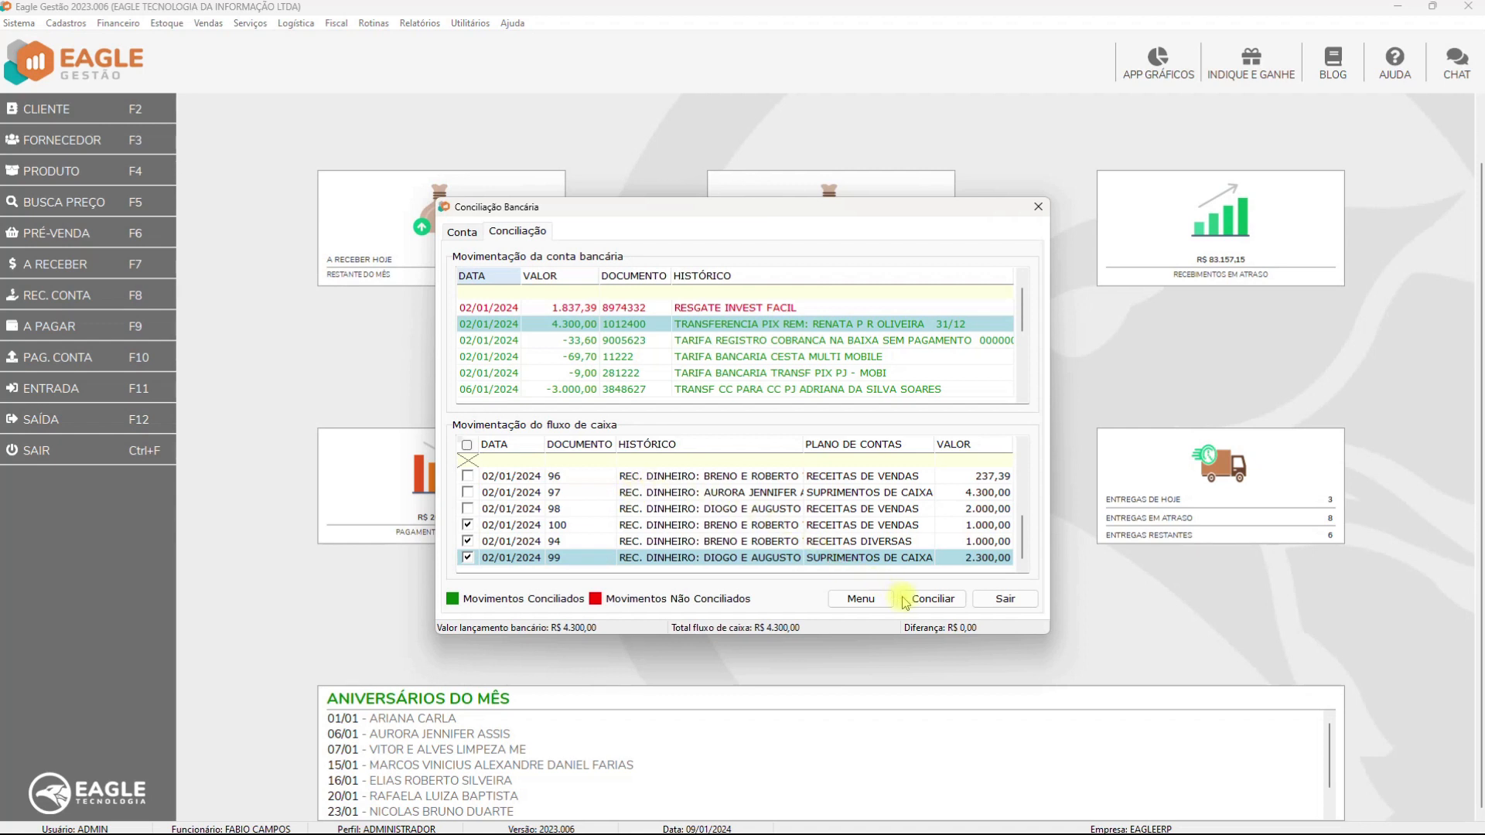
{"action": "left_click", "coordinate": [860, 600]}
{"action": "left_click", "coordinate": [909, 547]}
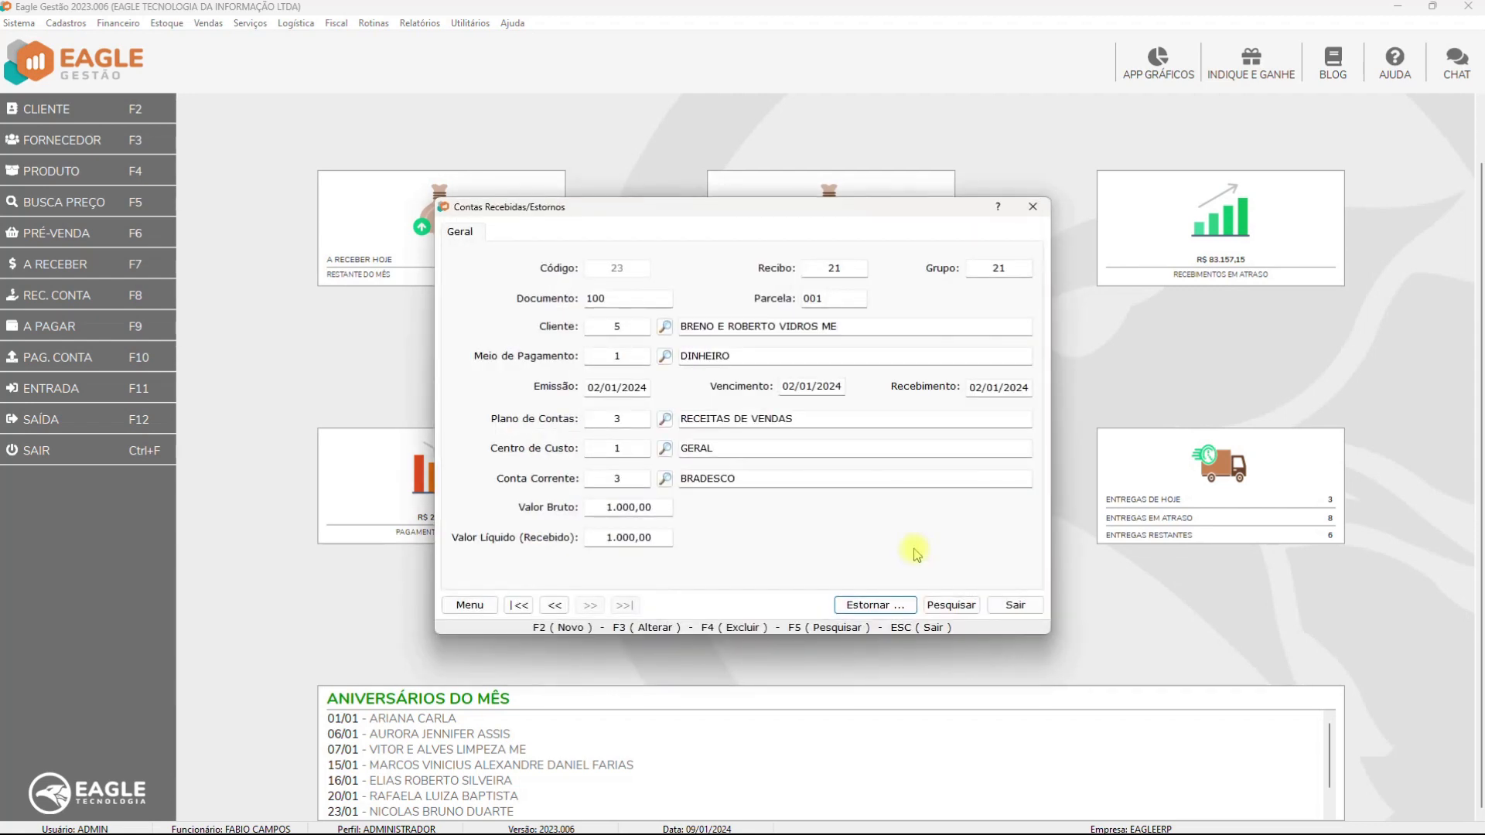
{"action": "left_click", "coordinate": [879, 605]}
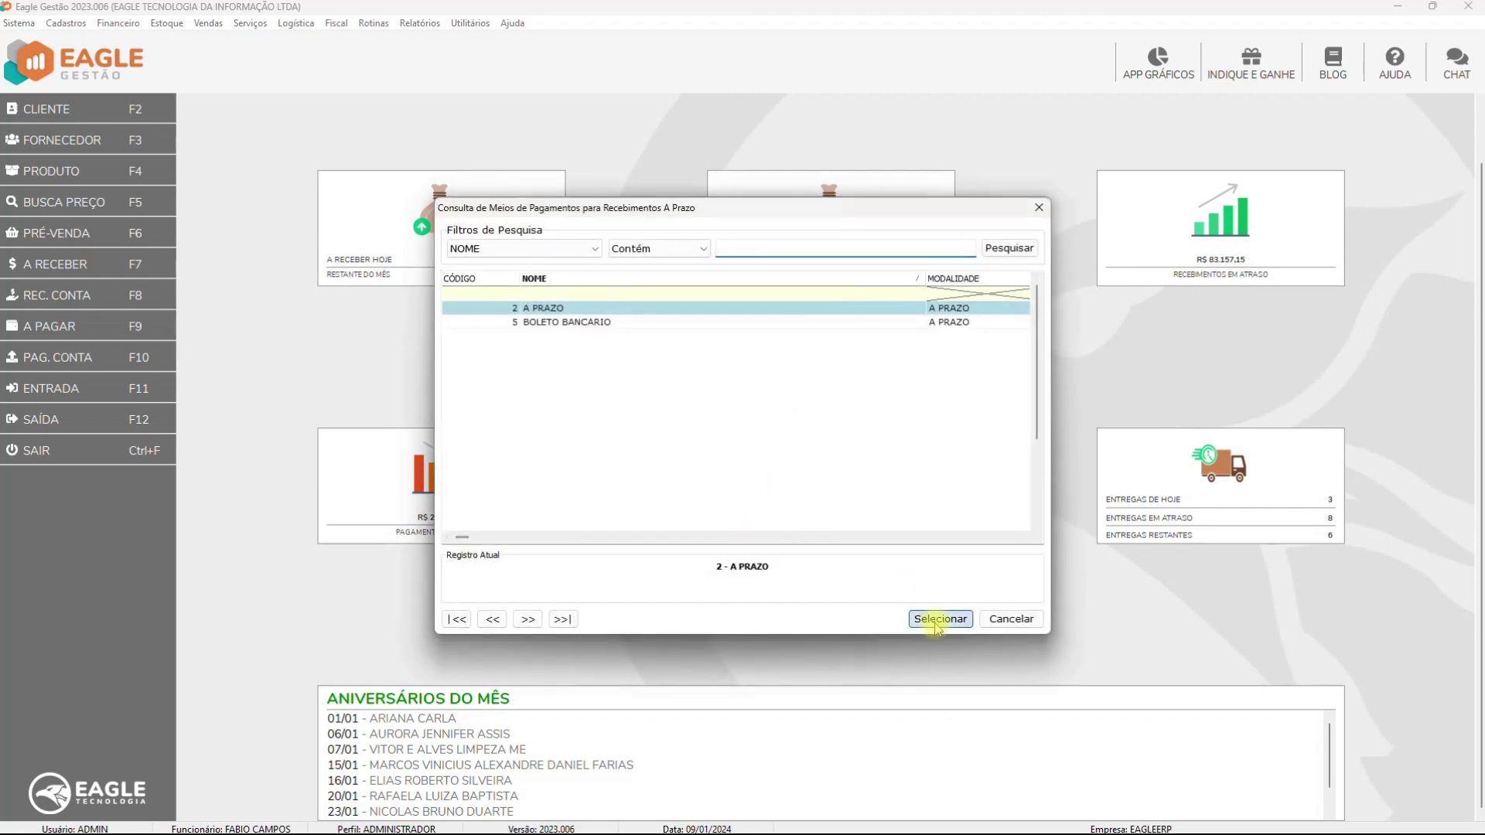
{"action": "left_click", "coordinate": [936, 619]}
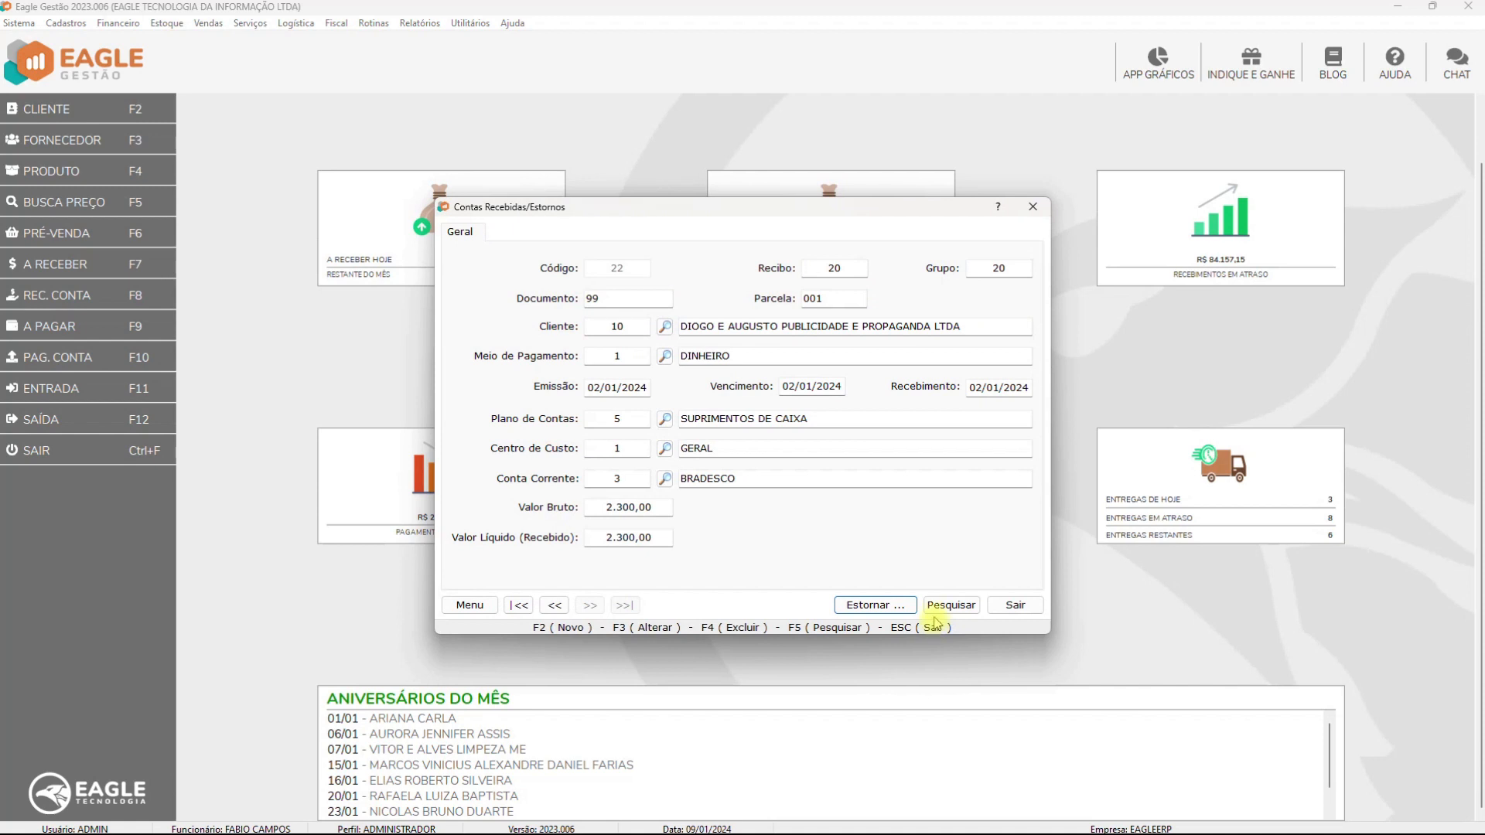
{"action": "left_click", "coordinate": [1015, 605]}
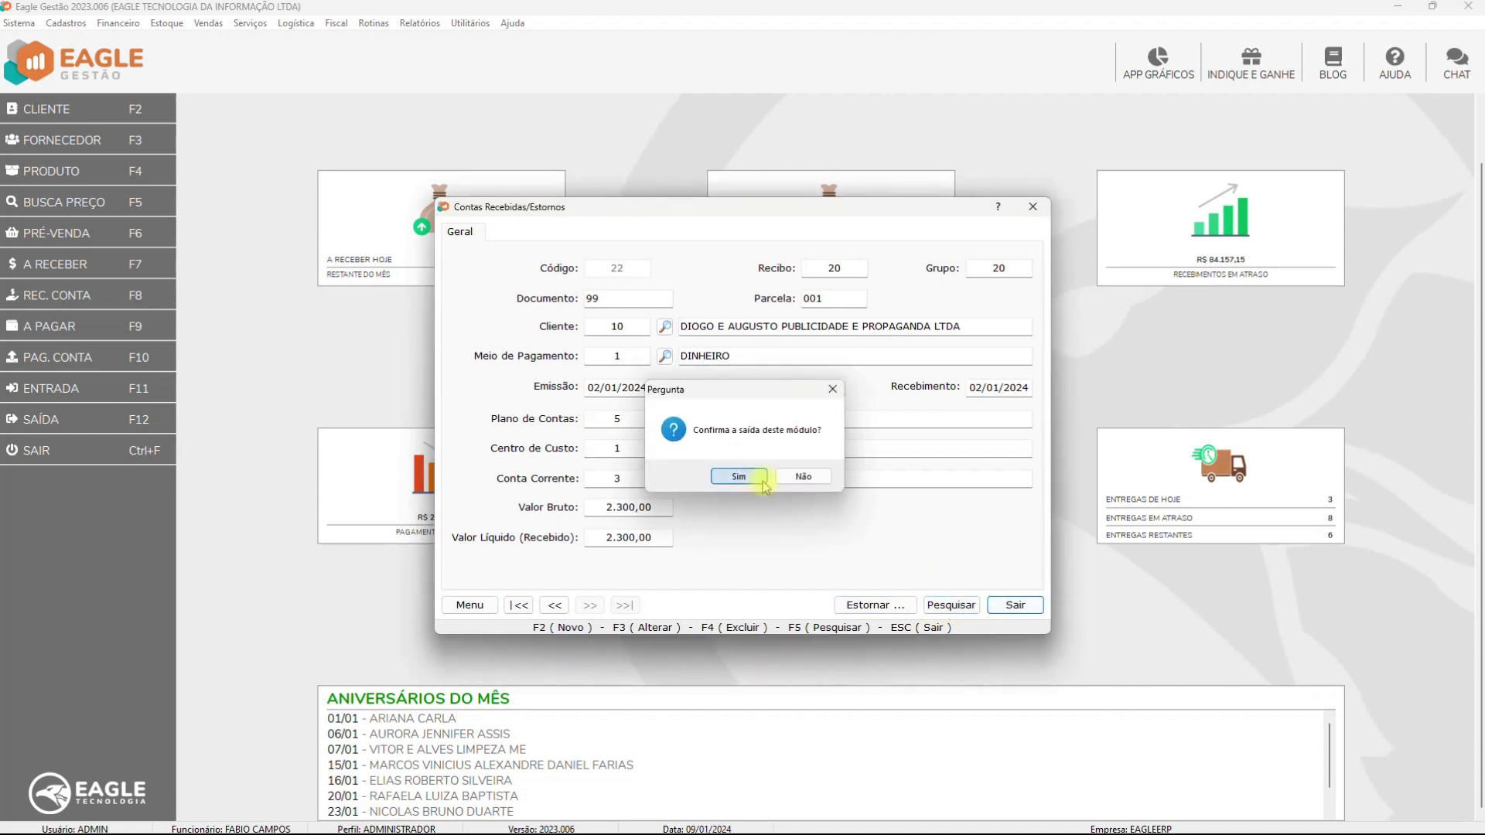
{"action": "left_click", "coordinate": [739, 477]}
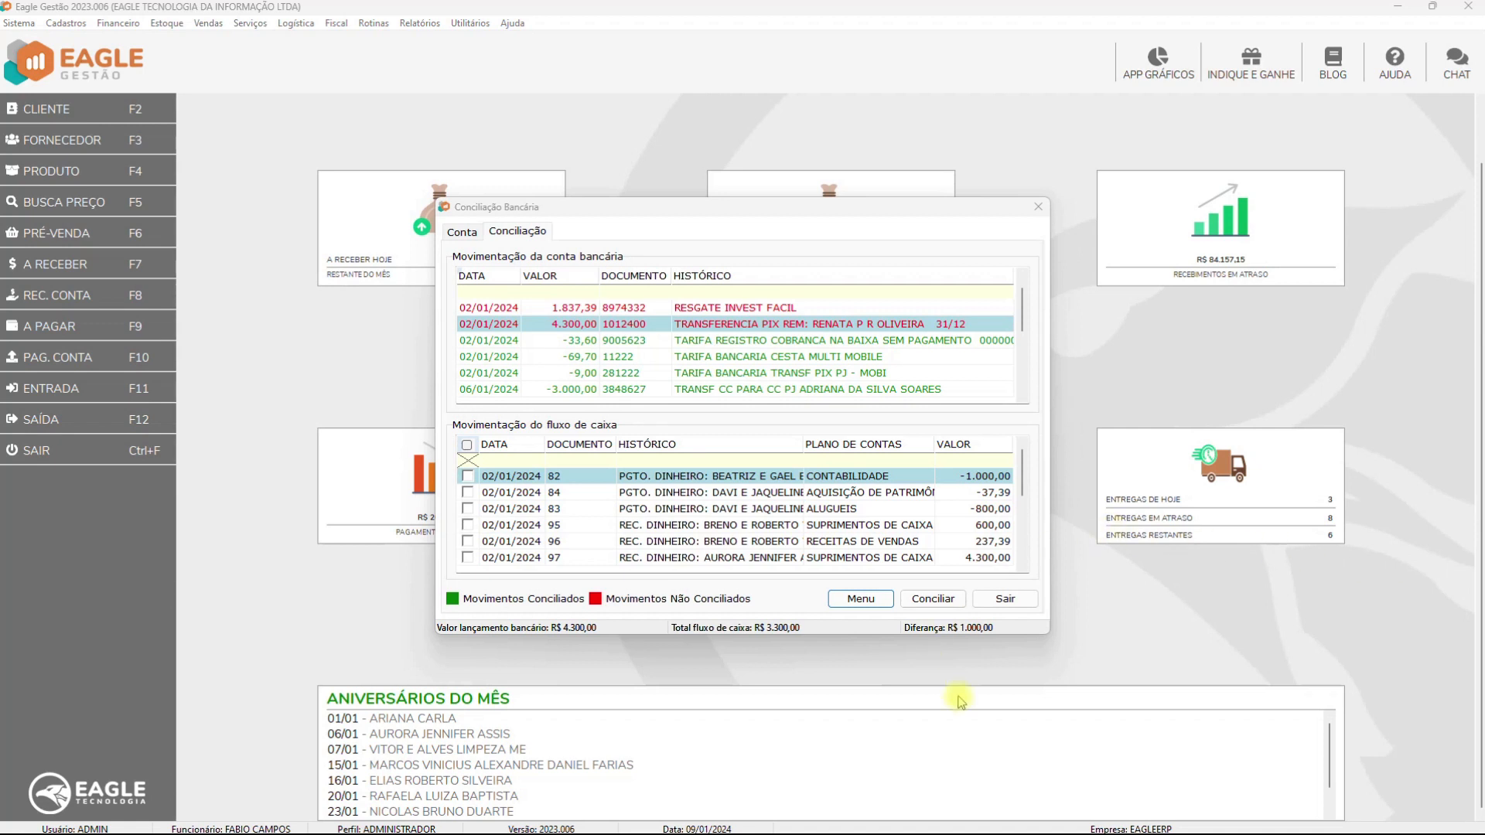
{"action": "left_click", "coordinate": [861, 599]}
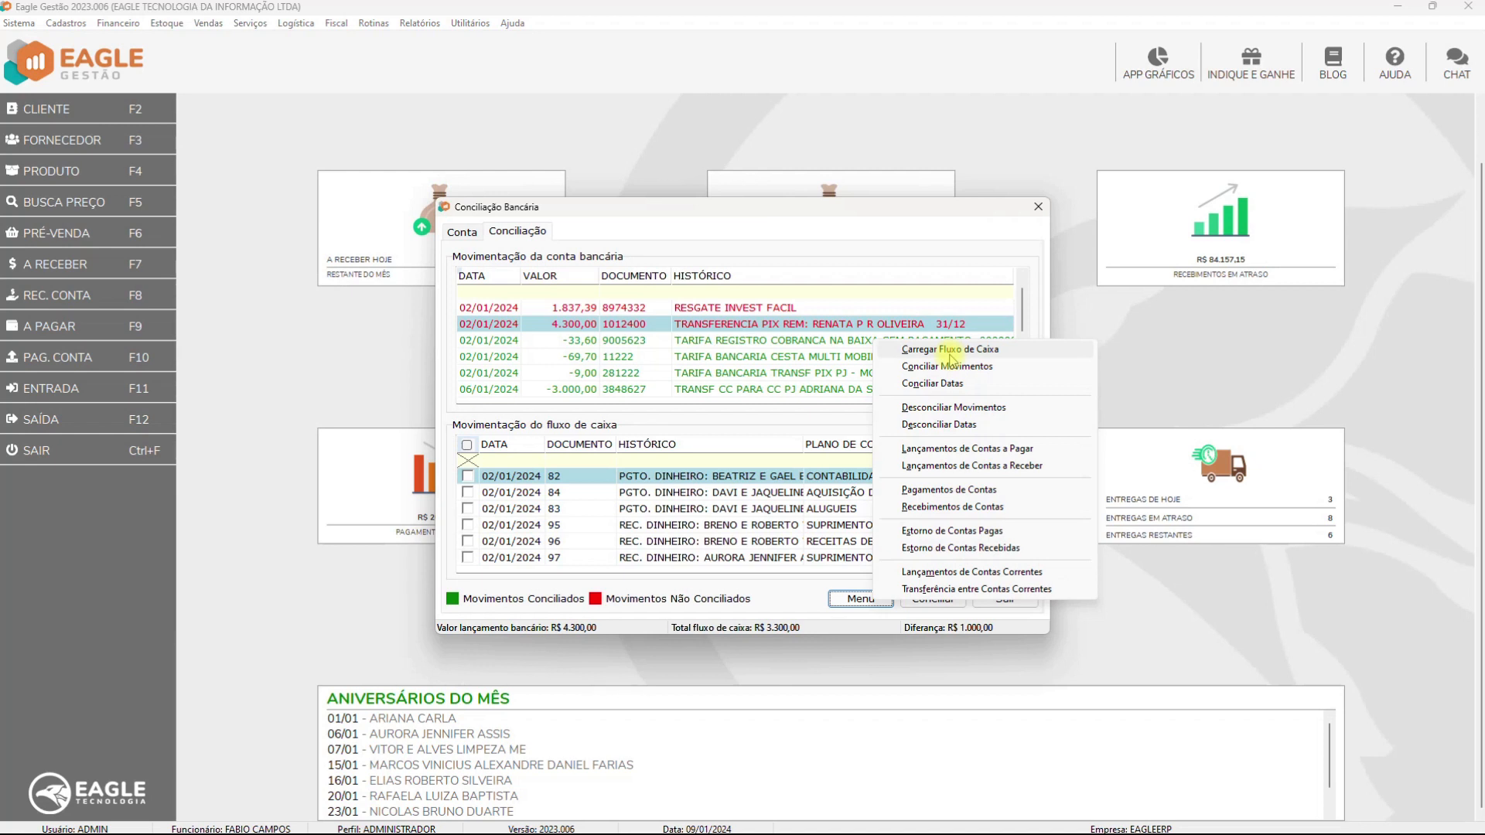
Try reconciling the checked movements with Conciliar Movimentos
{"action": "left_click", "coordinate": [950, 352]}
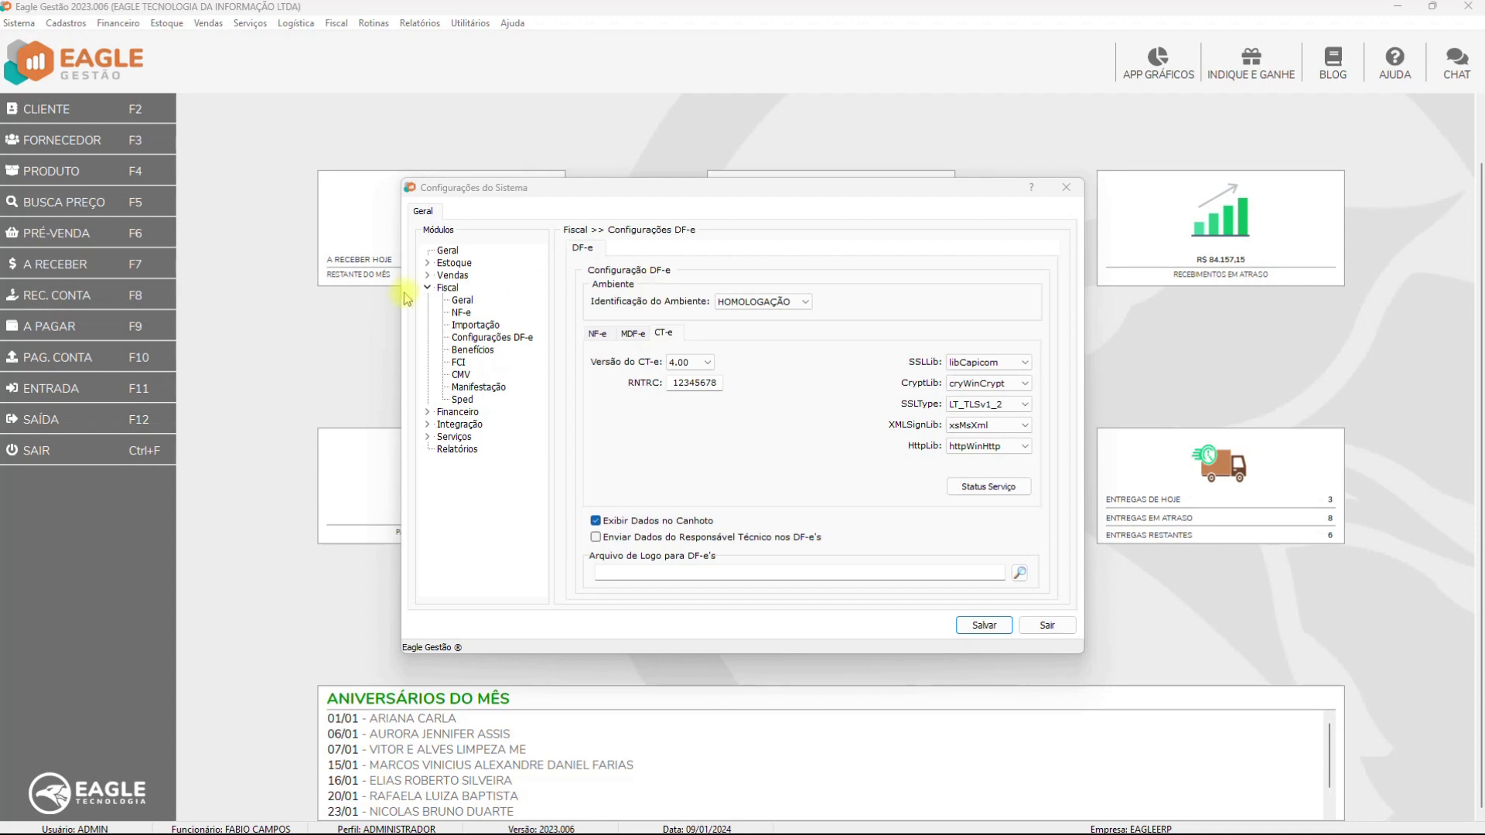
Leave Versão do CT-e at 4.00 in the DF-e CT-e settings
{"action": "left_click", "coordinate": [706, 364]}
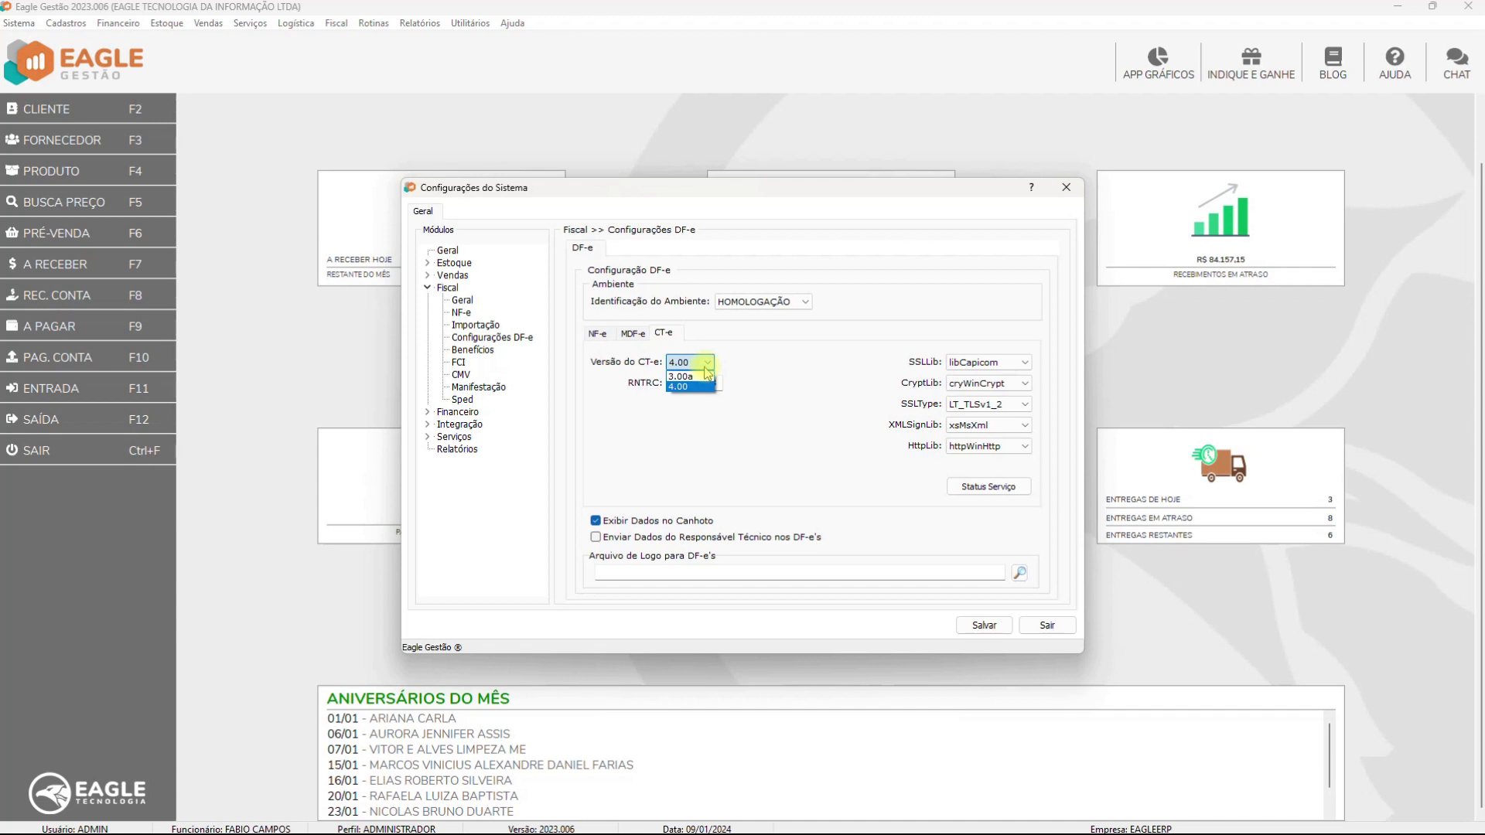
{"action": "left_click", "coordinate": [686, 387]}
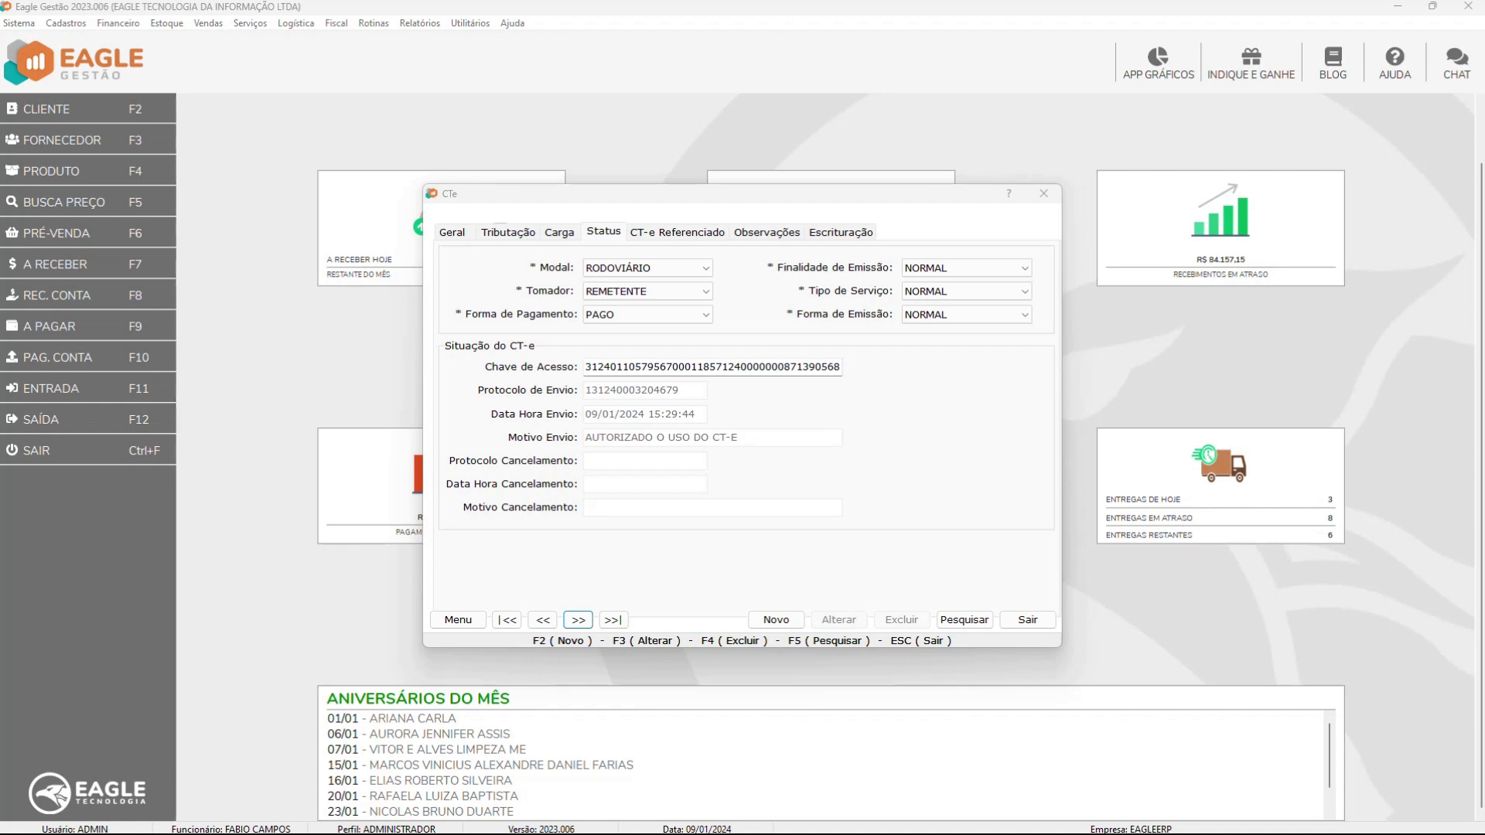
Show the CT-e Referenciado tab, where complemented item 001 still needs its access key
{"action": "left_click", "coordinate": [642, 234]}
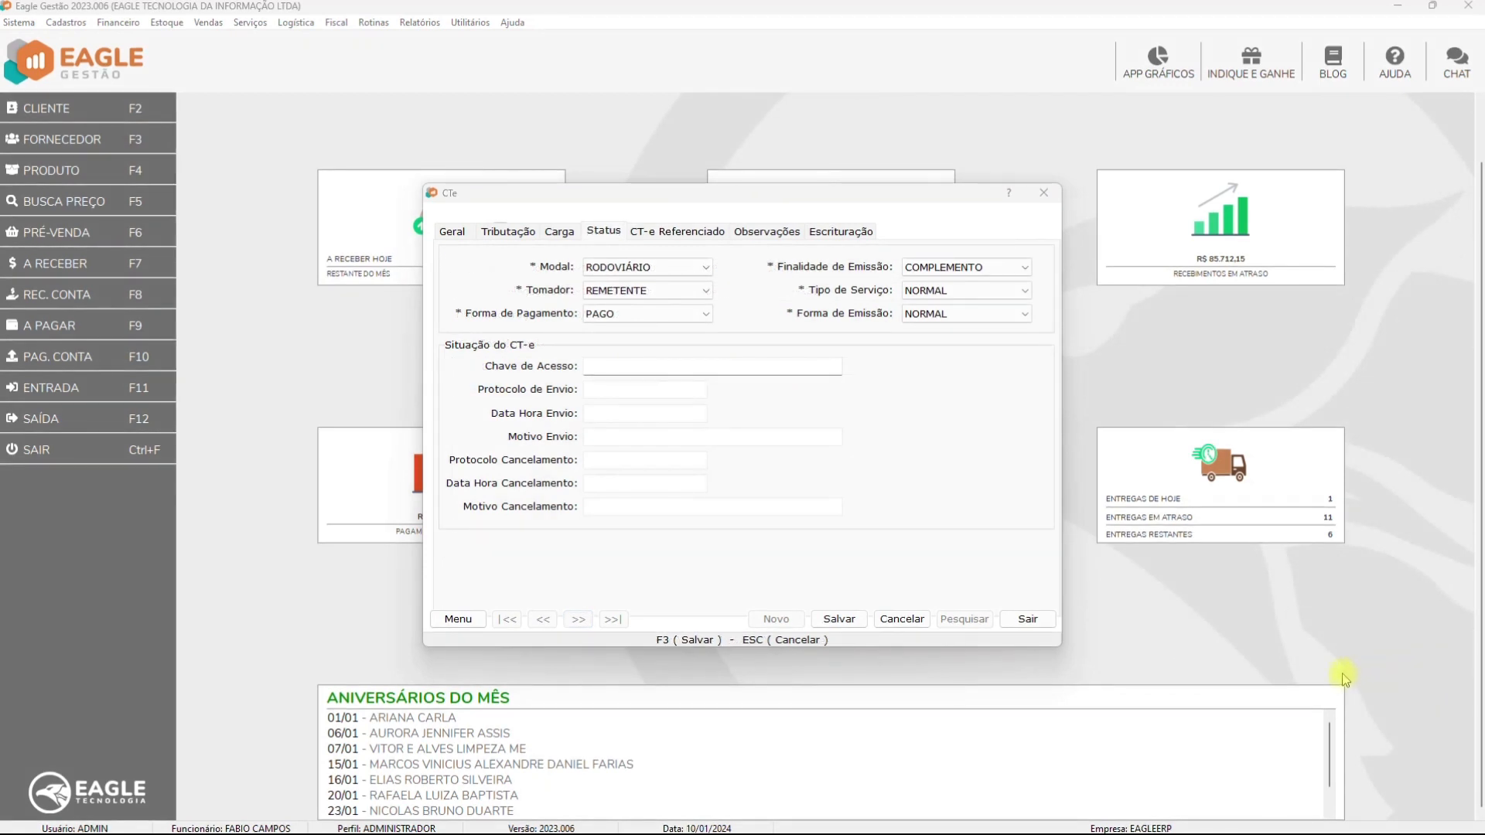
{"action": "left_click", "coordinate": [643, 232]}
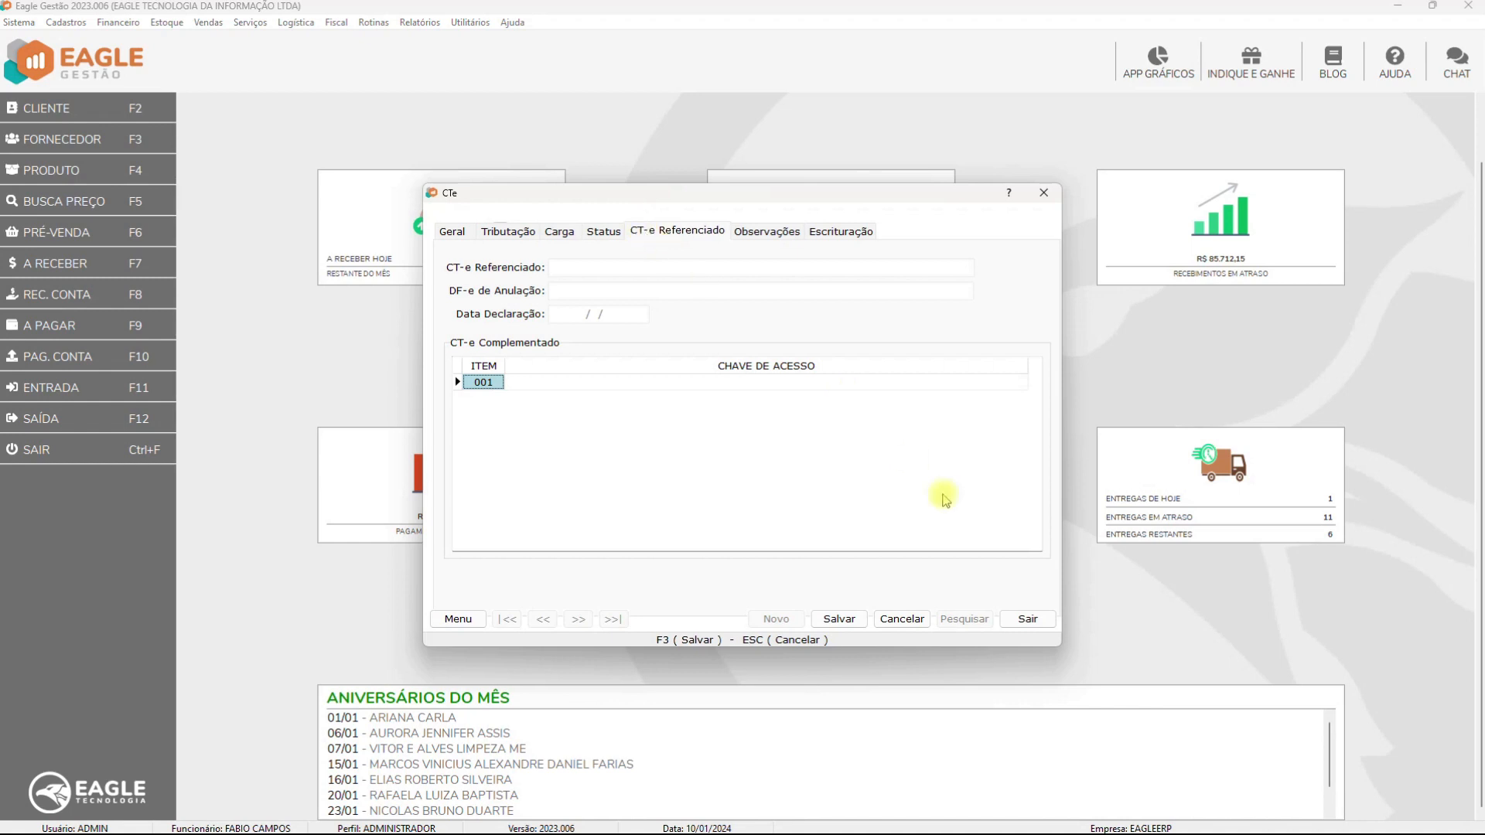
Save the CT-e, then add row 010 with a pasted access key to the complemented list
{"action": "left_click", "coordinate": [841, 620]}
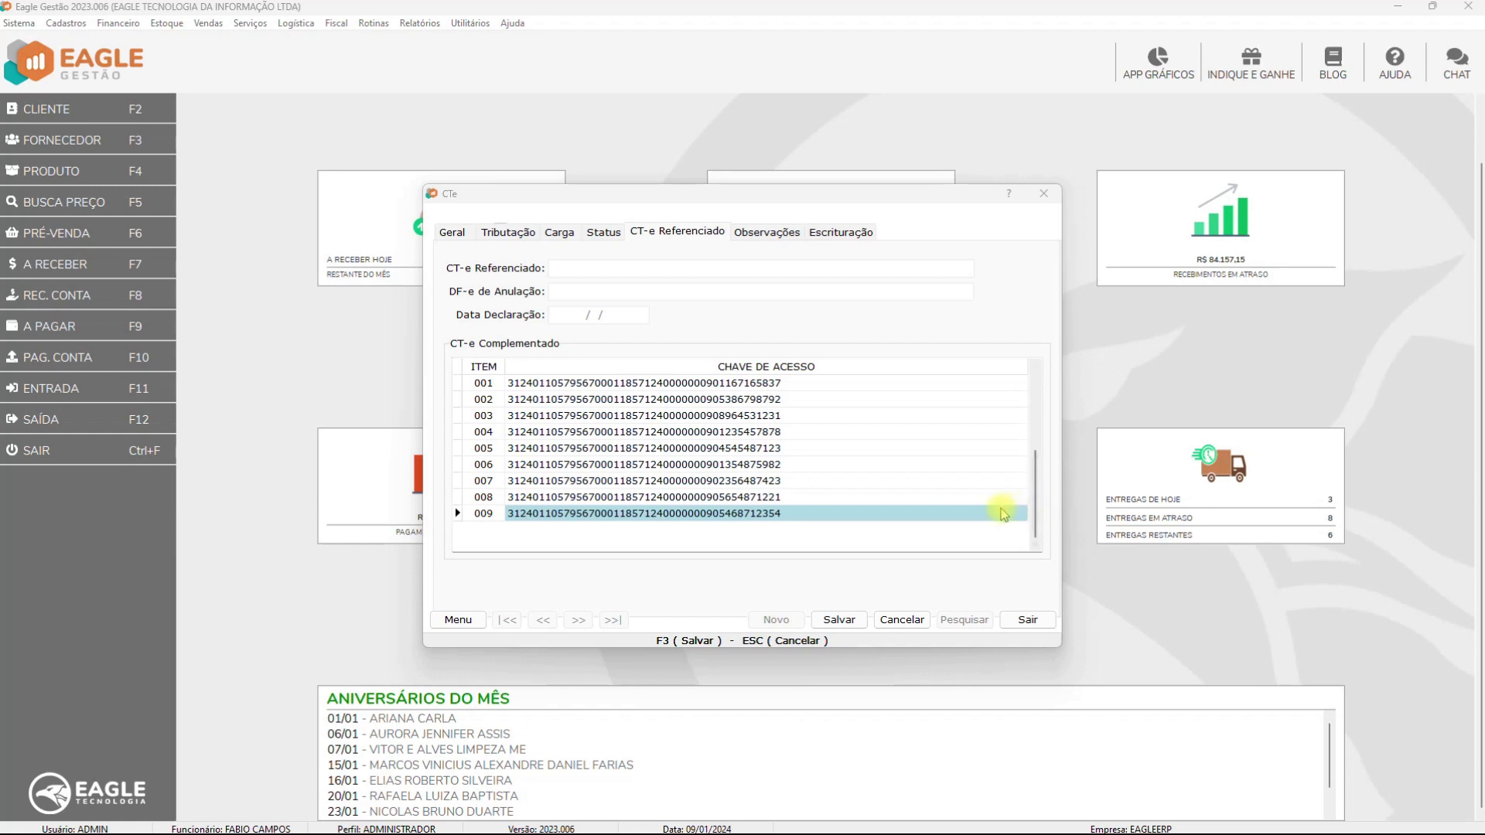
{"action": "left_click", "coordinate": [670, 516]}
{"action": "key", "text": "Down"}
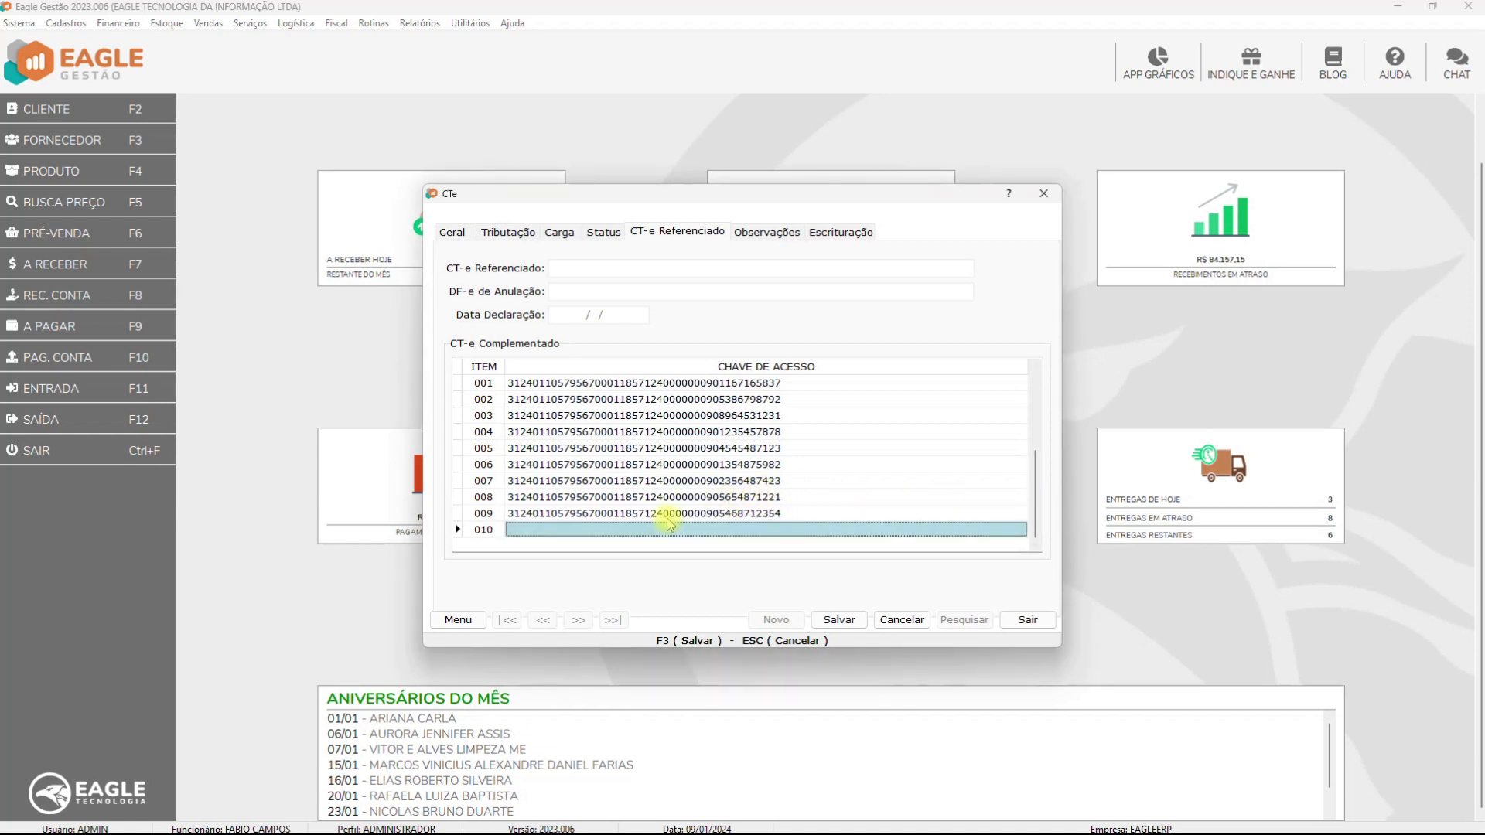
{"action": "left_click", "coordinate": [669, 530]}
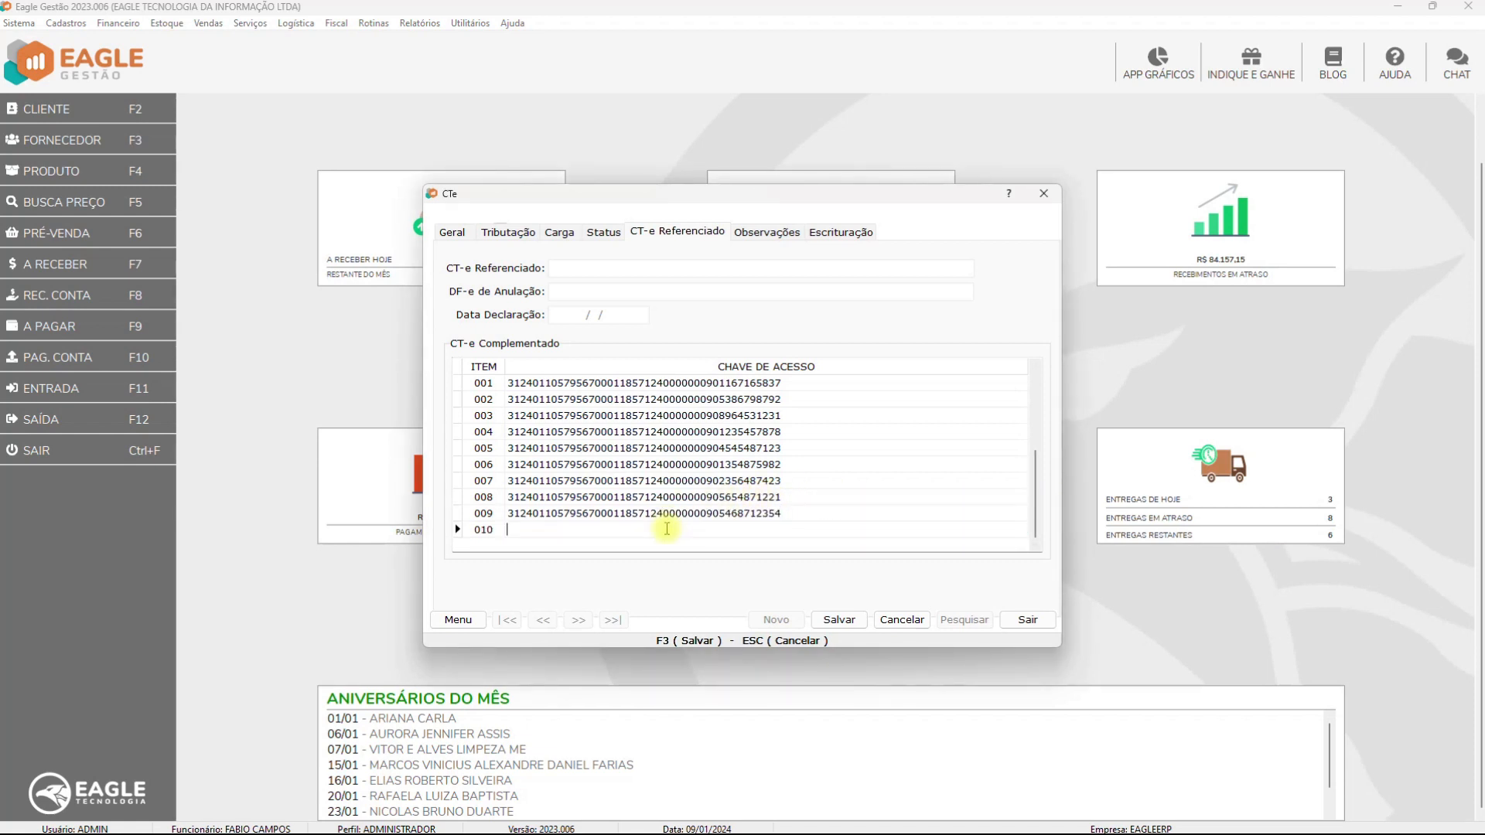
{"action": "right_click", "coordinate": [667, 530]}
{"action": "left_click", "coordinate": [710, 595]}
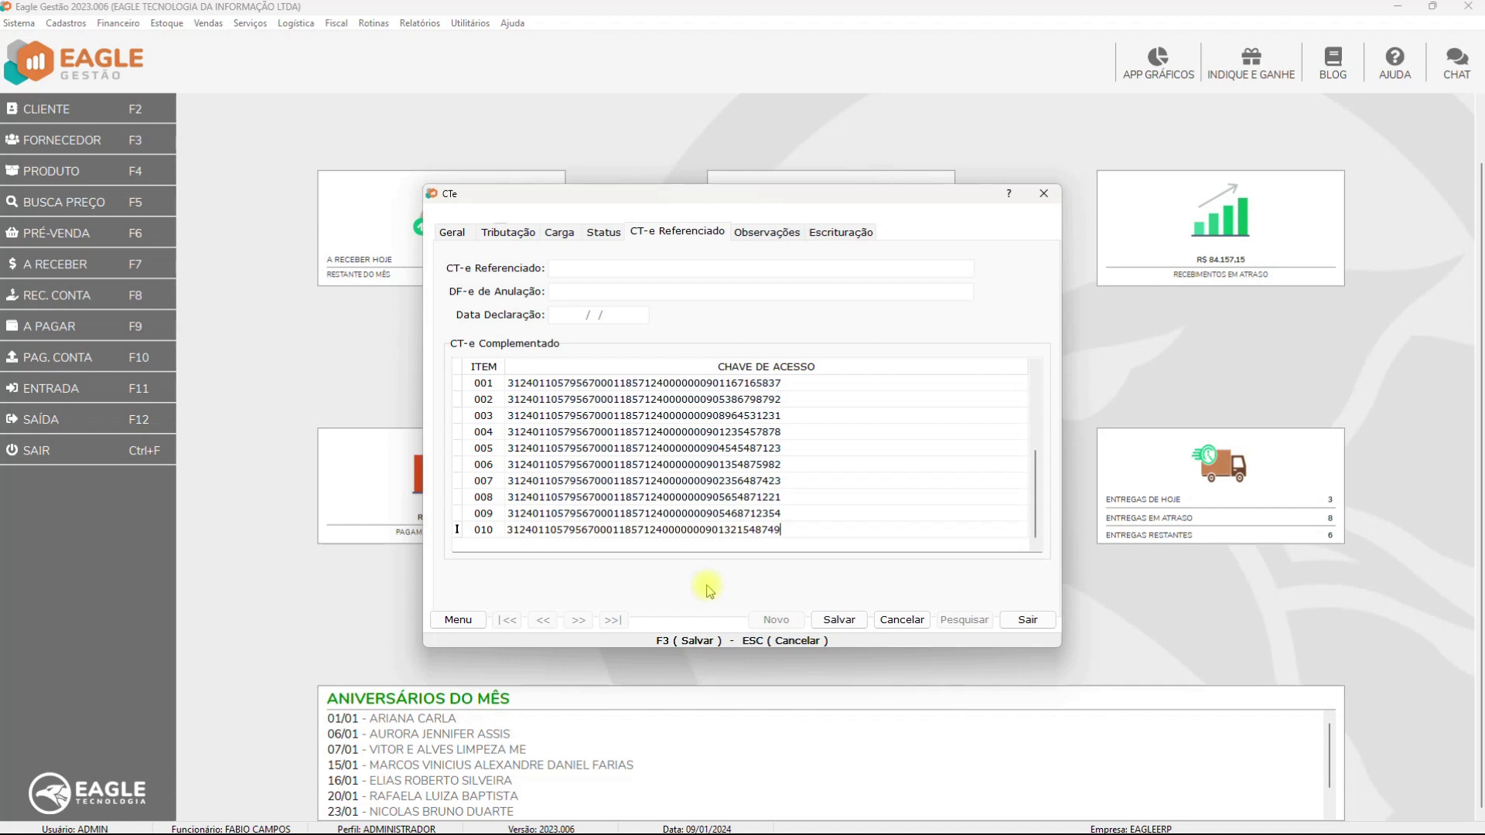
{"action": "key", "text": "Down"}
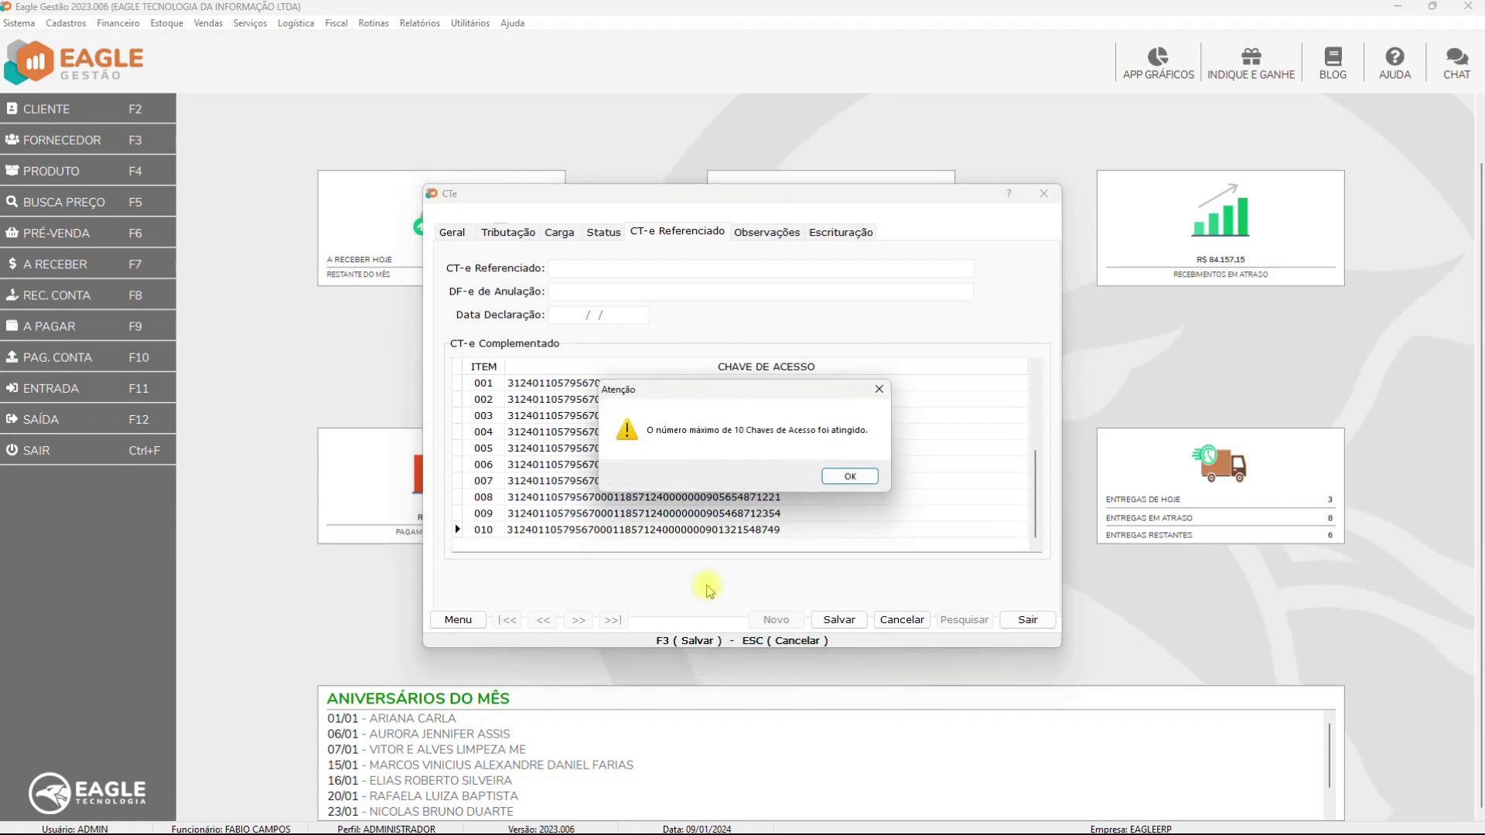
Dismiss the 10-key warning and delete access key rows until only item 001 remains
{"action": "left_click", "coordinate": [851, 477]}
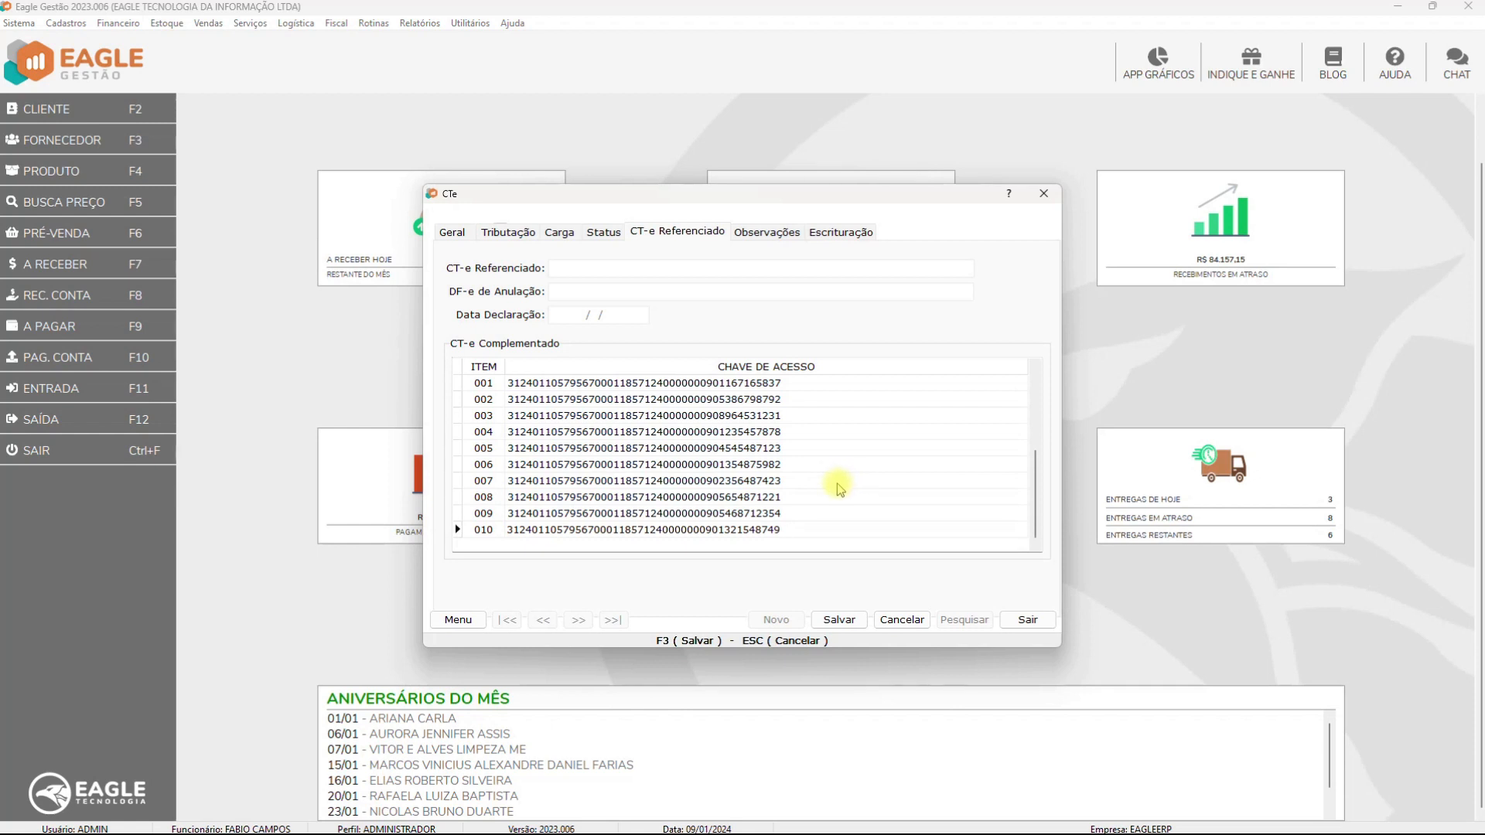
{"action": "key", "text": "ctrl+Delete"}
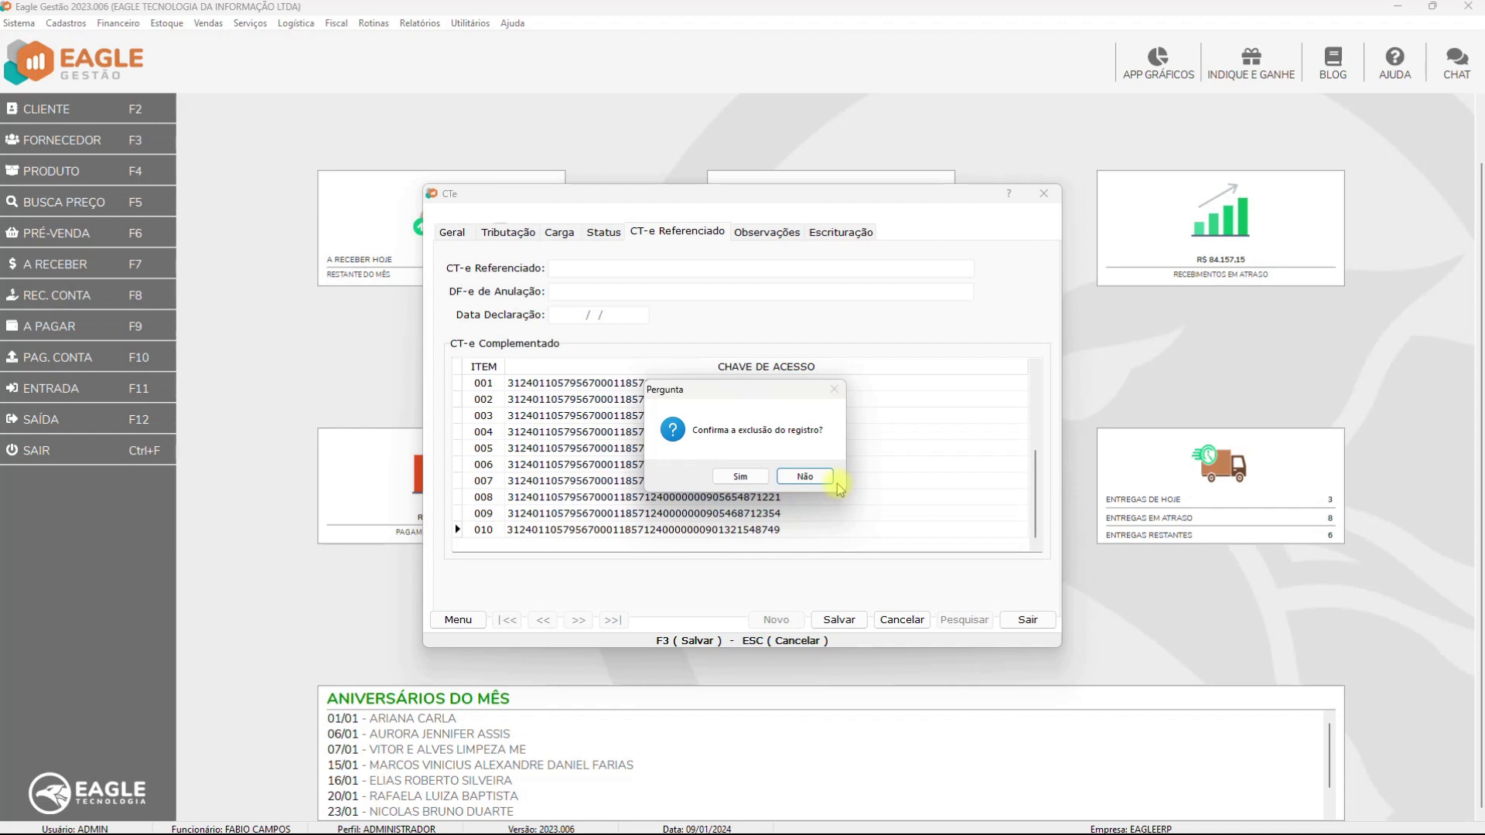
{"action": "left_click", "coordinate": [836, 481]}
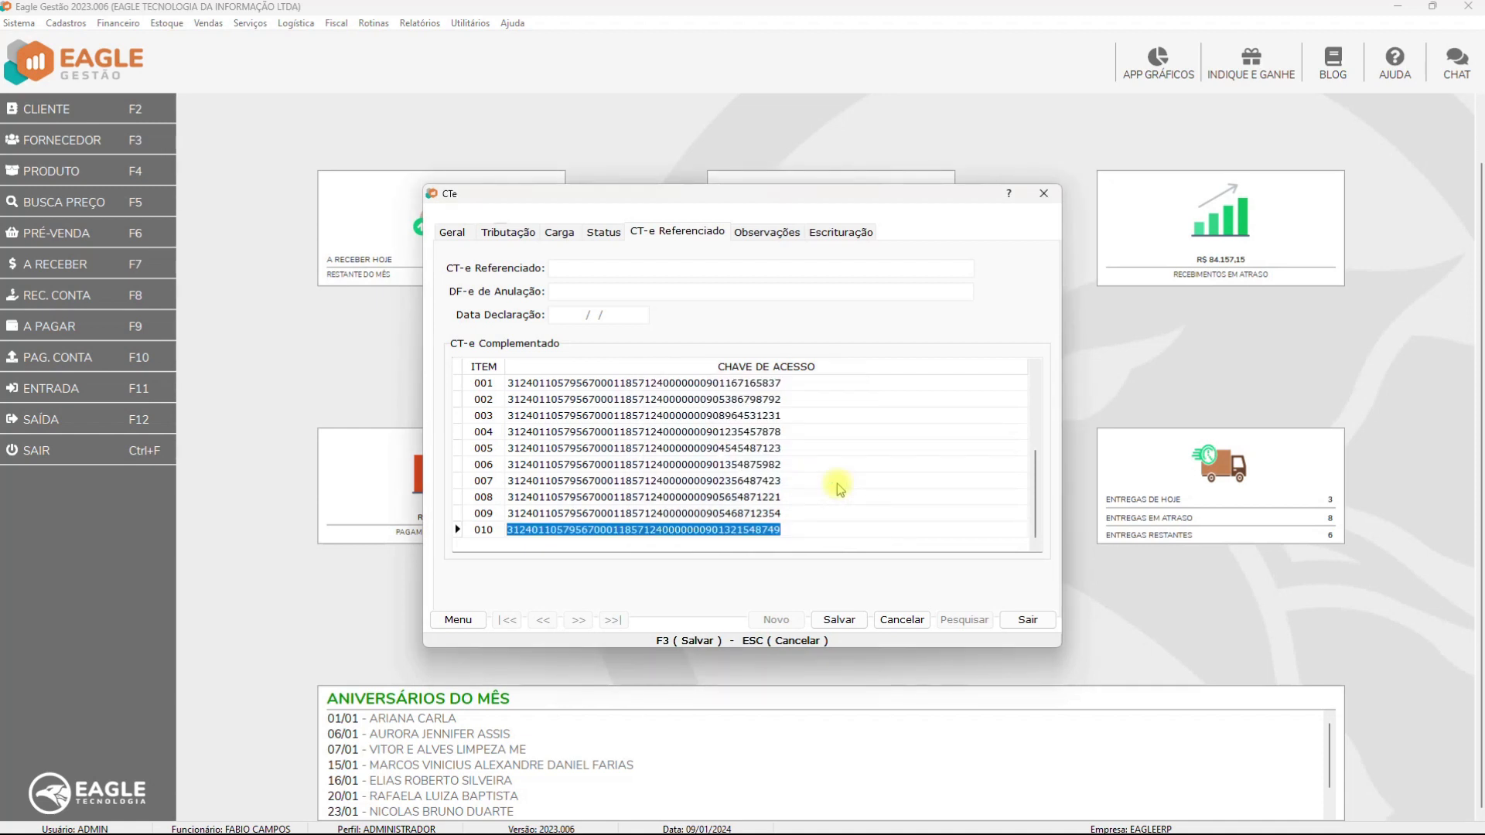
{"action": "key", "text": "Delete"}
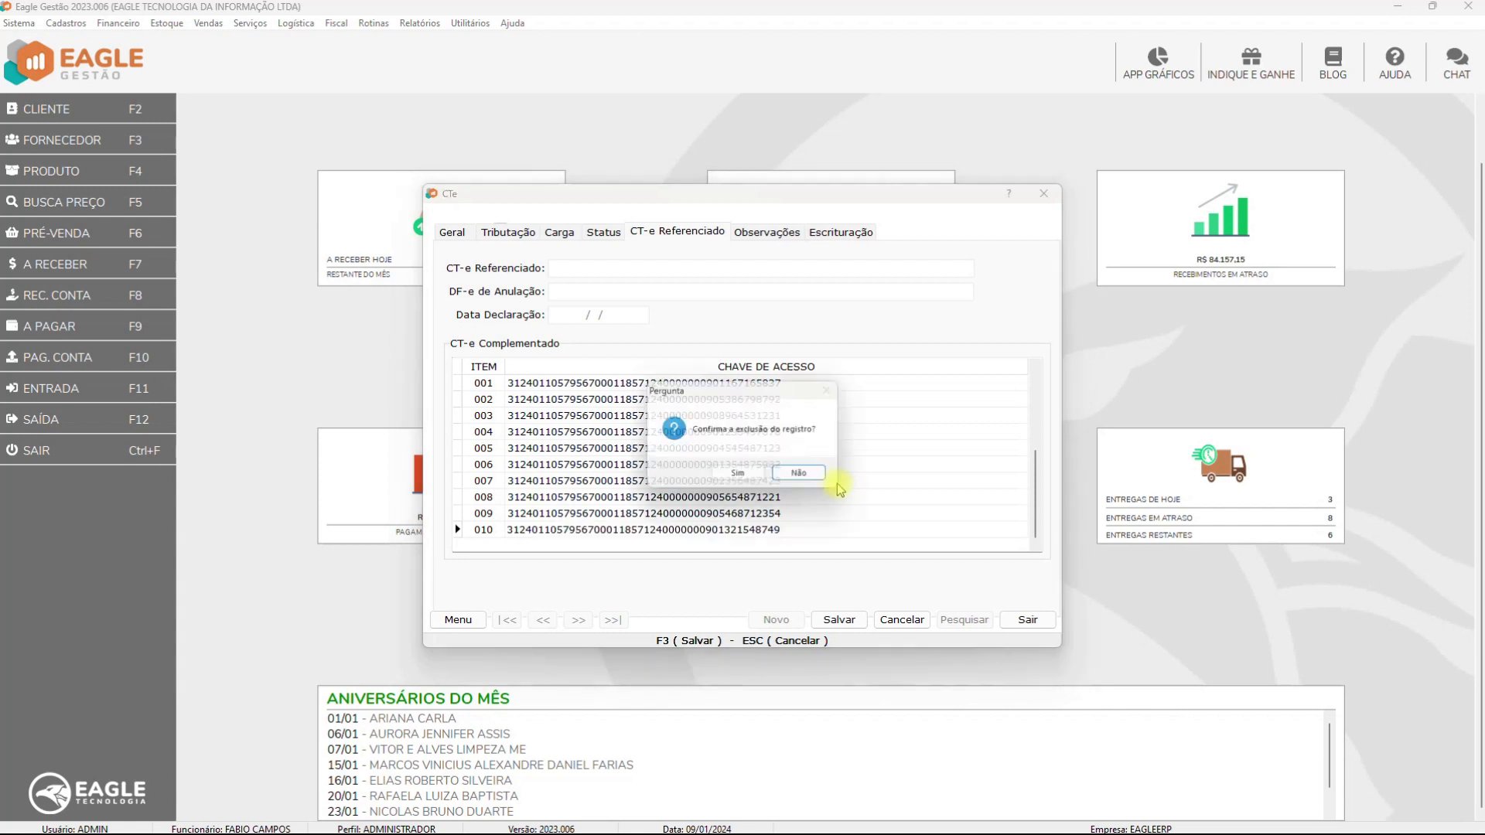
{"action": "left_click", "coordinate": [838, 481]}
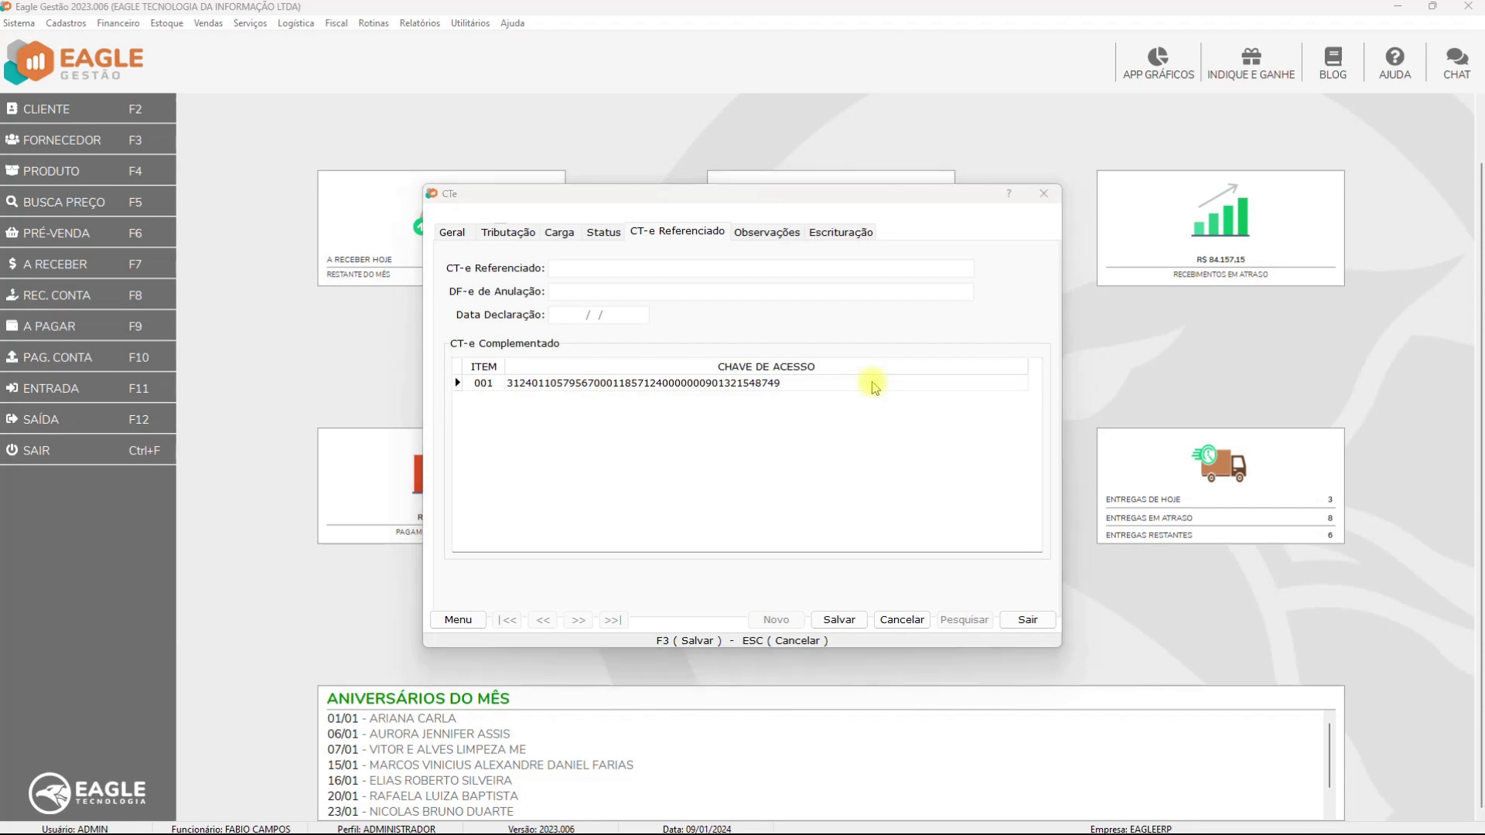
{"action": "key", "text": "Down"}
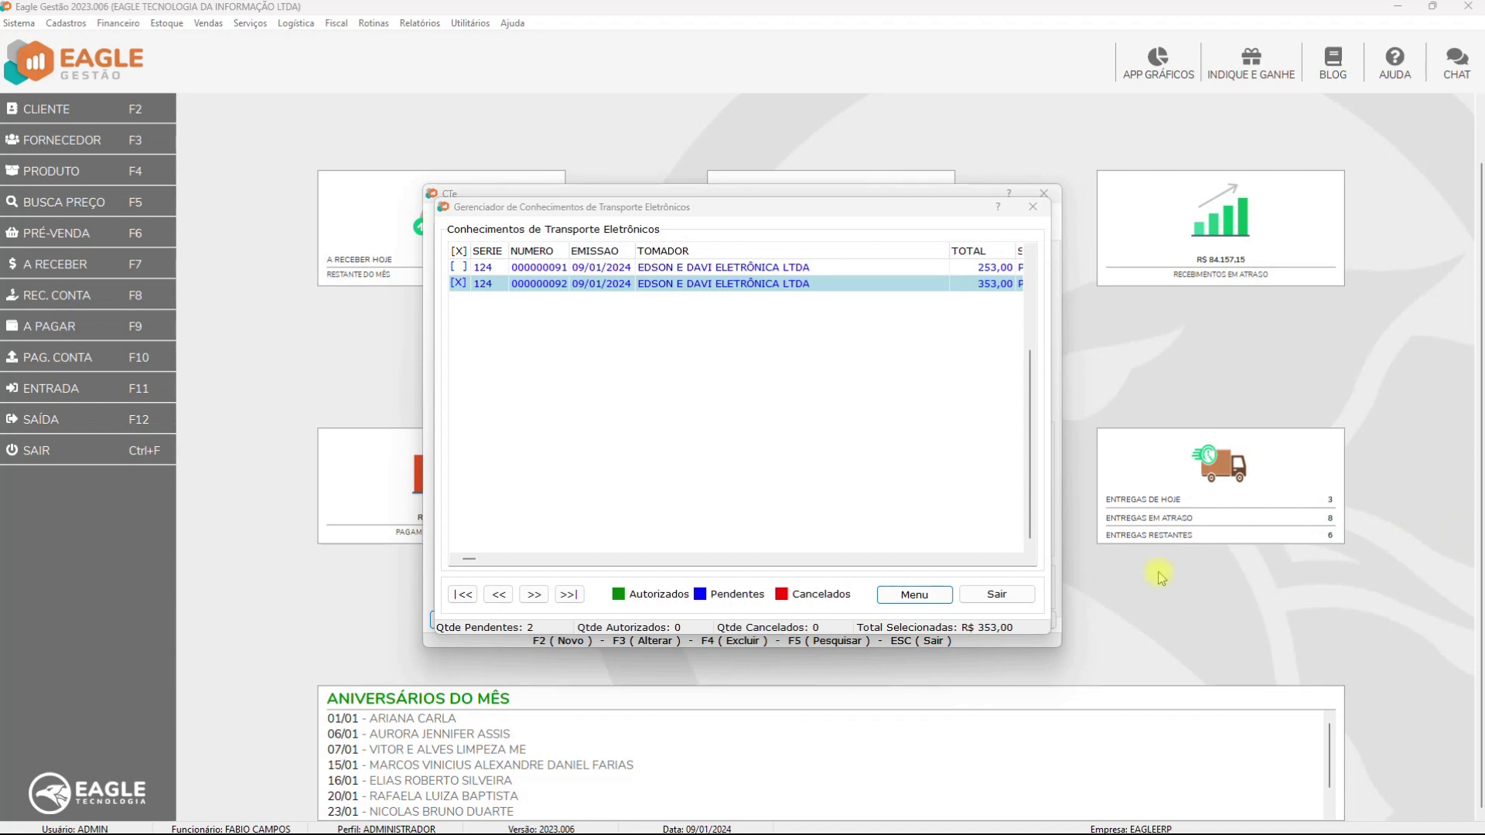
Transmit CT-e 000000092 from the manager's Menu, confirming both sending and printing
{"action": "left_click", "coordinate": [915, 593]}
{"action": "left_click", "coordinate": [952, 456]}
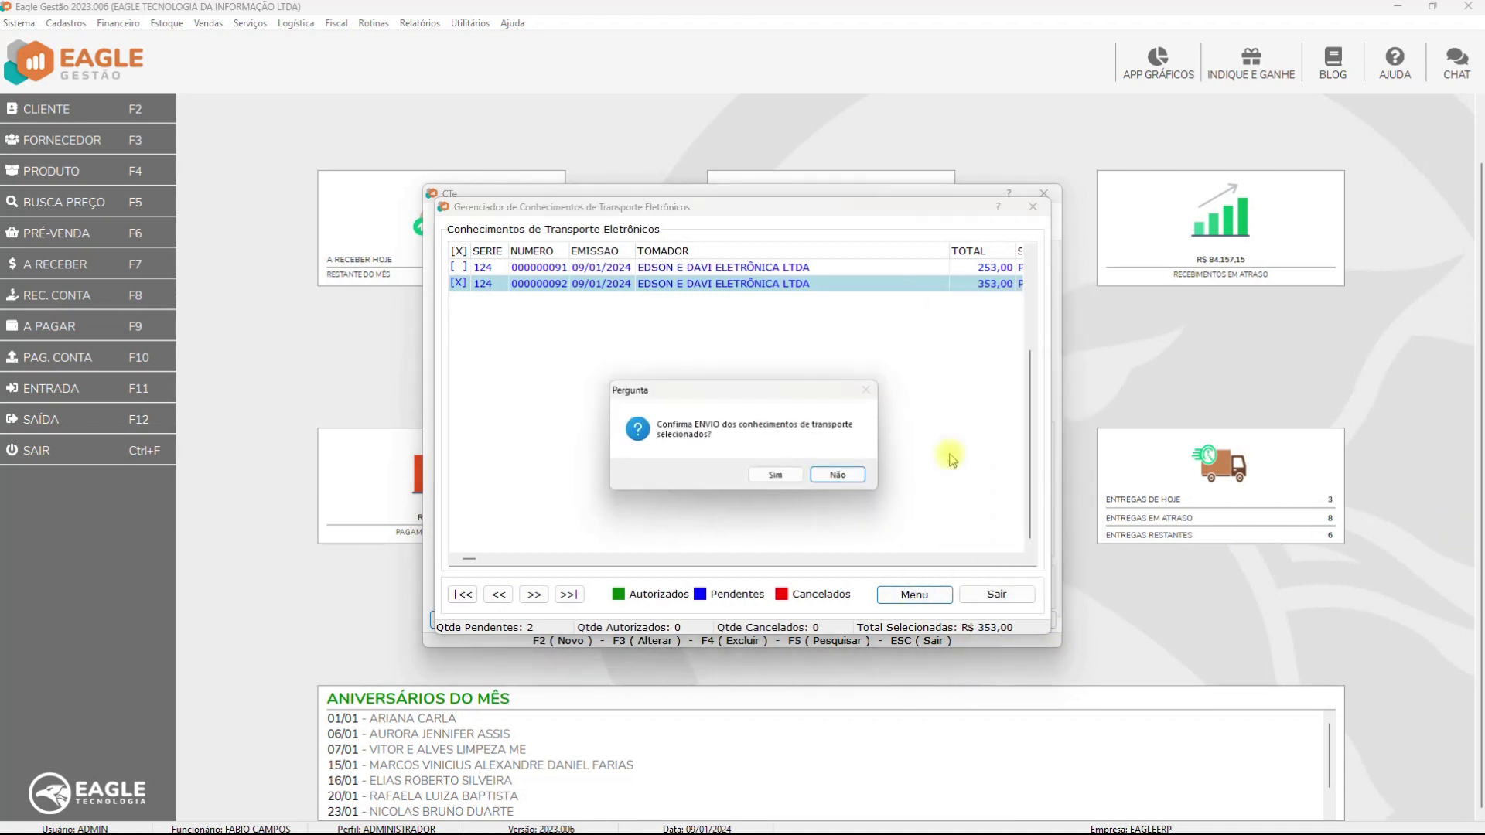
{"action": "left_click", "coordinate": [779, 476]}
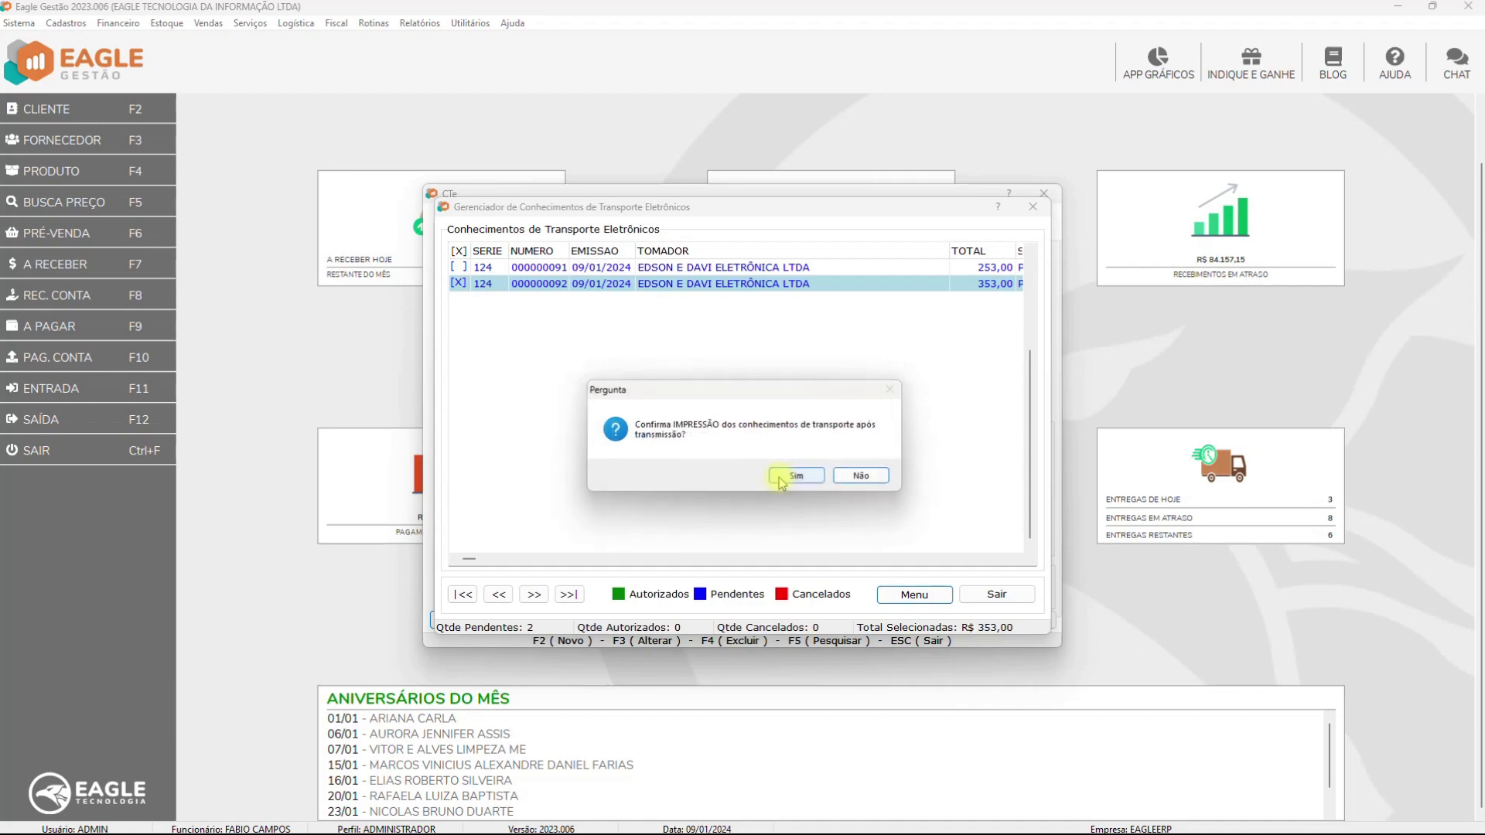
{"action": "left_click", "coordinate": [783, 479]}
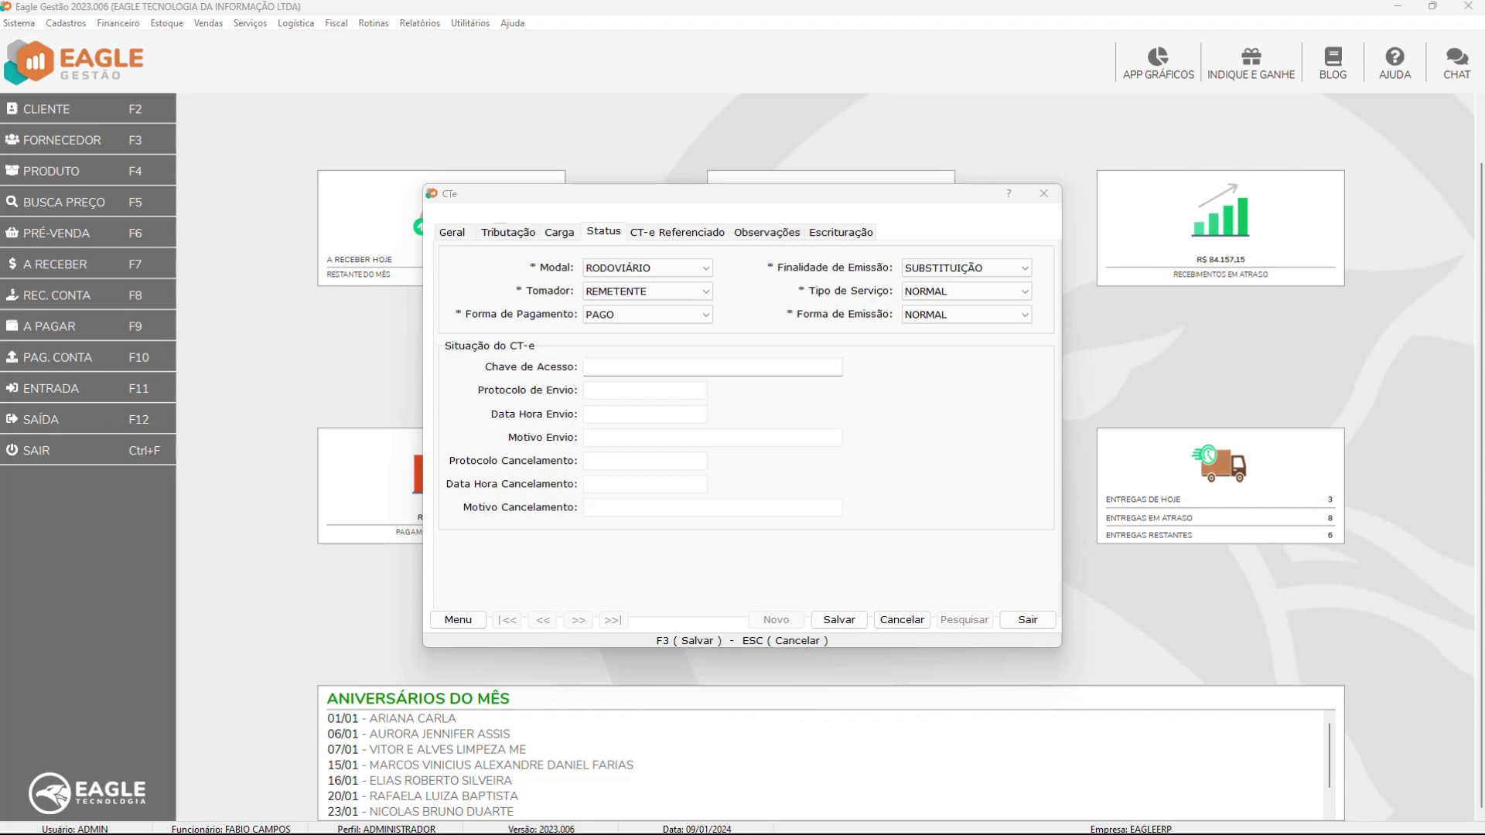
Try saving with SUBSTITUIÇÃO purpose, dismiss the warning, then switch to ANULAÇÃO and save again
{"action": "left_click", "coordinate": [840, 622]}
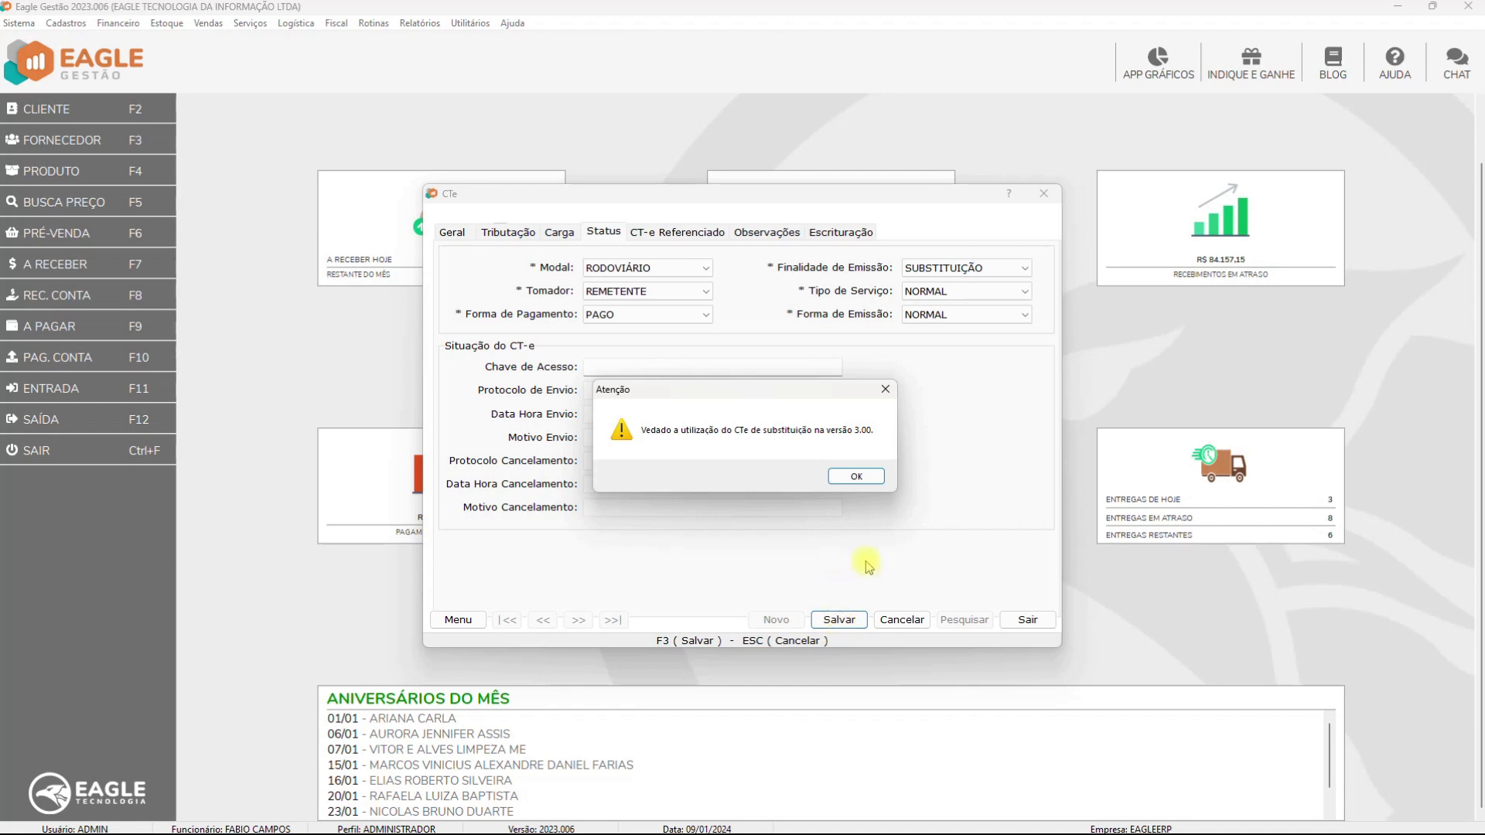
{"action": "left_click", "coordinate": [857, 476]}
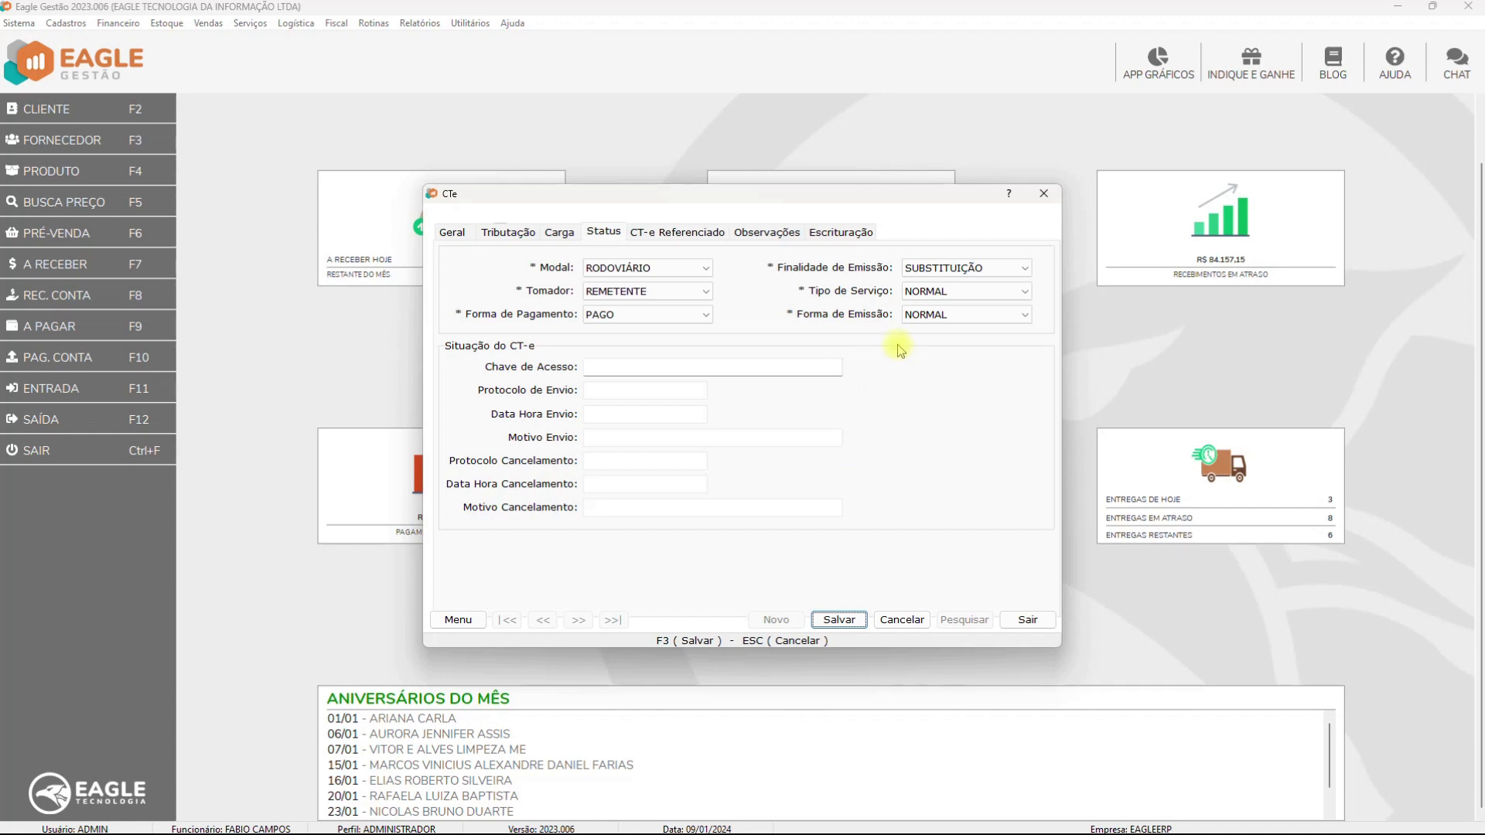
{"action": "left_click", "coordinate": [938, 268]}
{"action": "left_click", "coordinate": [938, 321]}
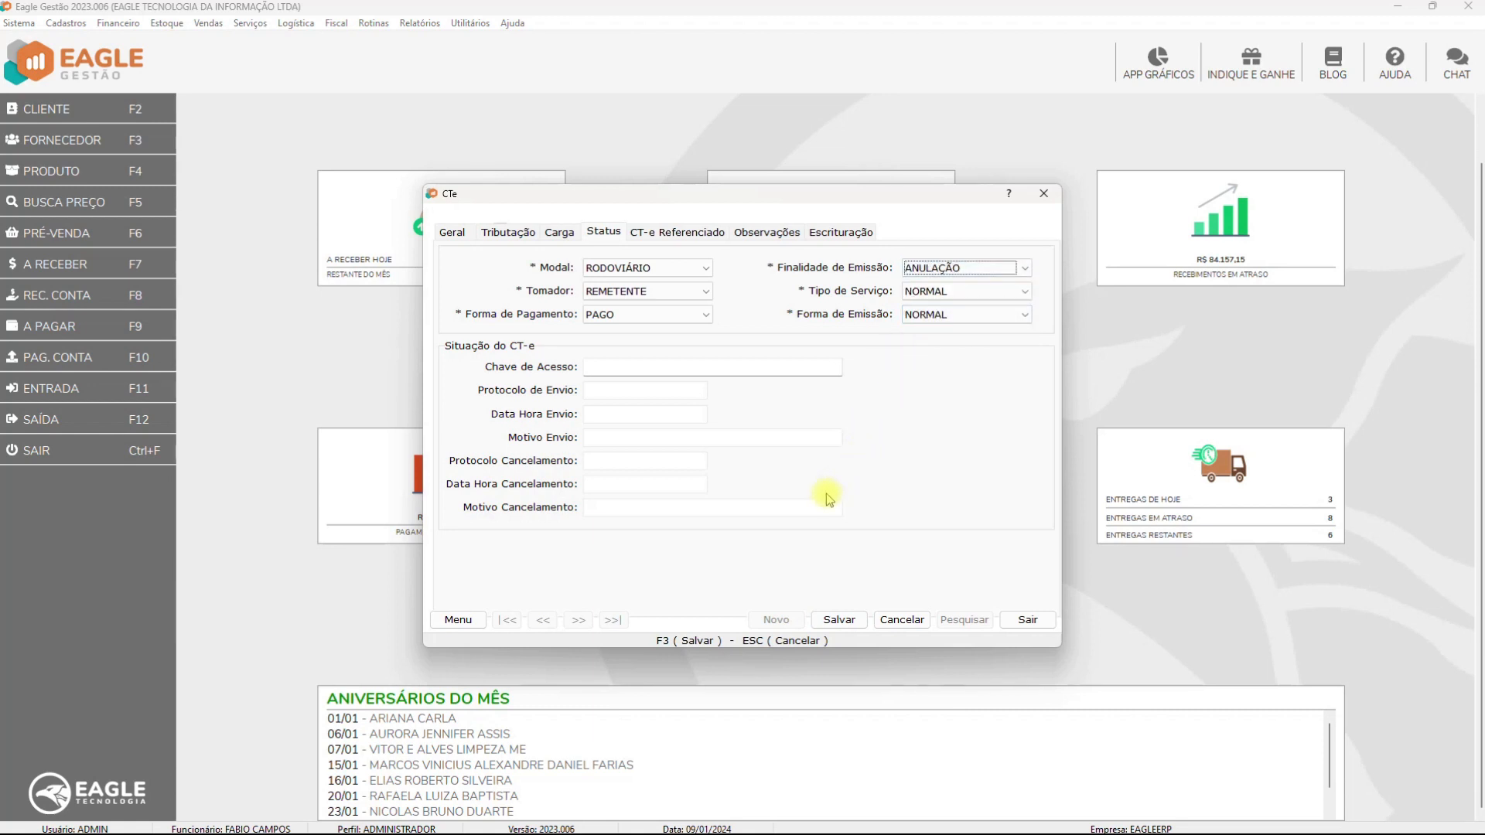
{"action": "left_click", "coordinate": [835, 619]}
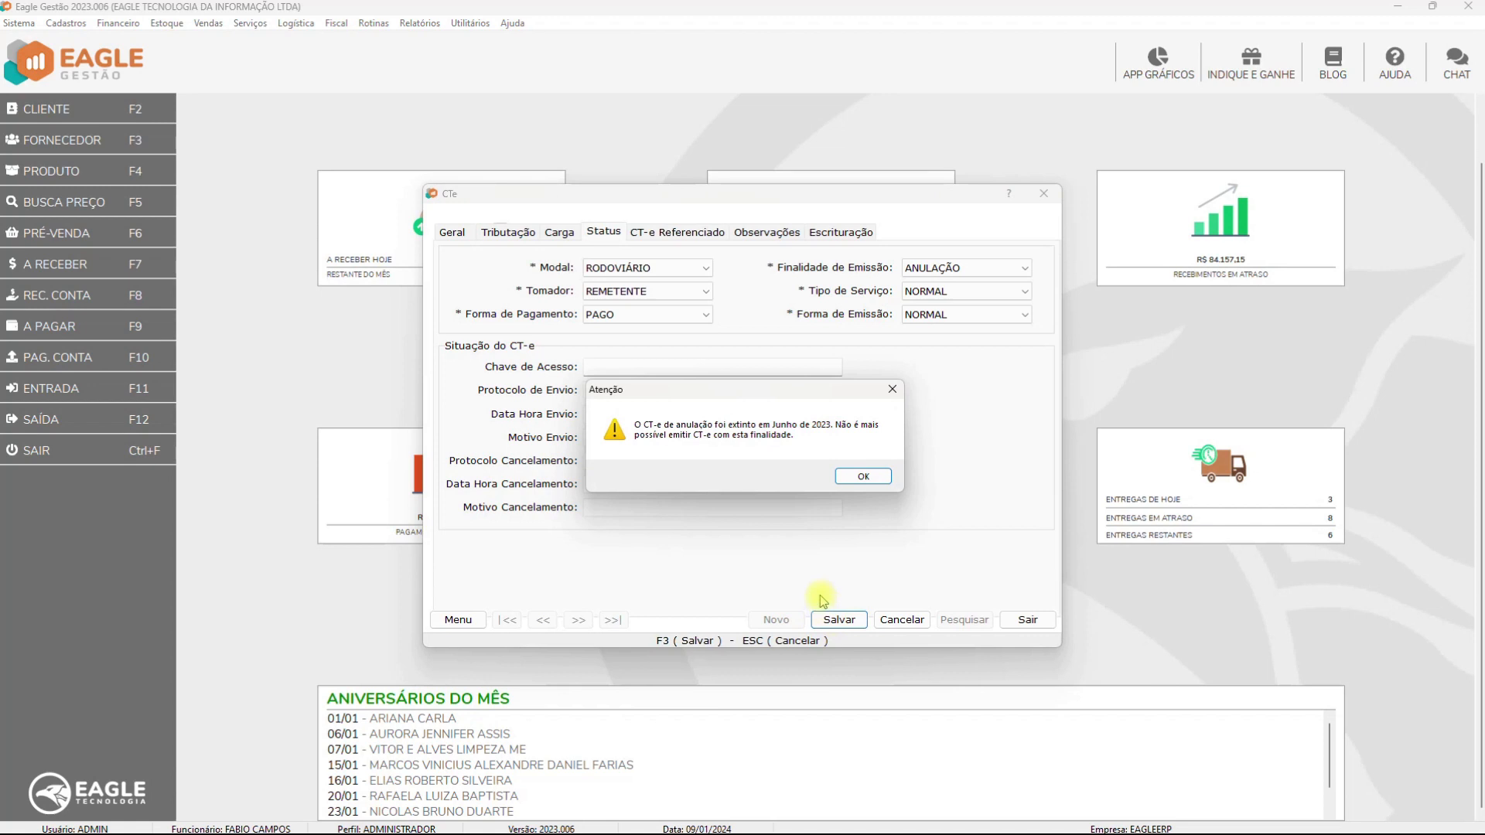
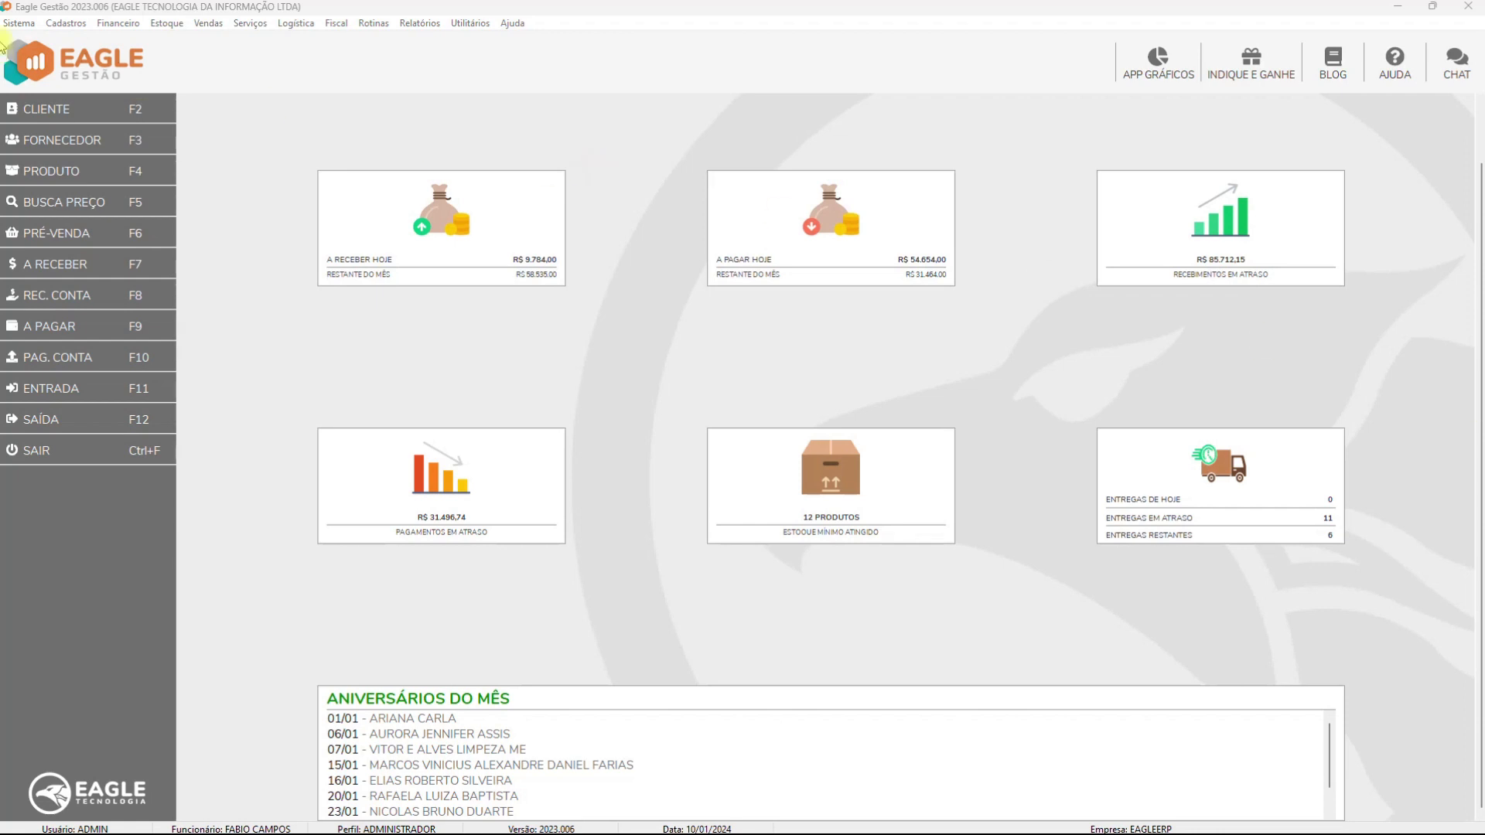
Edit the VENDEDOR user profile and expand Logística > Manifesto Eletrônico > Incluir DF-e permissions
{"action": "left_click", "coordinate": [19, 23]}
{"action": "left_click", "coordinate": [64, 91]}
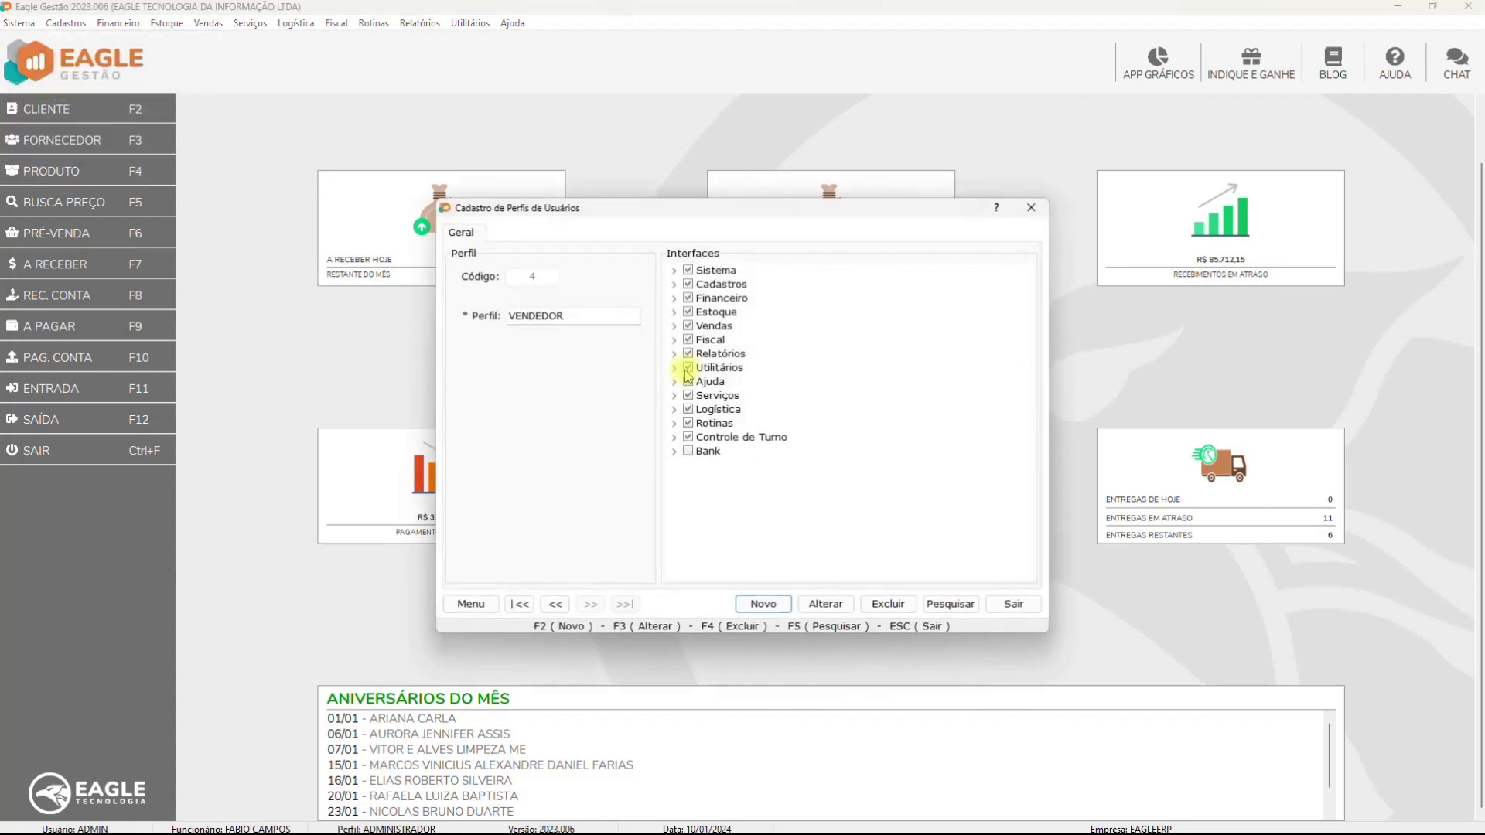
{"action": "left_click", "coordinate": [826, 605]}
{"action": "left_click", "coordinate": [675, 409]}
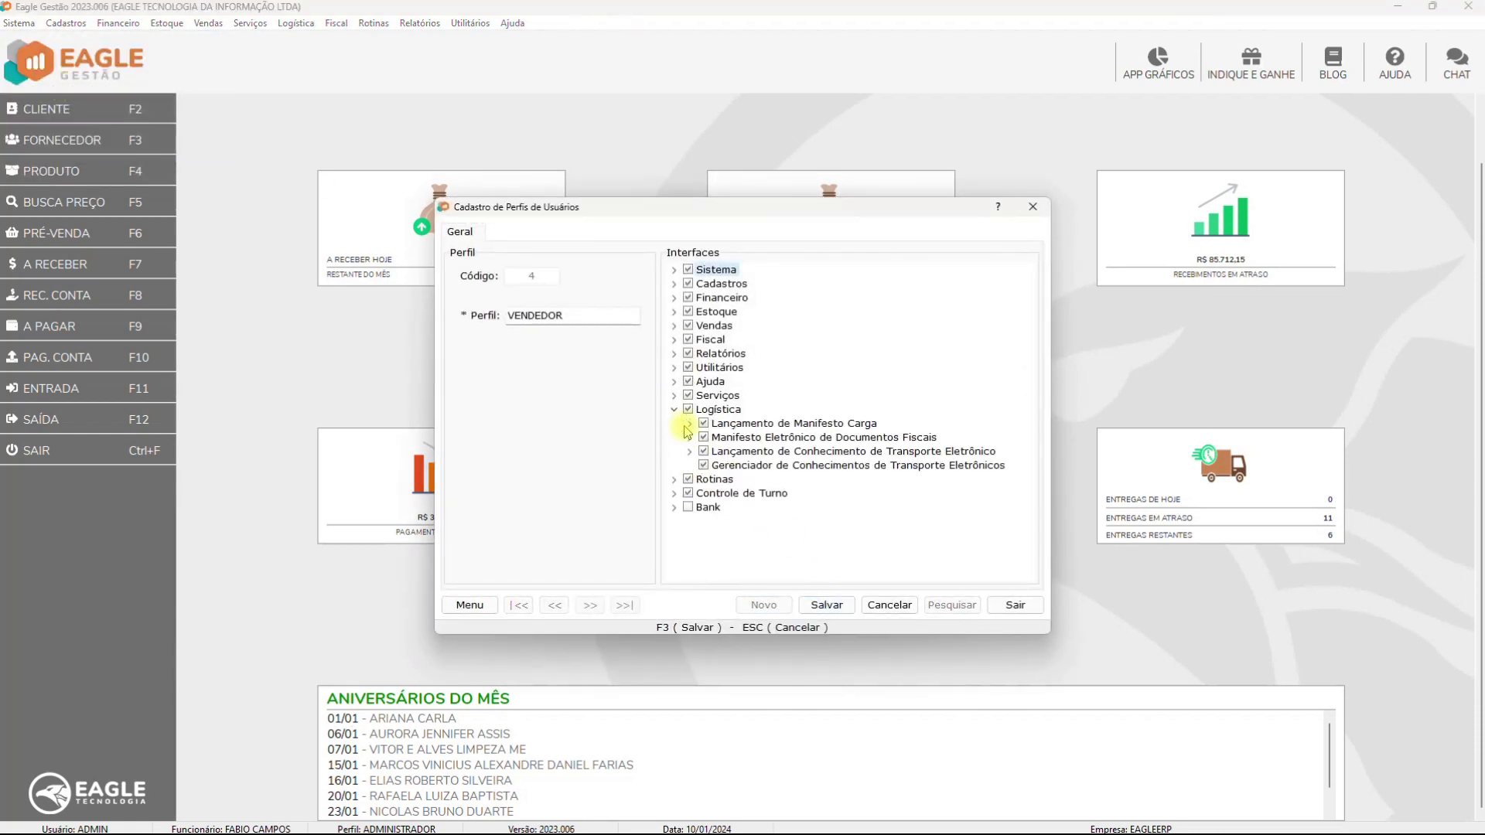
{"action": "left_click", "coordinate": [690, 438]}
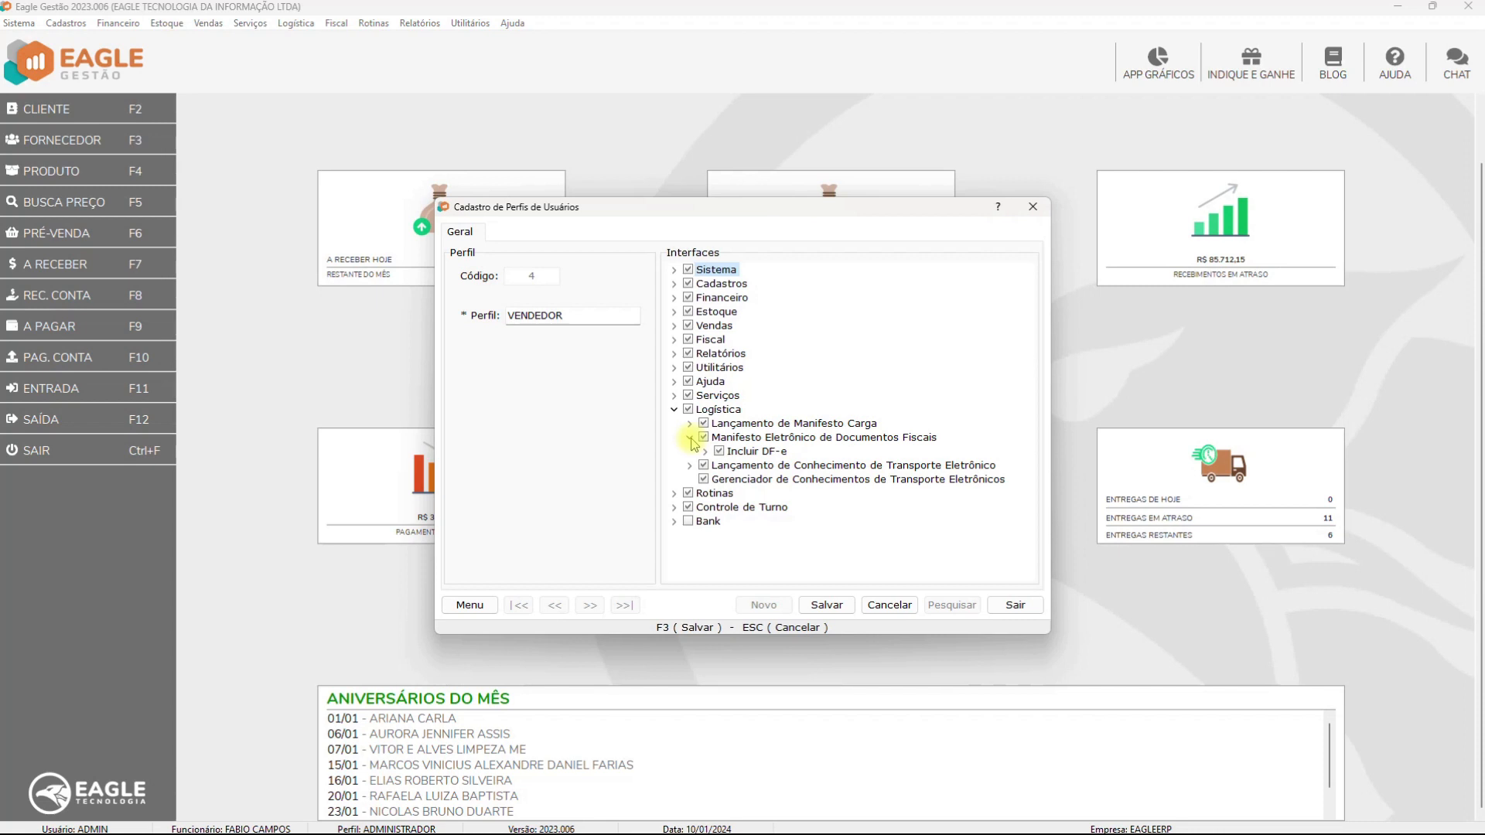
{"action": "left_click", "coordinate": [705, 453]}
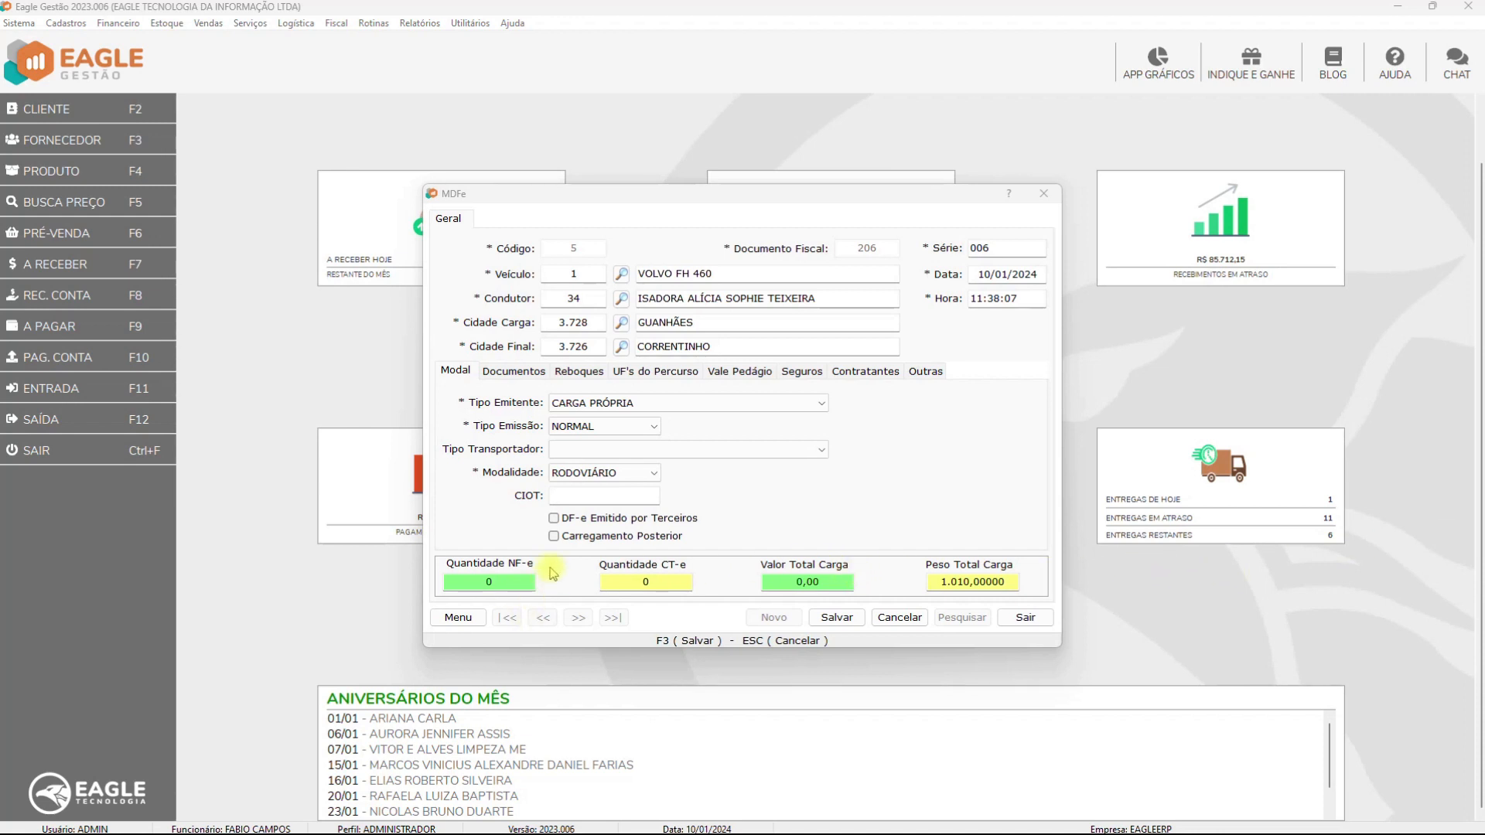
Enable Carregamento Posterior on MDF-e 5, declining once, then accepting removal of linked documents
{"action": "left_click", "coordinate": [557, 536]}
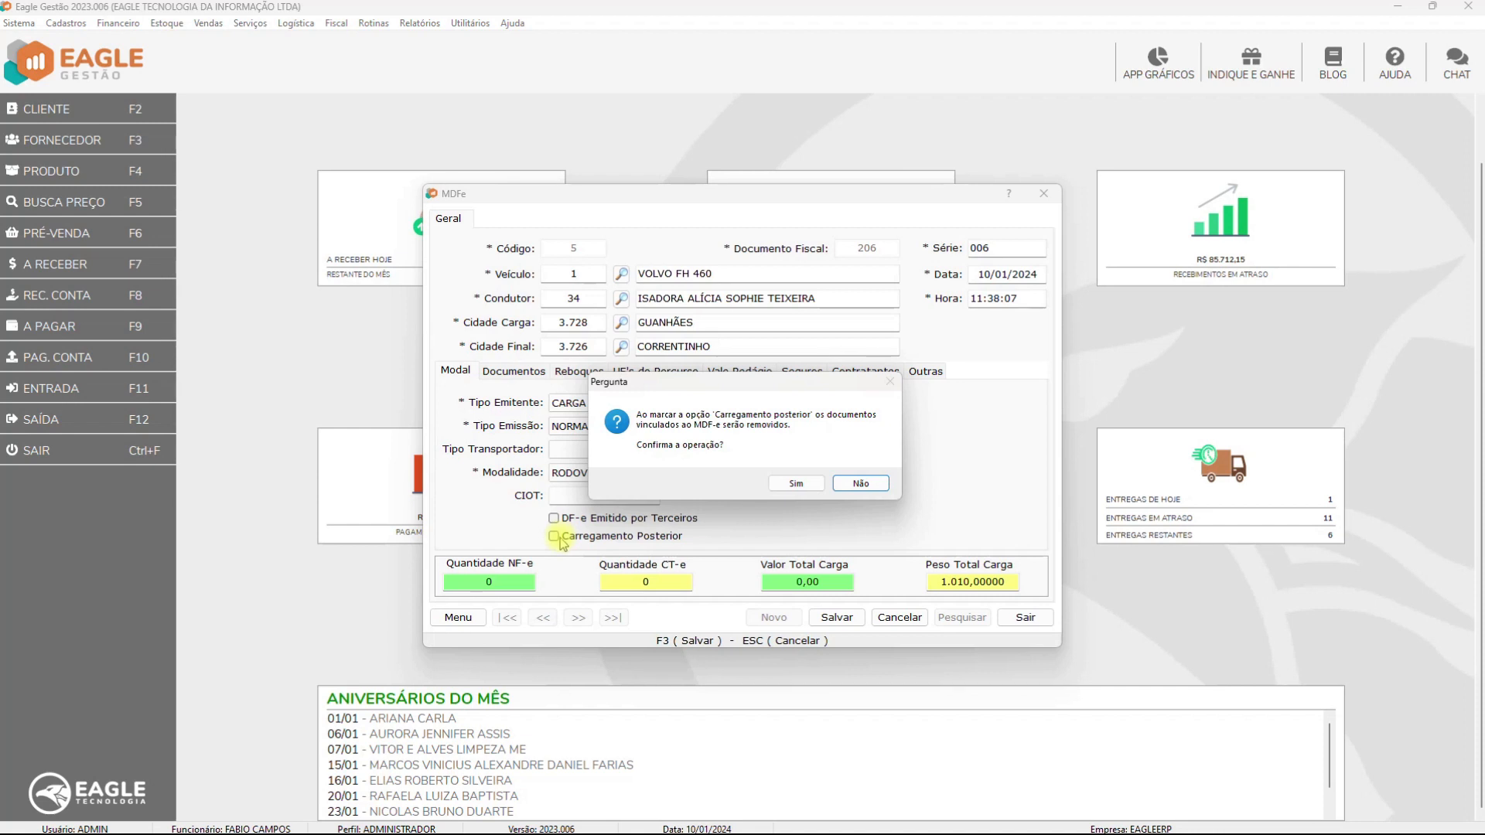
{"action": "left_click", "coordinate": [862, 484]}
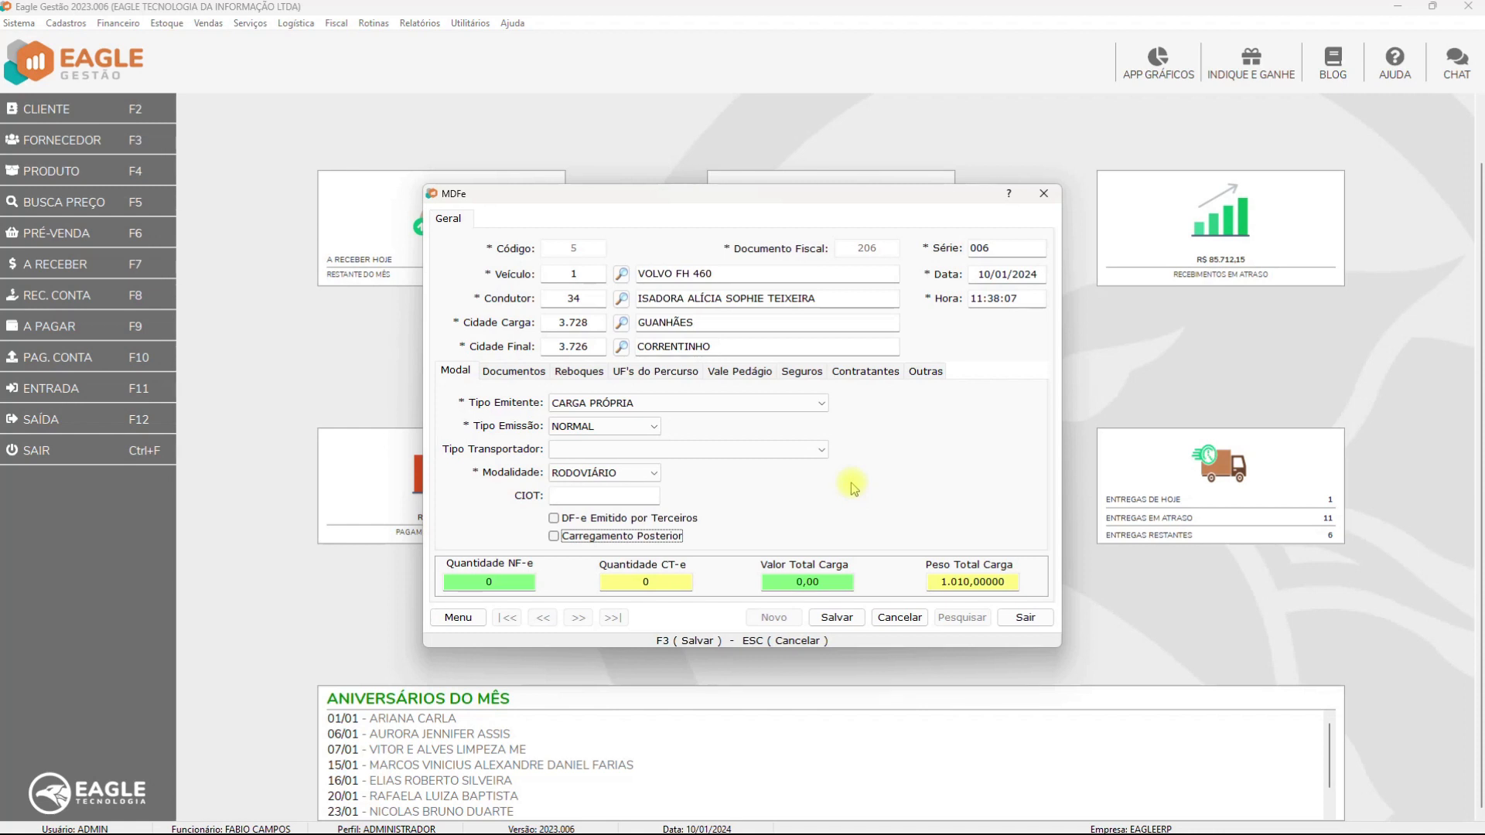
{"action": "left_click", "coordinate": [555, 536]}
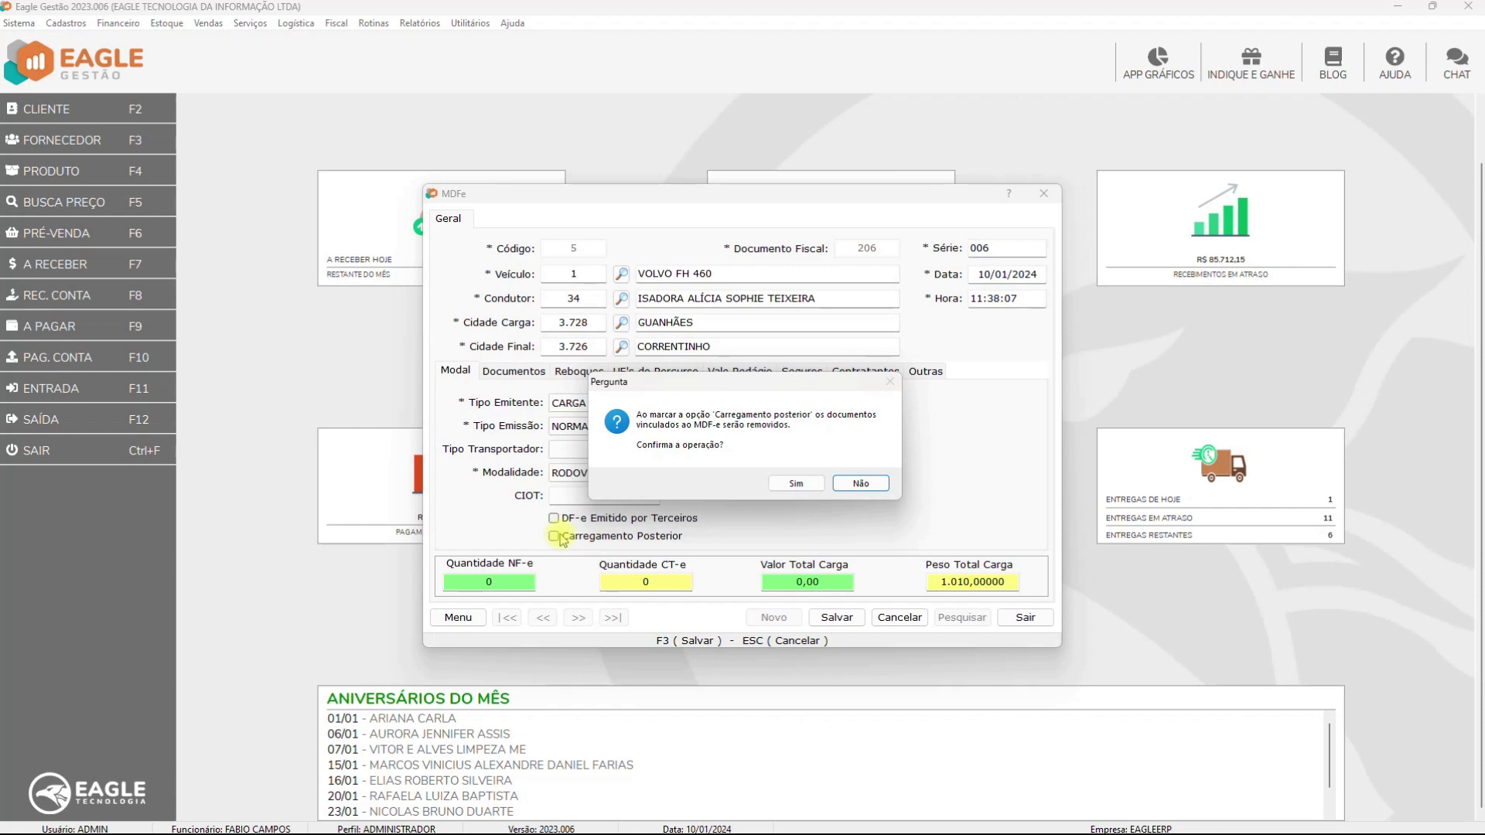
{"action": "left_click", "coordinate": [797, 484]}
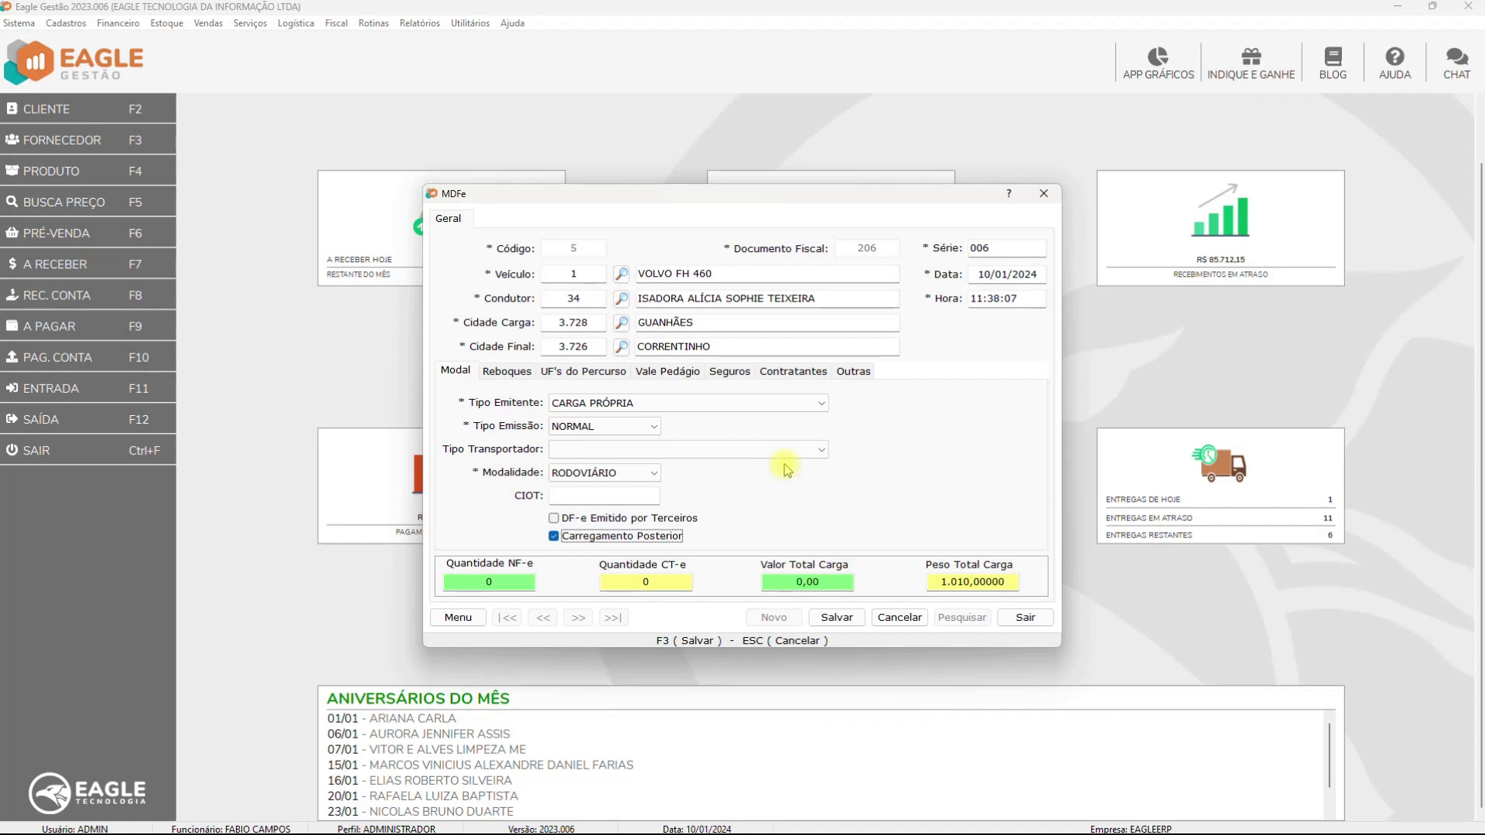
Save the later-loading manifest and open Incluir DF-e for the authorized manifest
{"action": "left_click", "coordinate": [833, 618]}
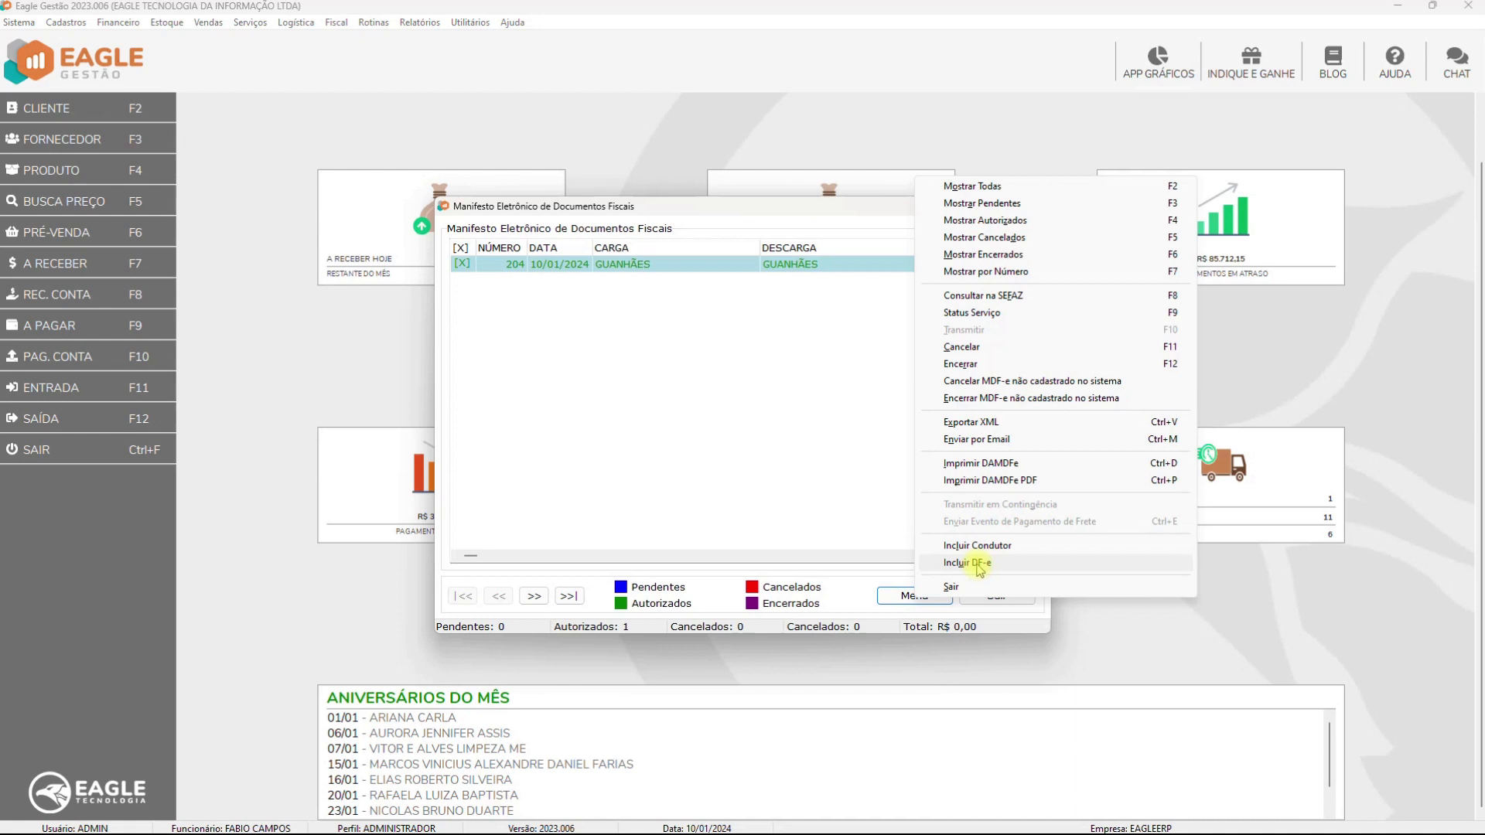
{"action": "left_click", "coordinate": [979, 564]}
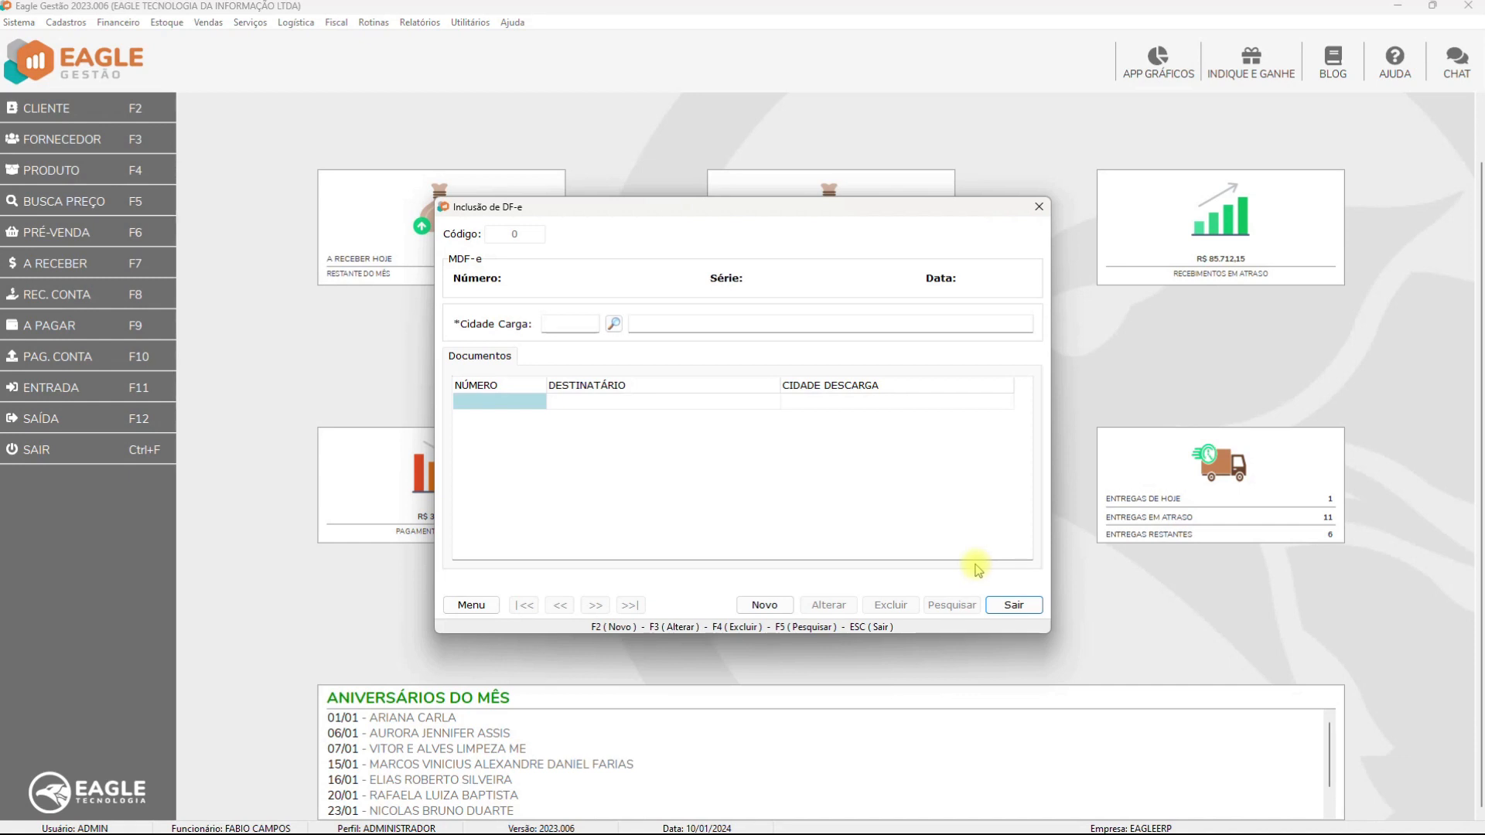
Start a new DF-e inclusion with loading city GUANHÃES and add outgoing invoice 32
{"action": "left_click", "coordinate": [765, 605]}
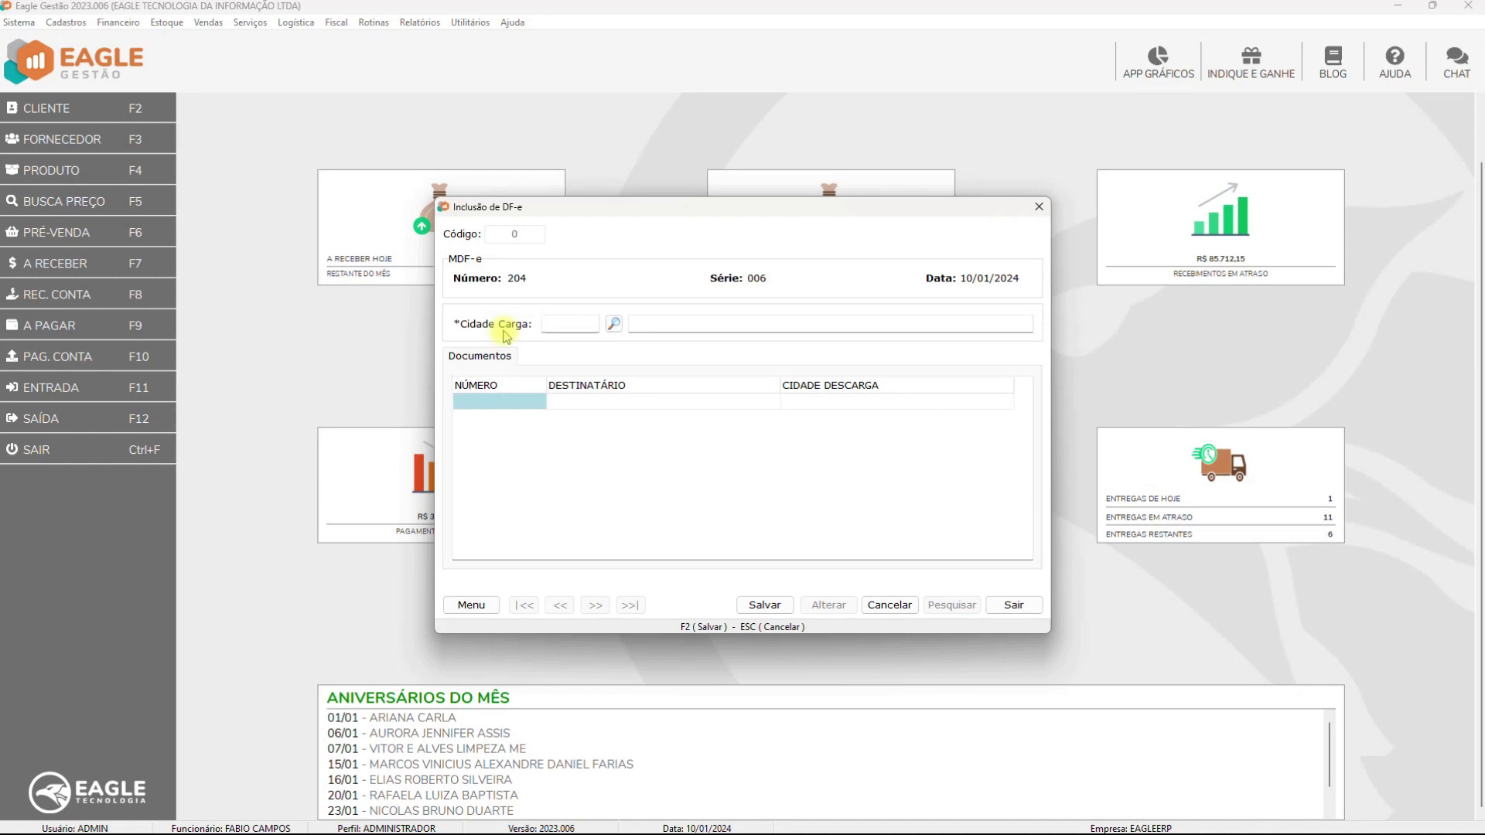
{"action": "left_click", "coordinate": [614, 324]}
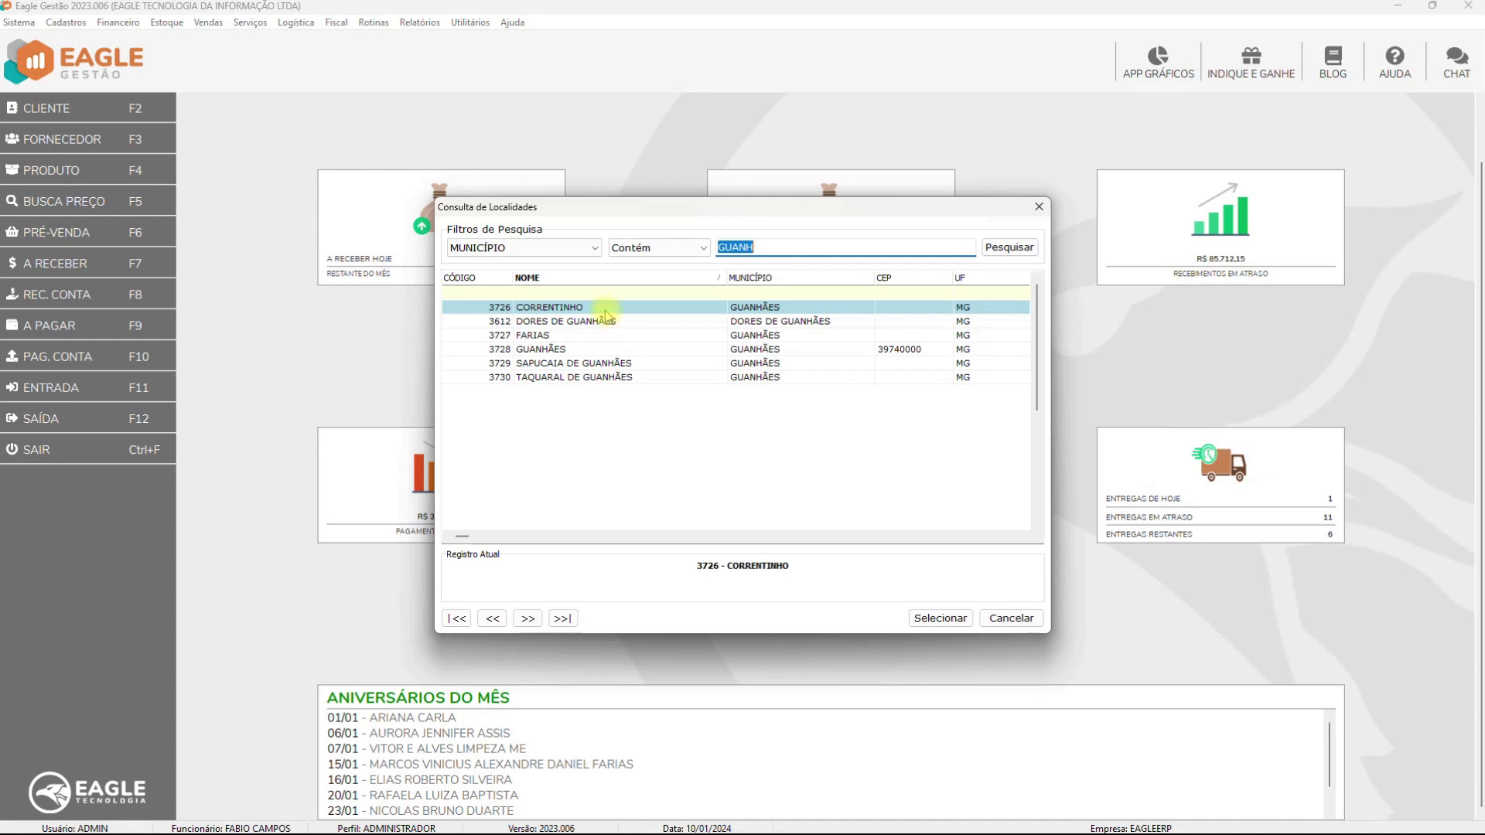
{"action": "double_click", "coordinate": [574, 349]}
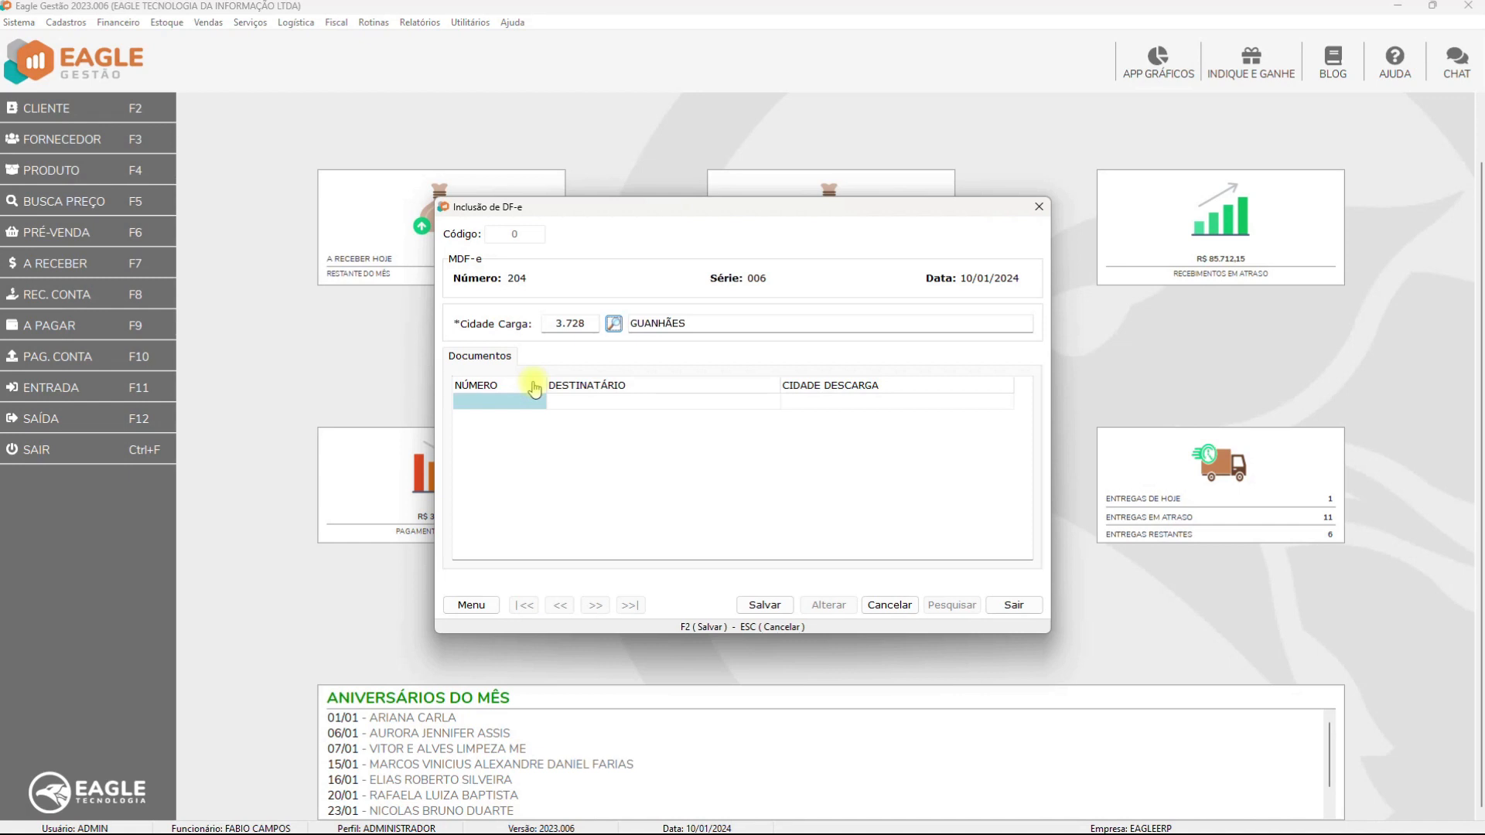
{"action": "double_click", "coordinate": [602, 401]}
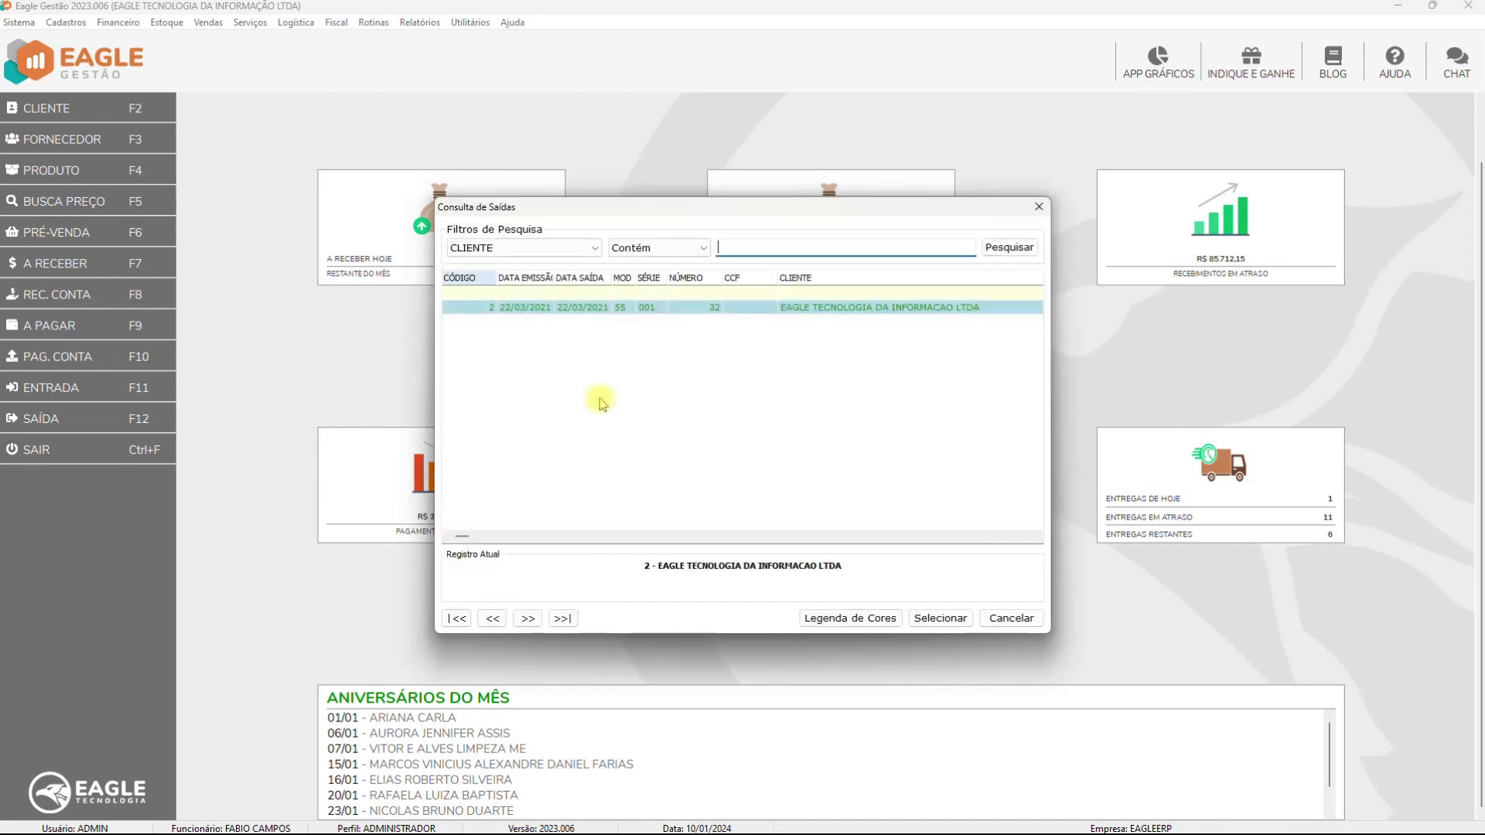
{"action": "double_click", "coordinate": [597, 307]}
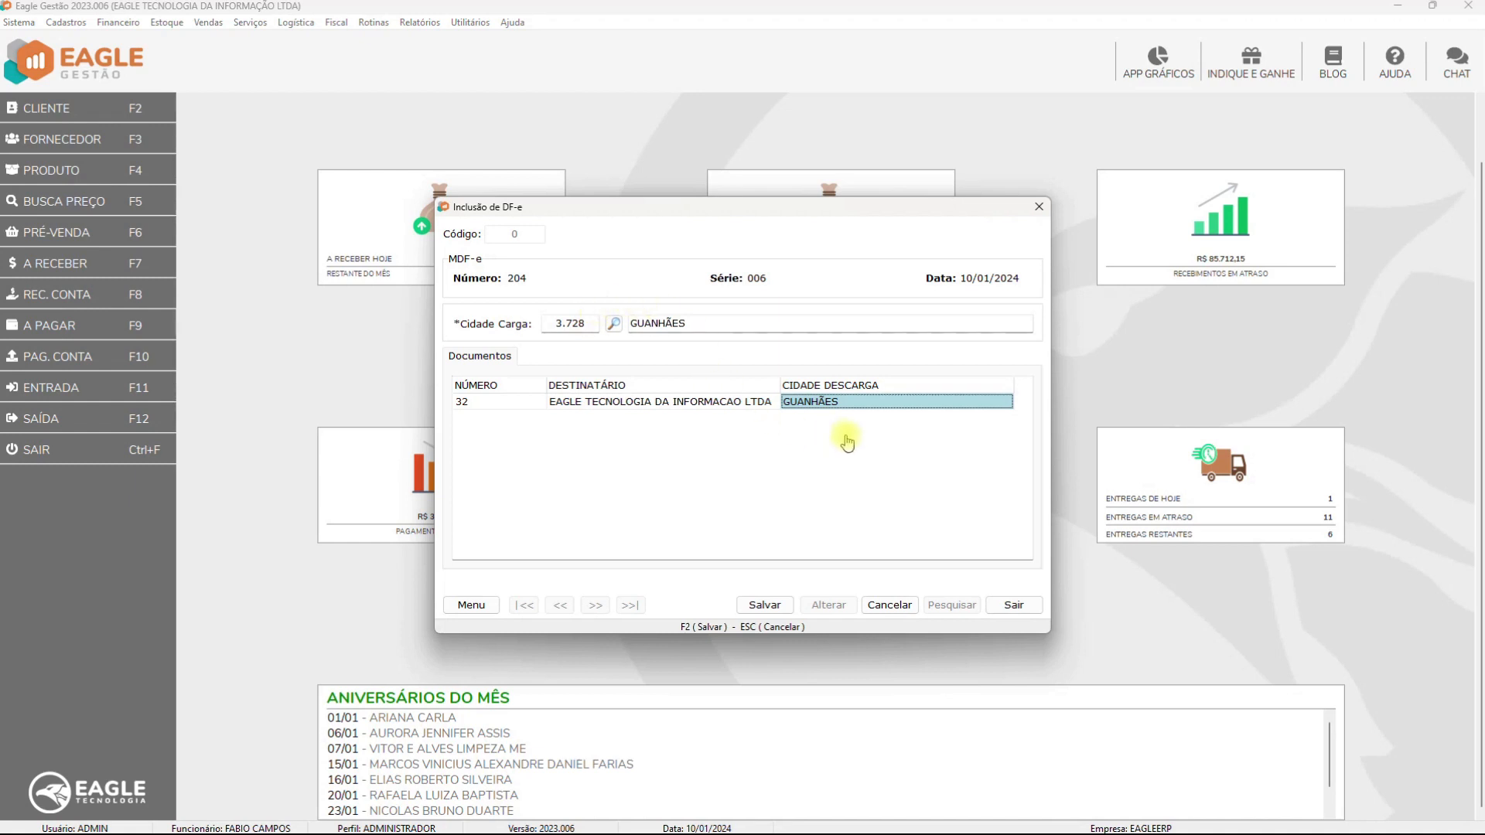
Change invoice 32's unloading city to FARIAS
{"action": "left_click", "coordinate": [877, 399]}
{"action": "double_click", "coordinate": [876, 399]}
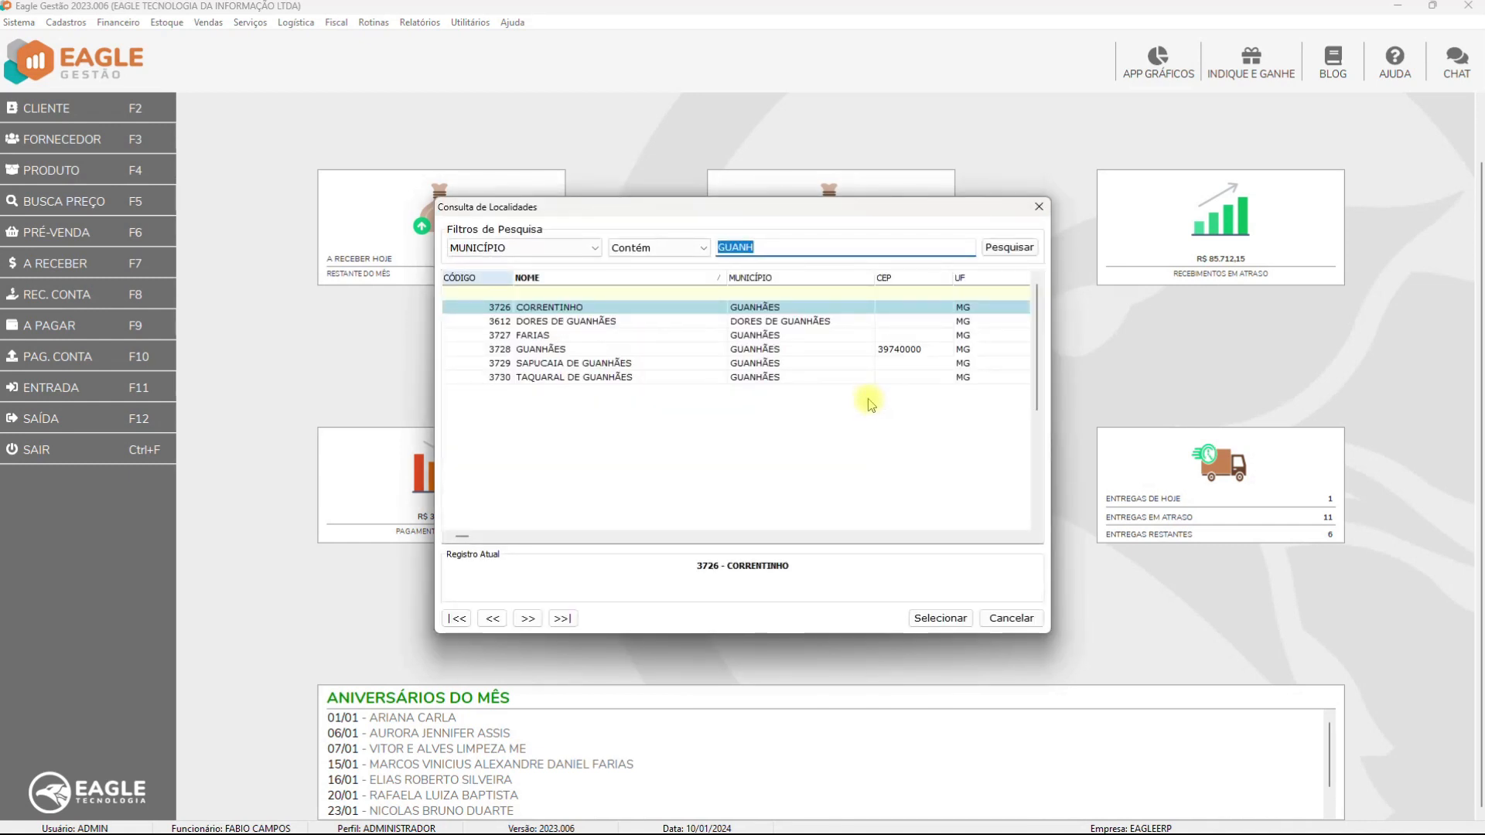
{"action": "double_click", "coordinate": [580, 339]}
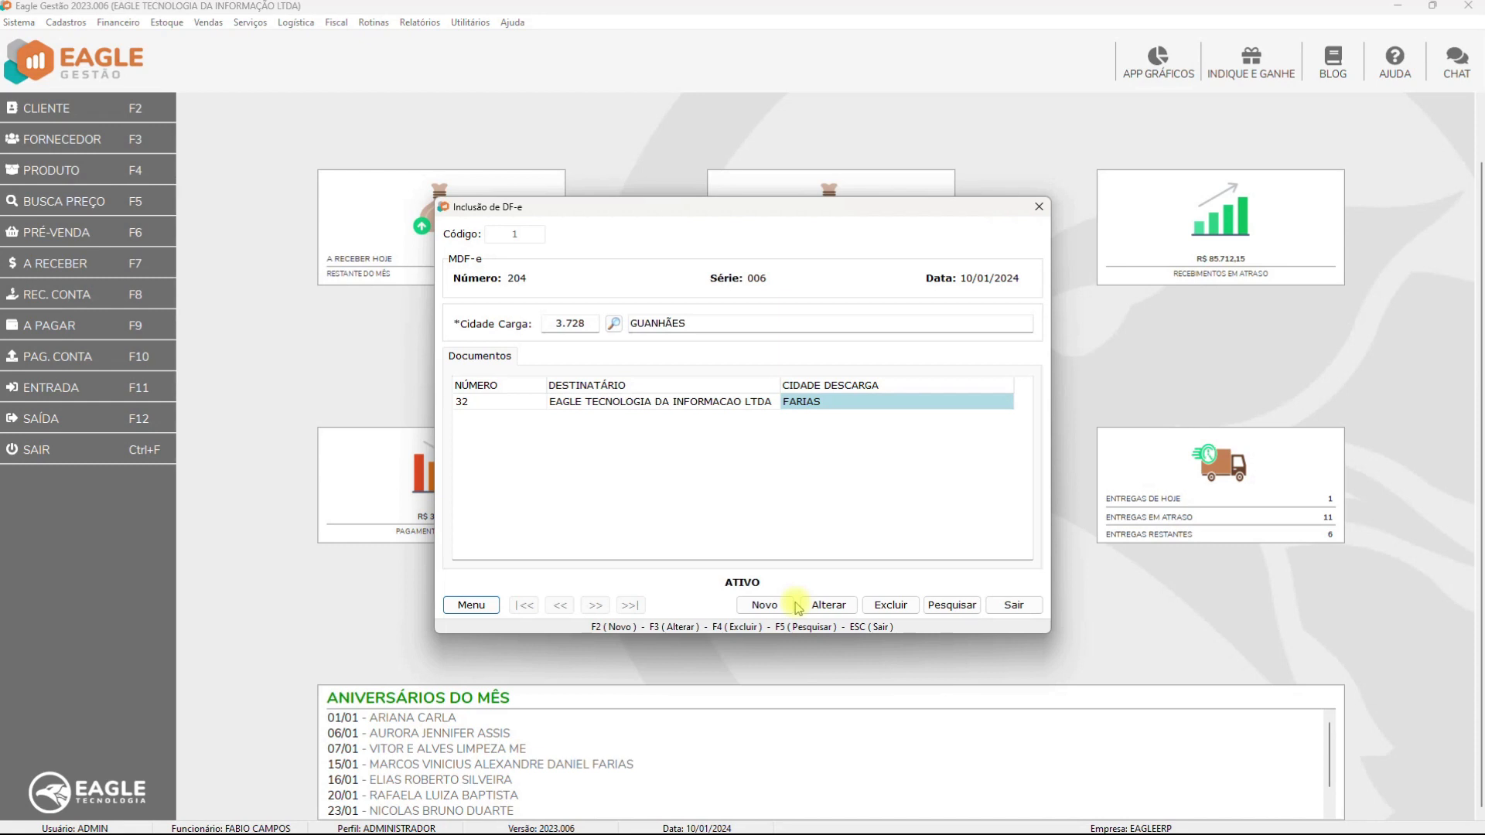
Send the DF-e inclusion event and acknowledge its registration on MDF-e 204
{"action": "left_click", "coordinate": [474, 607]}
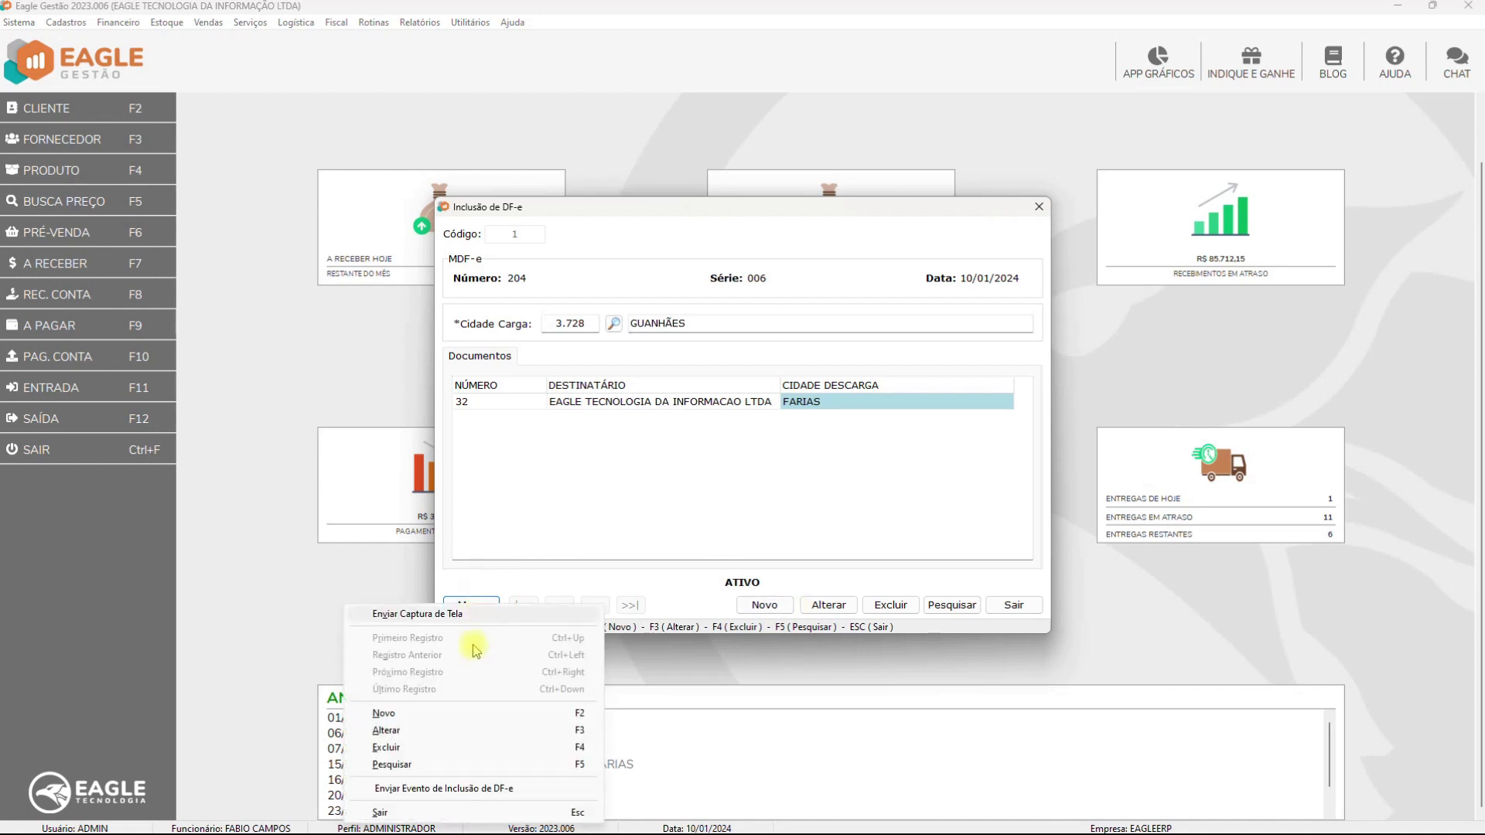
{"action": "left_click", "coordinate": [490, 786]}
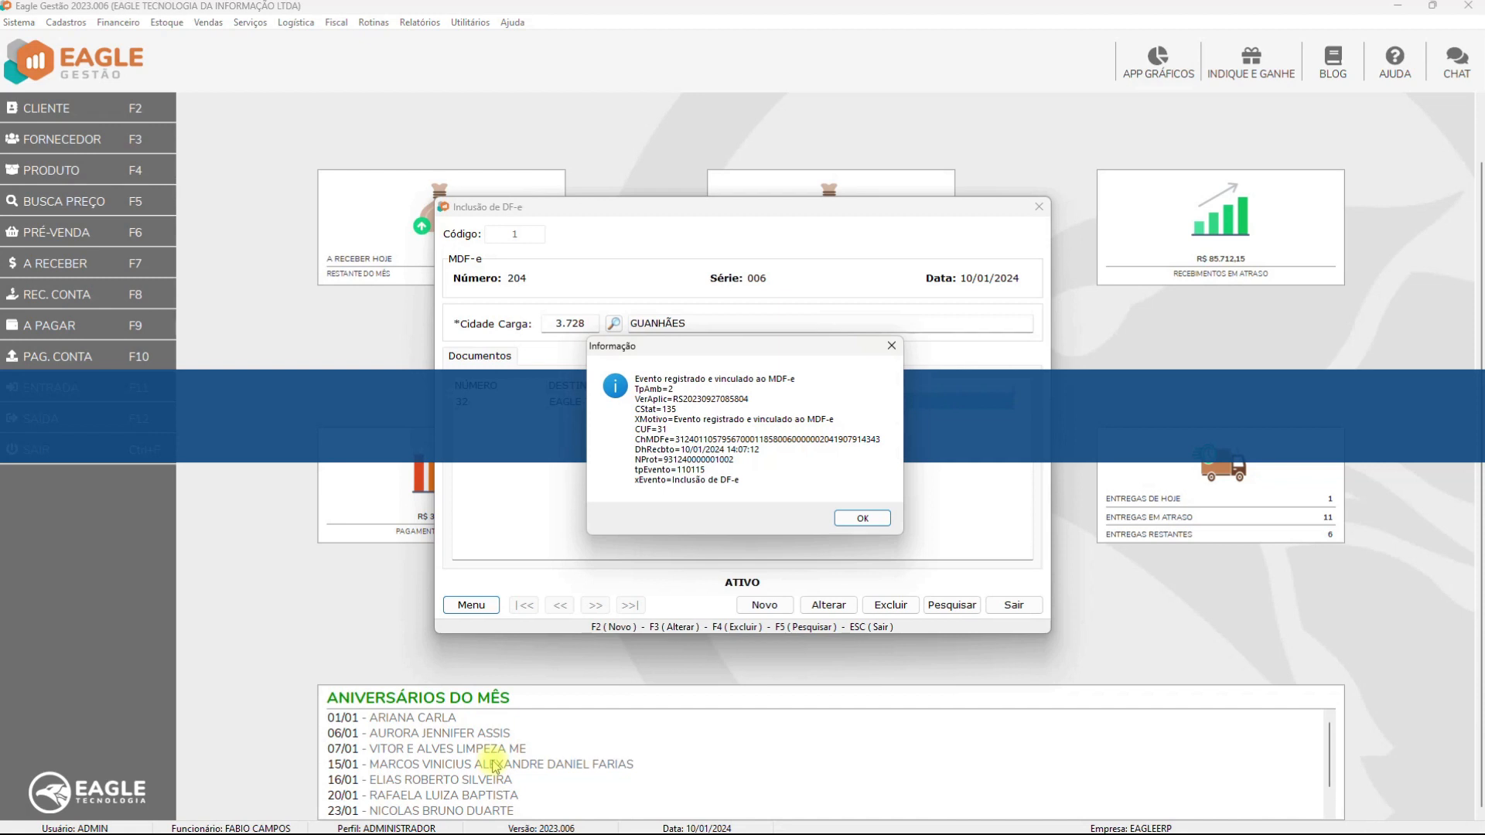
{"action": "left_click", "coordinate": [850, 519]}
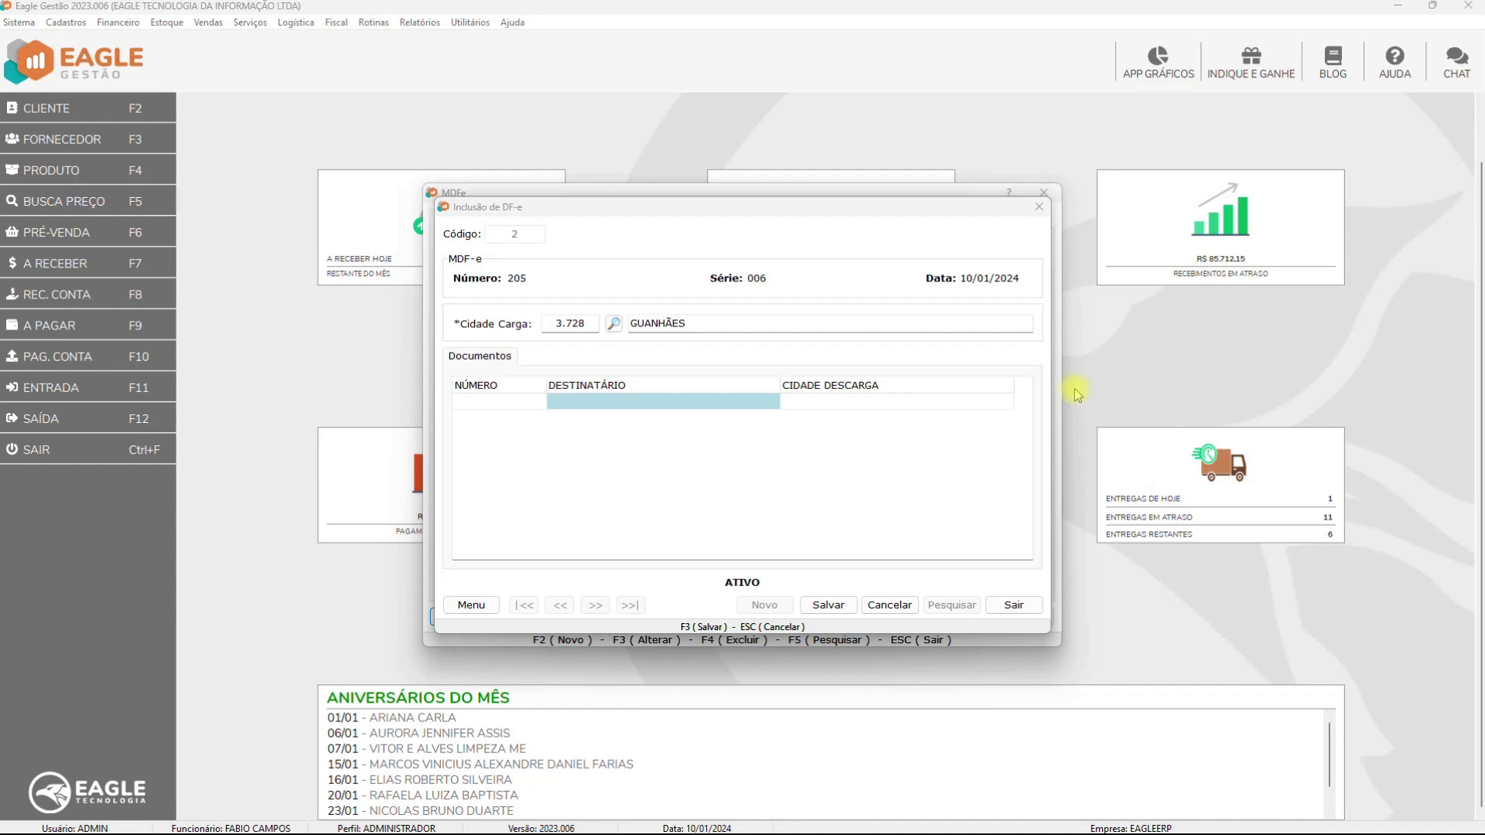
Import the CTE_VALIDO XML and another XML document into the grid, dismissing the warning
{"action": "double_click", "coordinate": [628, 402]}
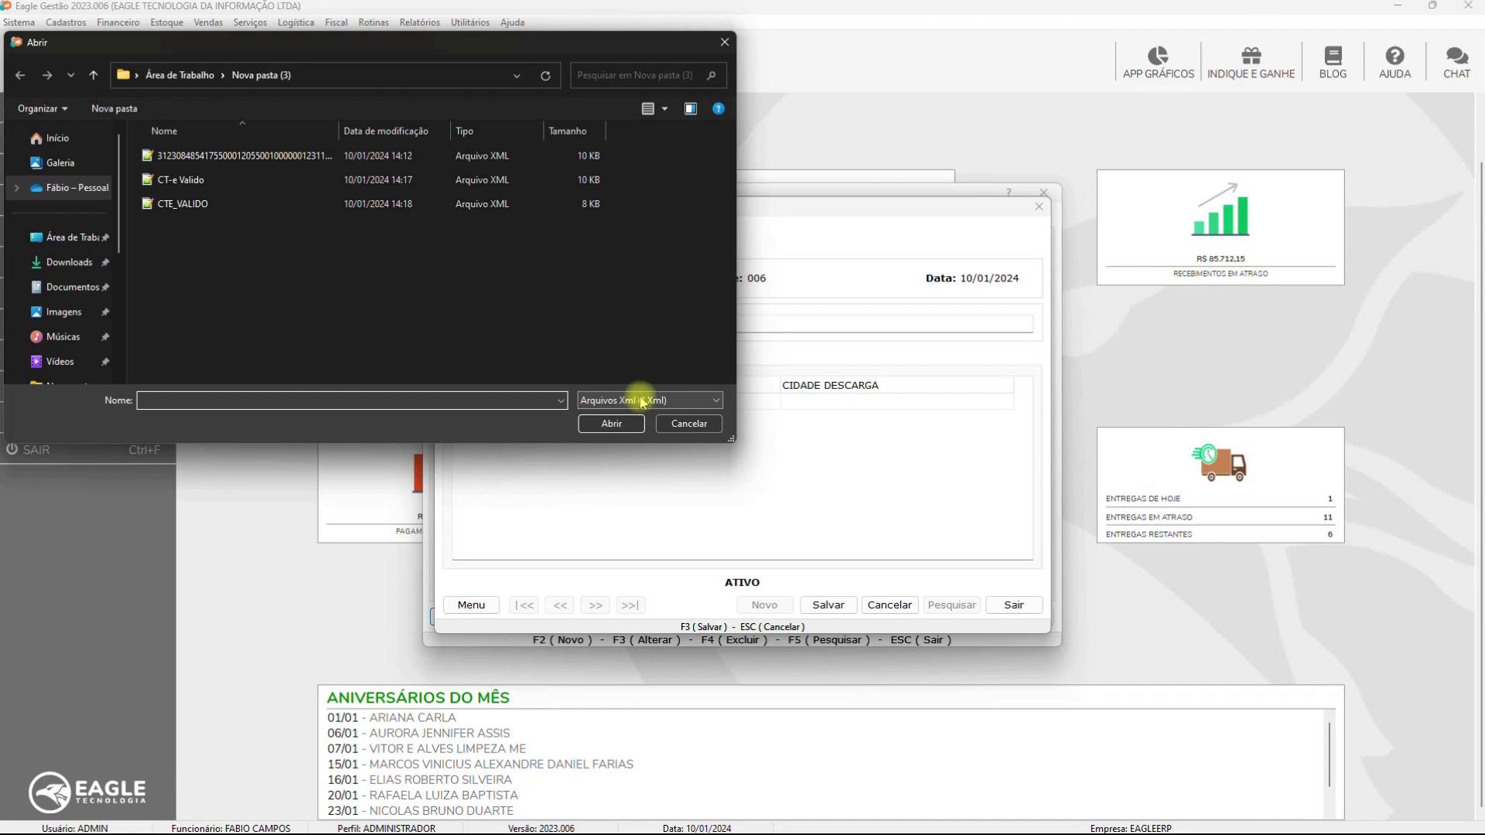
{"action": "double_click", "coordinate": [194, 205]}
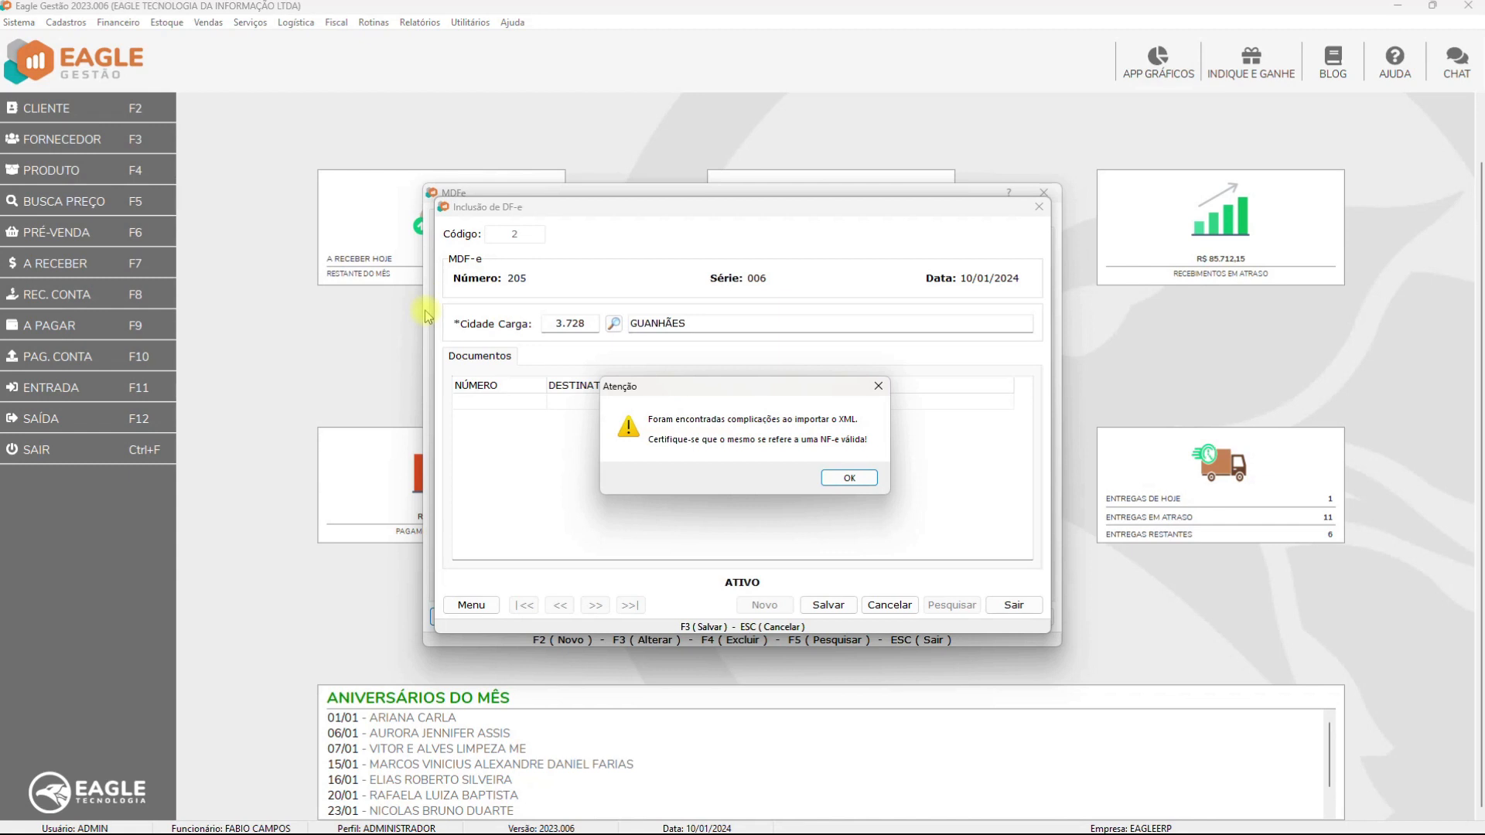
{"action": "left_click", "coordinate": [850, 478]}
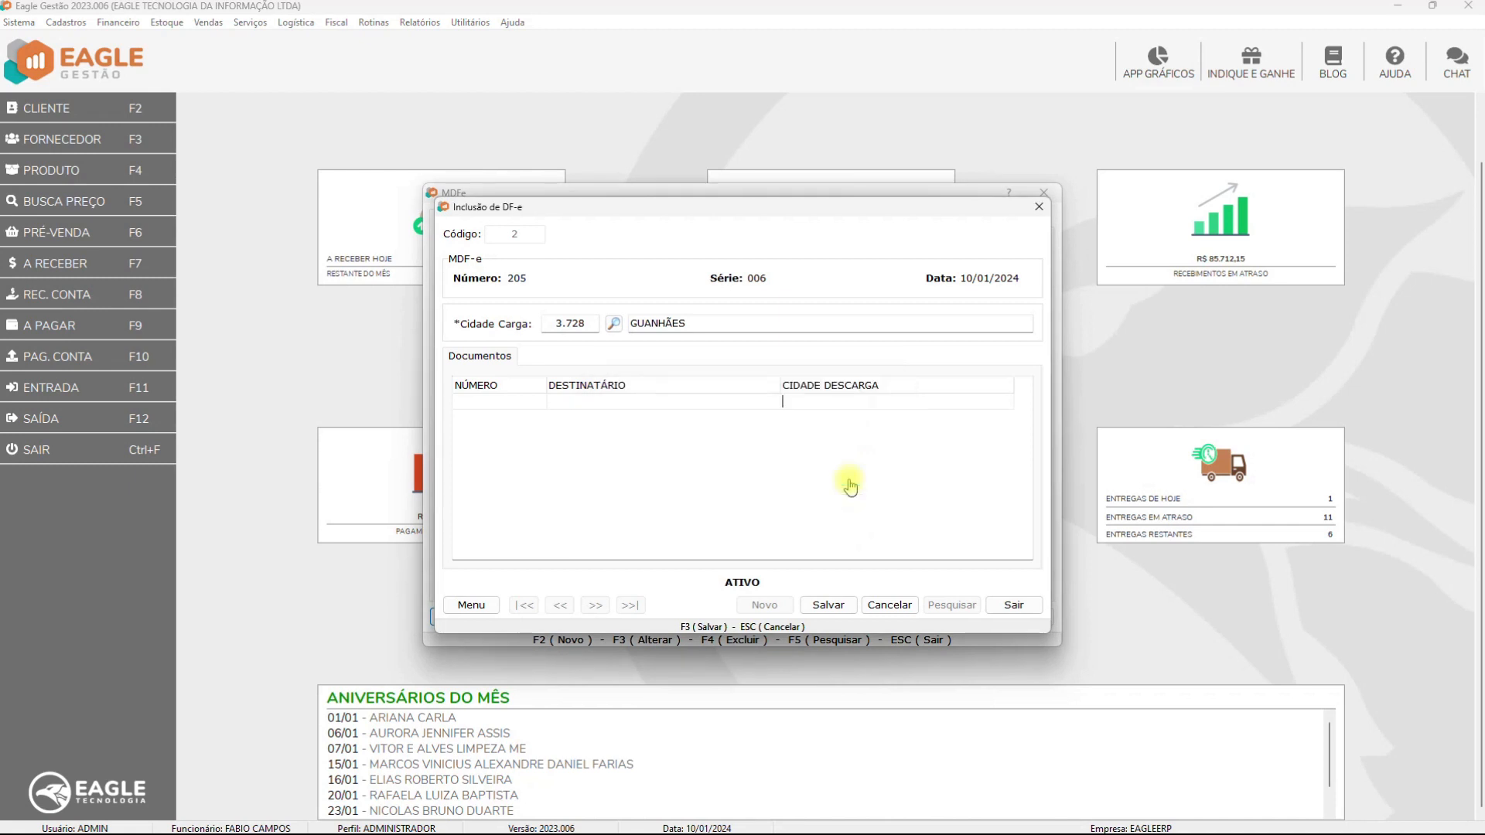
{"action": "double_click", "coordinate": [615, 400]}
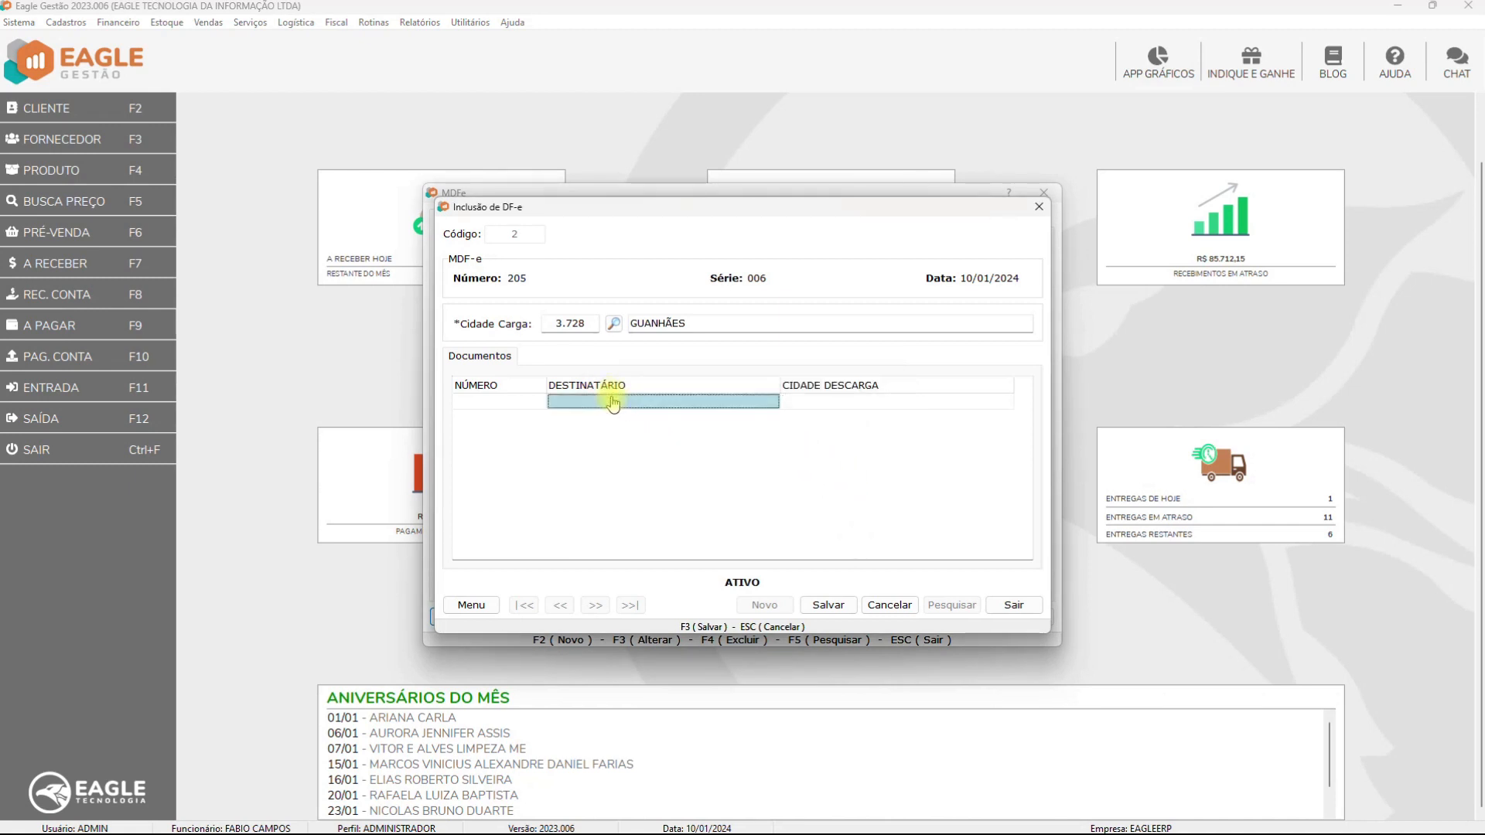
{"action": "double_click", "coordinate": [182, 154]}
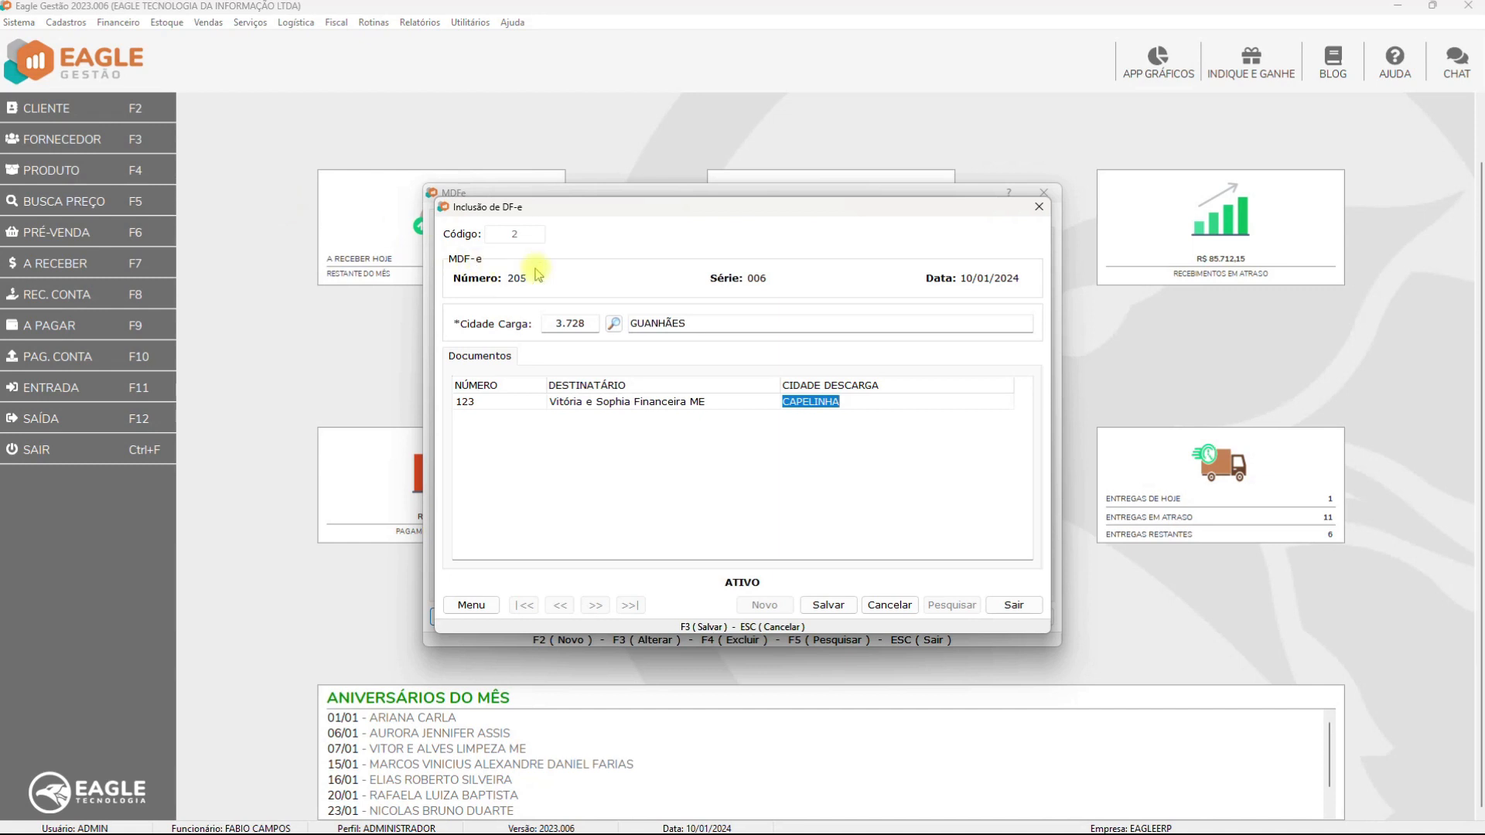
Set document 123's unloading city to DORES DE GUANHÃES and save the inclusion
{"action": "double_click", "coordinate": [855, 405]}
{"action": "double_click", "coordinate": [733, 323]}
{"action": "left_click", "coordinate": [828, 605]}
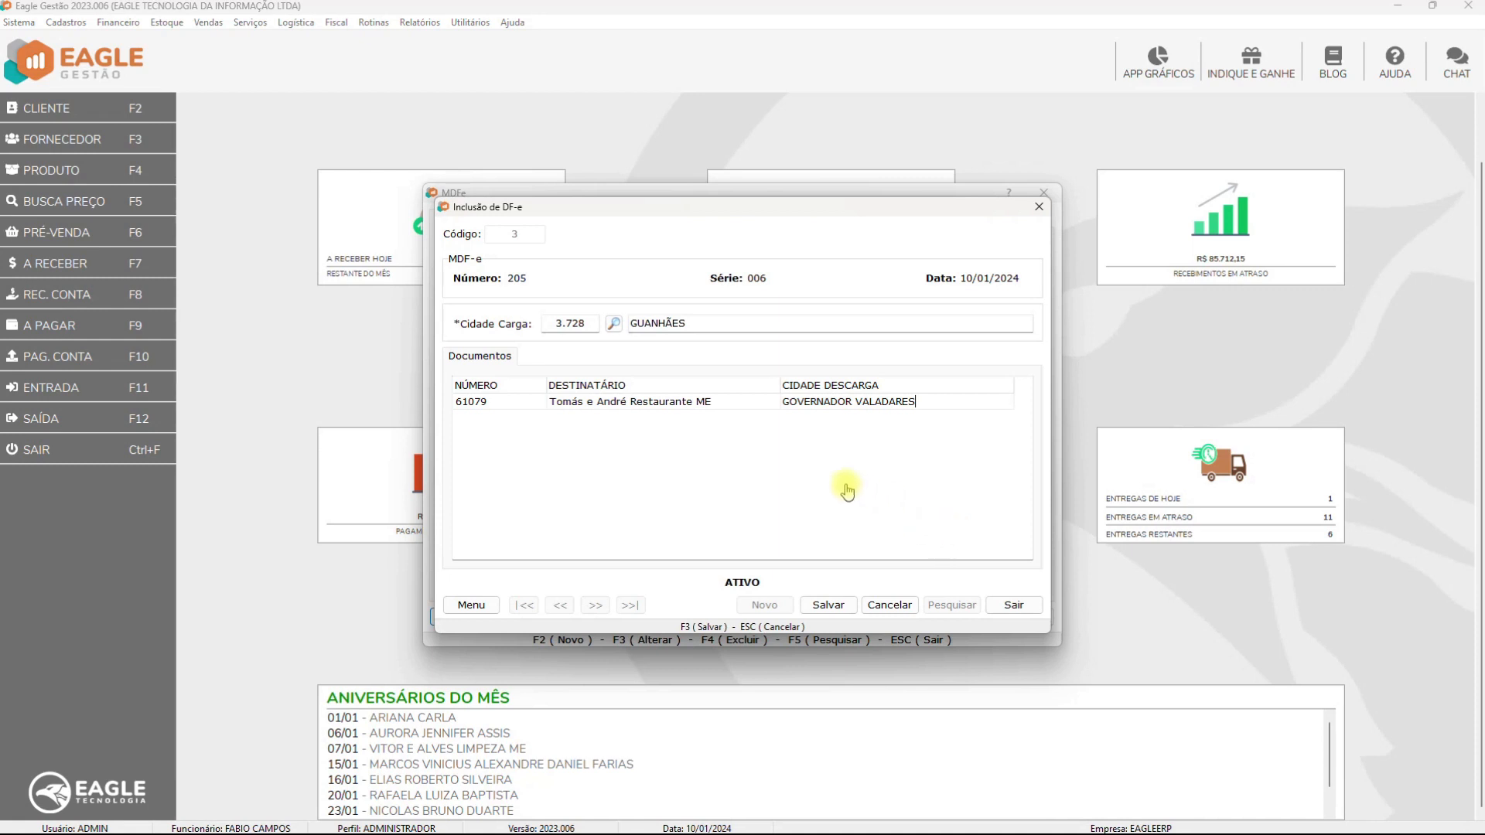
Import an XML document, delete row 123, and save inclusion 3 with only document 61079
{"action": "key", "text": "Return"}
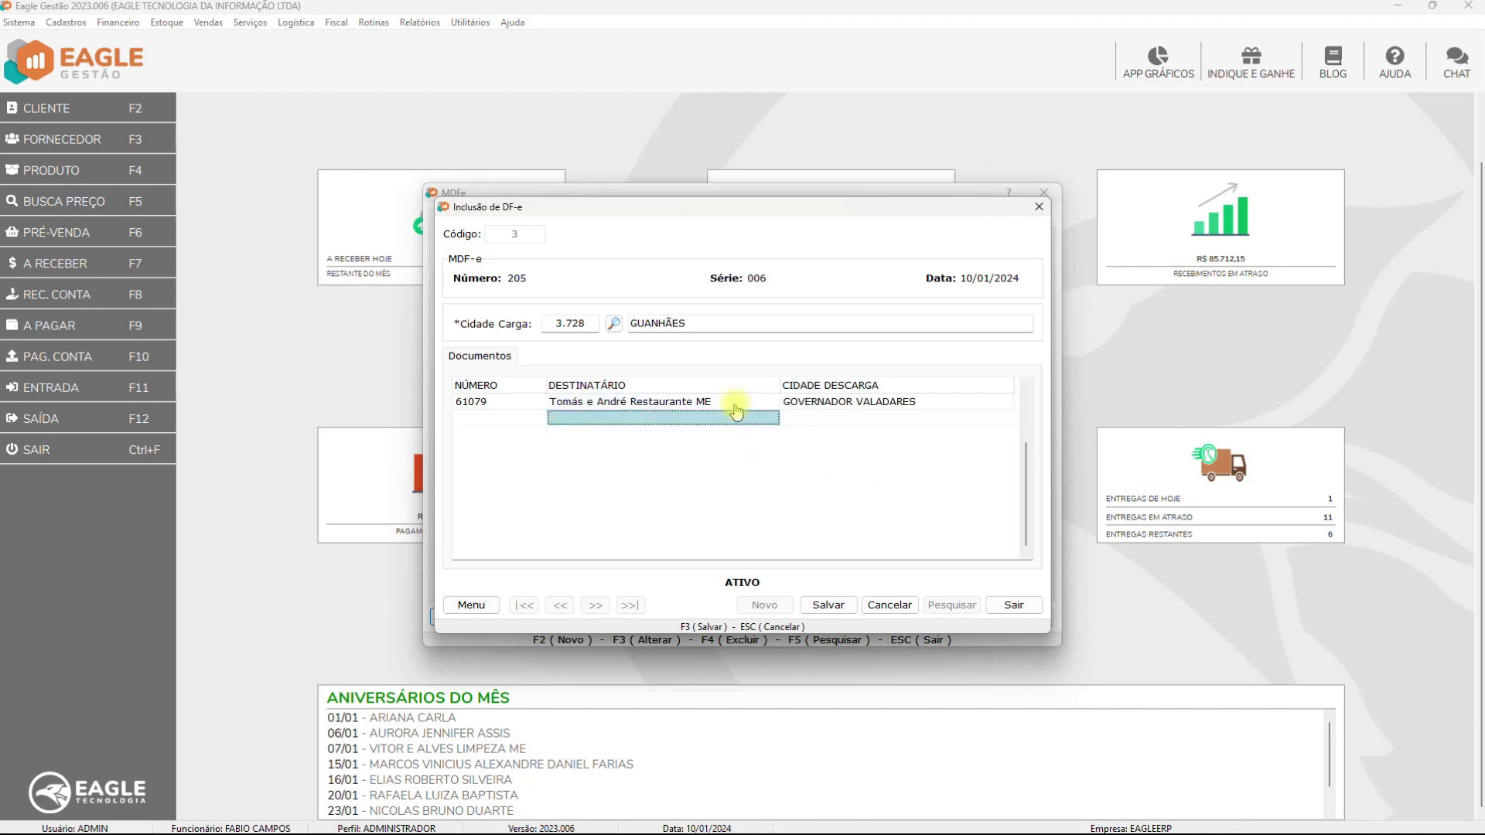
{"action": "double_click", "coordinate": [736, 410]}
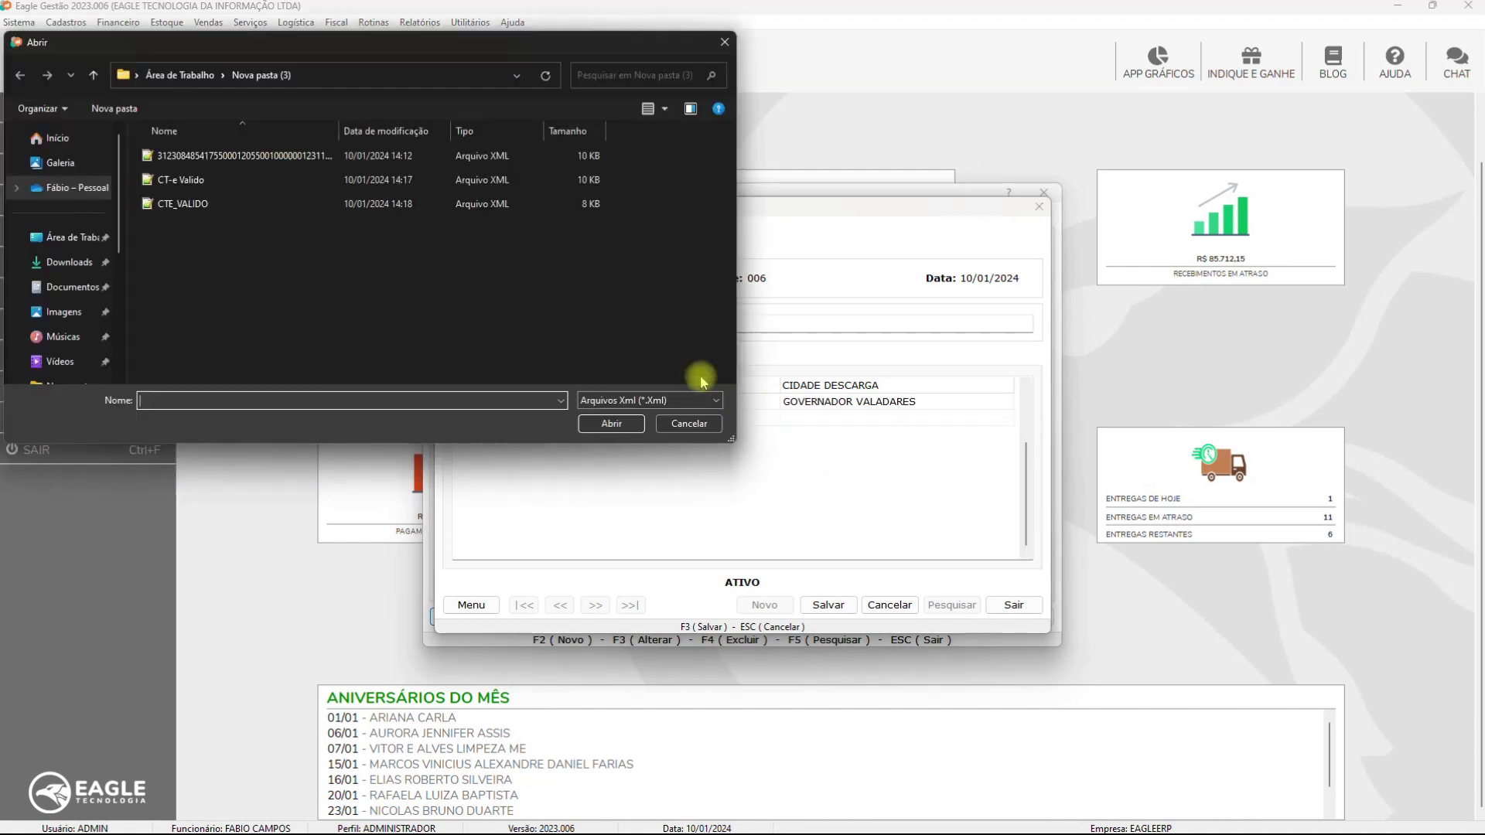
{"action": "double_click", "coordinate": [325, 155]}
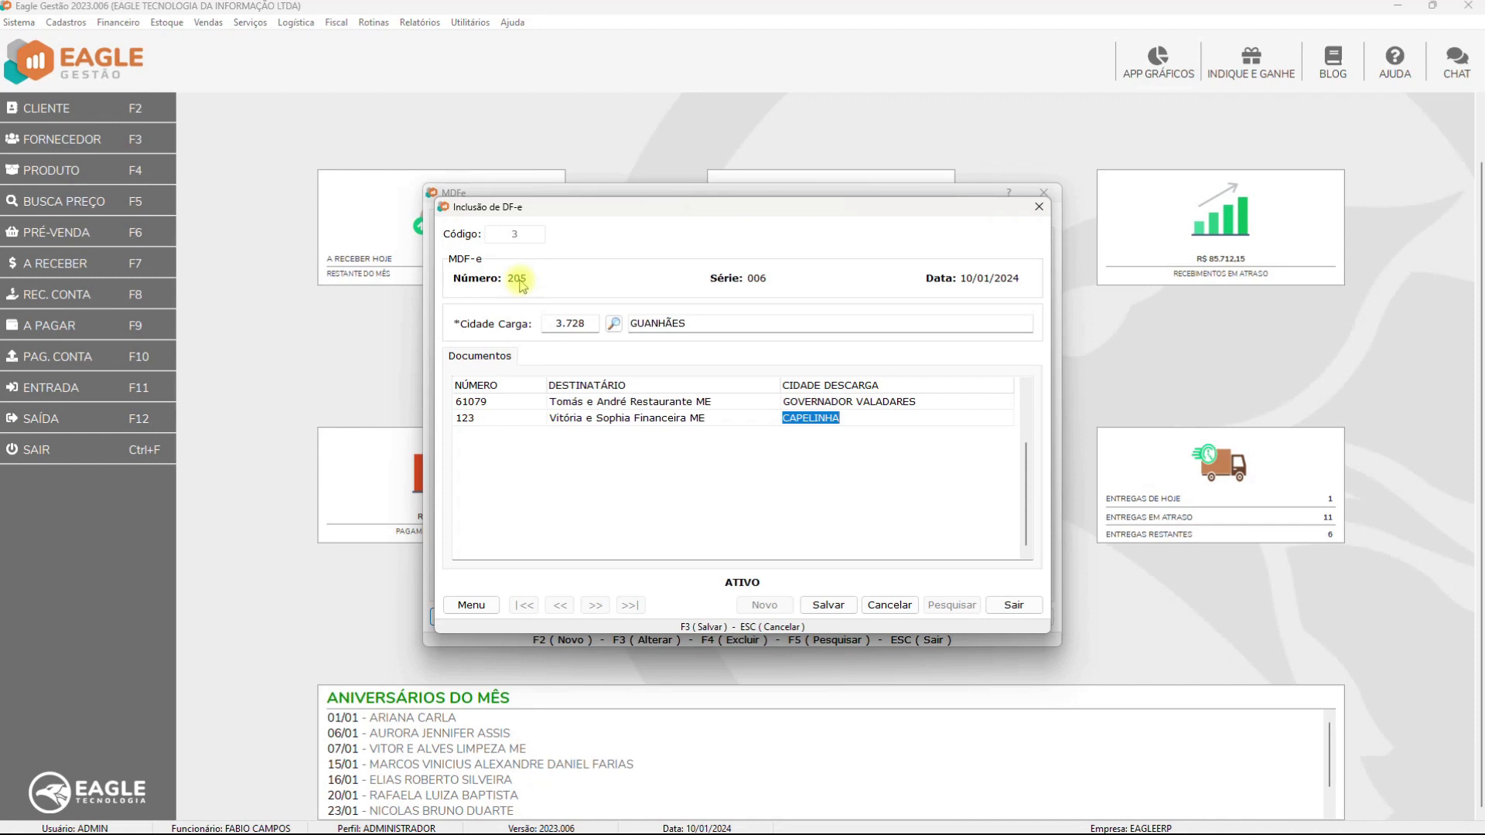
{"action": "key", "text": "Delete"}
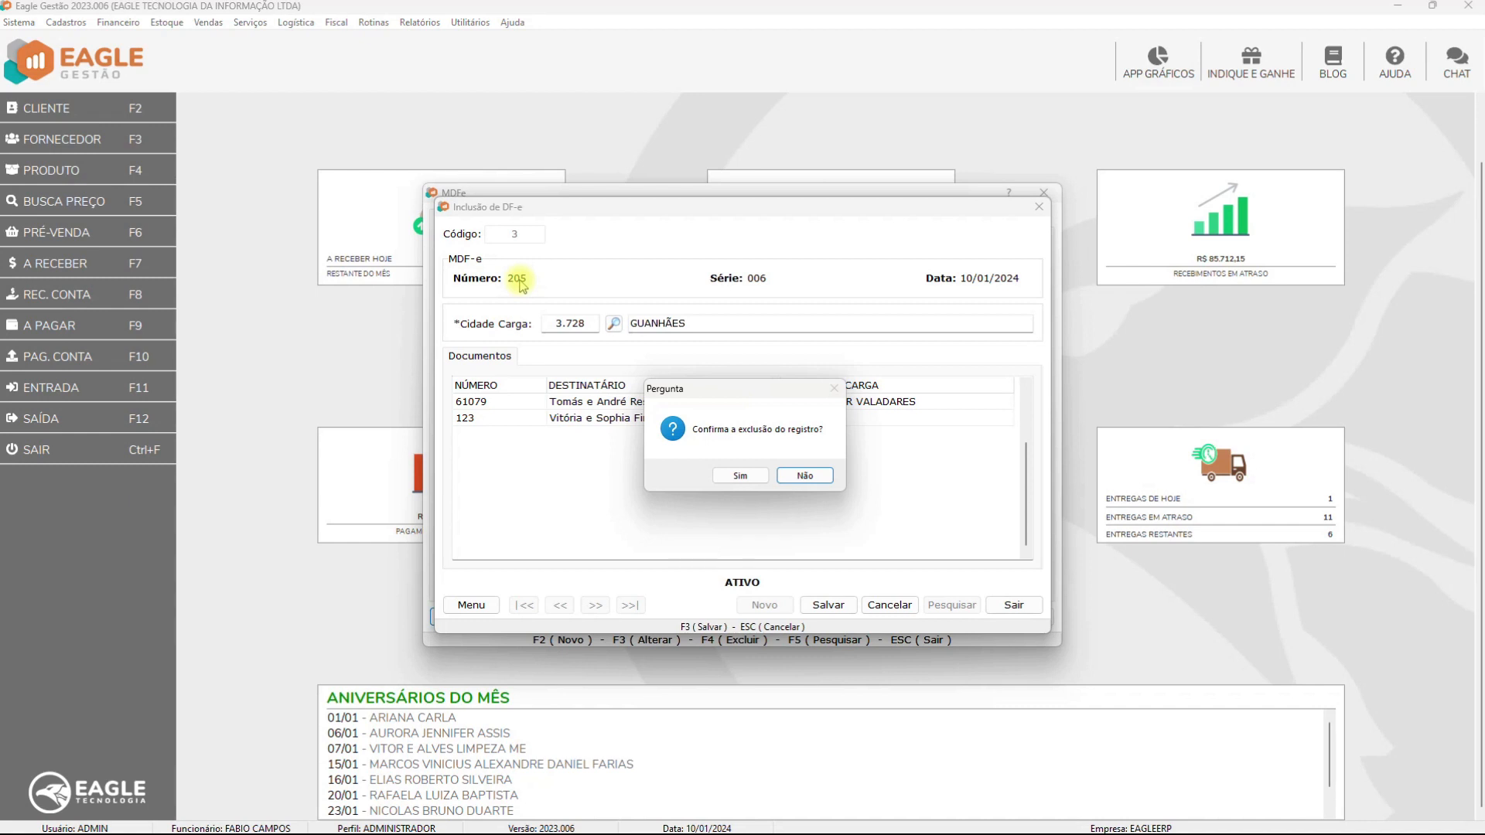
{"action": "key", "text": "Left"}
{"action": "key", "text": "Return"}
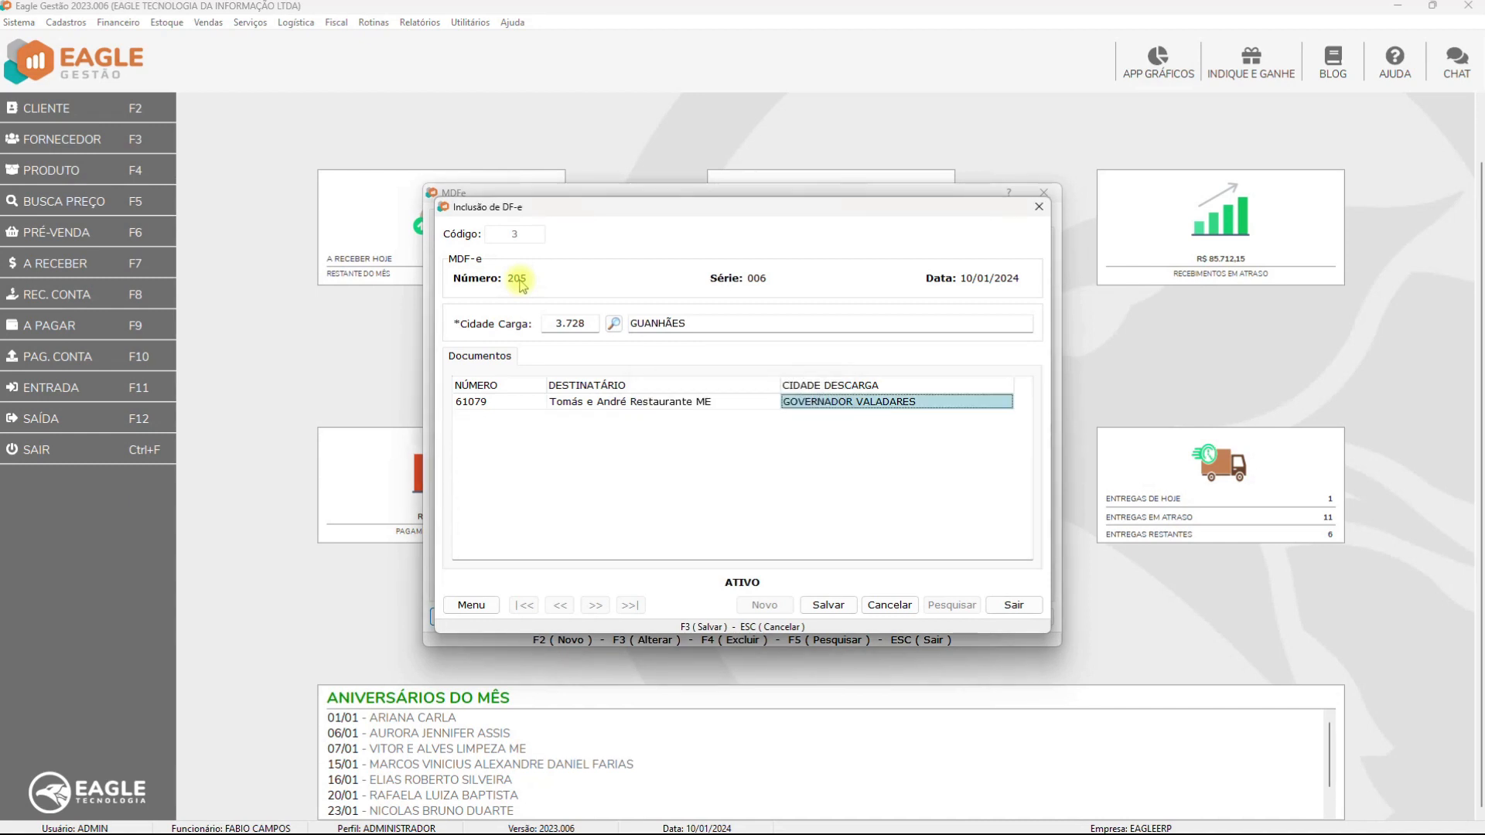
{"action": "left_click", "coordinate": [831, 608]}
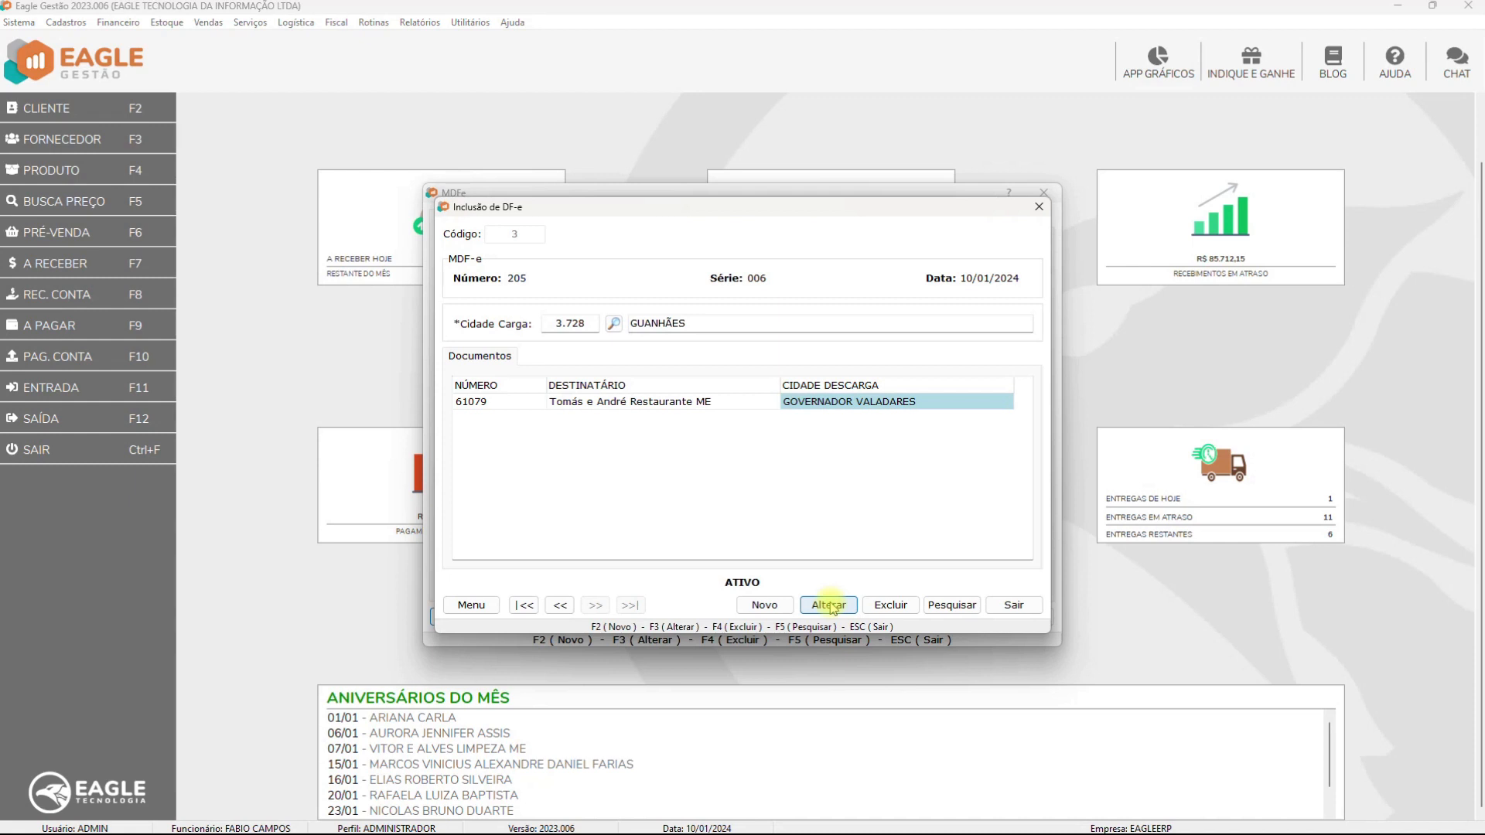
Attempt to delete inclusion record 3, then abandon the authorization prompt and dismiss the warning
{"action": "left_click", "coordinate": [891, 606]}
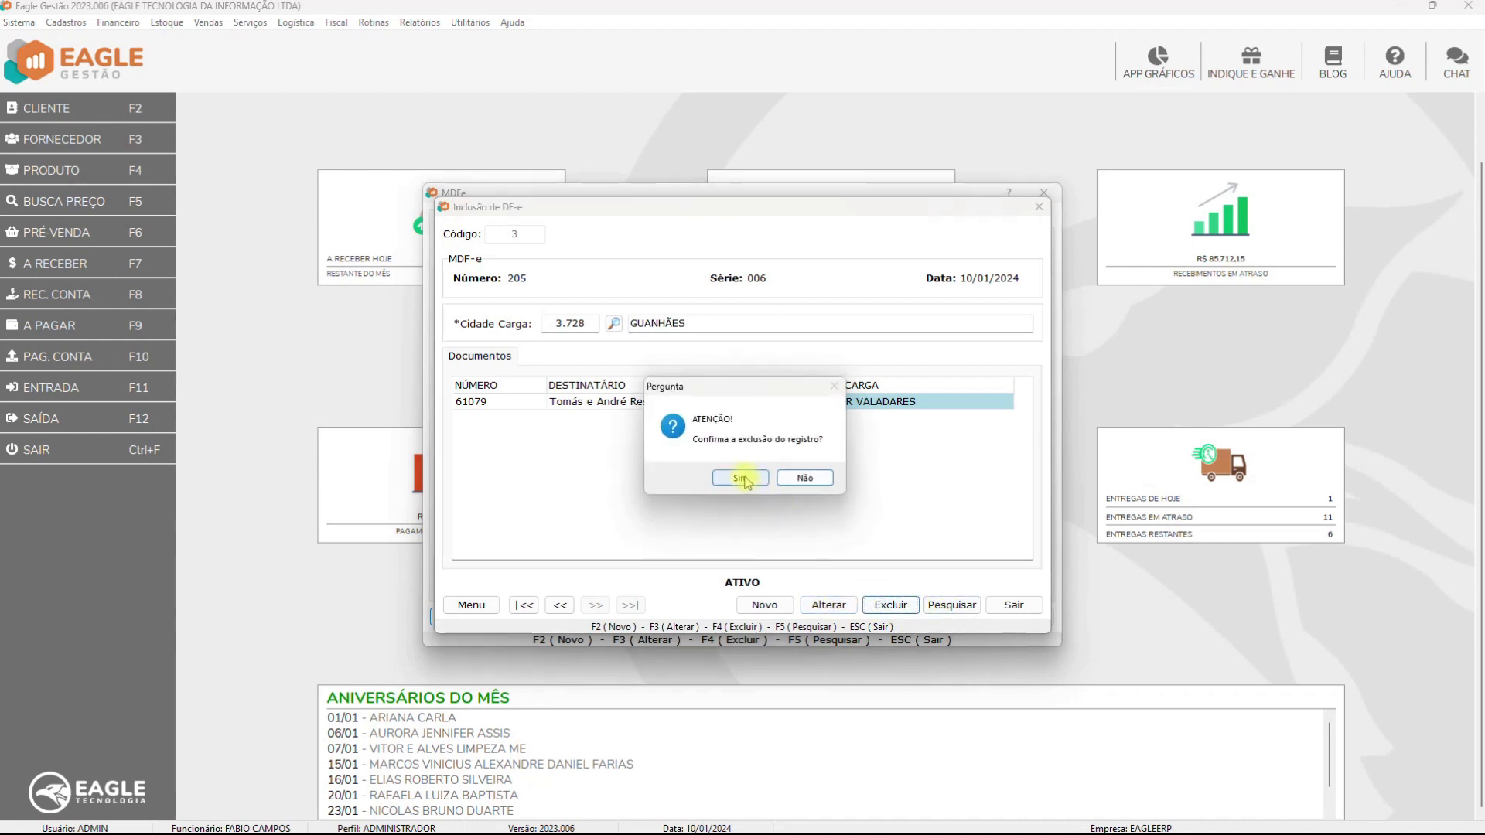
{"action": "left_click", "coordinate": [740, 478]}
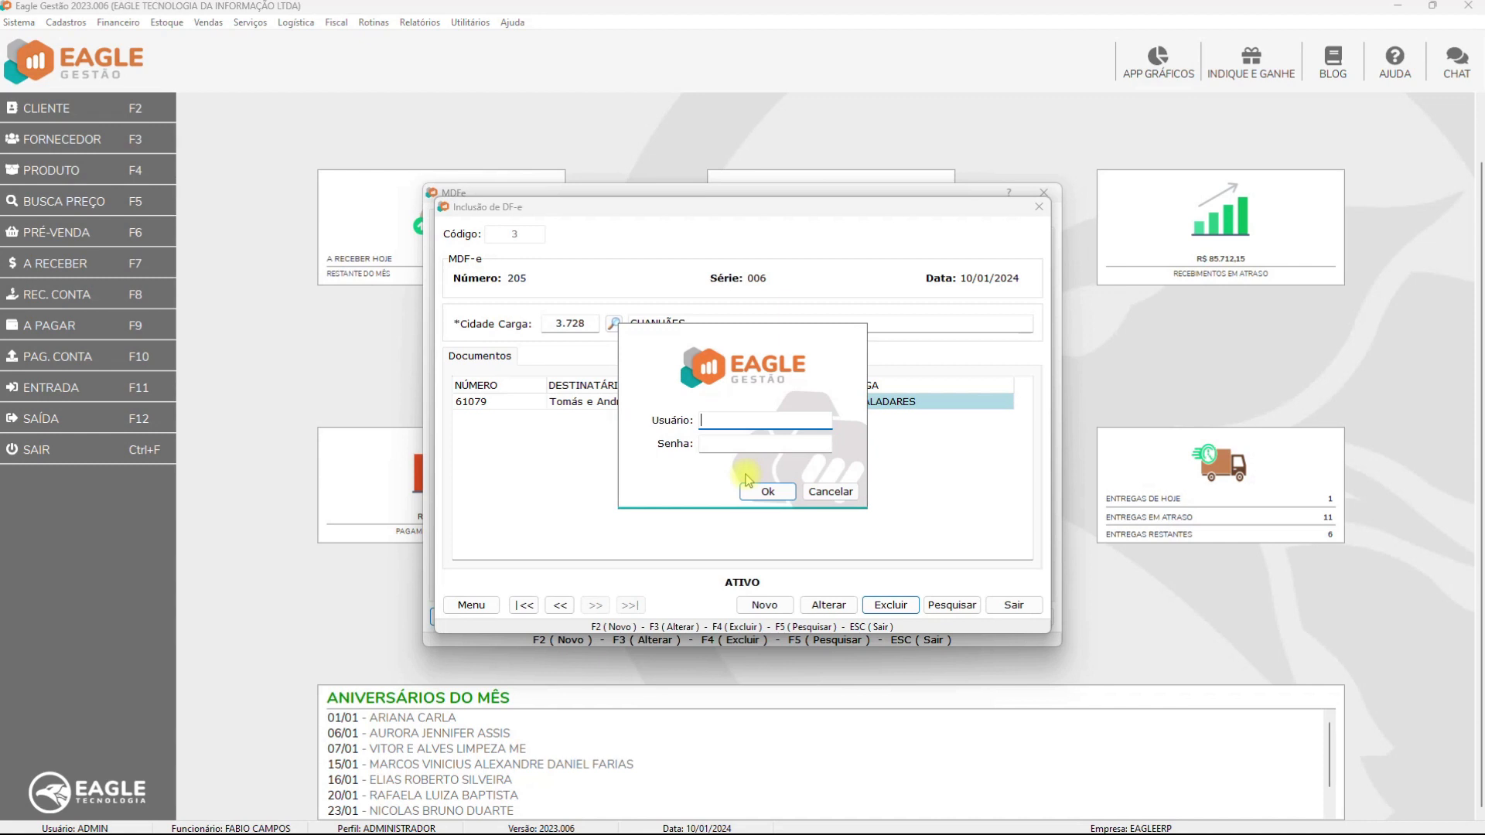
{"action": "key", "text": "Tab"}
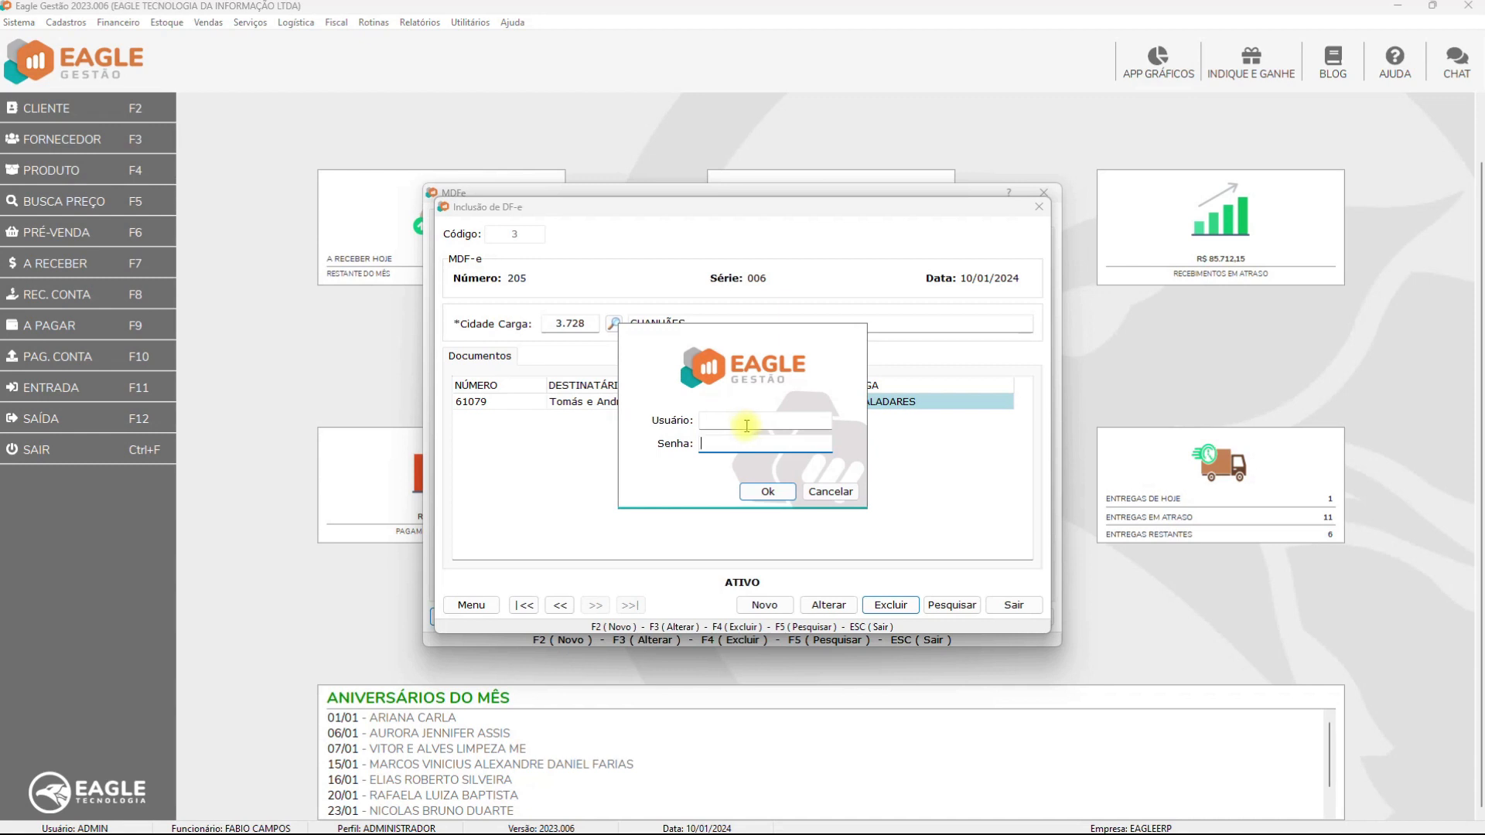
{"action": "left_click", "coordinate": [828, 493]}
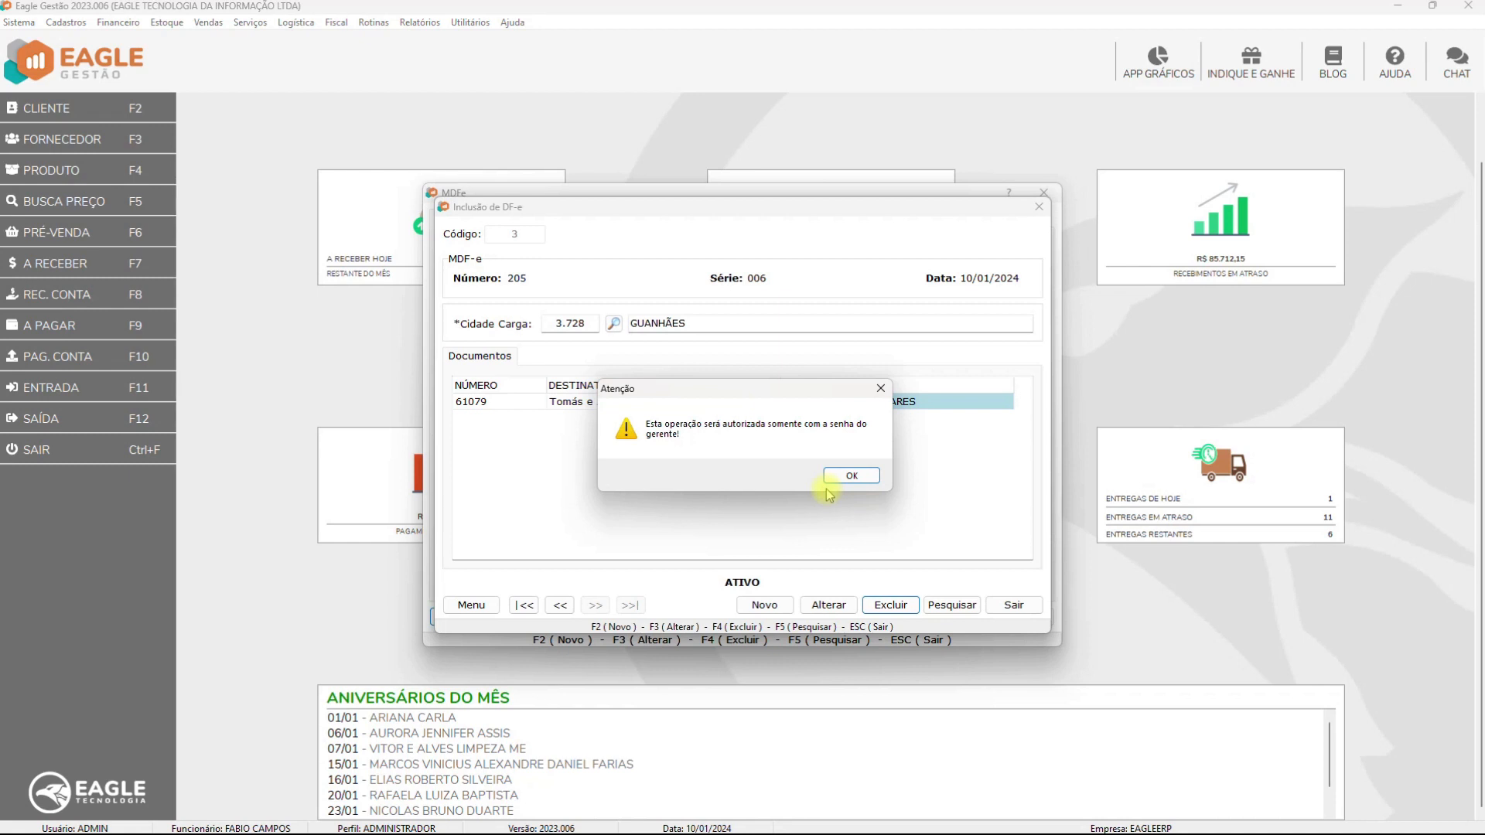
{"action": "left_click", "coordinate": [843, 477]}
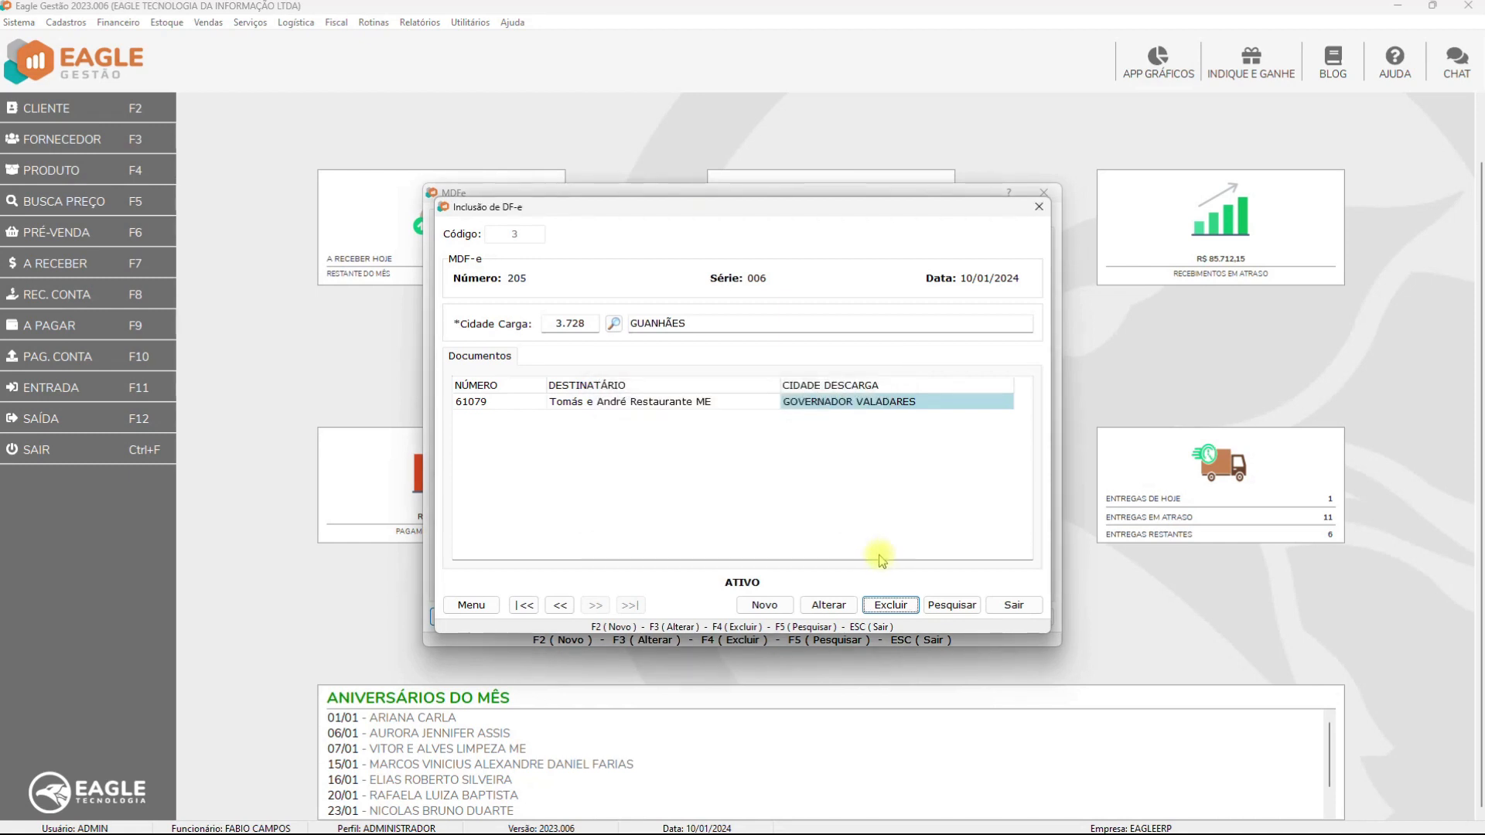
Delete inclusion 3 again, authorizing with the manager's user name and password
{"action": "left_click", "coordinate": [905, 605]}
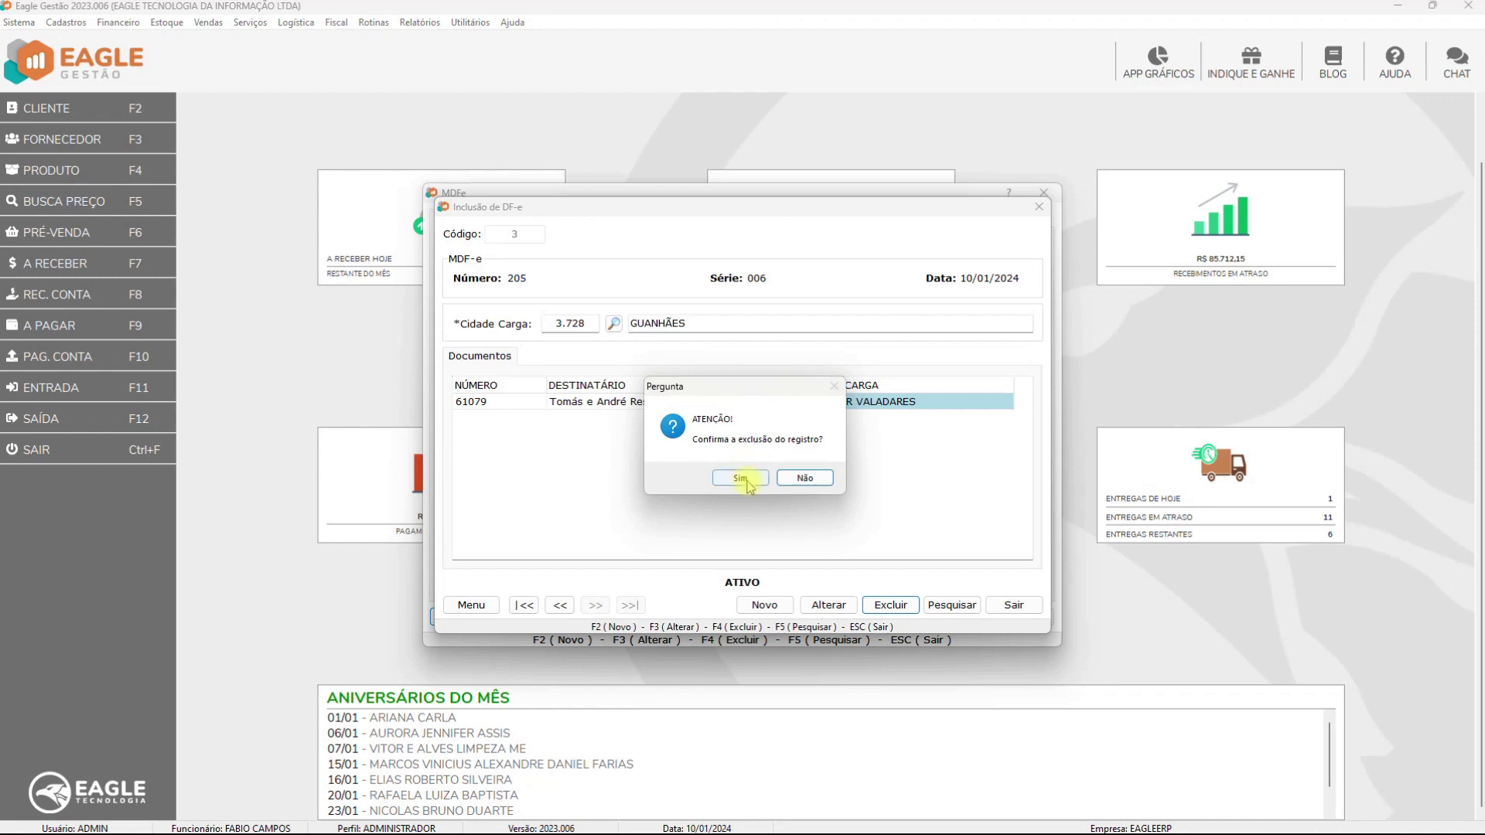
{"action": "left_click", "coordinate": [741, 477]}
{"action": "type", "text": "ADMIN"}
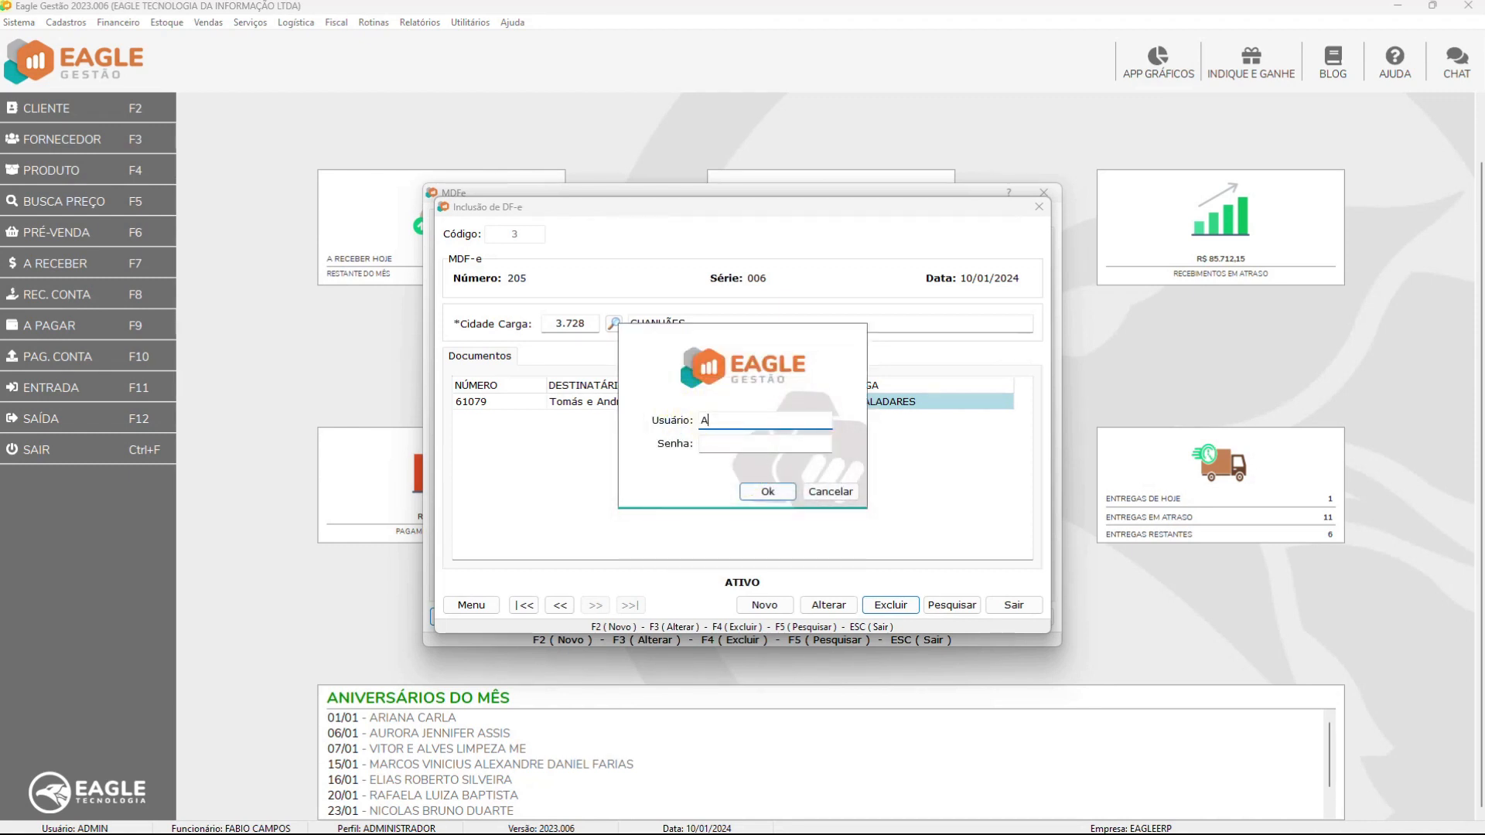
{"action": "key", "text": "Tab"}
{"action": "type", "text": "123"}
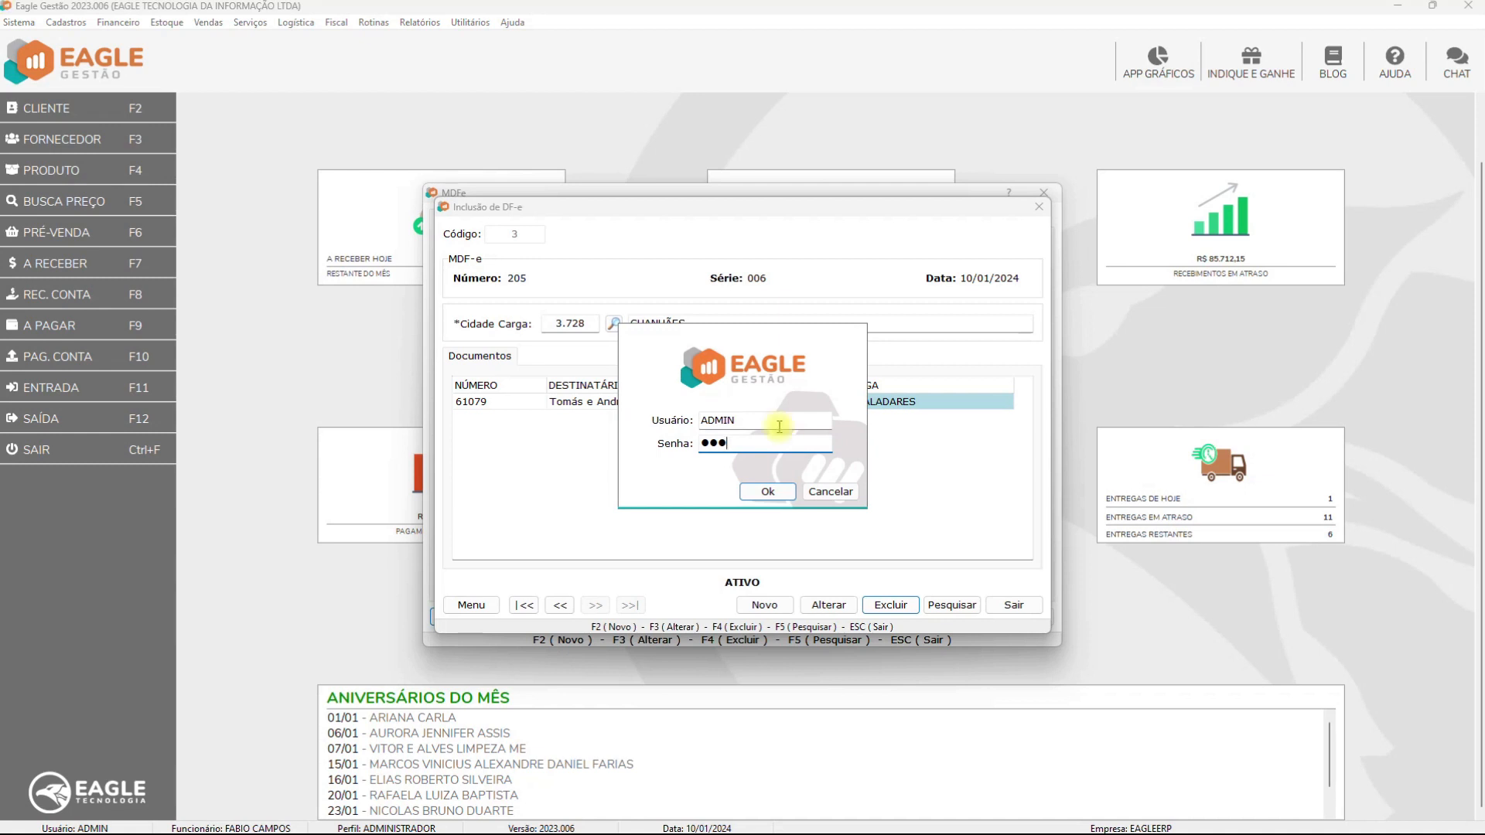
{"action": "left_click", "coordinate": [769, 492]}
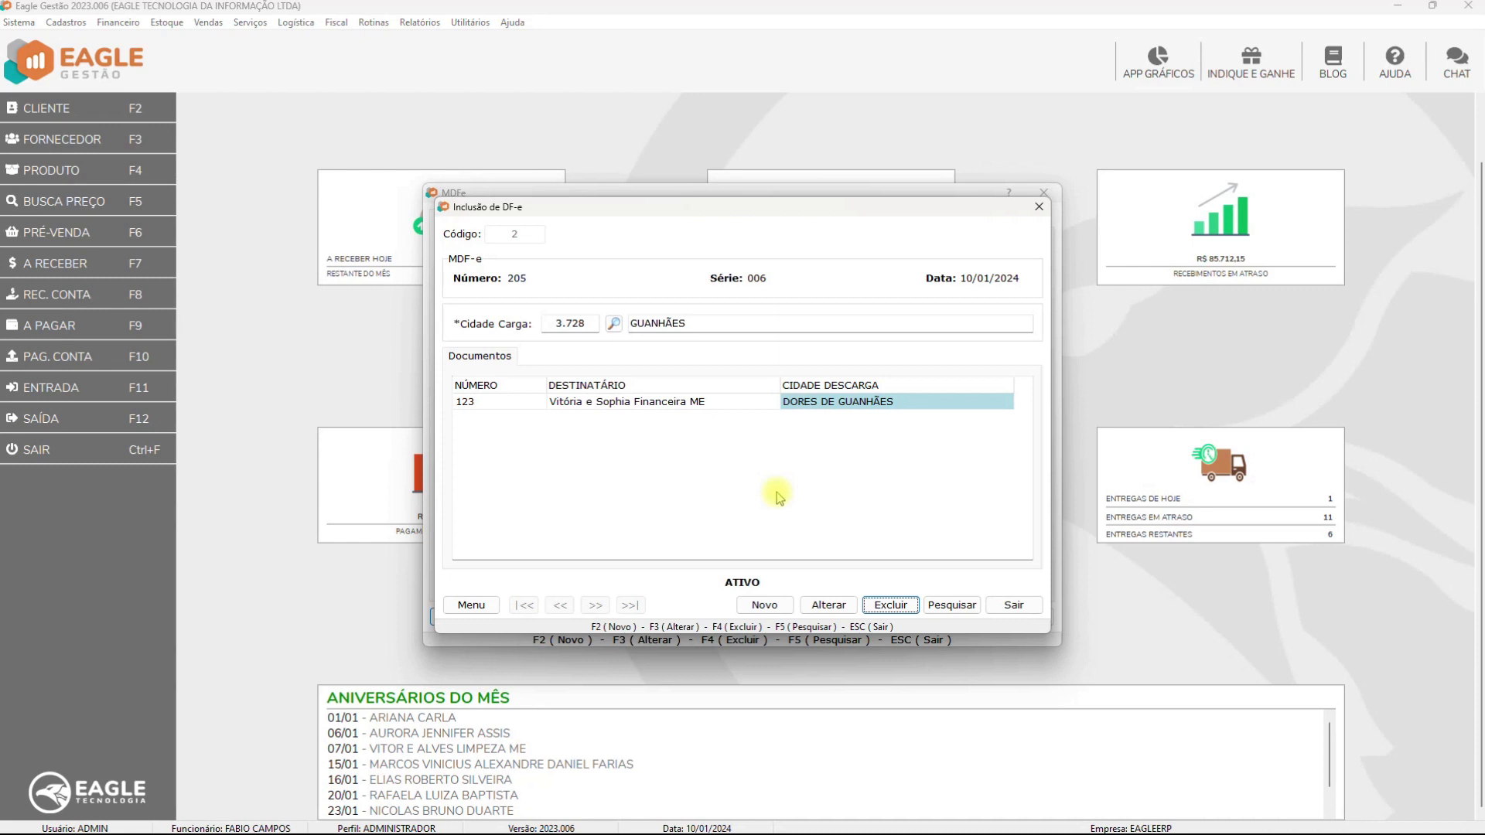
Search saved DF-e inclusions, filtering by code, loading city and MDF-e number, and open record 2
{"action": "key", "text": "Tab"}
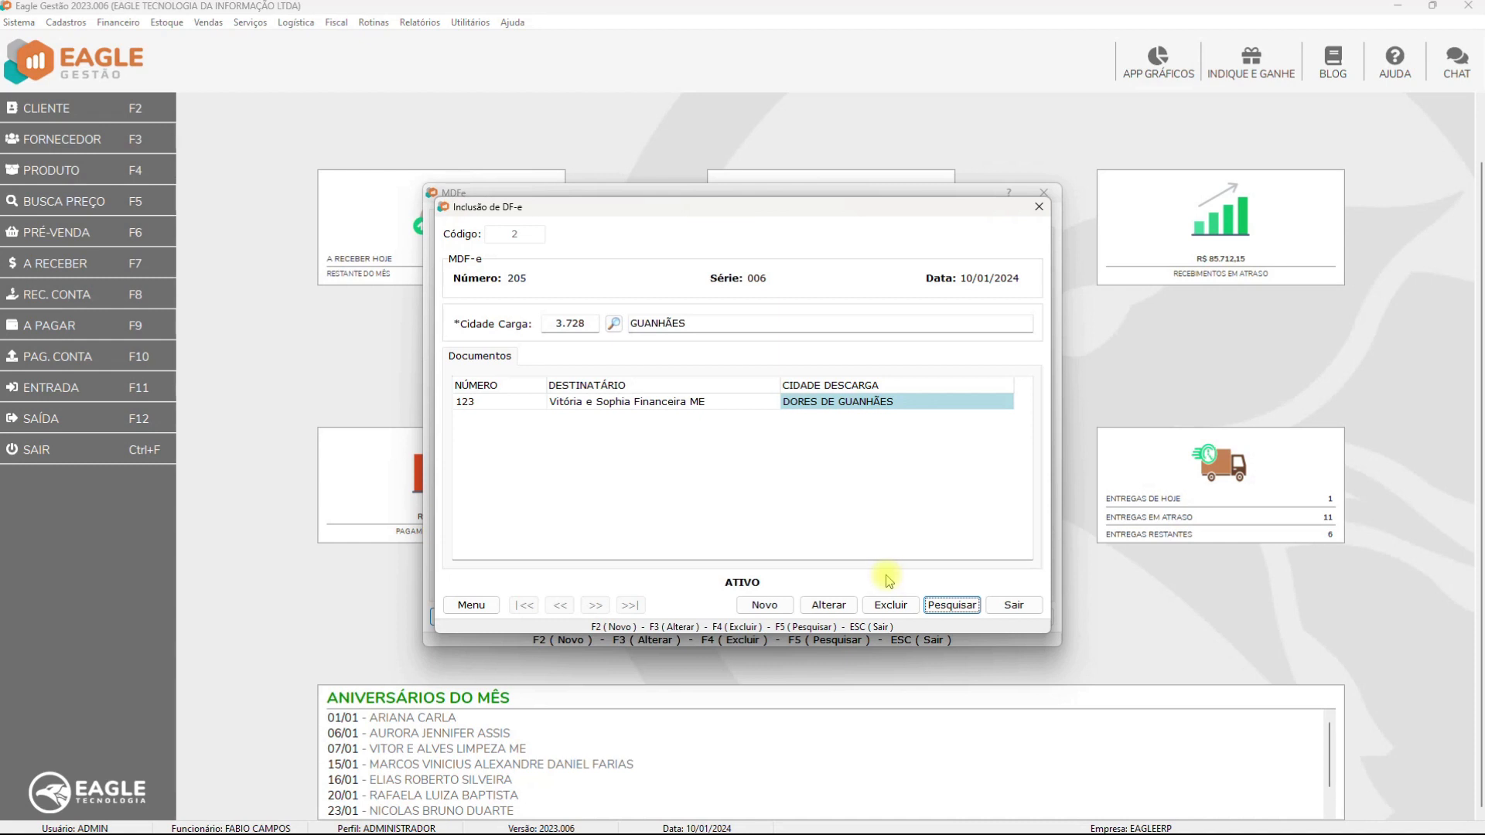
{"action": "left_click", "coordinate": [950, 607]}
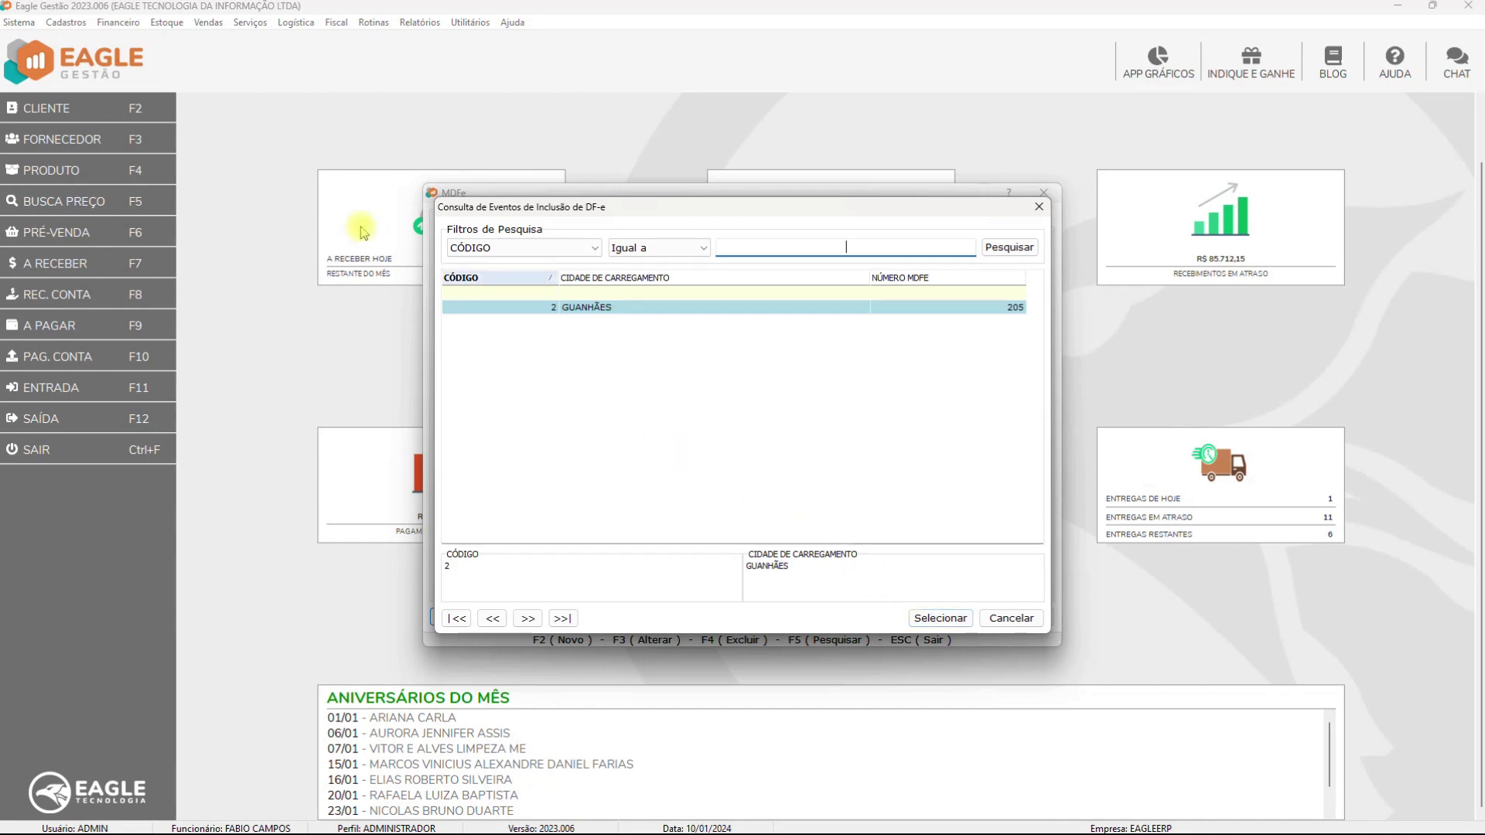
{"action": "left_click", "coordinate": [498, 295]}
{"action": "left_click", "coordinate": [681, 296]}
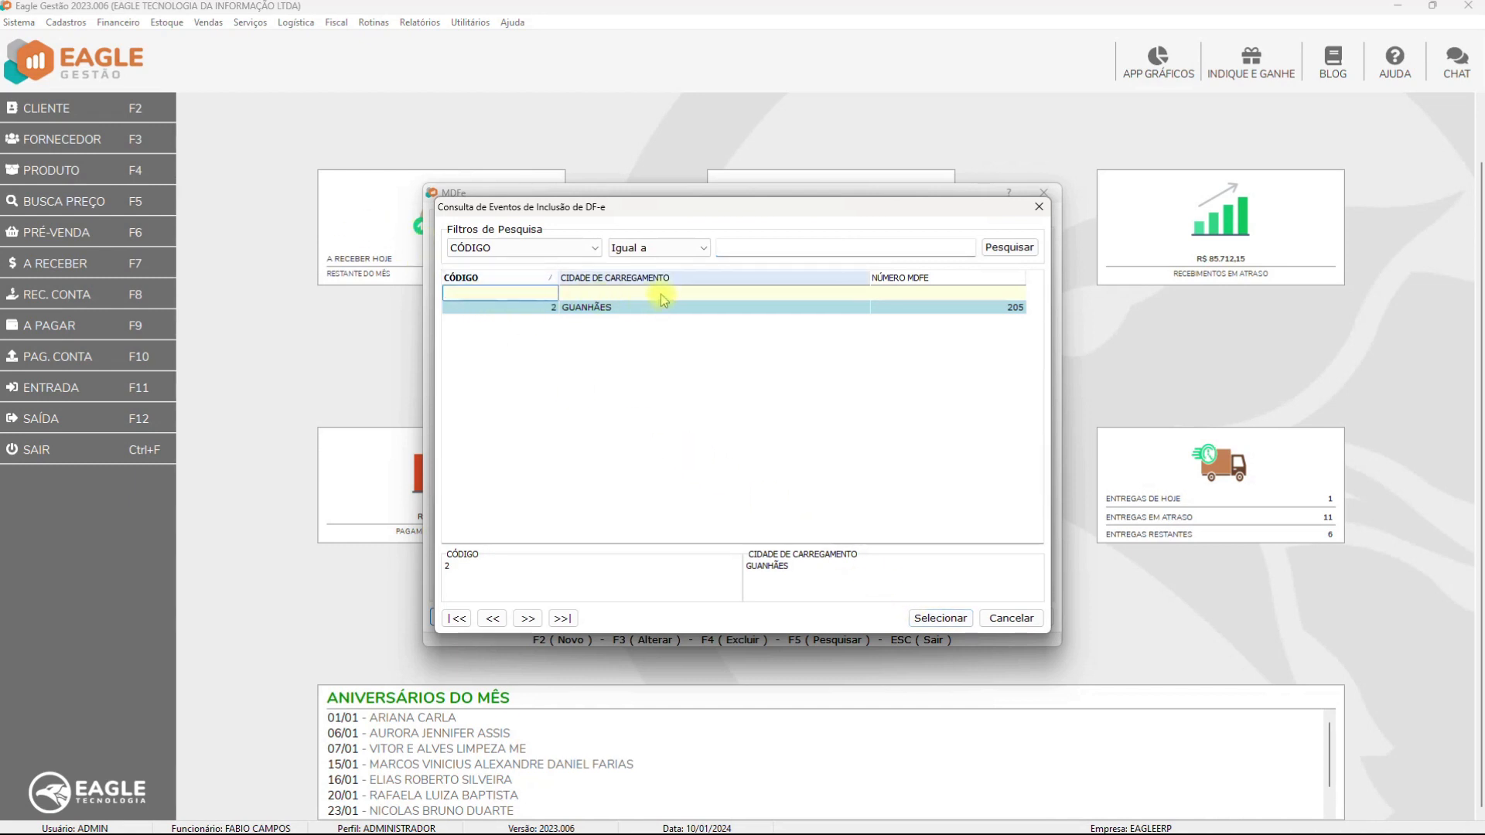
{"action": "left_click", "coordinate": [915, 294]}
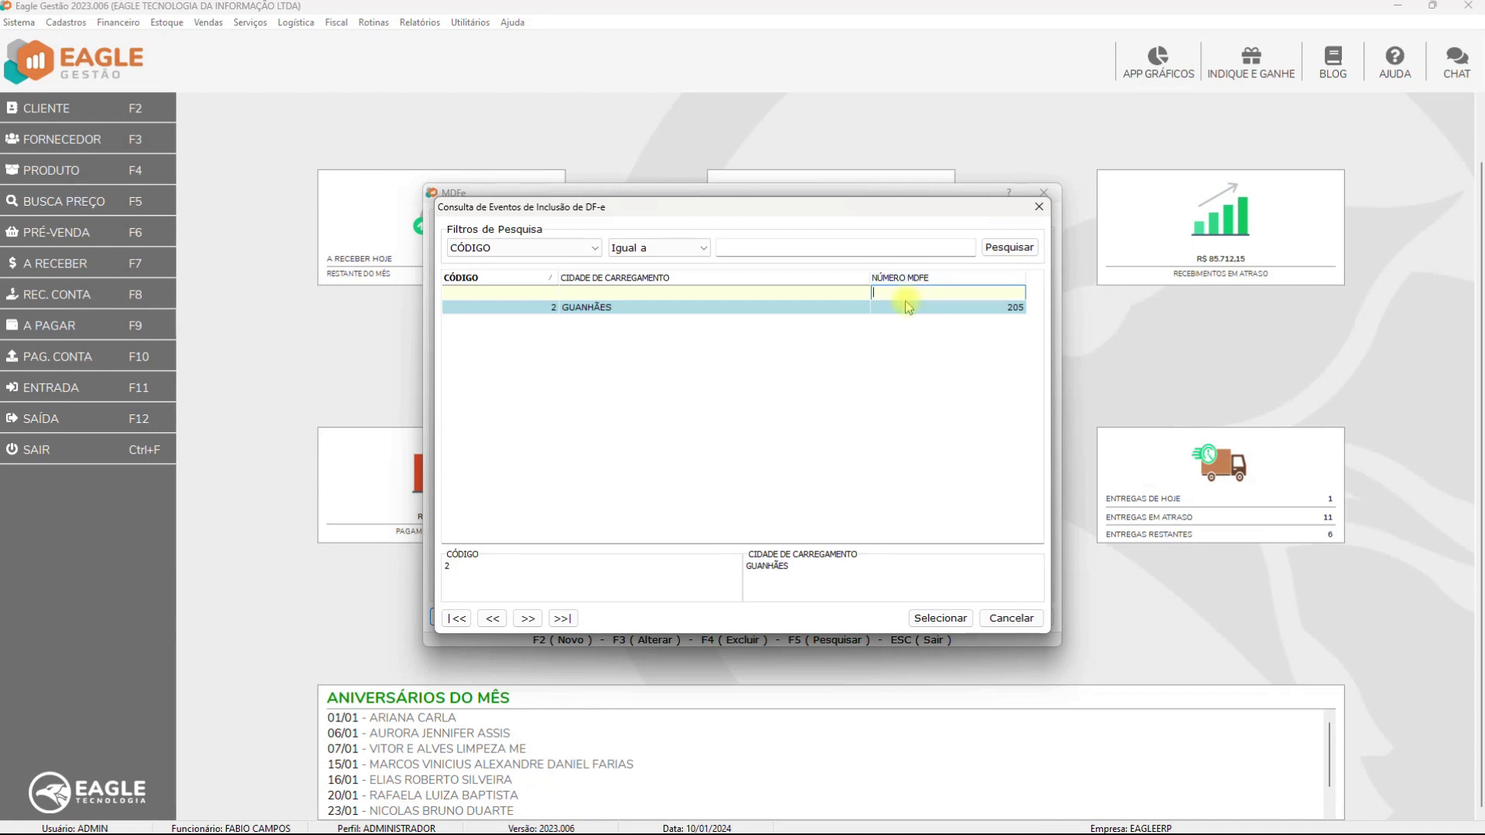
{"action": "double_click", "coordinate": [783, 308]}
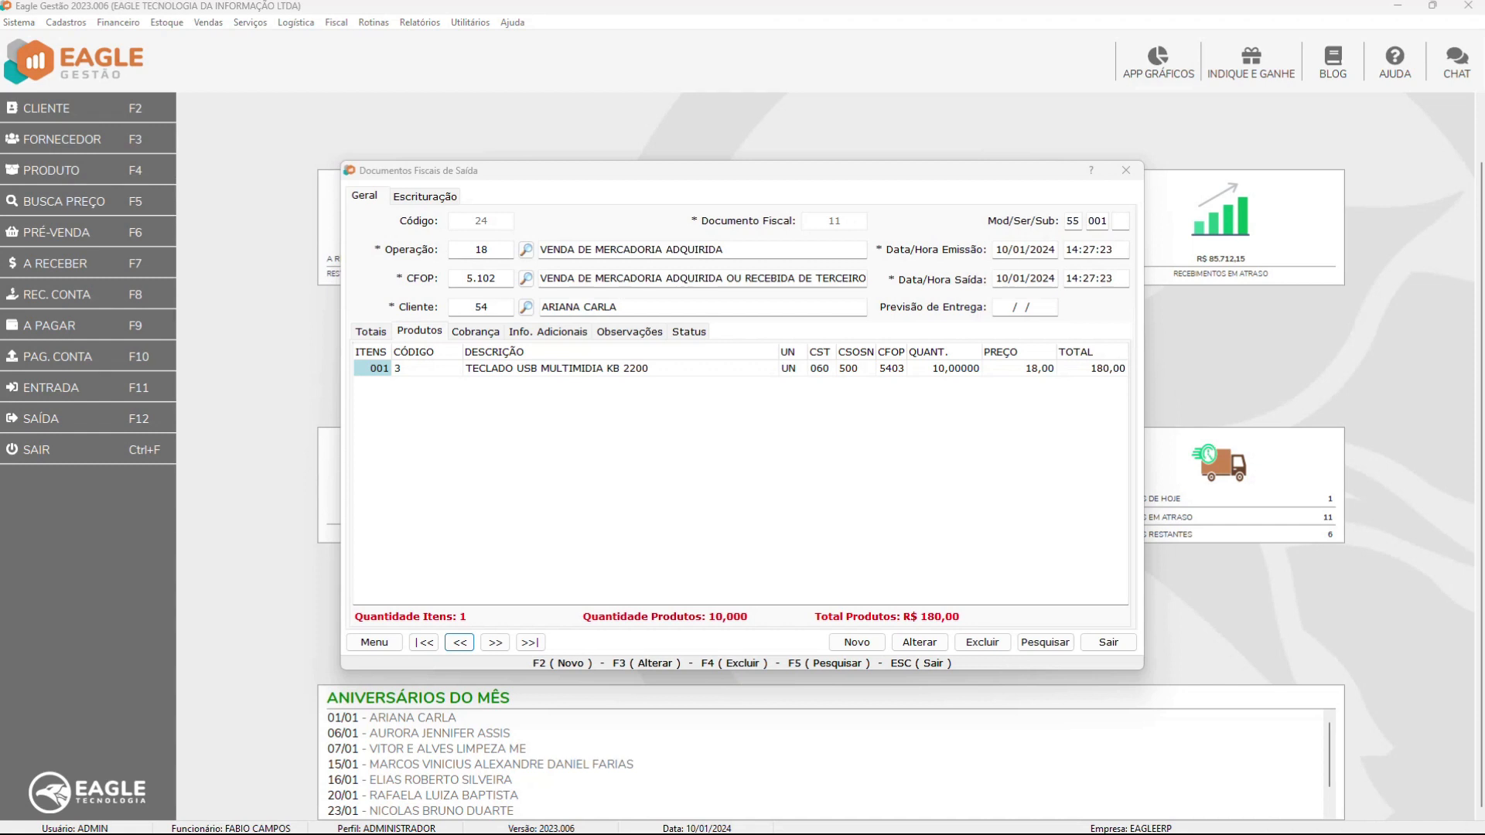
{"action": "left_click", "coordinate": [375, 642]}
Transmit NF-e 11 from the document's Menu
{"action": "left_click", "coordinate": [321, 498]}
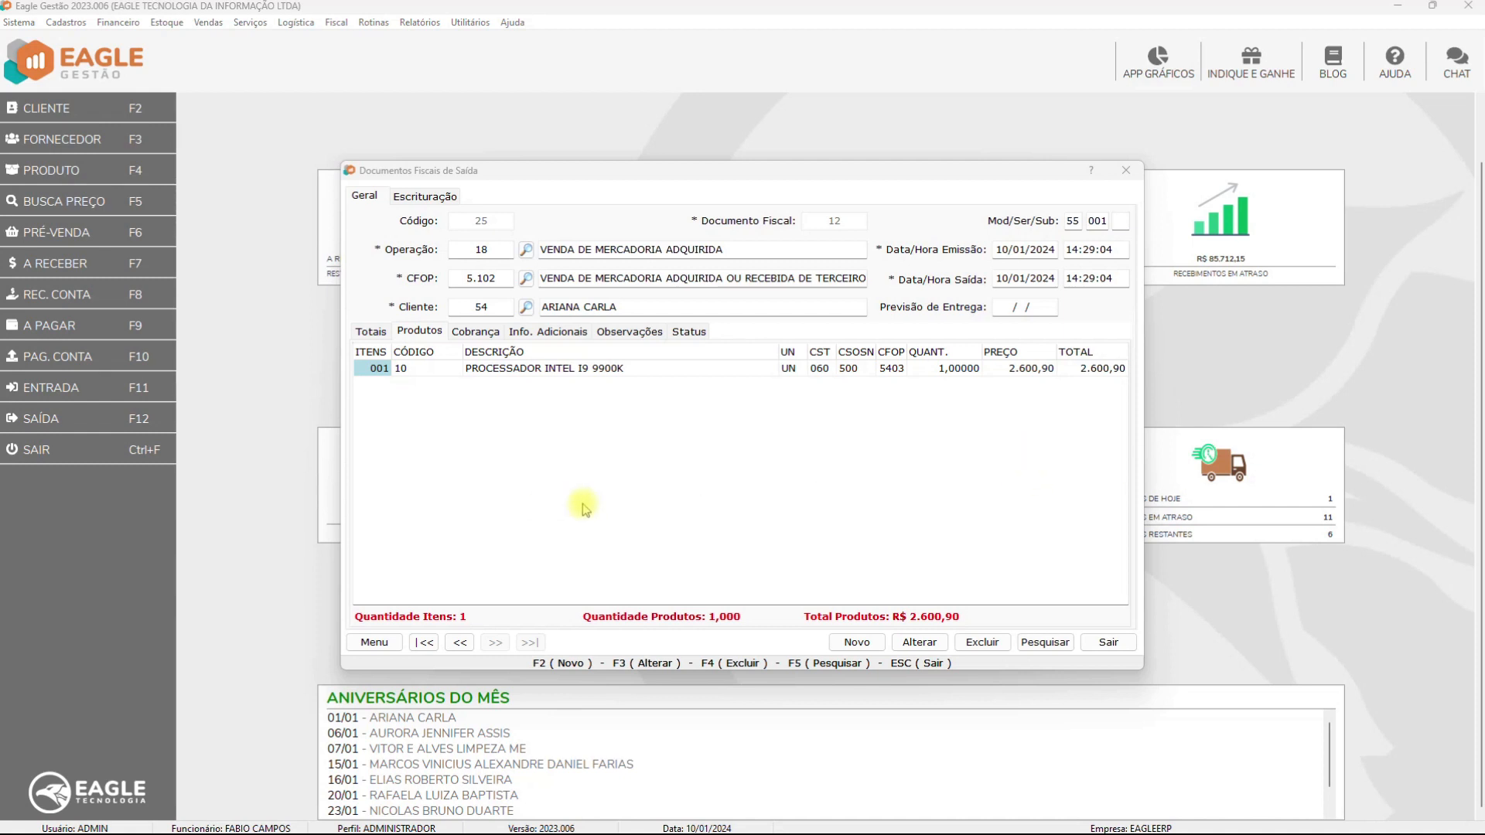
Transmit NF-e 12 from the document actions menu
{"action": "left_click", "coordinate": [367, 642]}
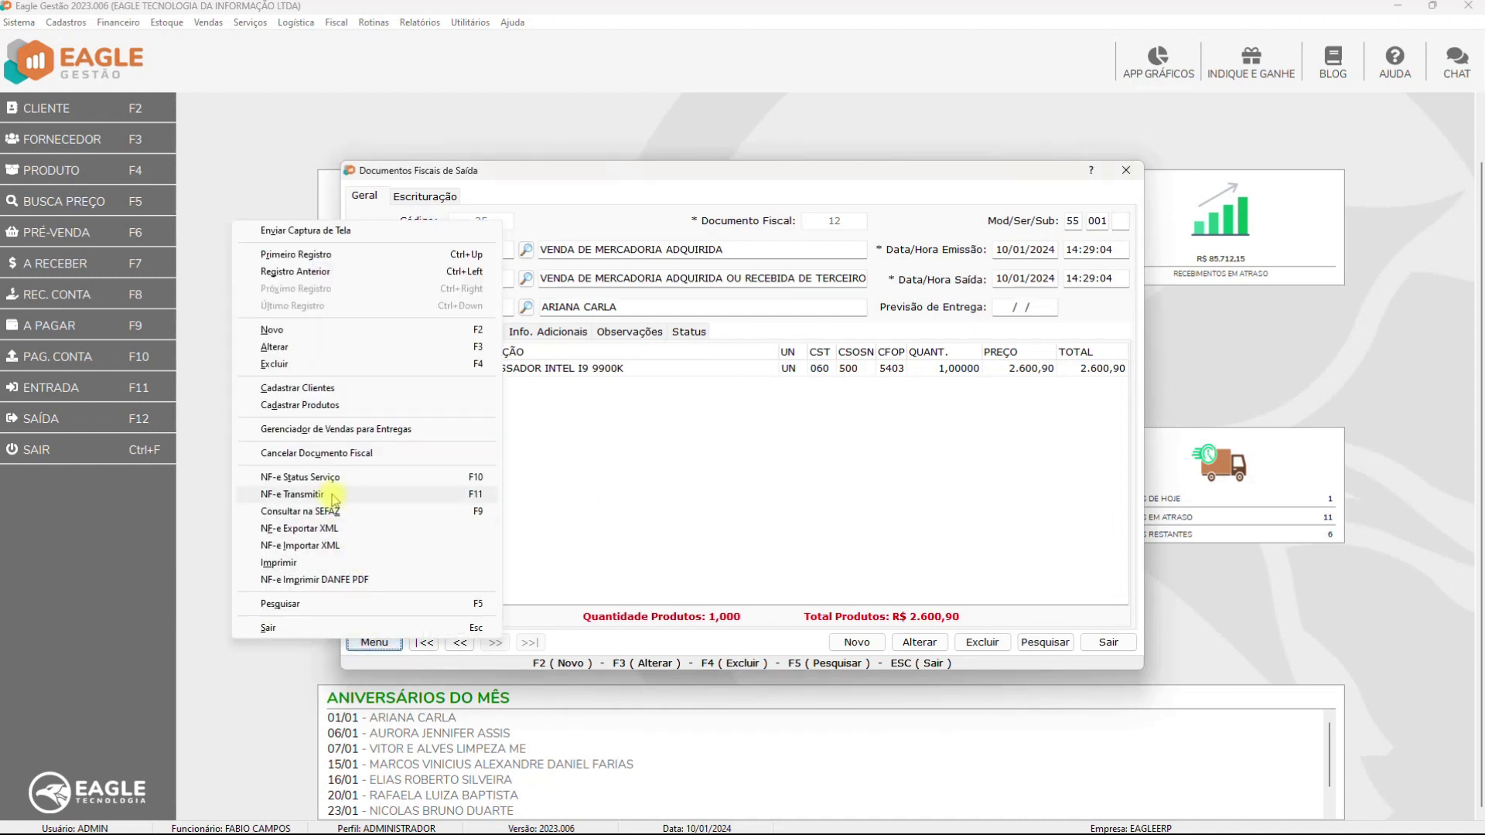
{"action": "left_click", "coordinate": [334, 495]}
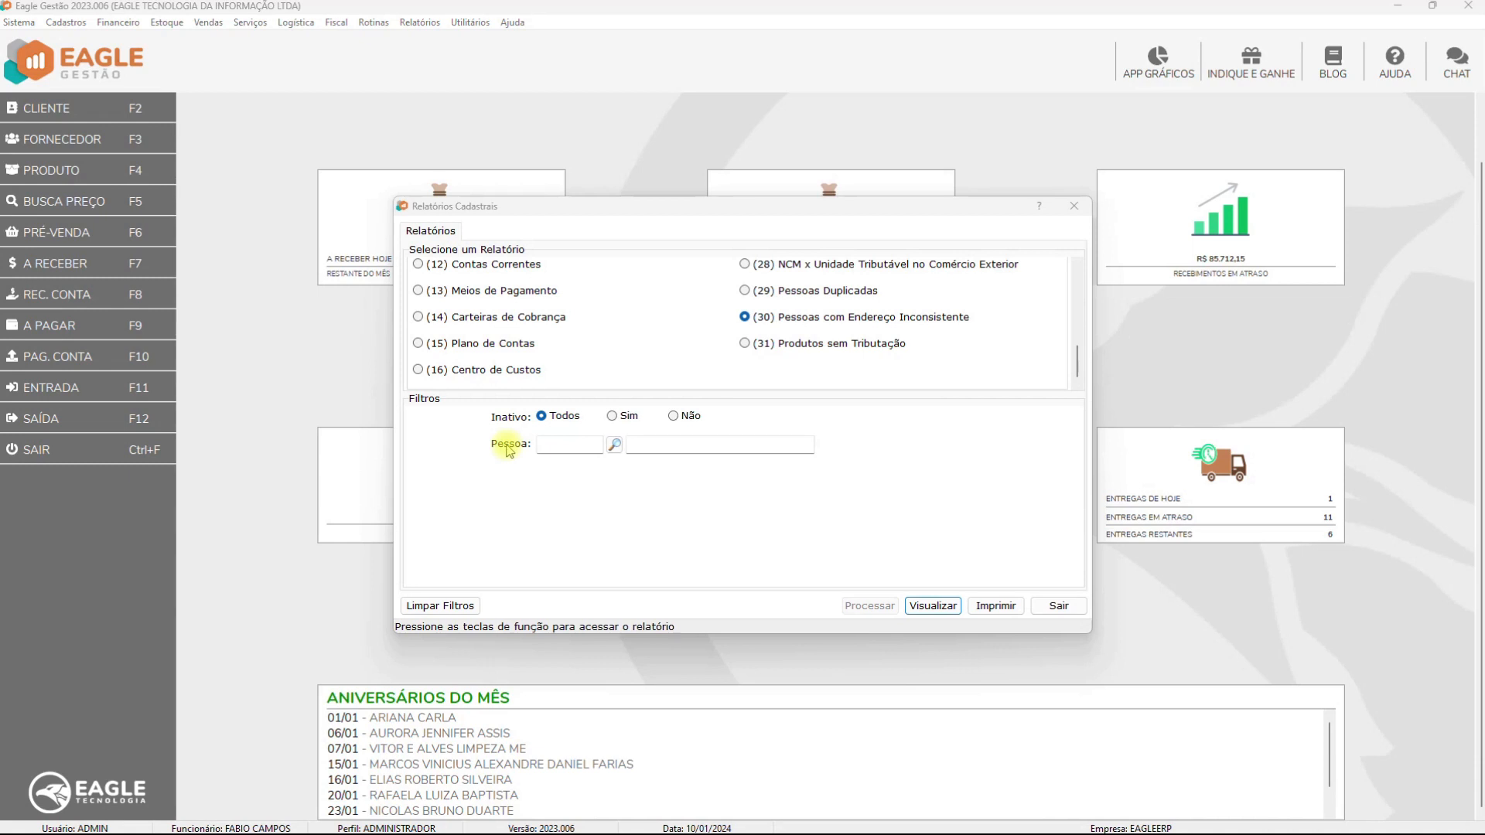
Leave the person filter empty and preview report (30) Pessoas com Endereço Inconsistente
{"action": "left_click", "coordinate": [615, 445]}
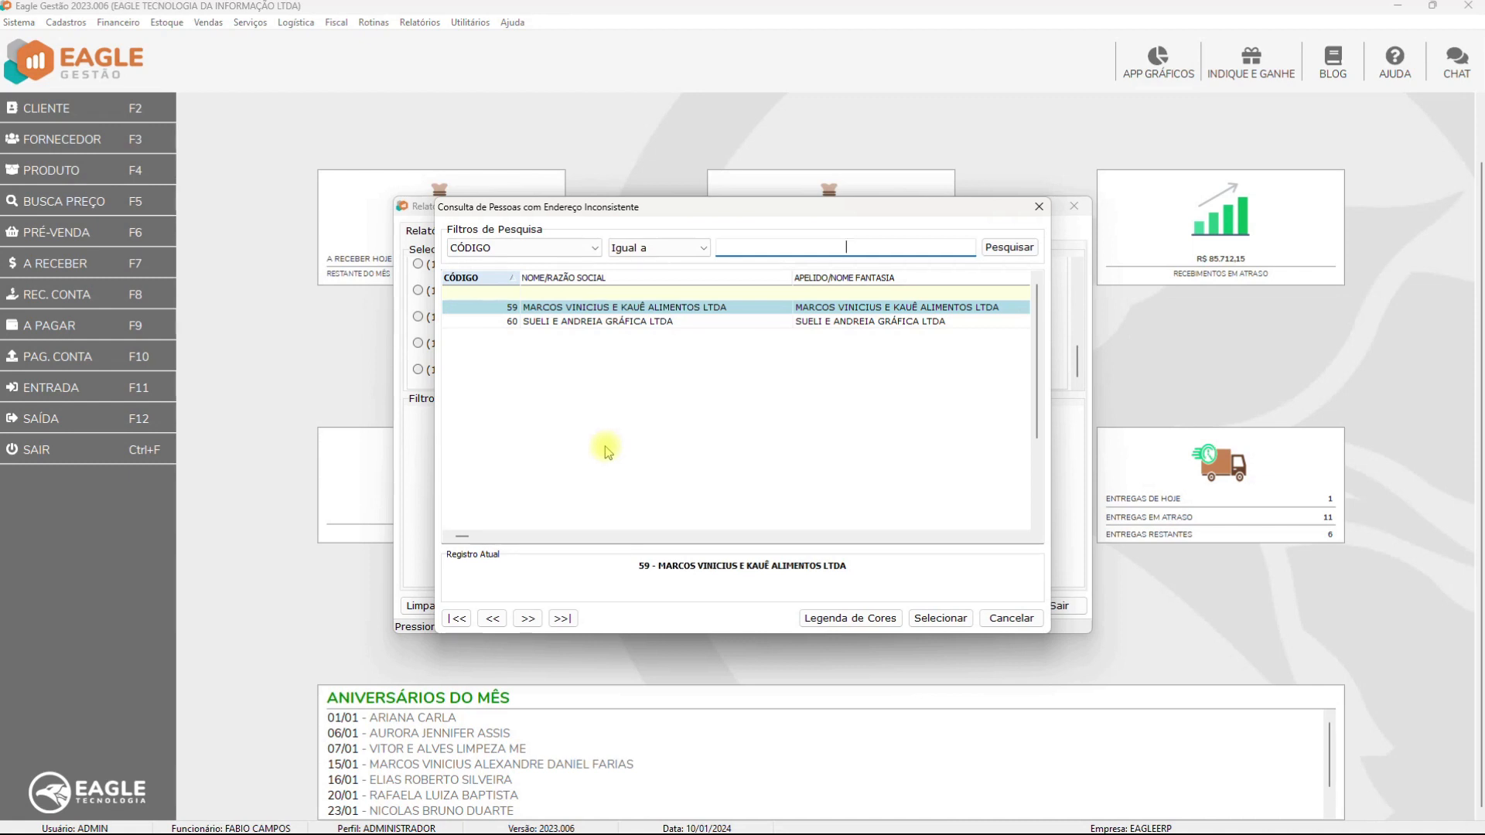
{"action": "left_click", "coordinate": [1029, 623]}
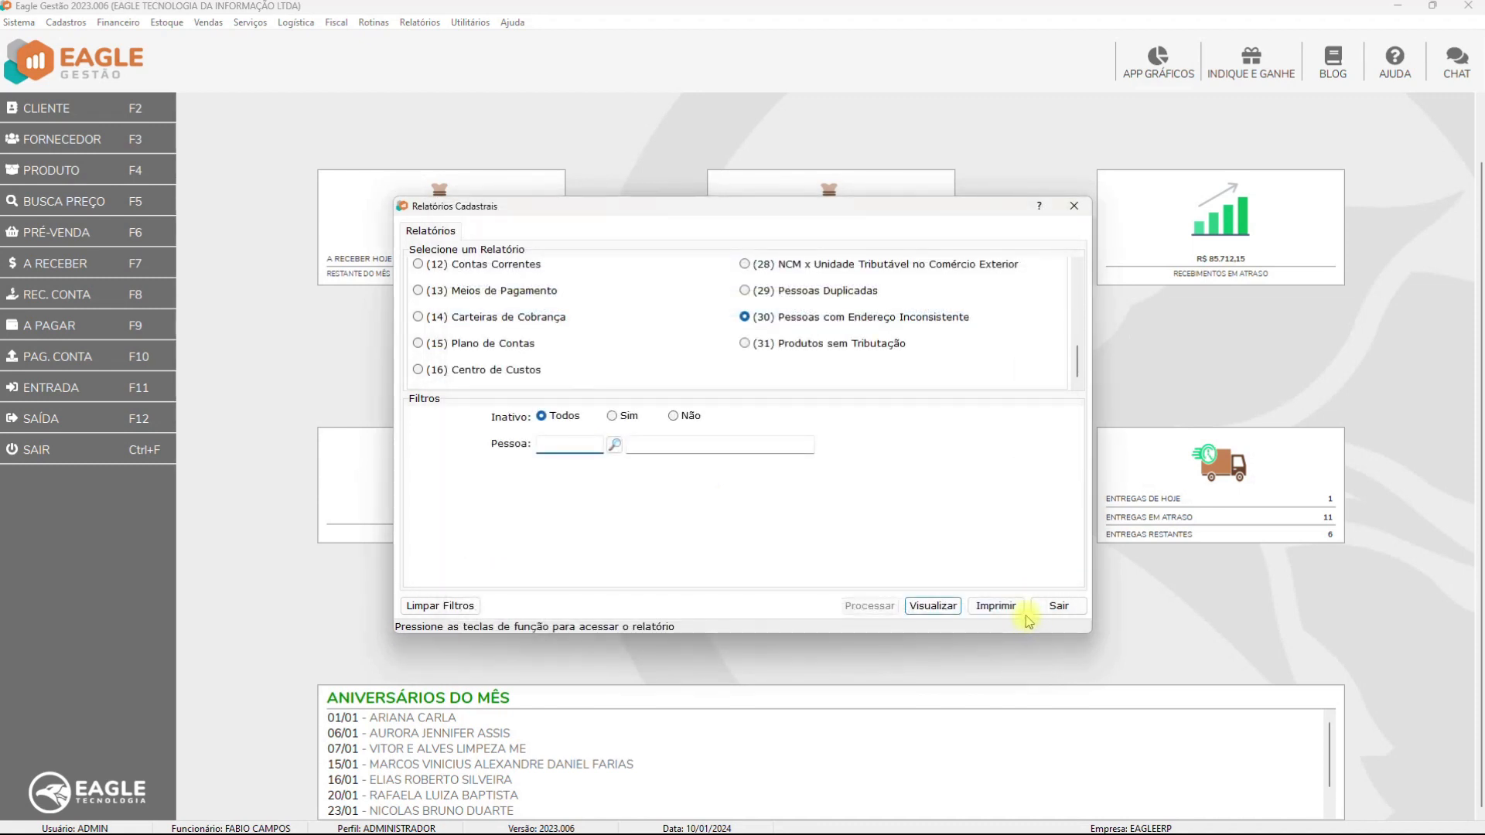
{"action": "left_click", "coordinate": [933, 606]}
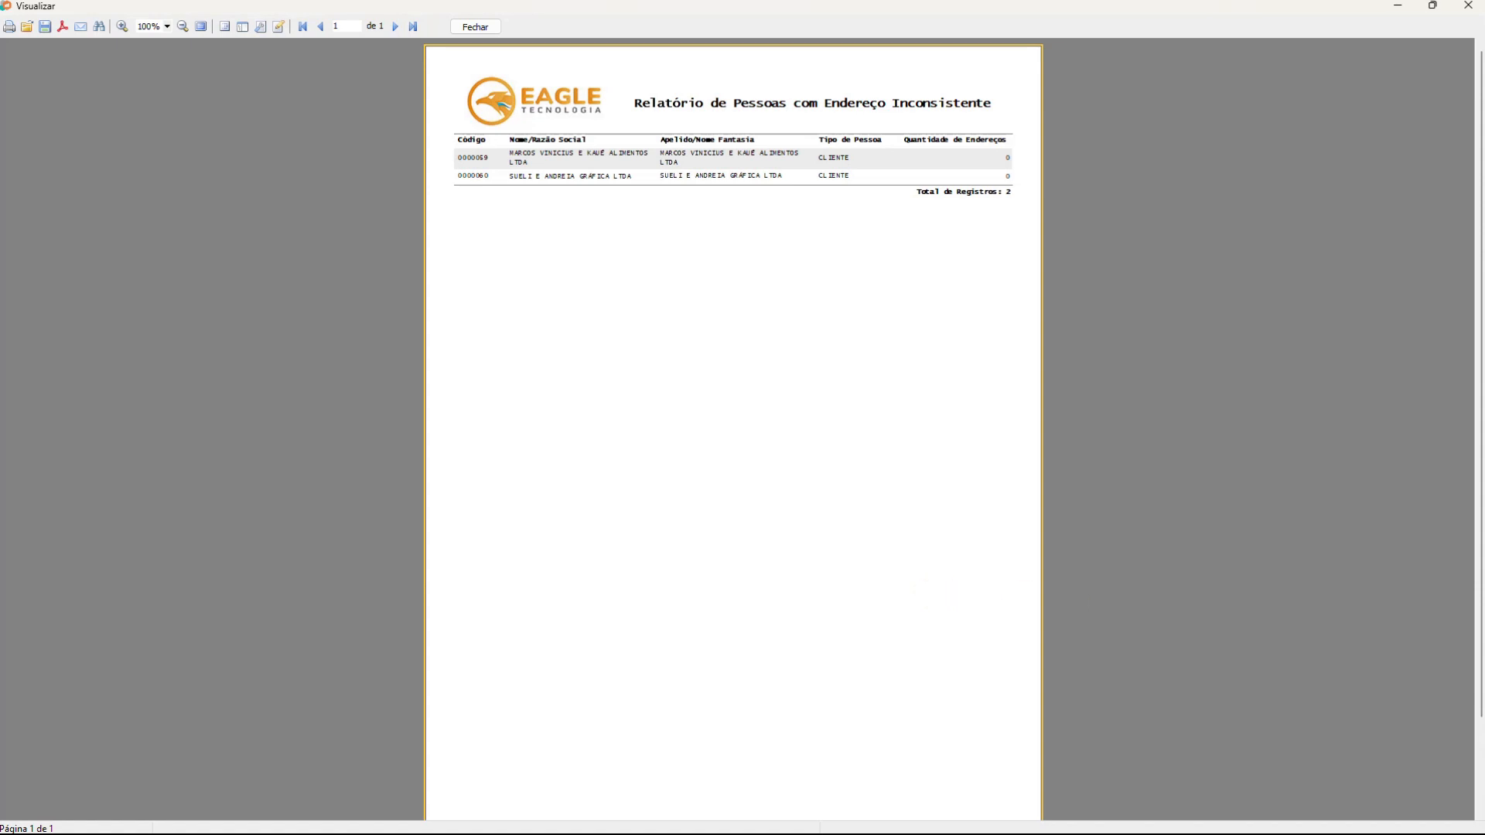
Scroll through the inconsistent-address report preview showing its two CLIENTE records
{"action": "scroll", "coordinate": [957, 471], "scroll_direction": "down", "scroll_amount": 2}
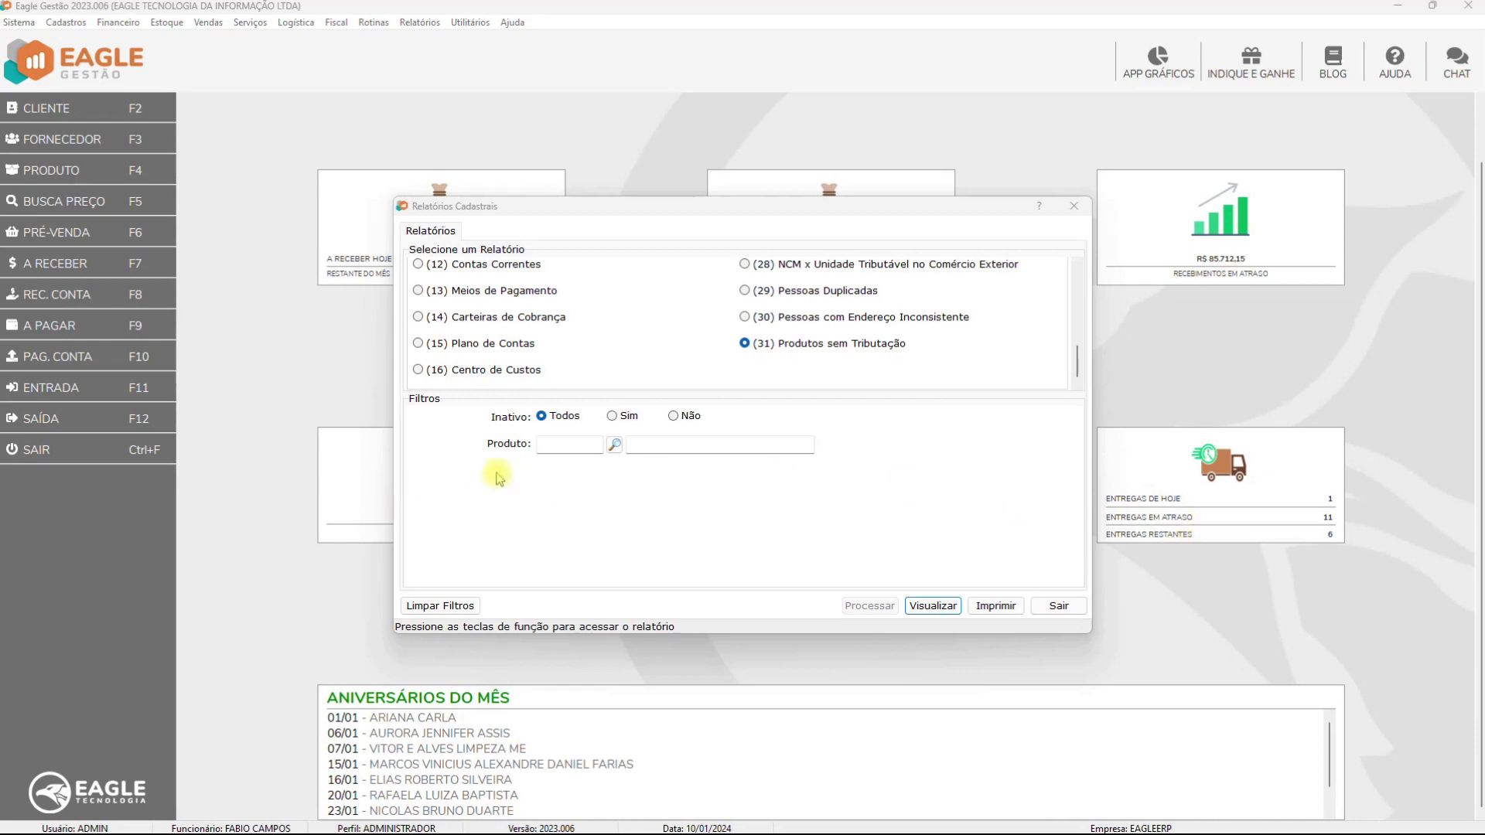
Leave the product filter empty and preview the Produtos sem Tributação Padrão report
{"action": "left_click", "coordinate": [615, 446]}
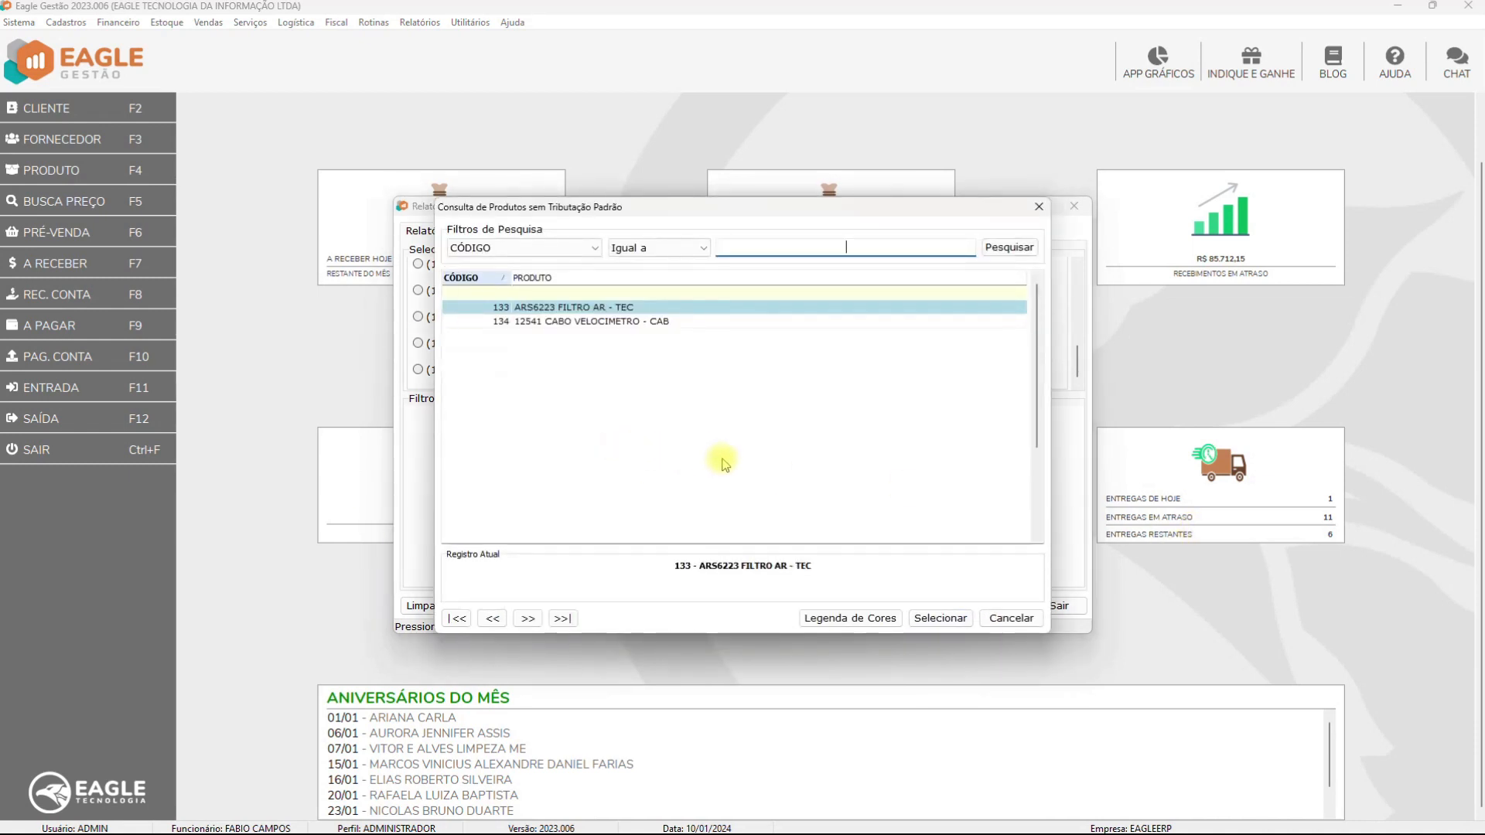
{"action": "left_click", "coordinate": [1007, 619]}
{"action": "left_click", "coordinate": [936, 606]}
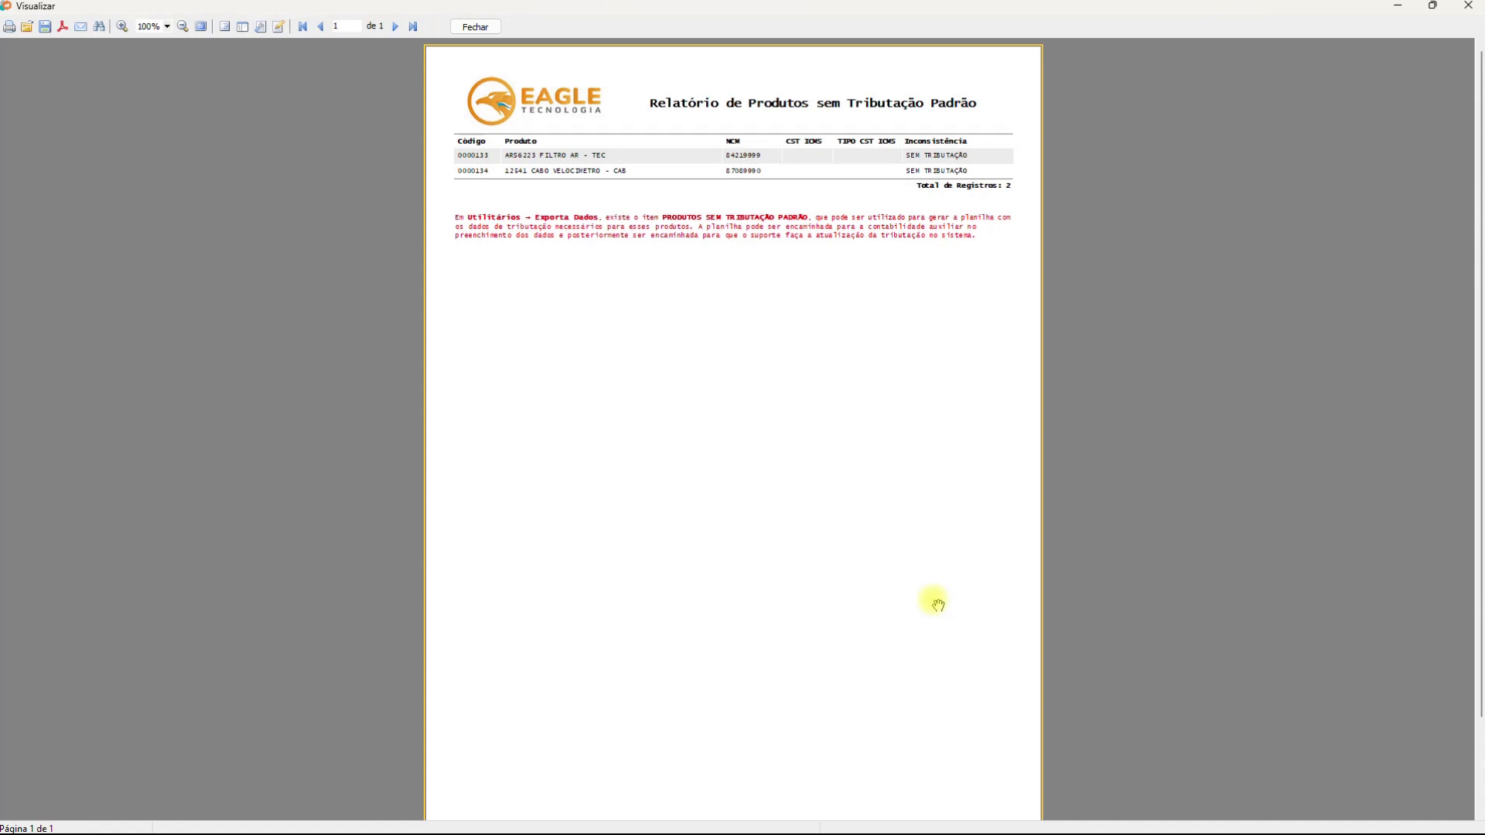
Scroll through the products-without-taxation preview, then close it with Fechar
{"action": "scroll", "coordinate": [805, 545], "scroll_direction": "down", "scroll_amount": 2}
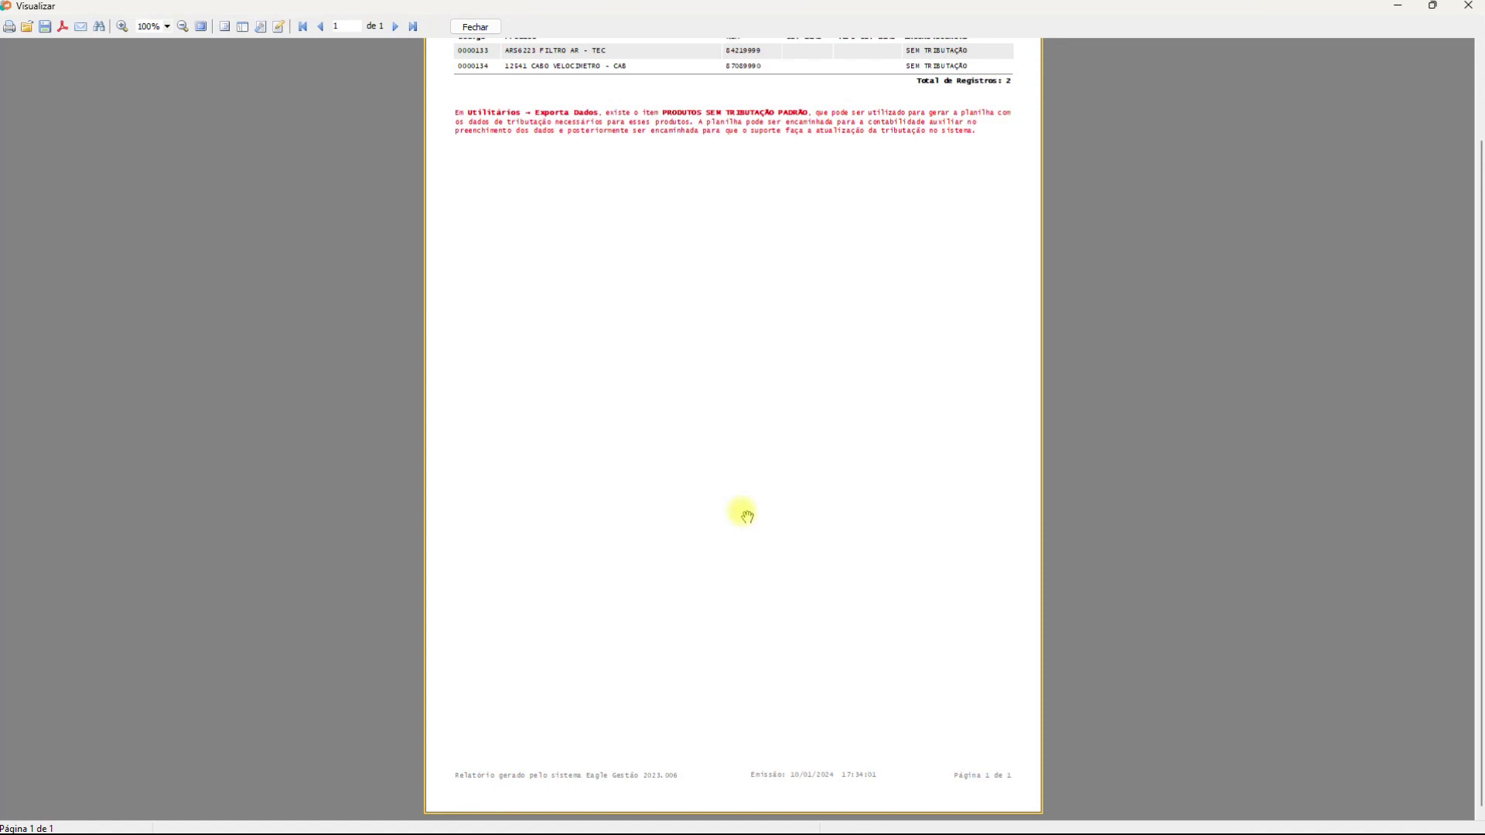
{"action": "scroll", "coordinate": [747, 516], "scroll_direction": "up", "scroll_amount": 3}
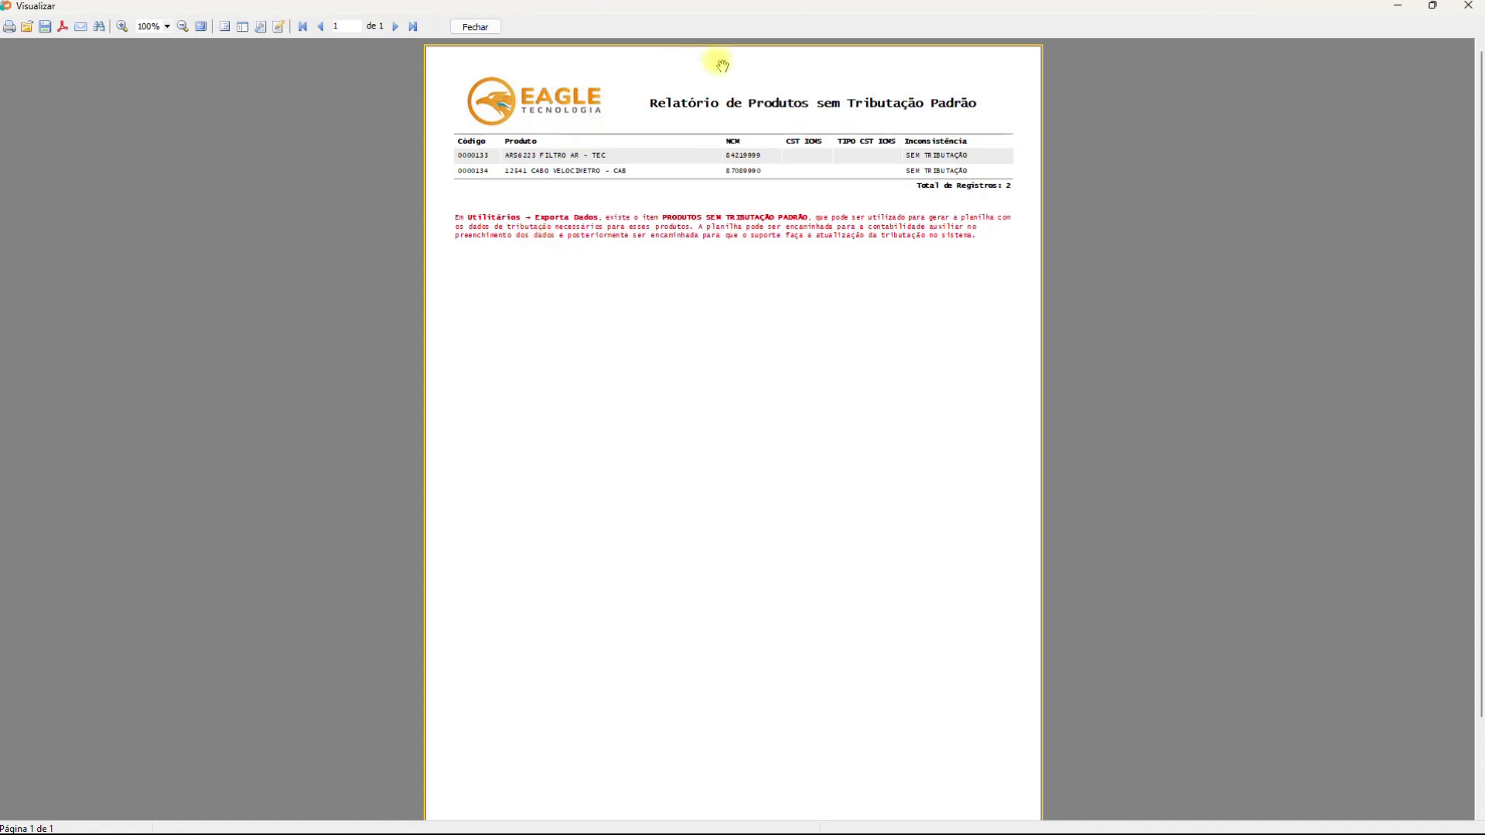
{"action": "left_click", "coordinate": [495, 27]}
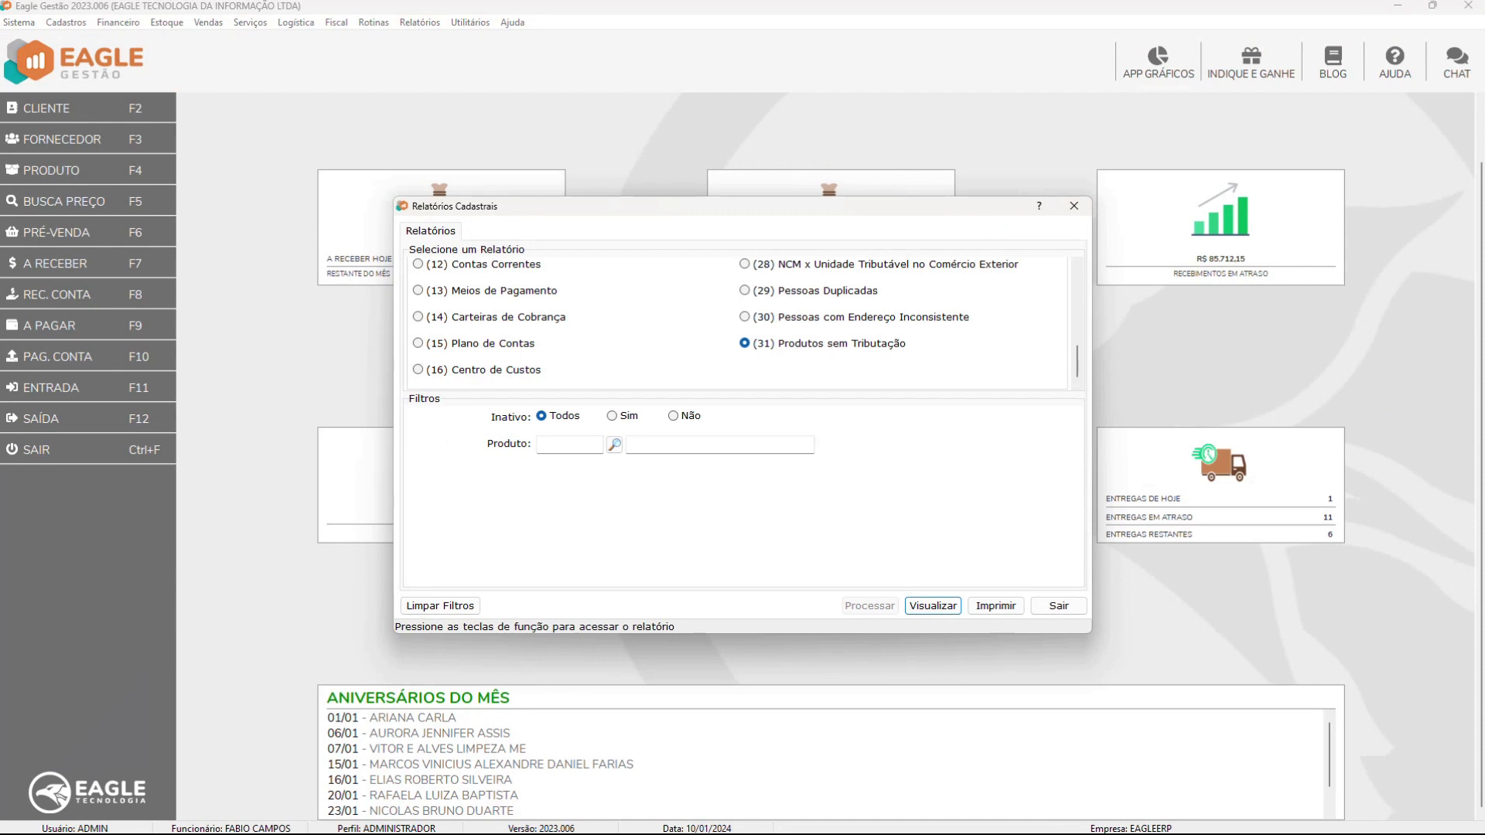
Exit the registry reports module and go to Utilitários > Exportar Dados
{"action": "left_click", "coordinate": [1059, 605]}
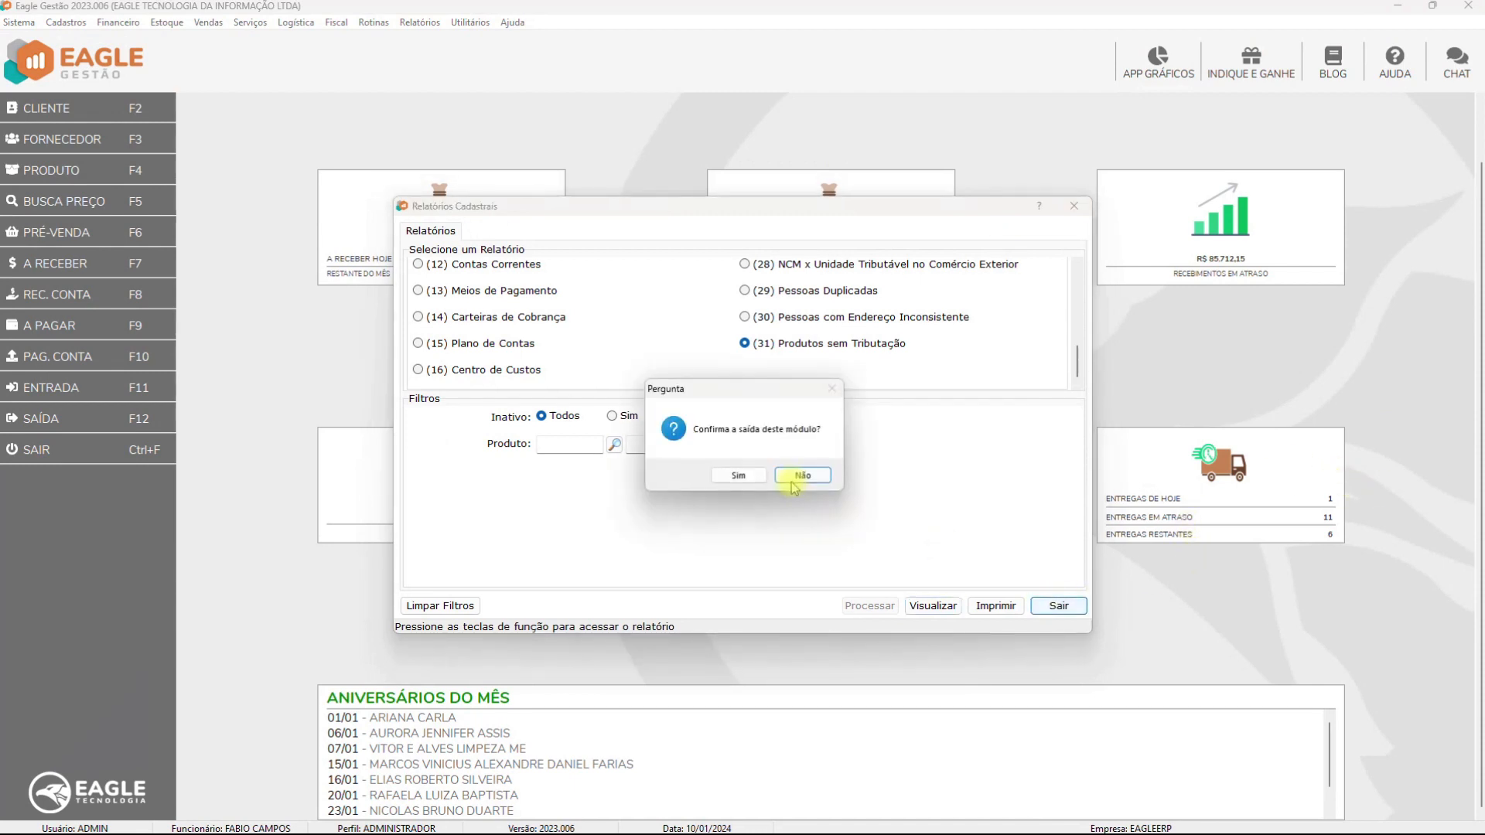
{"action": "left_click", "coordinate": [740, 475]}
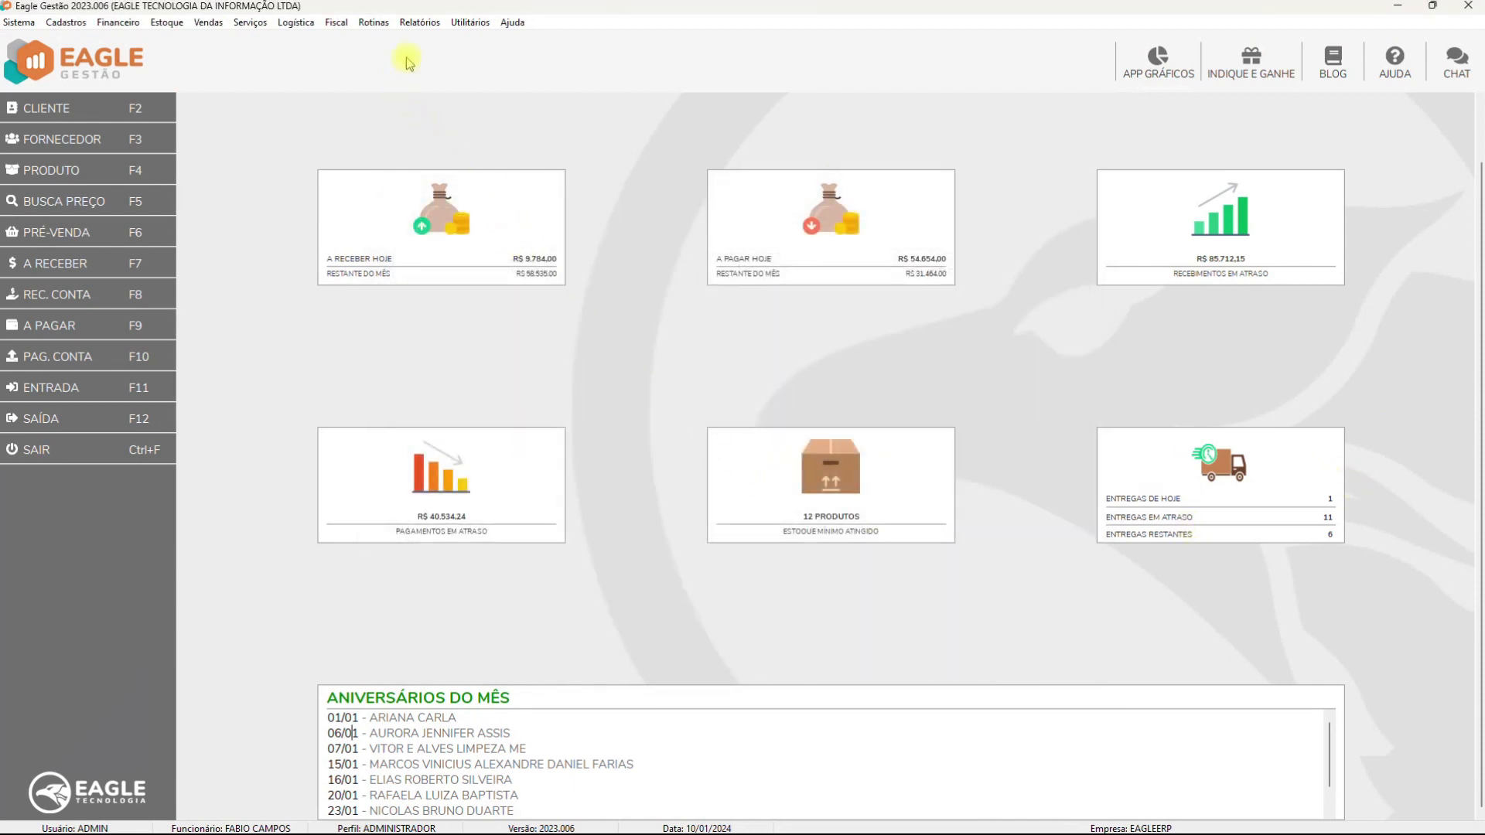
{"action": "left_click", "coordinate": [470, 23]}
{"action": "left_click", "coordinate": [509, 115]}
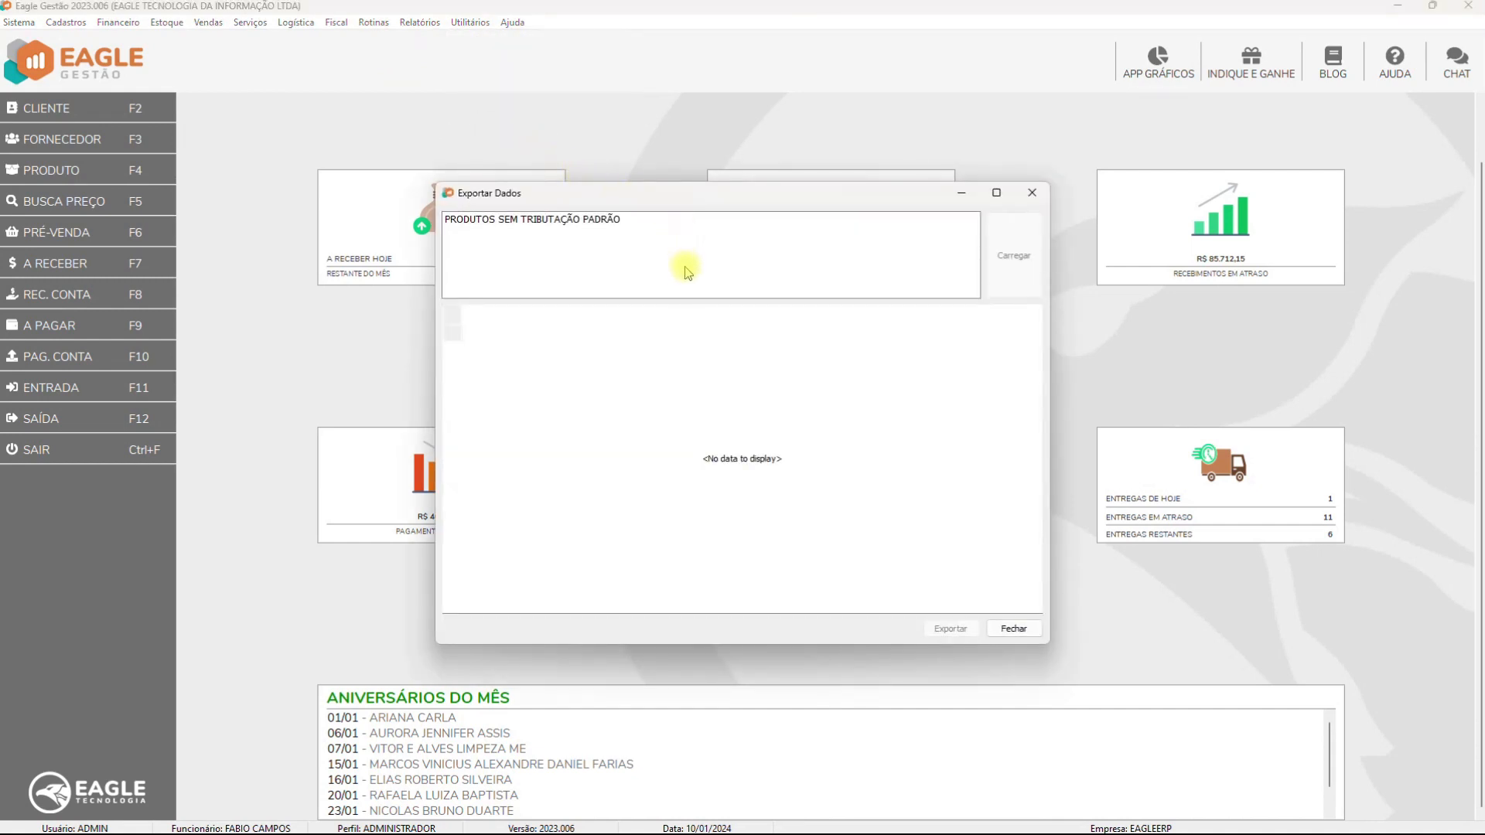
Load the PRODUTOS SEM TRIBUTAÇÃO PADRÃO query, mark both product rows, and export them
{"action": "triple_click", "coordinate": [609, 221]}
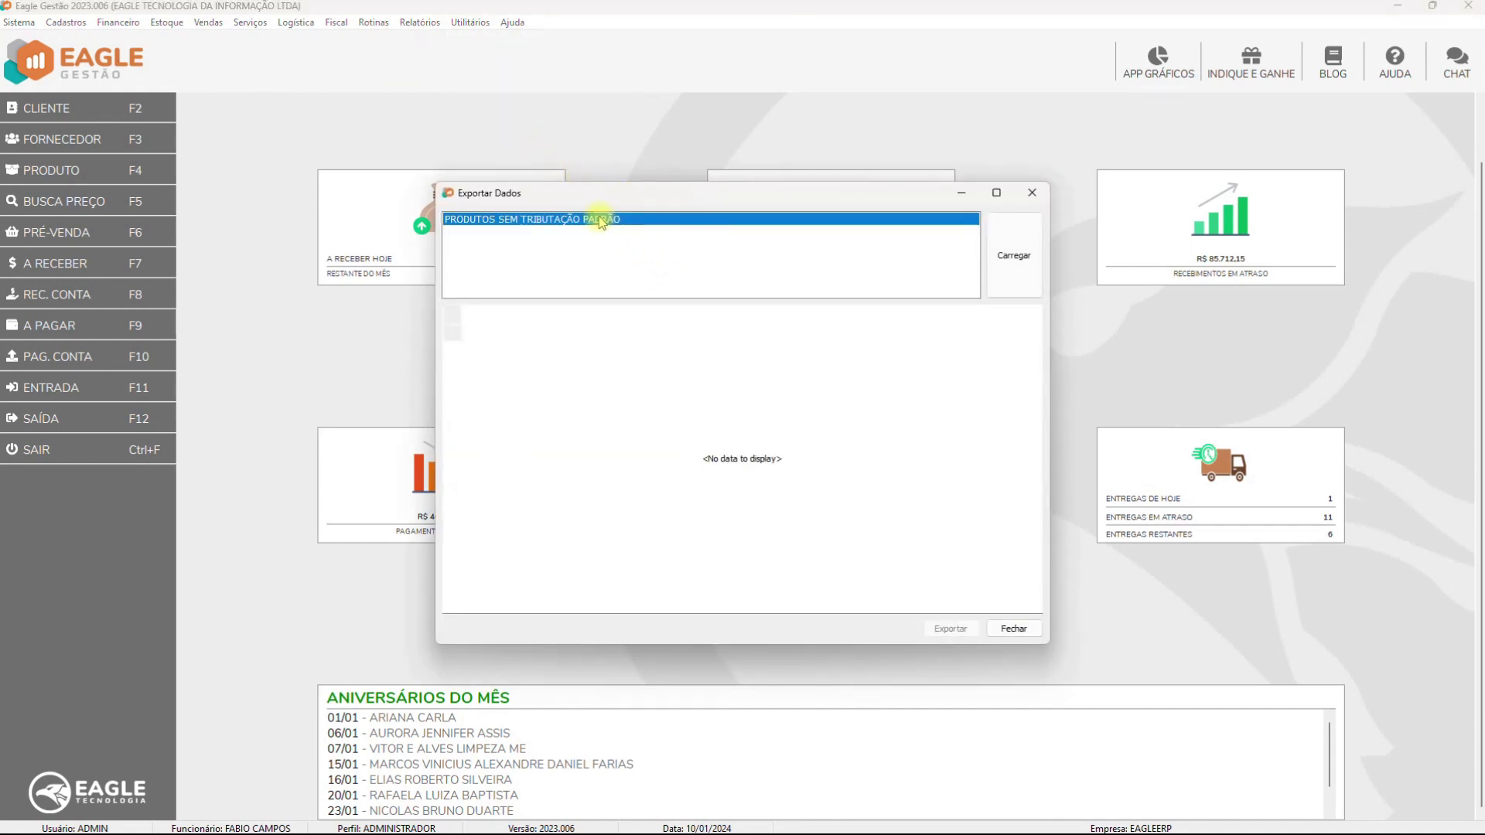
{"action": "left_click", "coordinate": [1016, 263]}
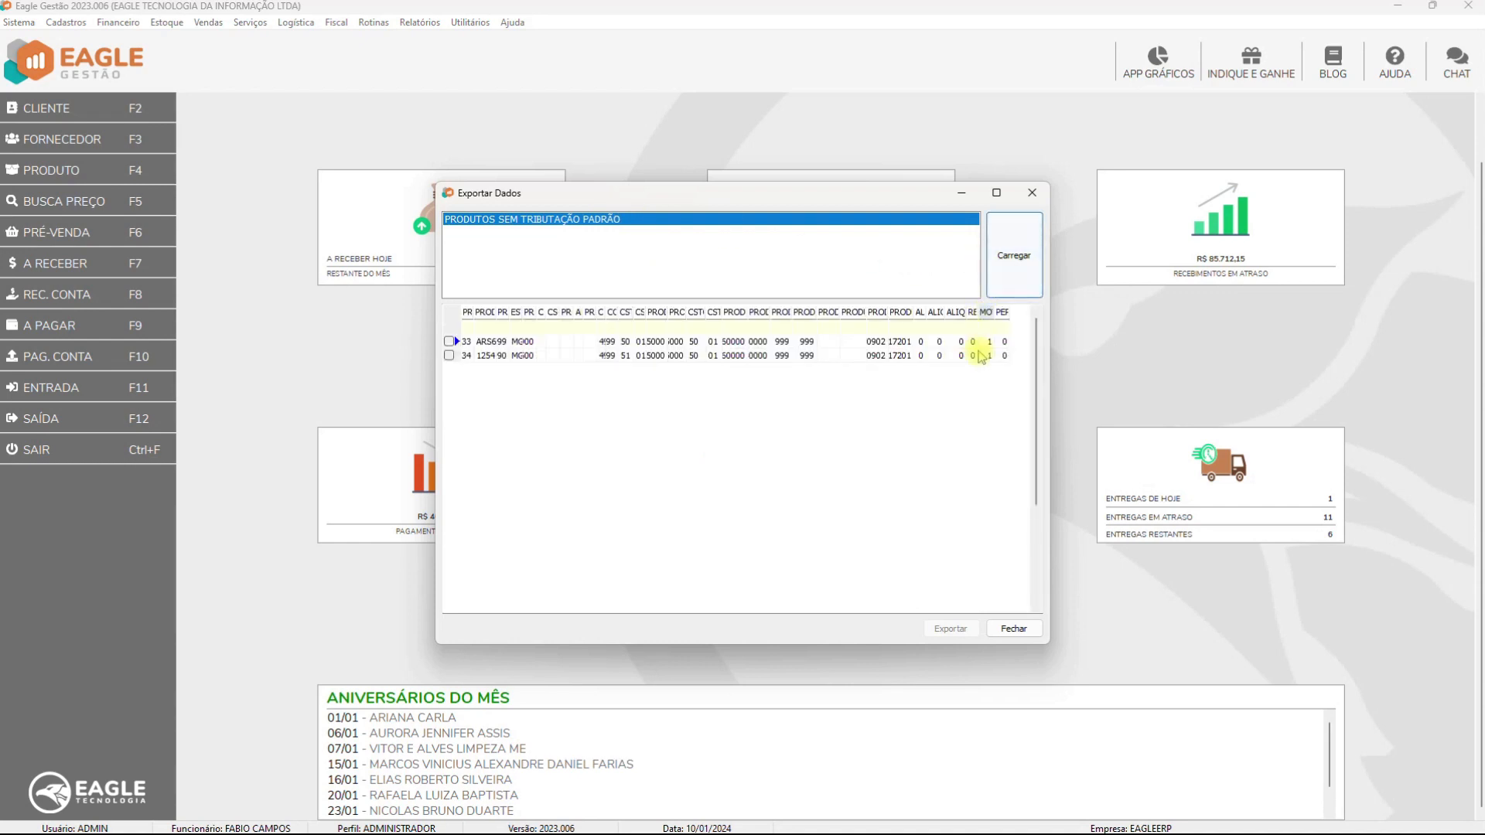
{"action": "left_click", "coordinate": [866, 454]}
{"action": "right_click", "coordinate": [864, 453]}
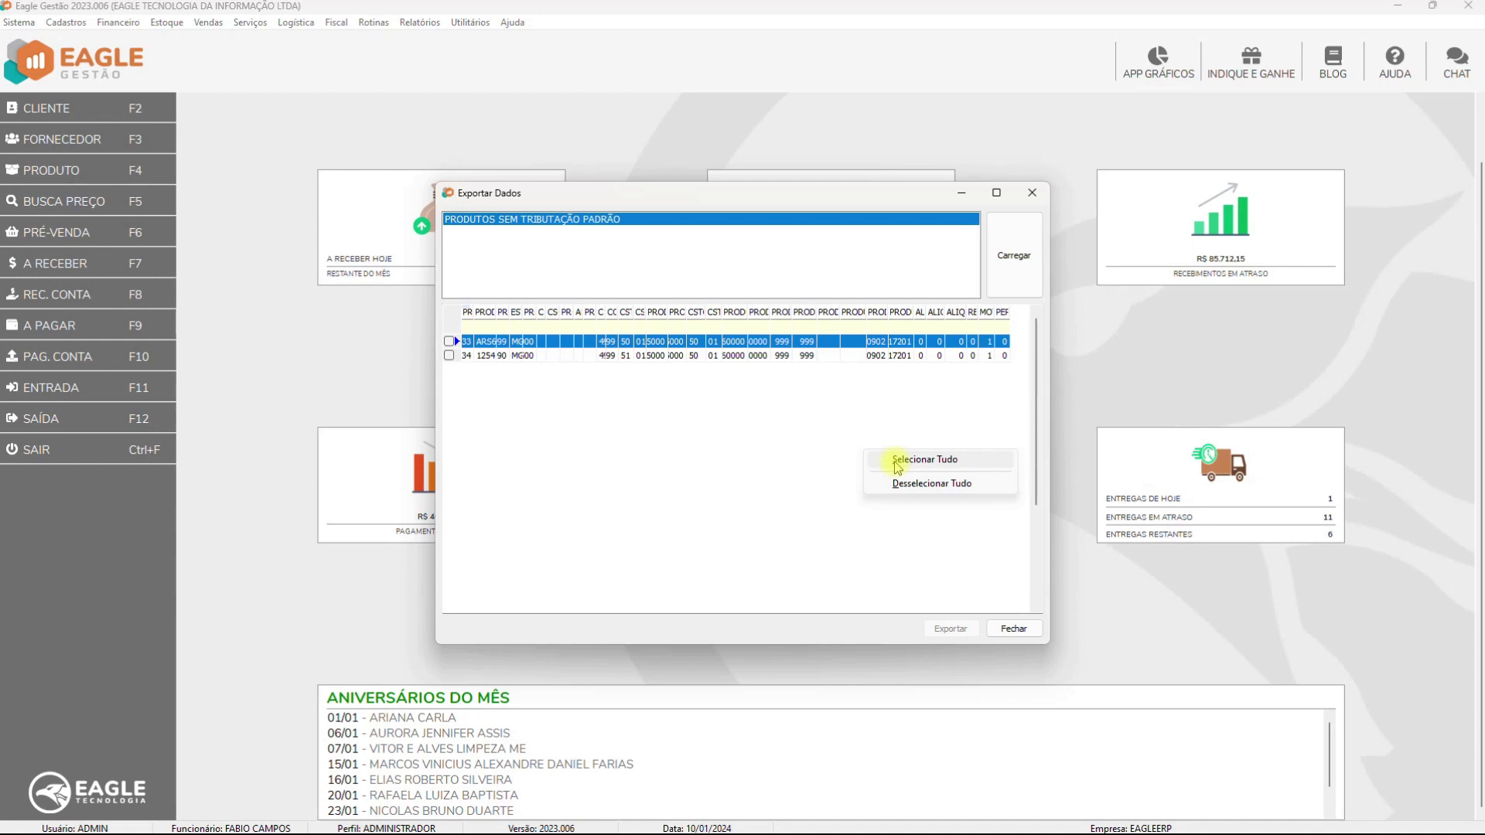
{"action": "left_click", "coordinate": [896, 461]}
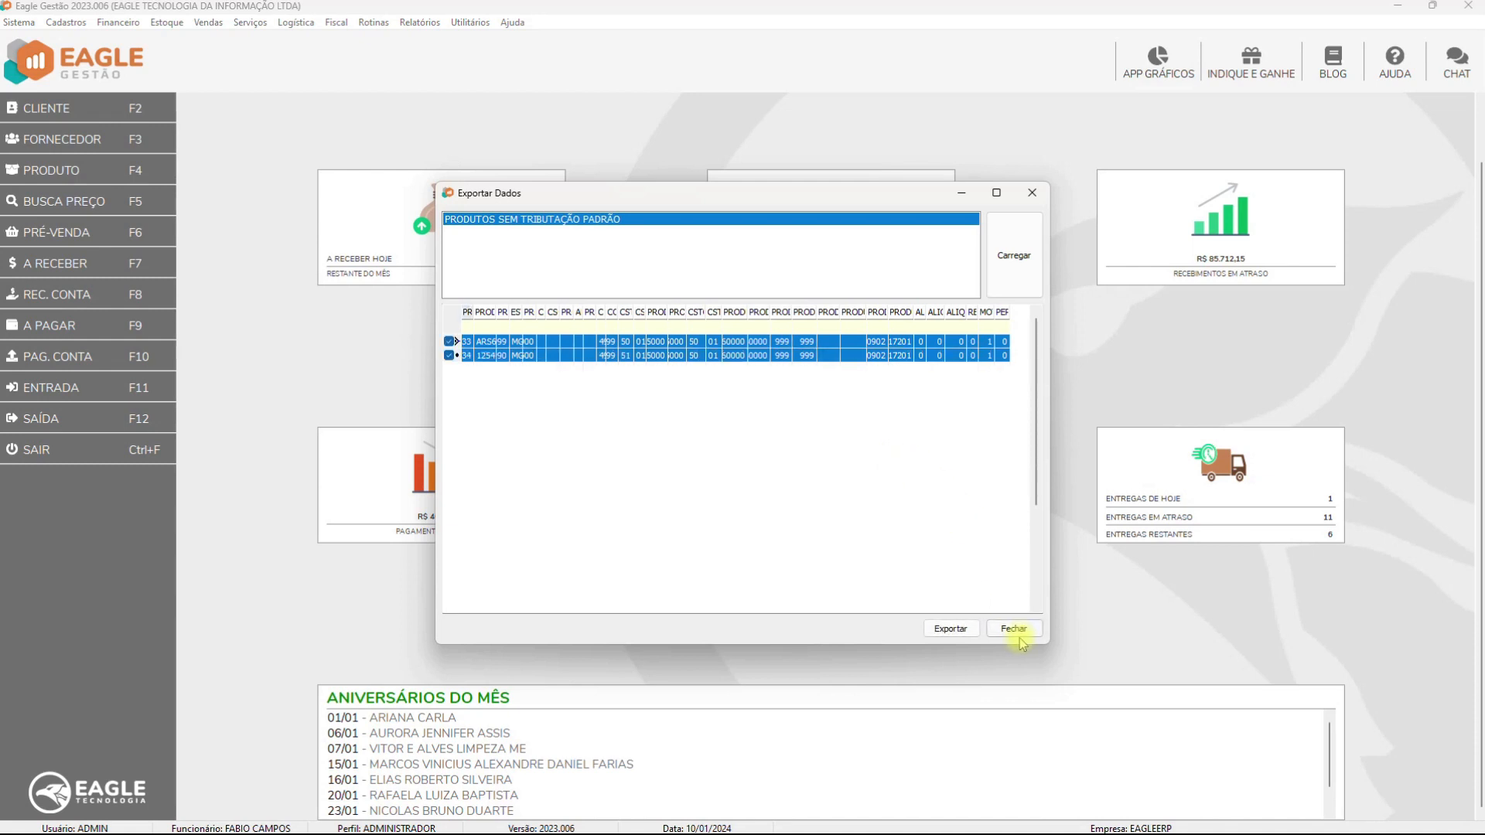
{"action": "left_click", "coordinate": [959, 631]}
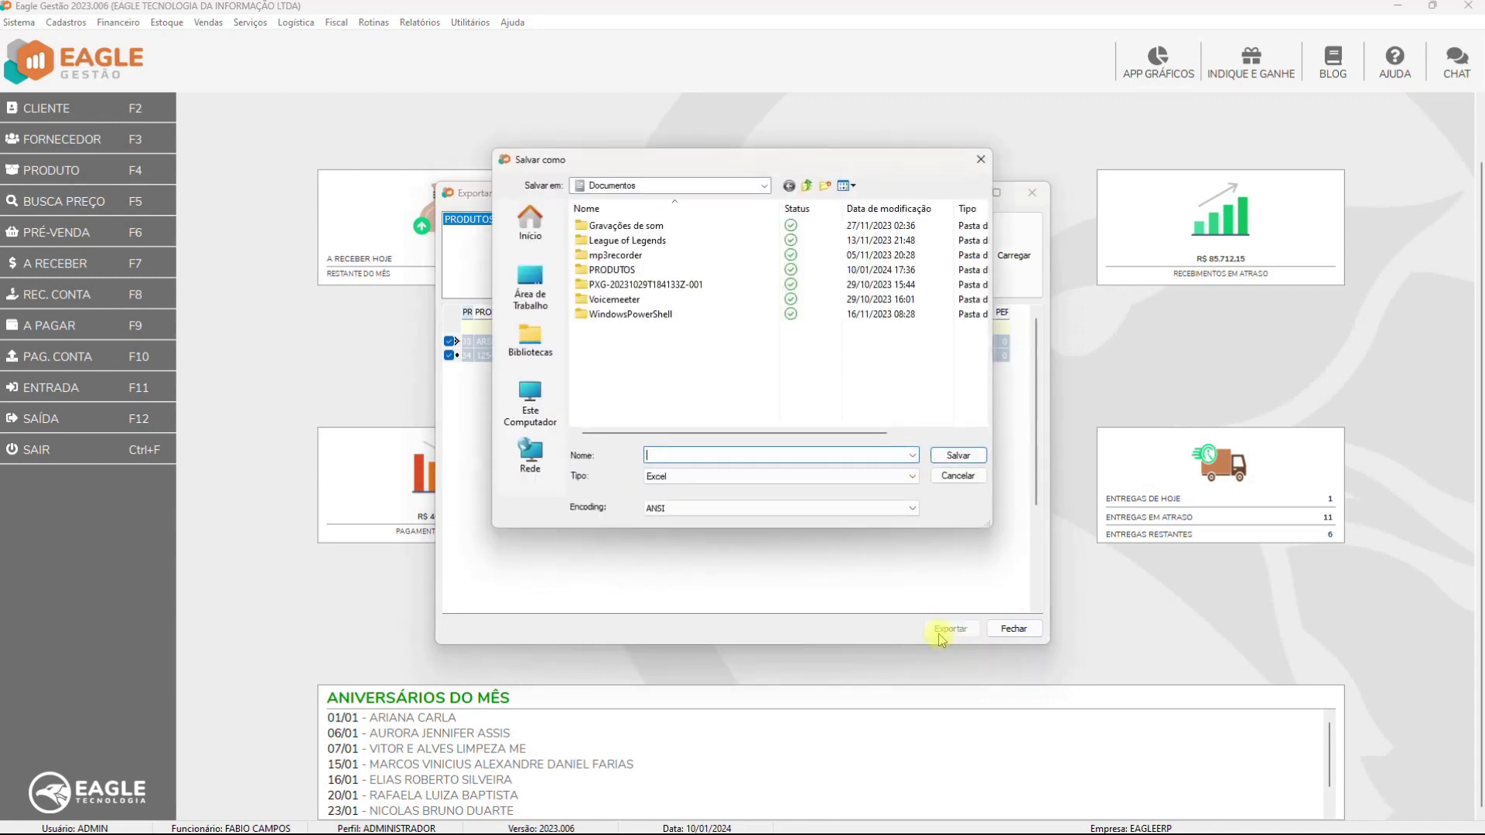
Save the export as produtos_sem_tributacao_padrao in the PRODUTOS folder
{"action": "double_click", "coordinate": [612, 269]}
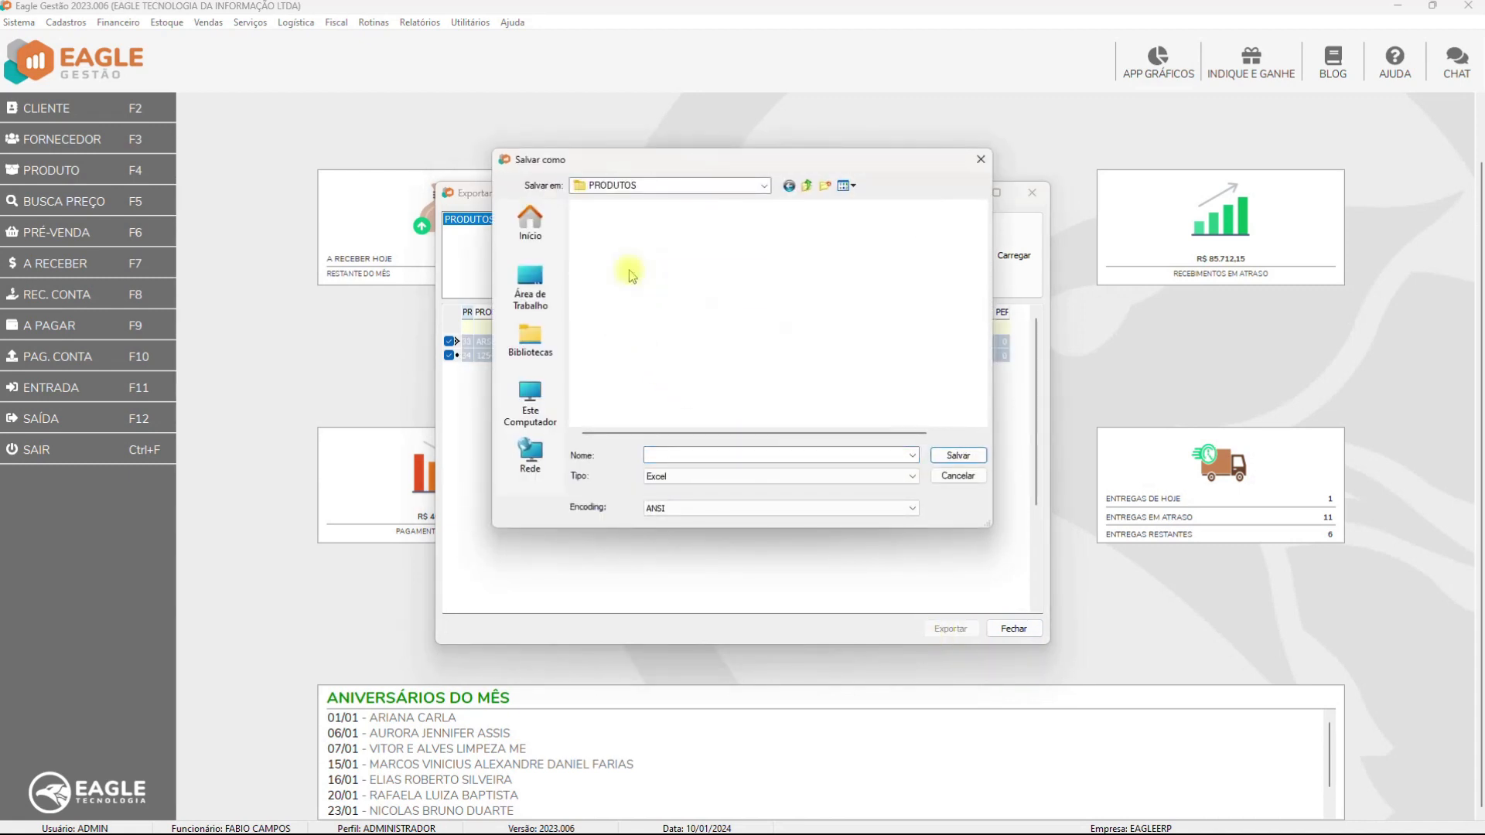
{"action": "left_click", "coordinate": [694, 458]}
{"action": "type", "text": "produtos_sem_tributacao_padrao"}
{"action": "left_click", "coordinate": [957, 456]}
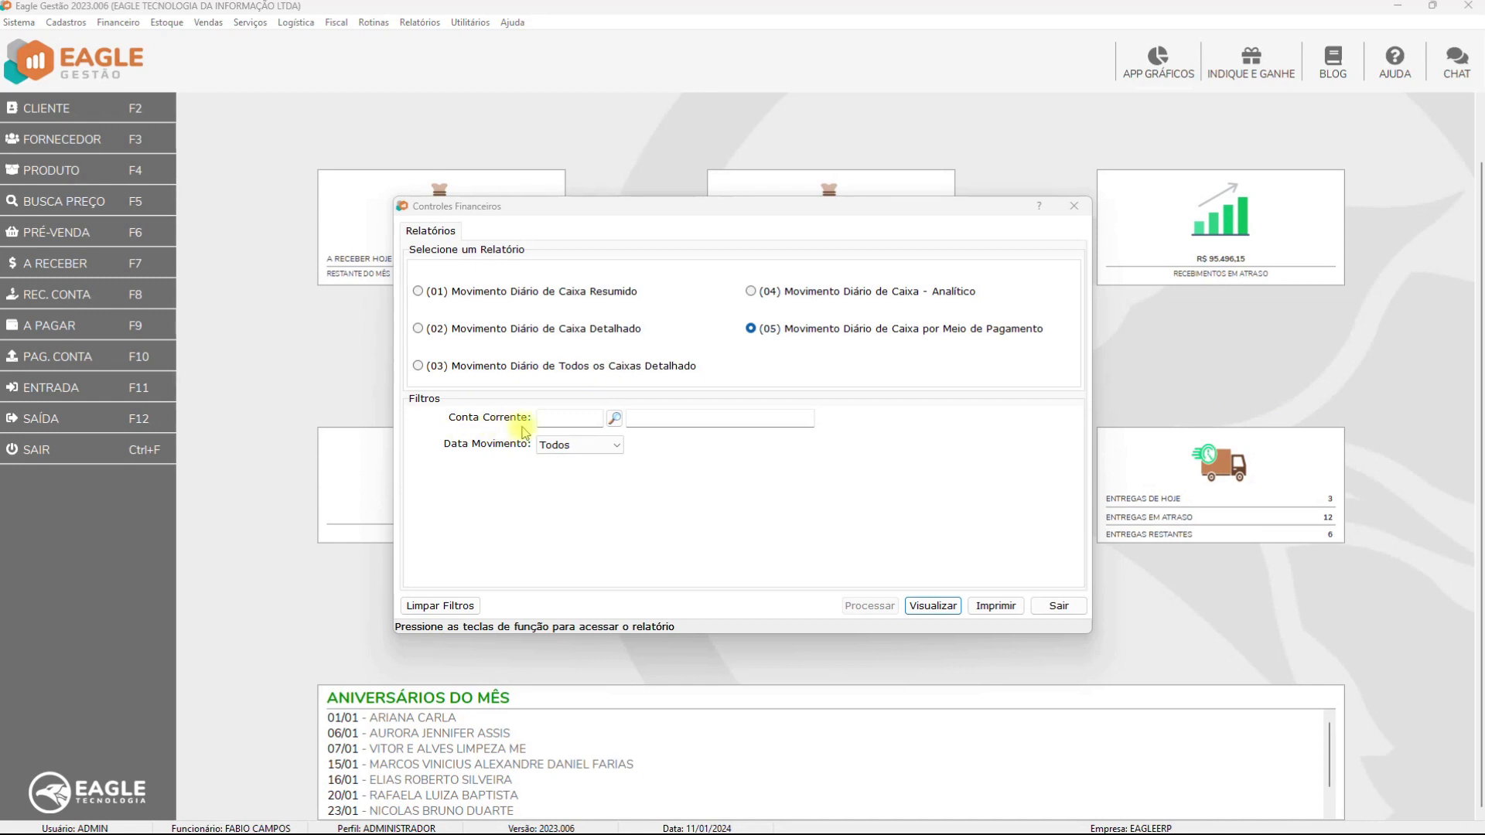
Set the Conta Corrente filter to the COFRE account
{"action": "left_click", "coordinate": [615, 418]}
{"action": "left_click", "coordinate": [567, 338]}
{"action": "double_click", "coordinate": [567, 339]}
{"action": "left_click", "coordinate": [569, 444]}
Limit Data Movimento to between 10/01/2024 and 11/01/2024 and preview the report
{"action": "left_click", "coordinate": [570, 535]}
{"action": "left_click", "coordinate": [632, 446]}
{"action": "type", "text": "10012024"}
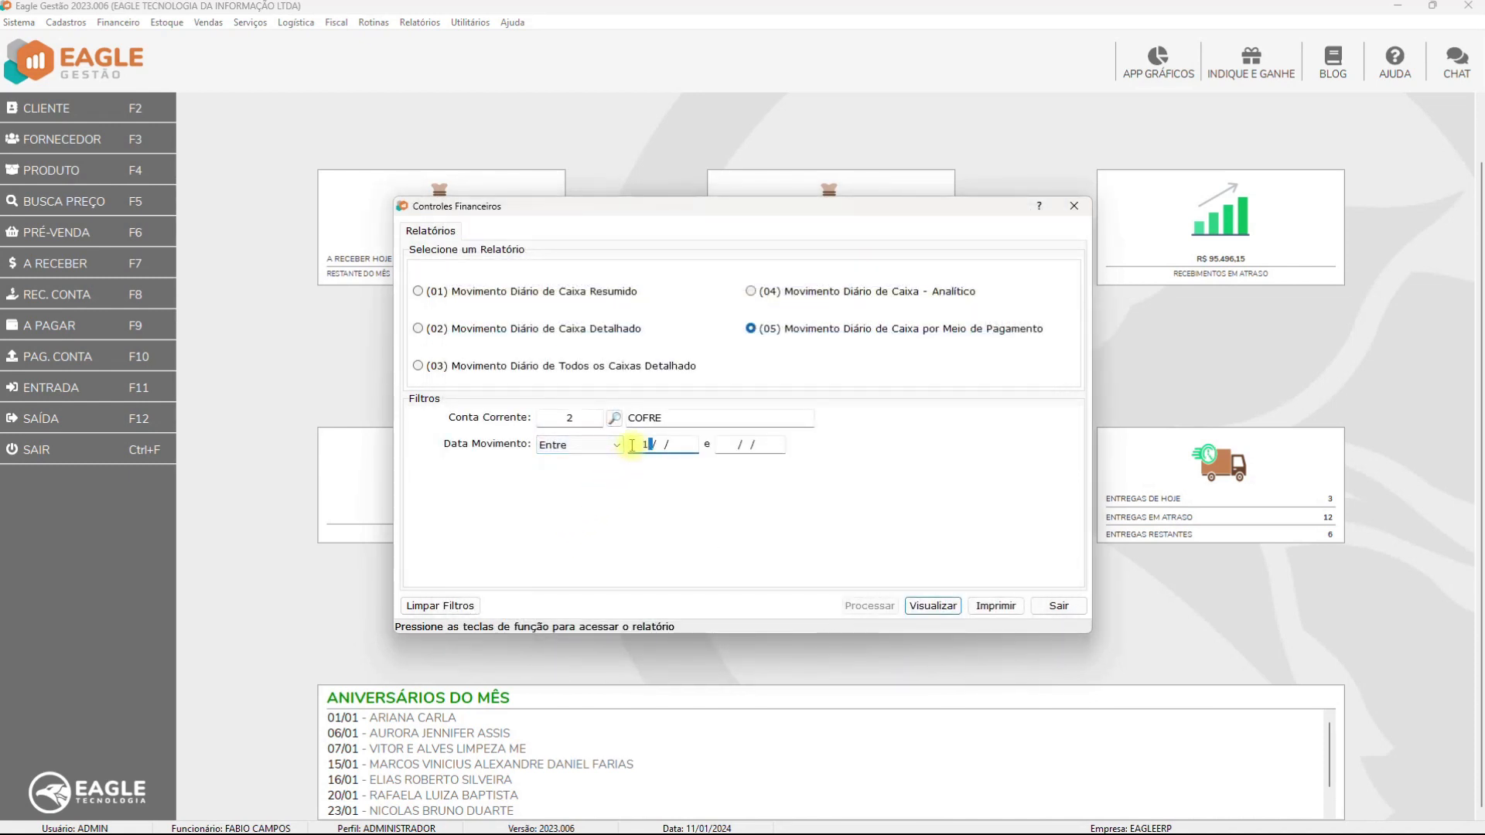
{"action": "key", "text": "Tab"}
{"action": "type", "text": "11/01/2024"}
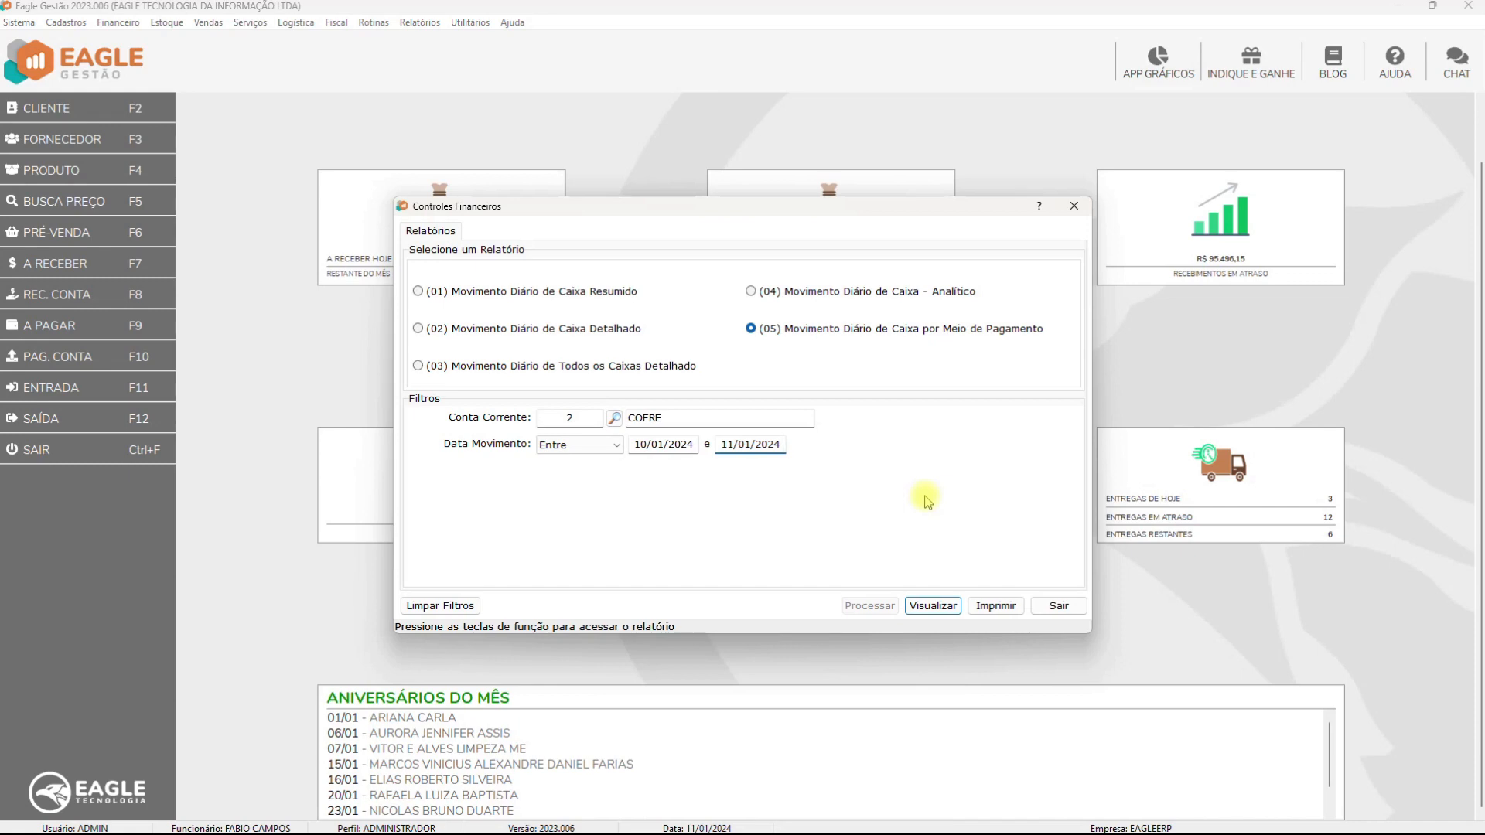
{"action": "left_click", "coordinate": [937, 605]}
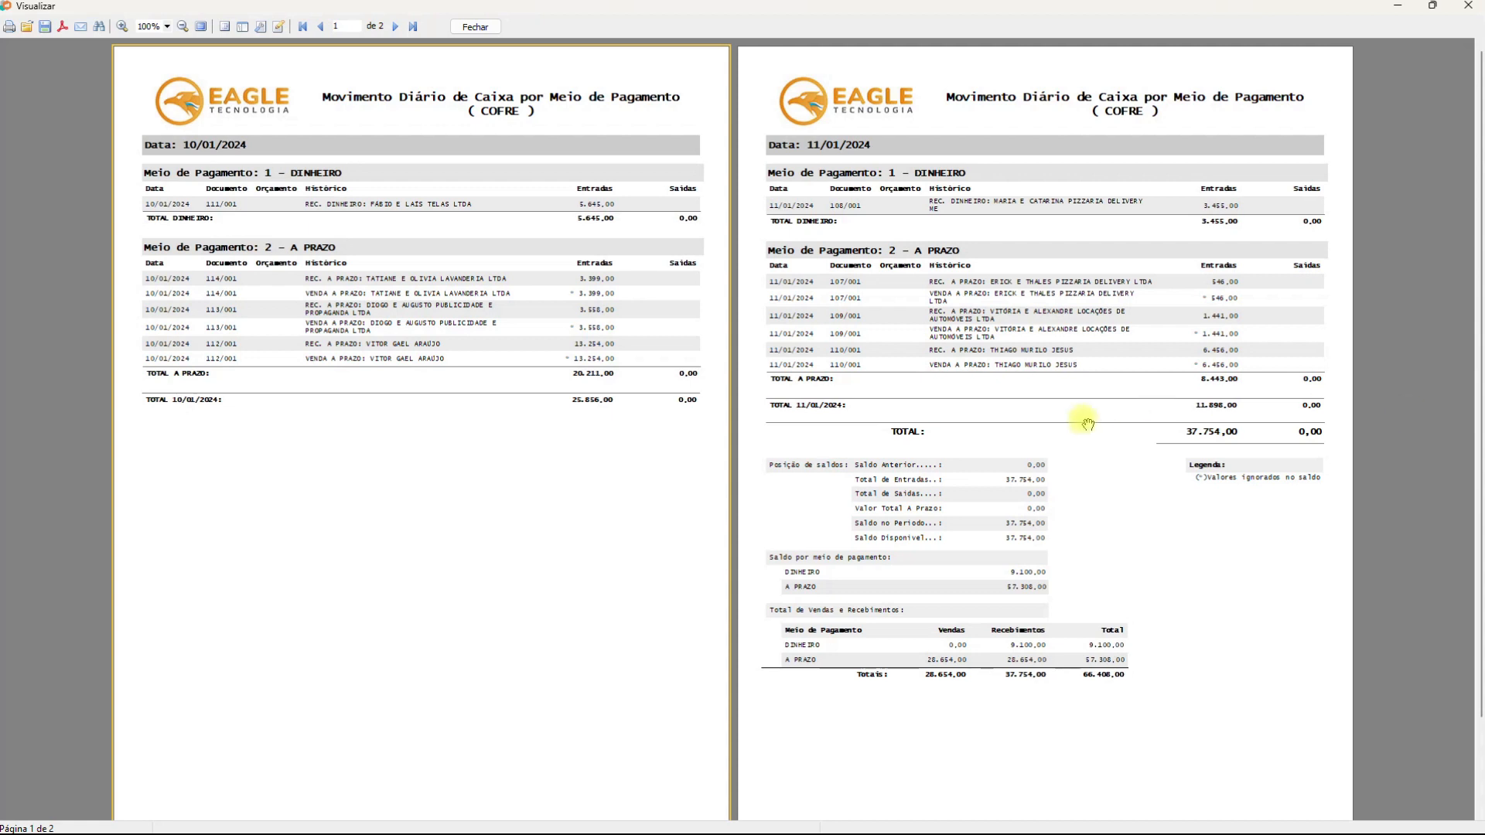
Scroll through both pages of the COFRE cash movement report
{"action": "scroll", "coordinate": [1086, 428], "scroll_direction": "down", "scroll_amount": 1}
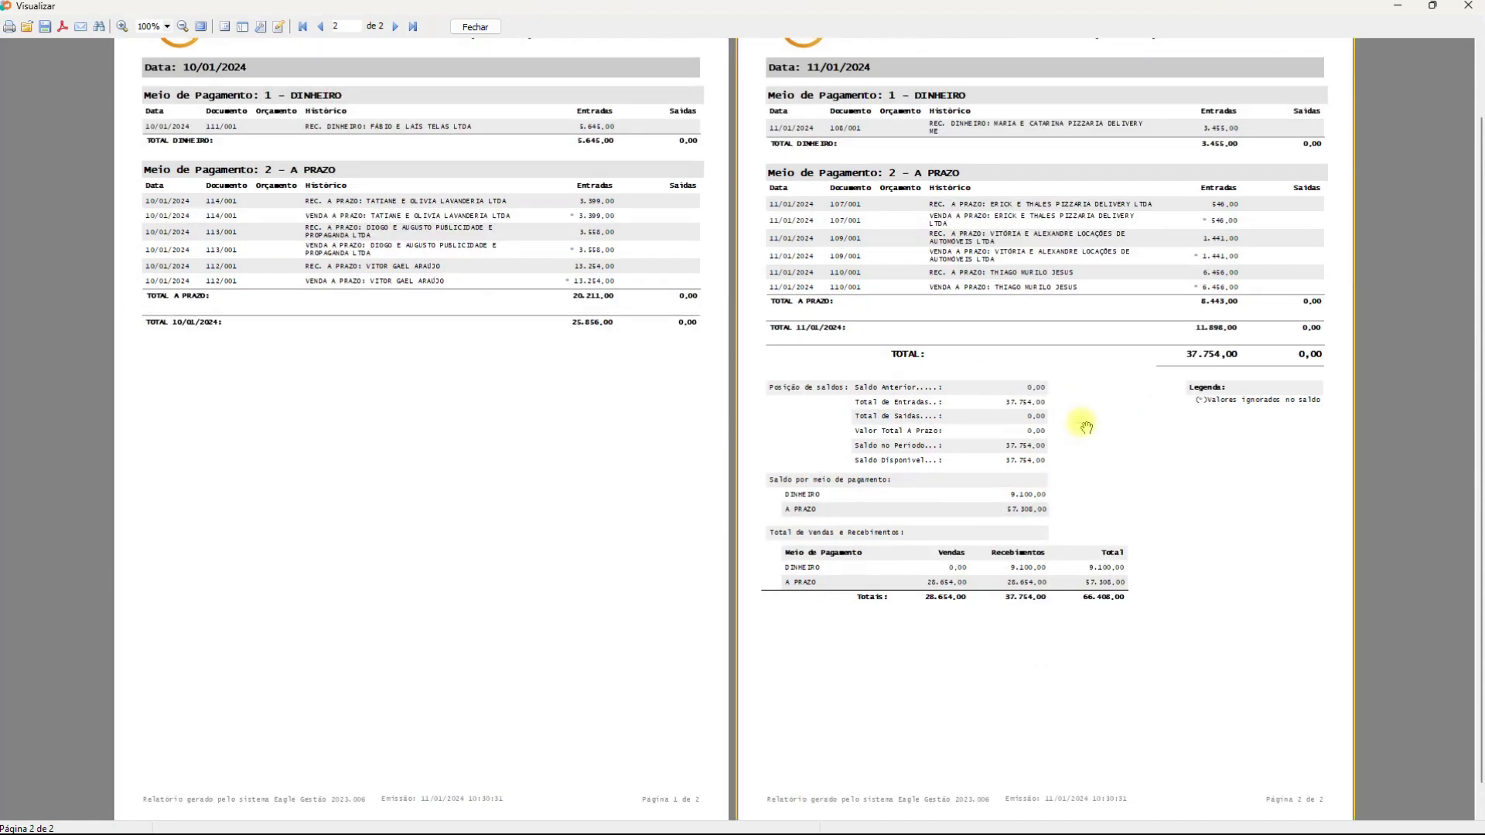
{"action": "scroll", "coordinate": [1087, 428], "scroll_direction": "up", "scroll_amount": 1}
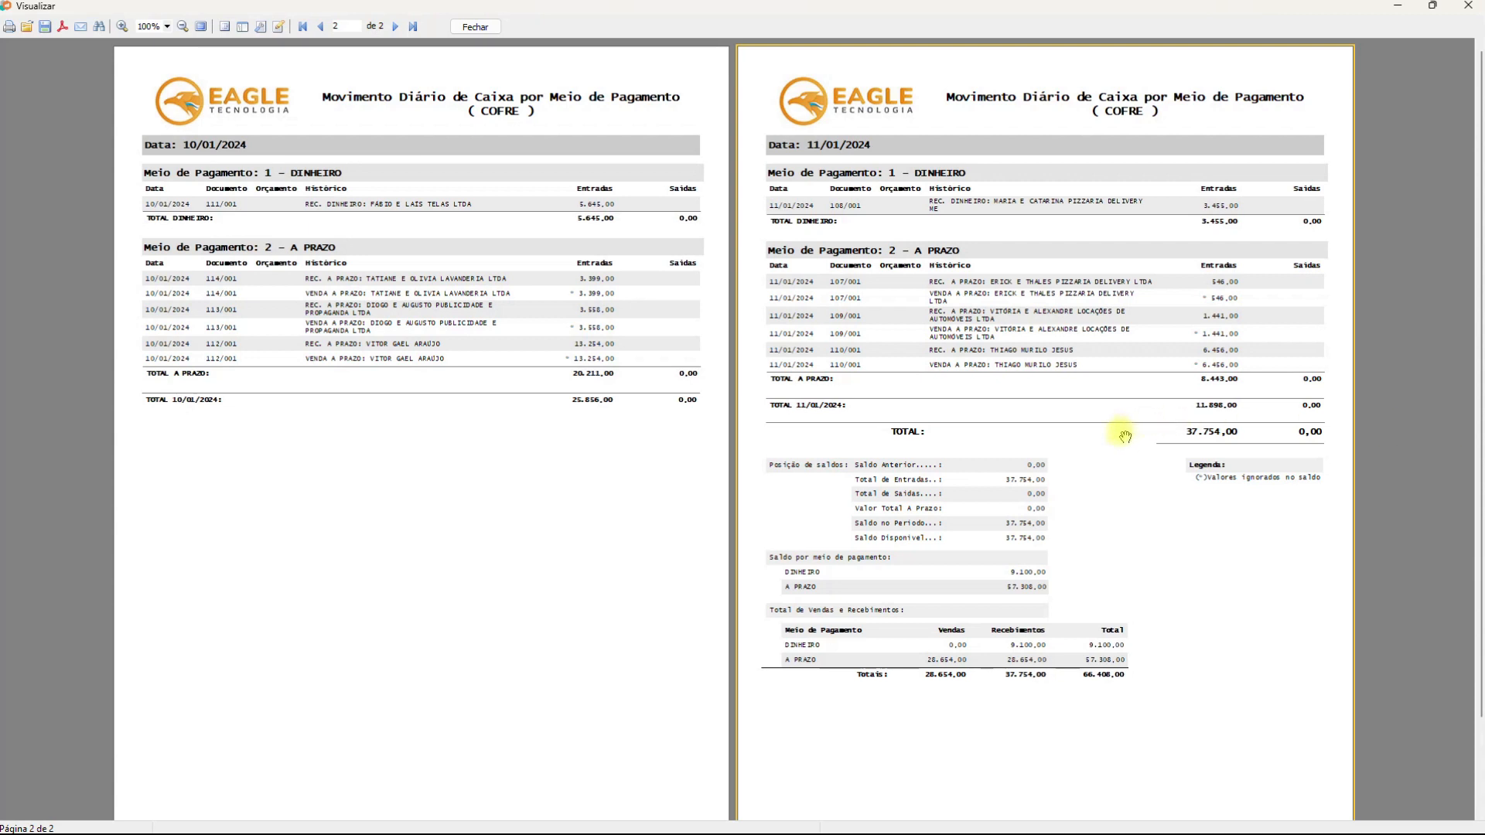
{"action": "scroll", "coordinate": [1126, 437], "scroll_direction": "down", "scroll_amount": 1}
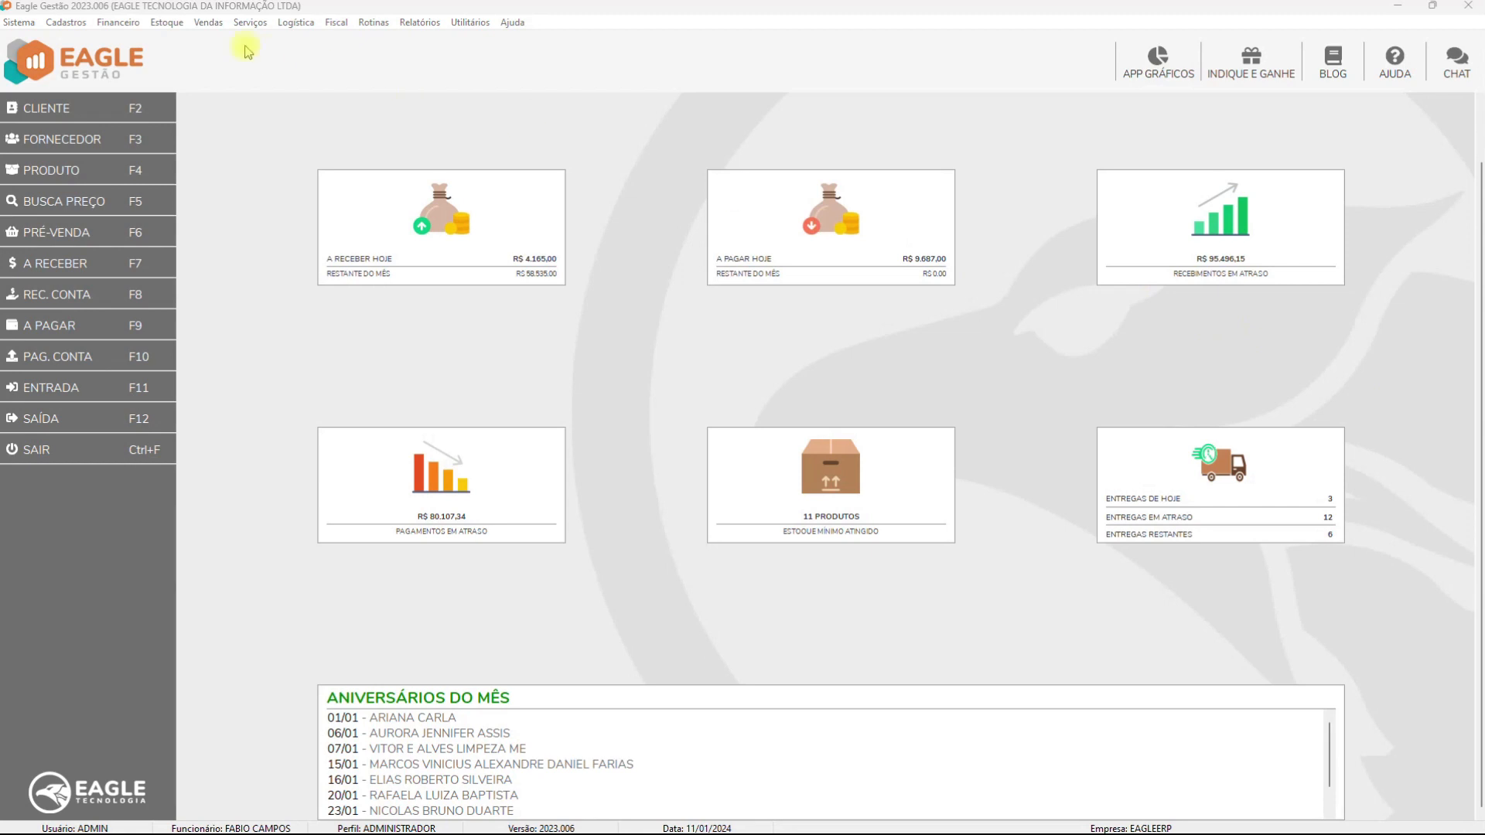
Open the Cadastros menu listing Clientes, Fornecedores and Fabricantes
{"action": "left_click", "coordinate": [66, 22]}
Open Cadastro de Meios de Pagamento and view the Integração options of A PRAZO BAIXA AUT
{"action": "mouse_move", "coordinate": [109, 160]}
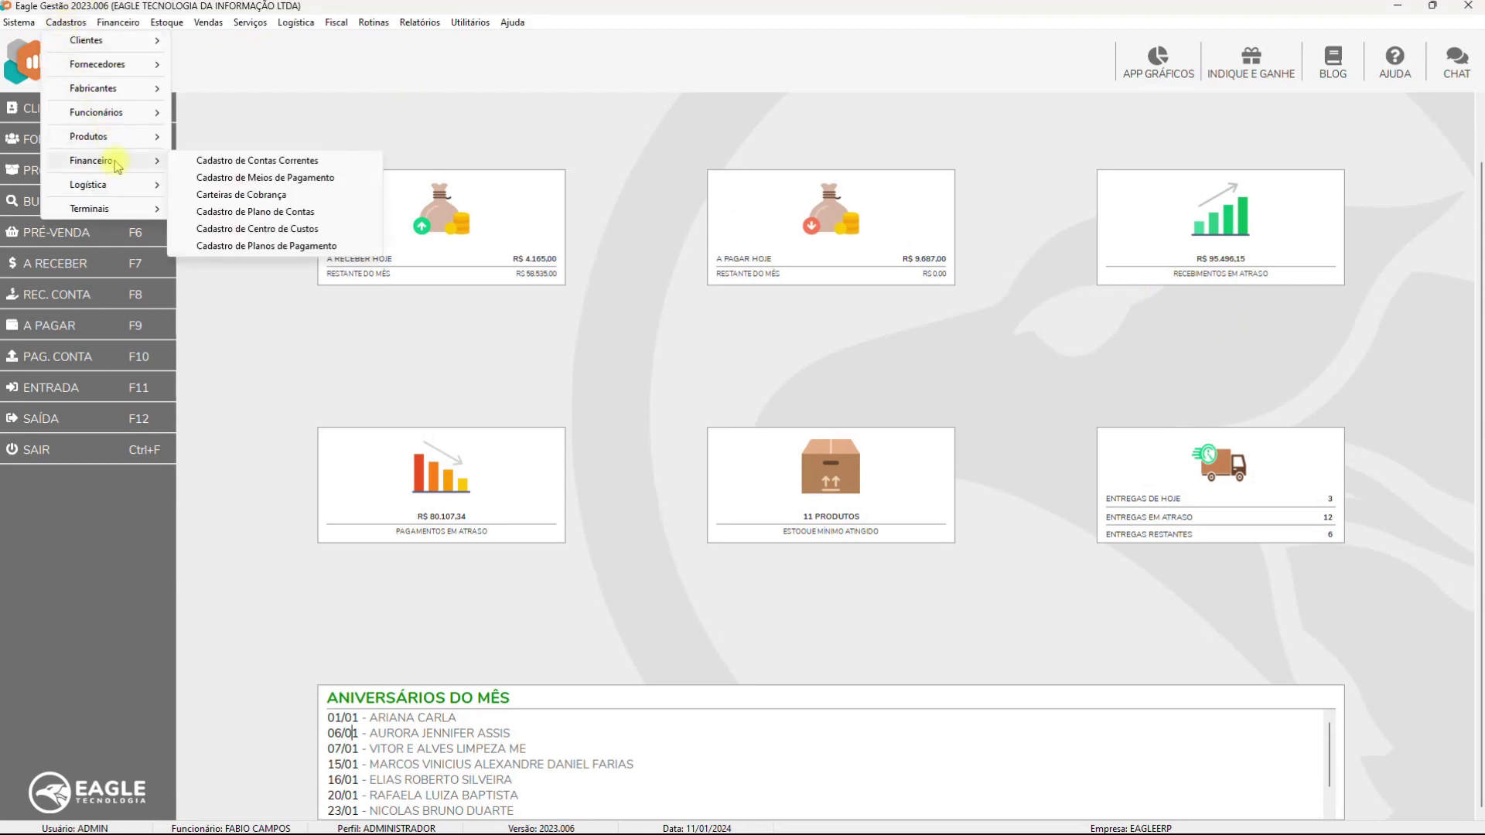
{"action": "left_click", "coordinate": [208, 178]}
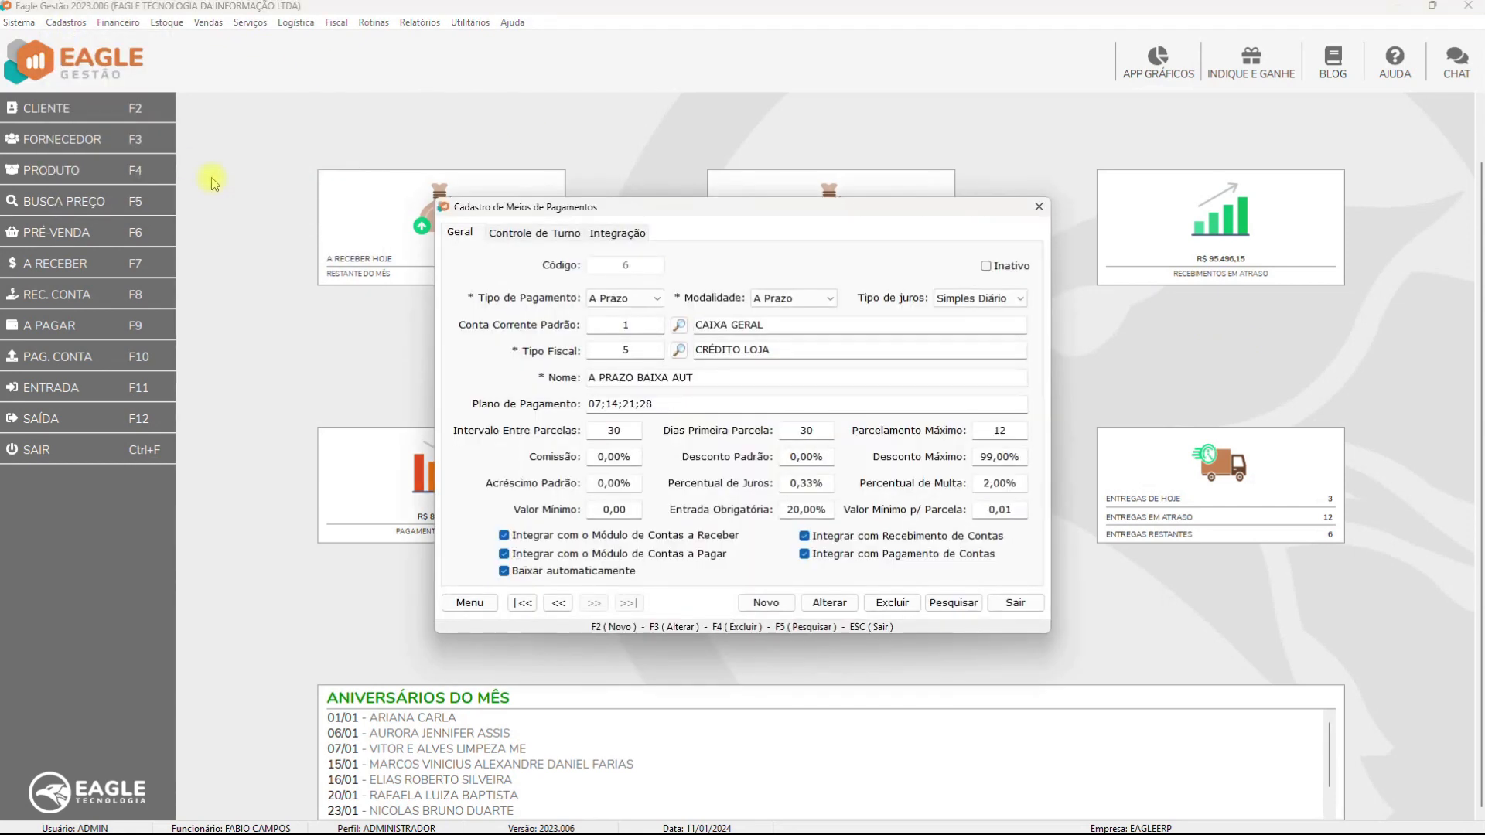
{"action": "left_click", "coordinate": [619, 235]}
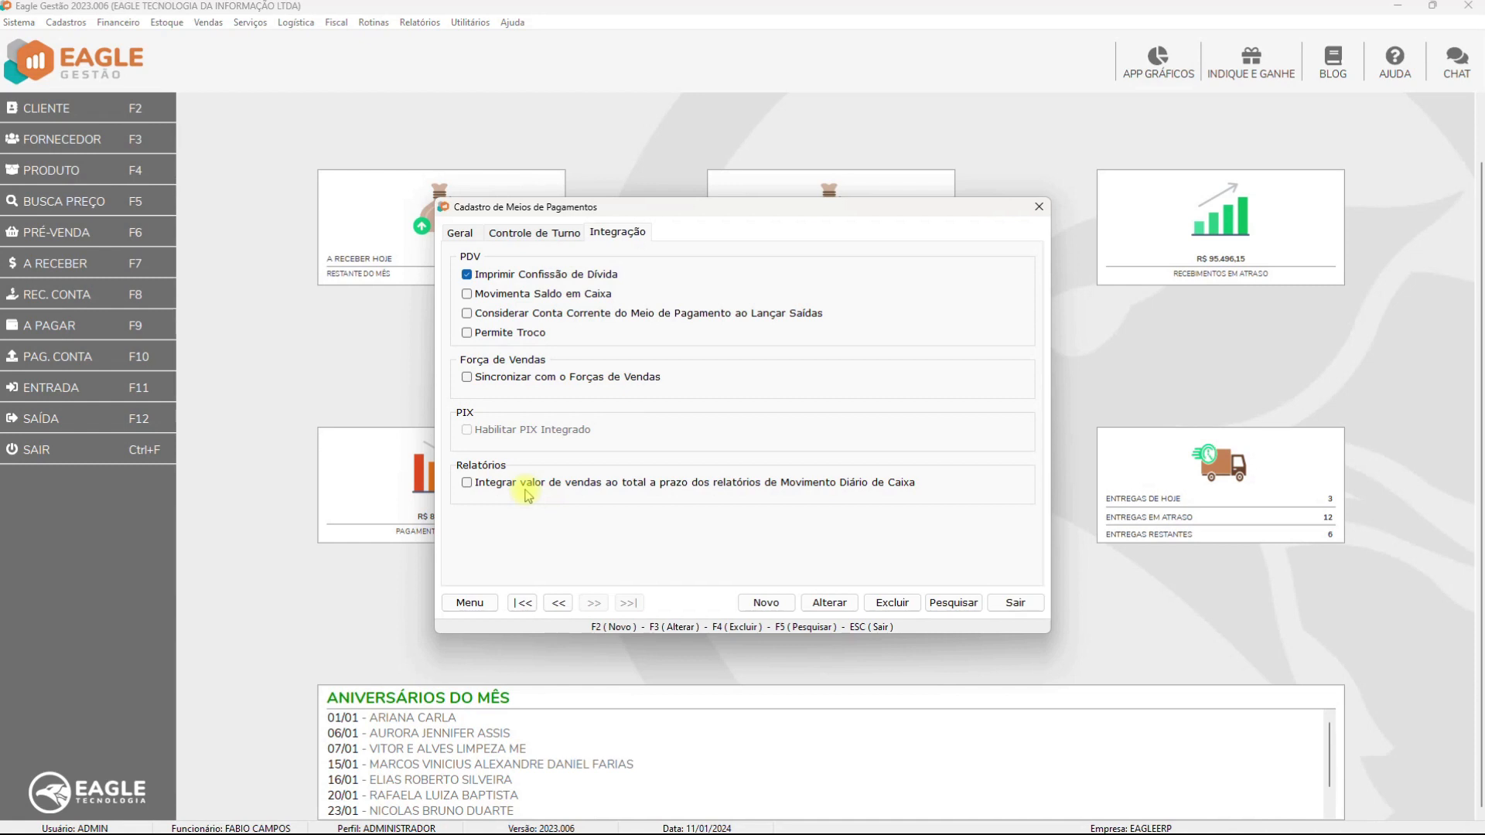
Edit the payment method, toggle 'Integrar valor de vendas' back off and accept the Atenção warning
{"action": "left_click", "coordinate": [829, 602]}
{"action": "left_click", "coordinate": [467, 483]}
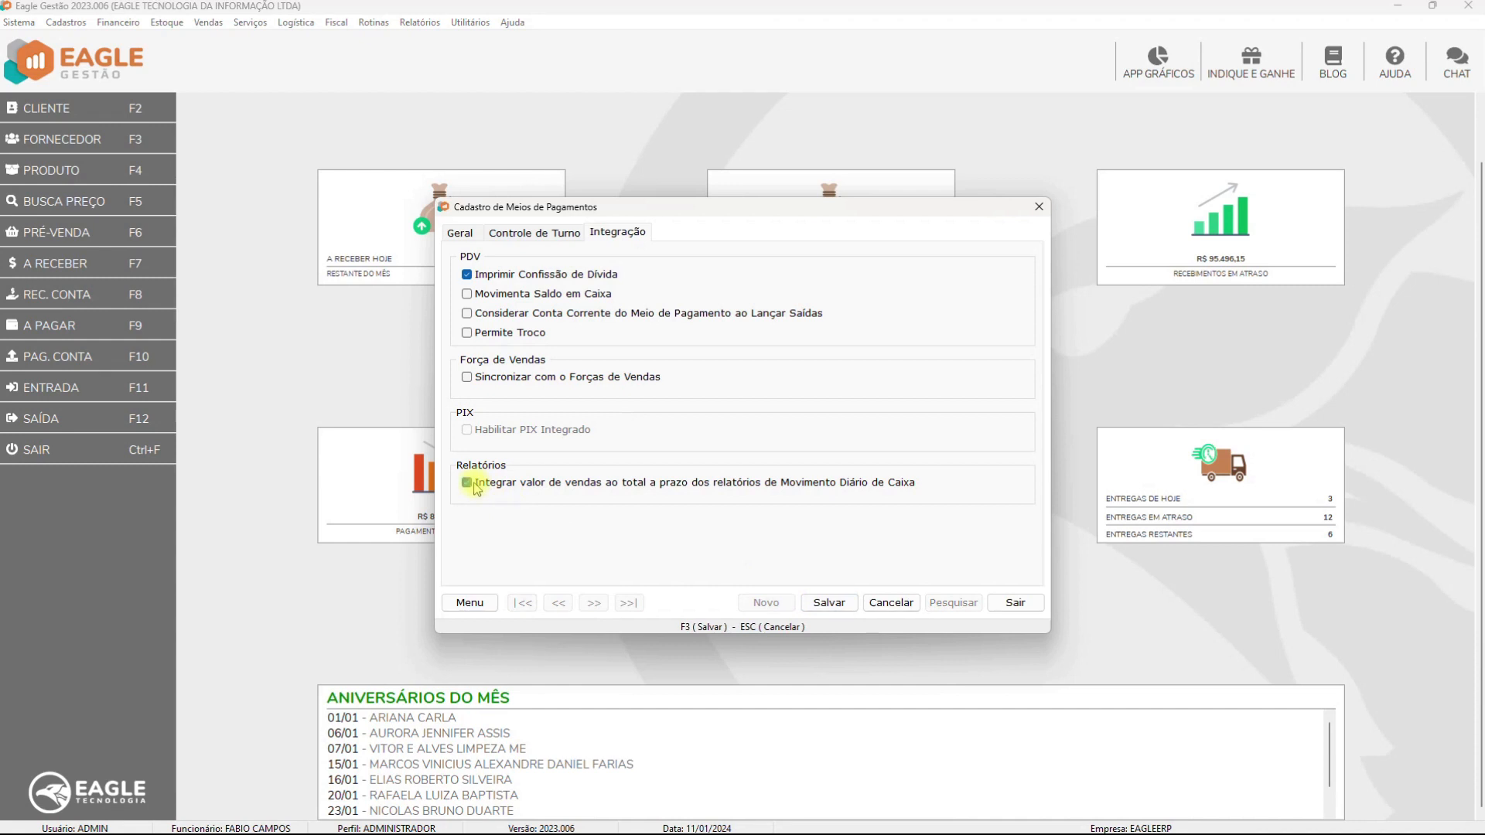
{"action": "left_click", "coordinate": [467, 483]}
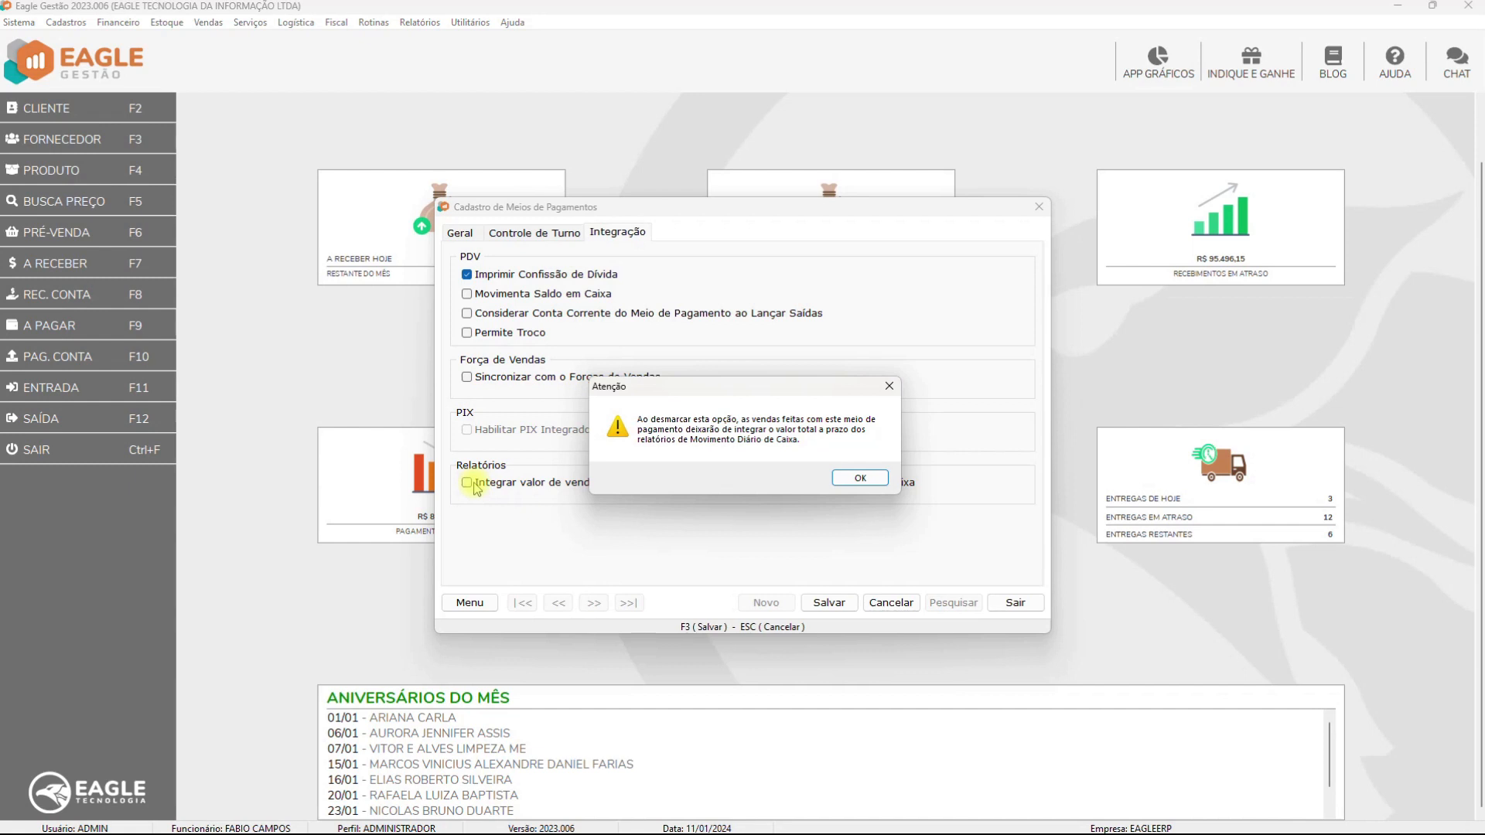
{"action": "left_click", "coordinate": [860, 478]}
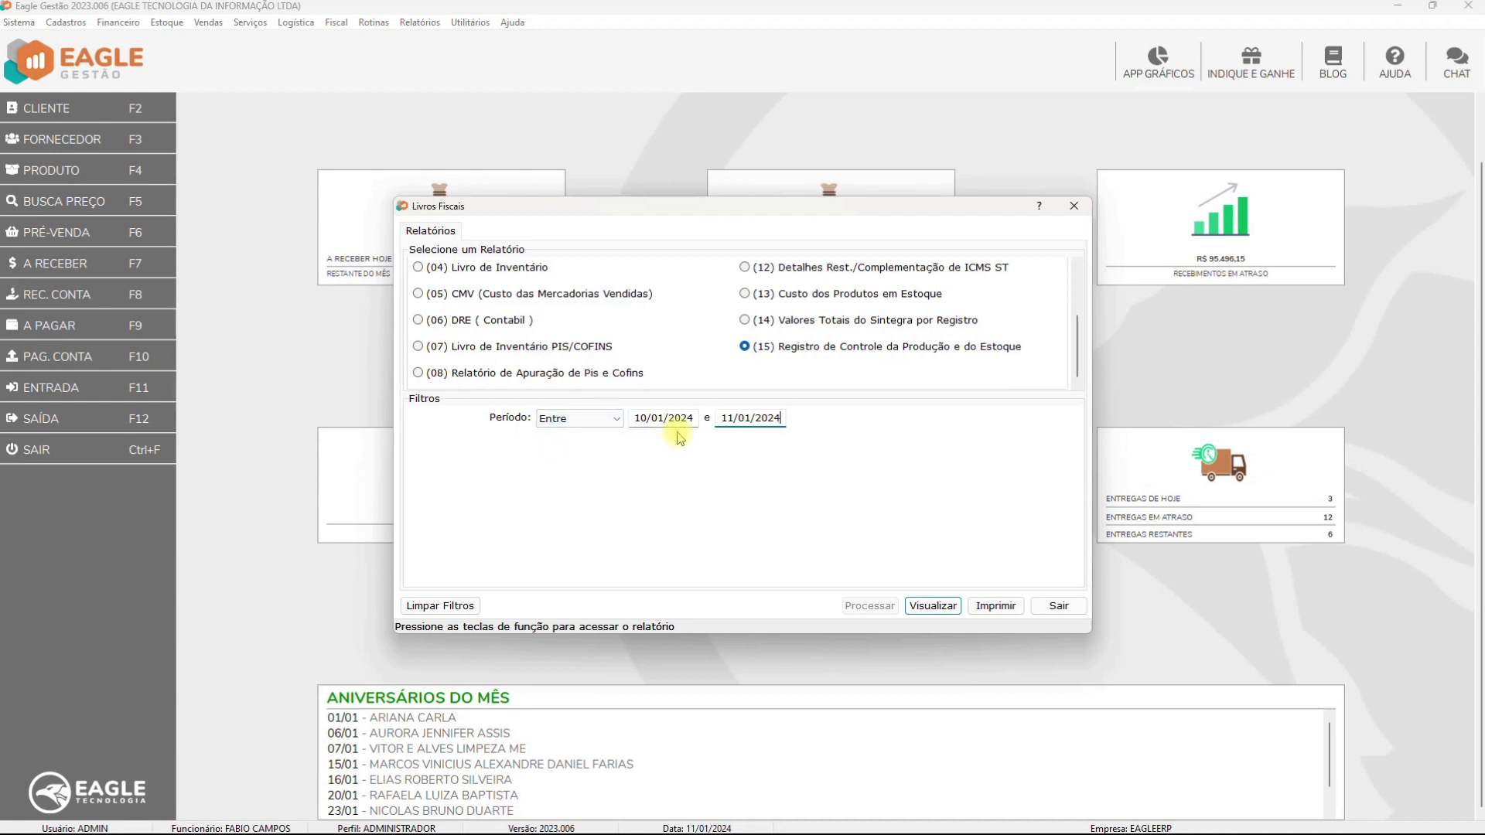
Preview report (15) Registro de Controle da Produção e do Estoque for 10/01/2024 to 11/01/2024
{"action": "left_click", "coordinate": [931, 608]}
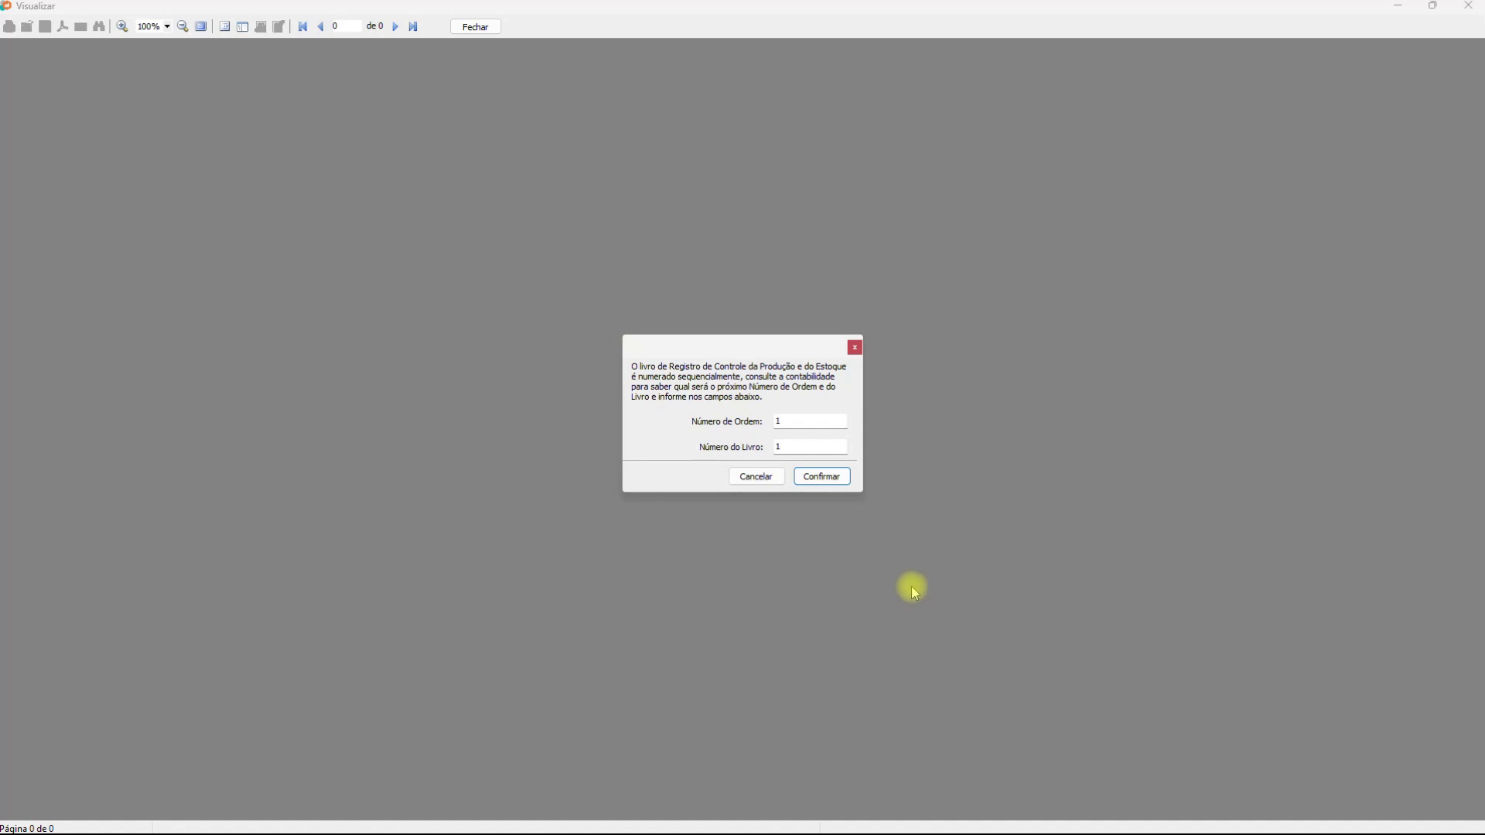
Confirm Número de Ordem and Número do Livro 1 and review the register's opening term
{"action": "left_click", "coordinate": [822, 476]}
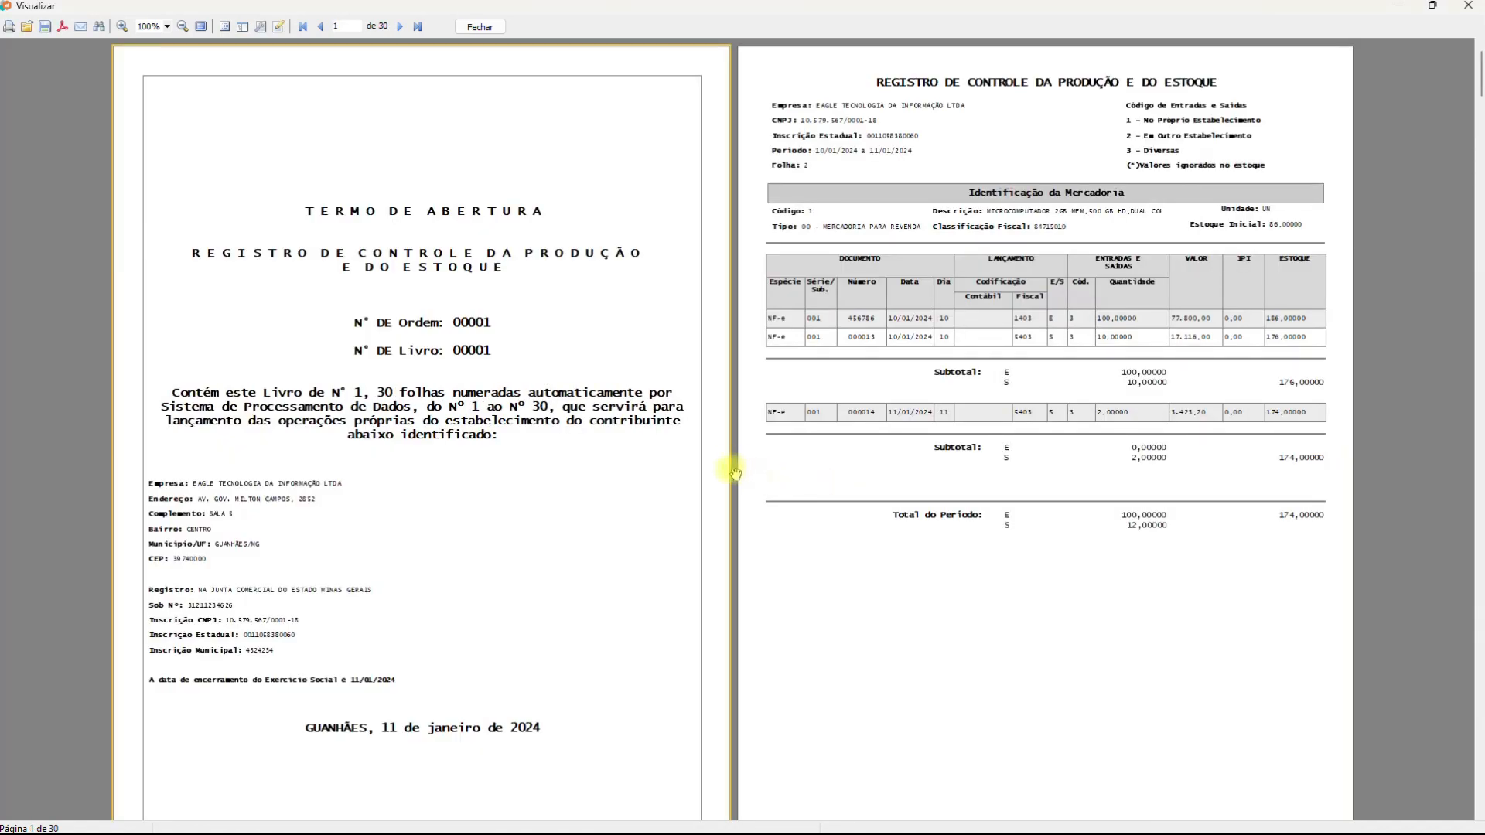
{"action": "scroll", "coordinate": [726, 469], "scroll_direction": "up", "scroll_amount": 2}
{"action": "scroll", "coordinate": [726, 470], "scroll_direction": "up", "scroll_amount": 3}
{"action": "scroll", "coordinate": [728, 467], "scroll_direction": "down", "scroll_amount": 1}
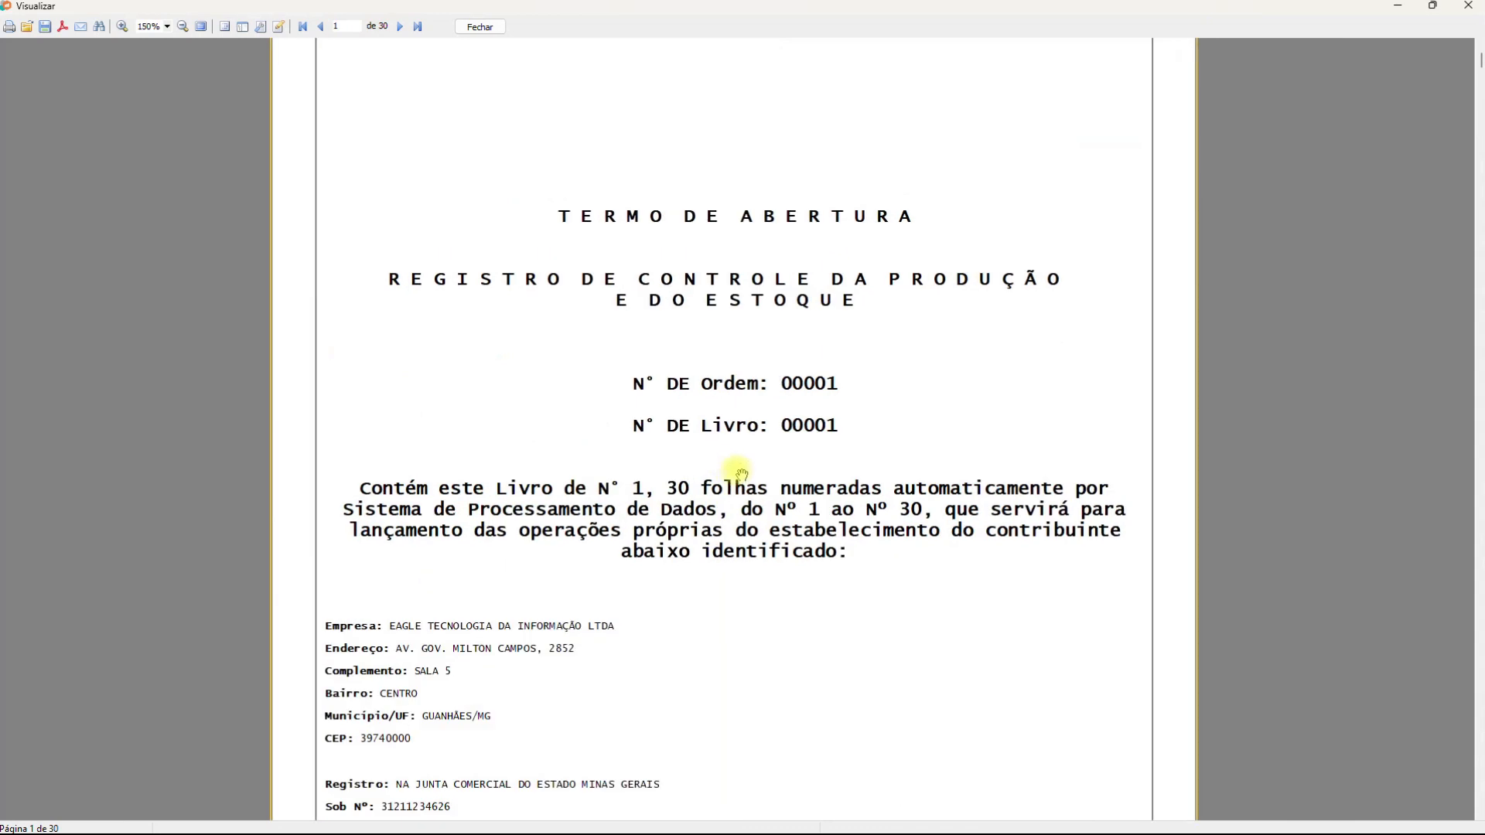
{"action": "scroll", "coordinate": [737, 474], "scroll_direction": "down", "scroll_amount": 2}
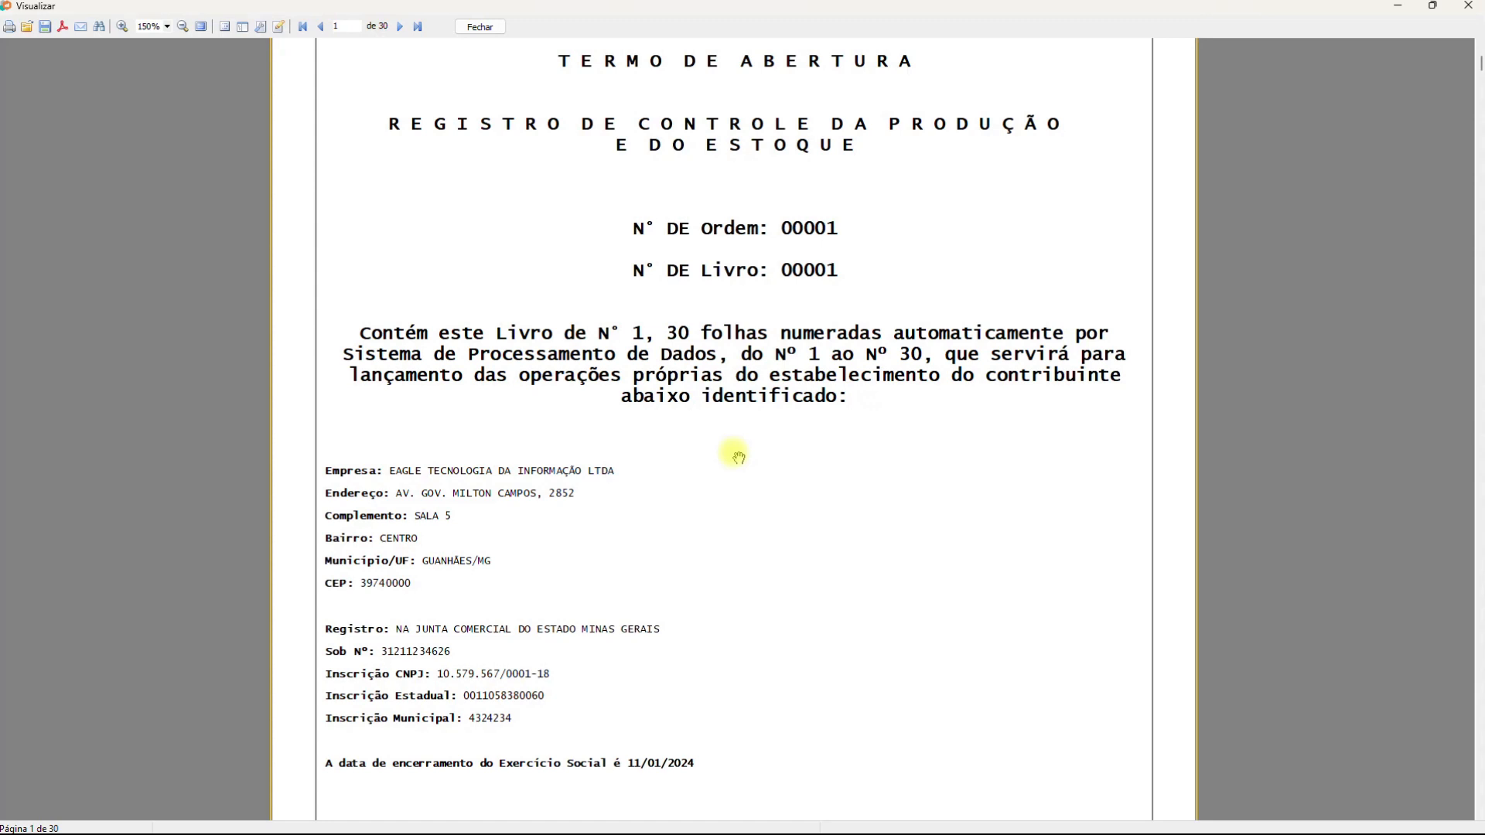
Scroll to page 2, showing product 1 stock going from 86,00000 to 174,00000
{"action": "scroll", "coordinate": [738, 457], "scroll_direction": "down", "scroll_amount": 1}
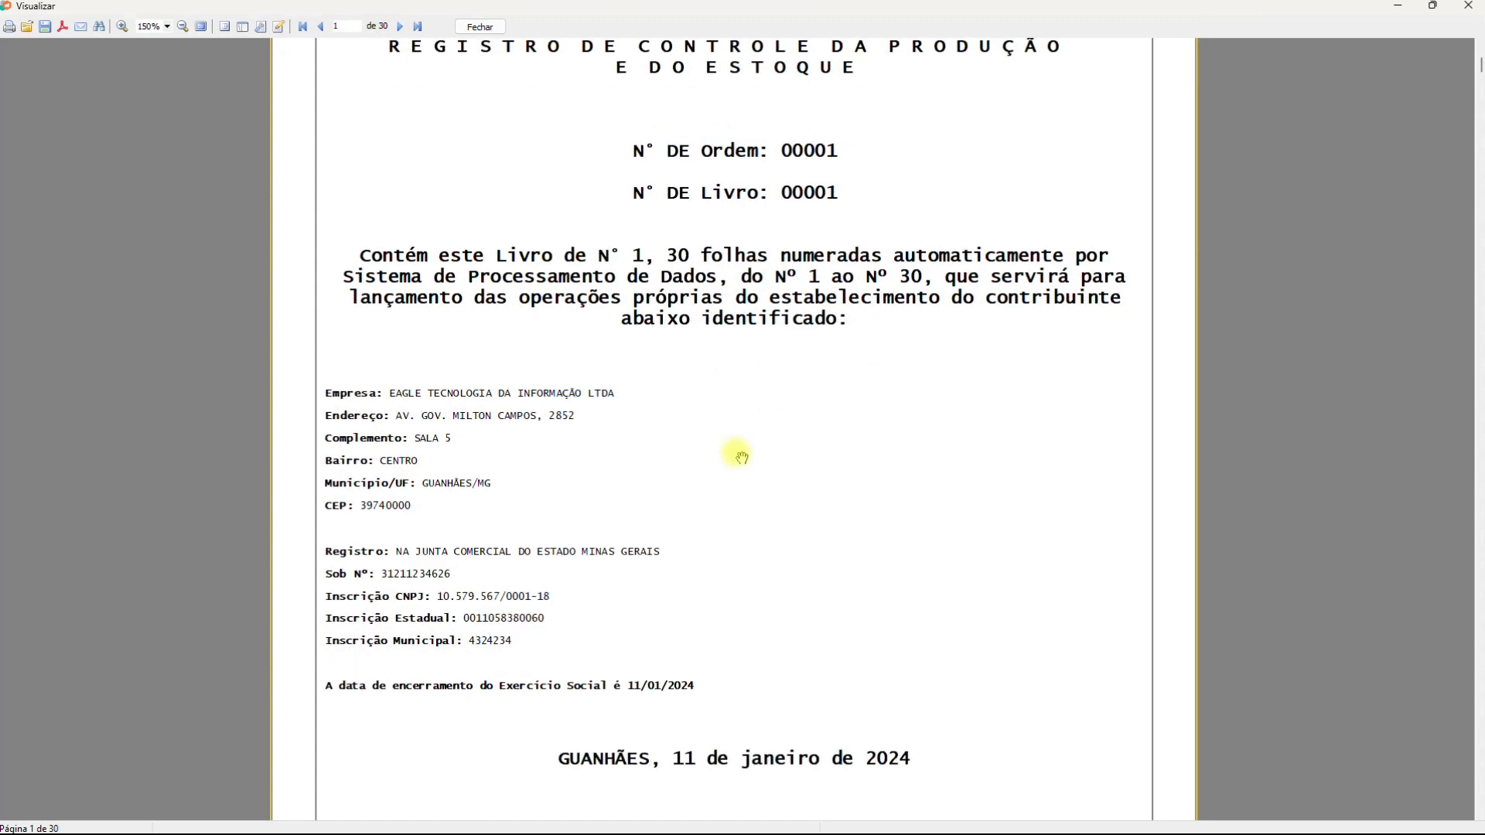
{"action": "scroll", "coordinate": [742, 458], "scroll_direction": "down", "scroll_amount": 1}
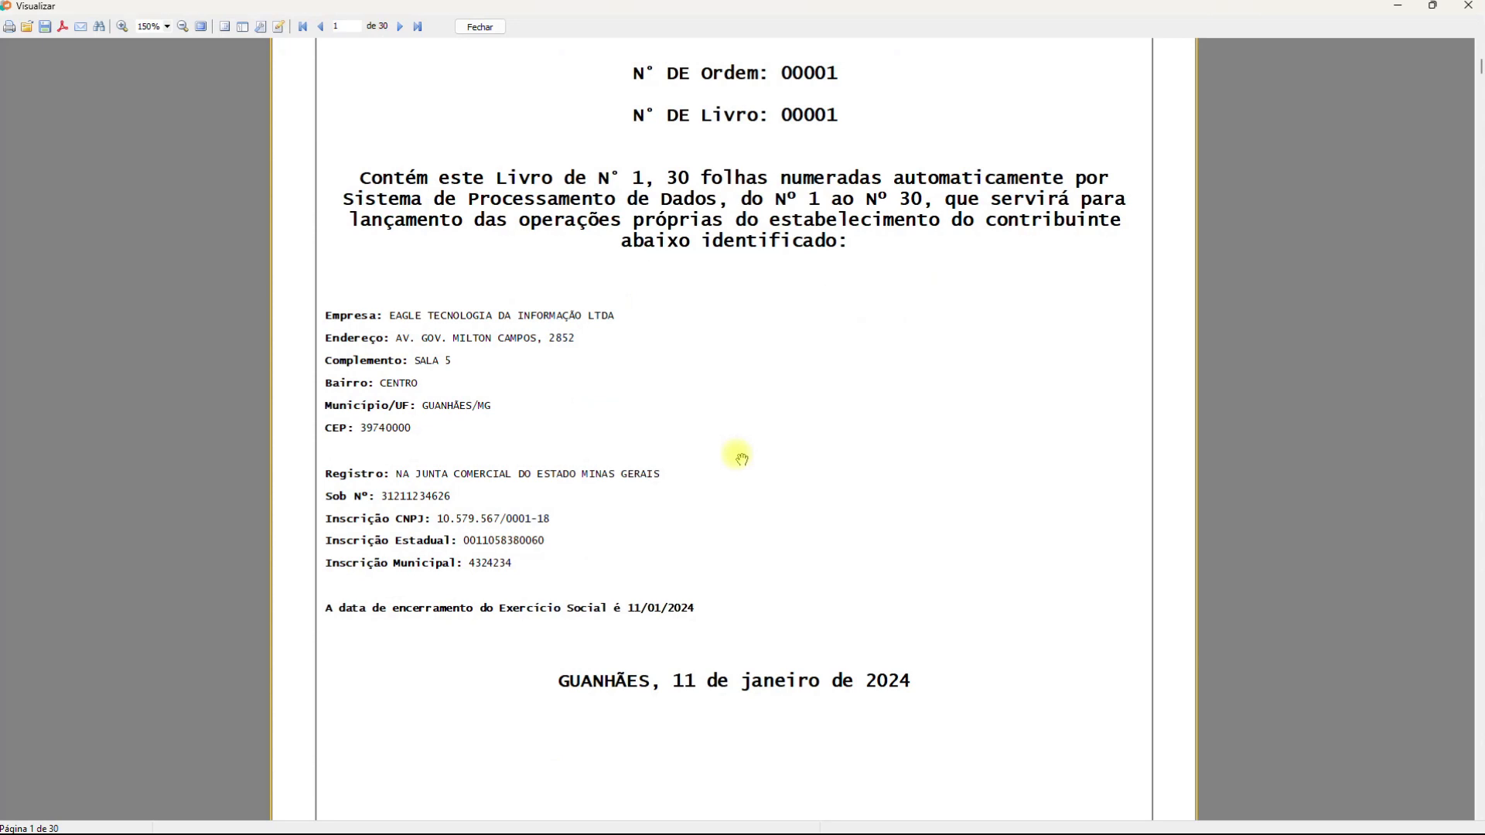
{"action": "scroll", "coordinate": [741, 459], "scroll_direction": "down", "scroll_amount": 1}
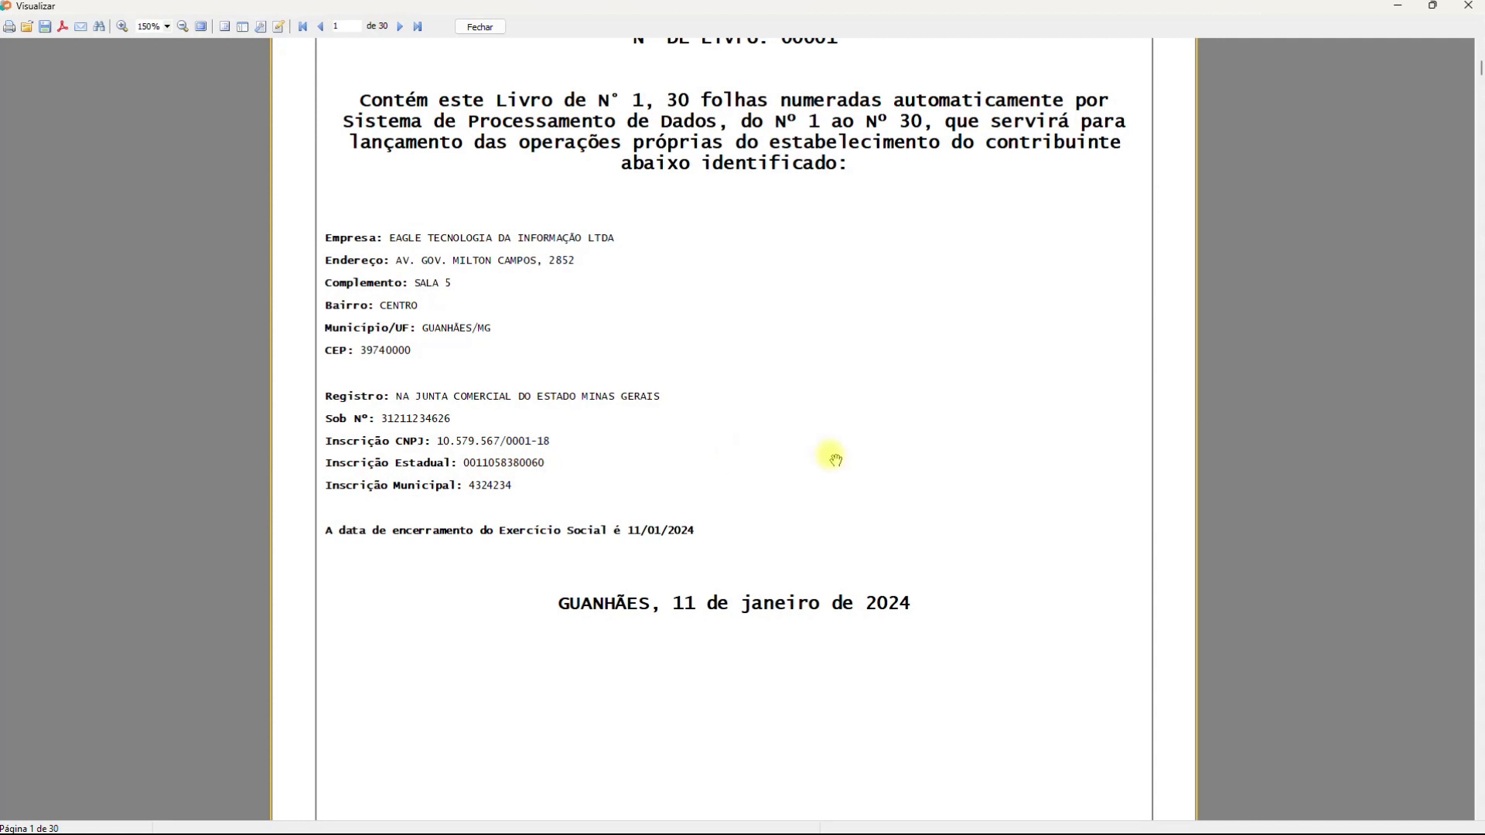
{"action": "scroll", "coordinate": [743, 457], "scroll_direction": "down", "scroll_amount": 5}
{"action": "scroll", "coordinate": [834, 459], "scroll_direction": "down", "scroll_amount": 7}
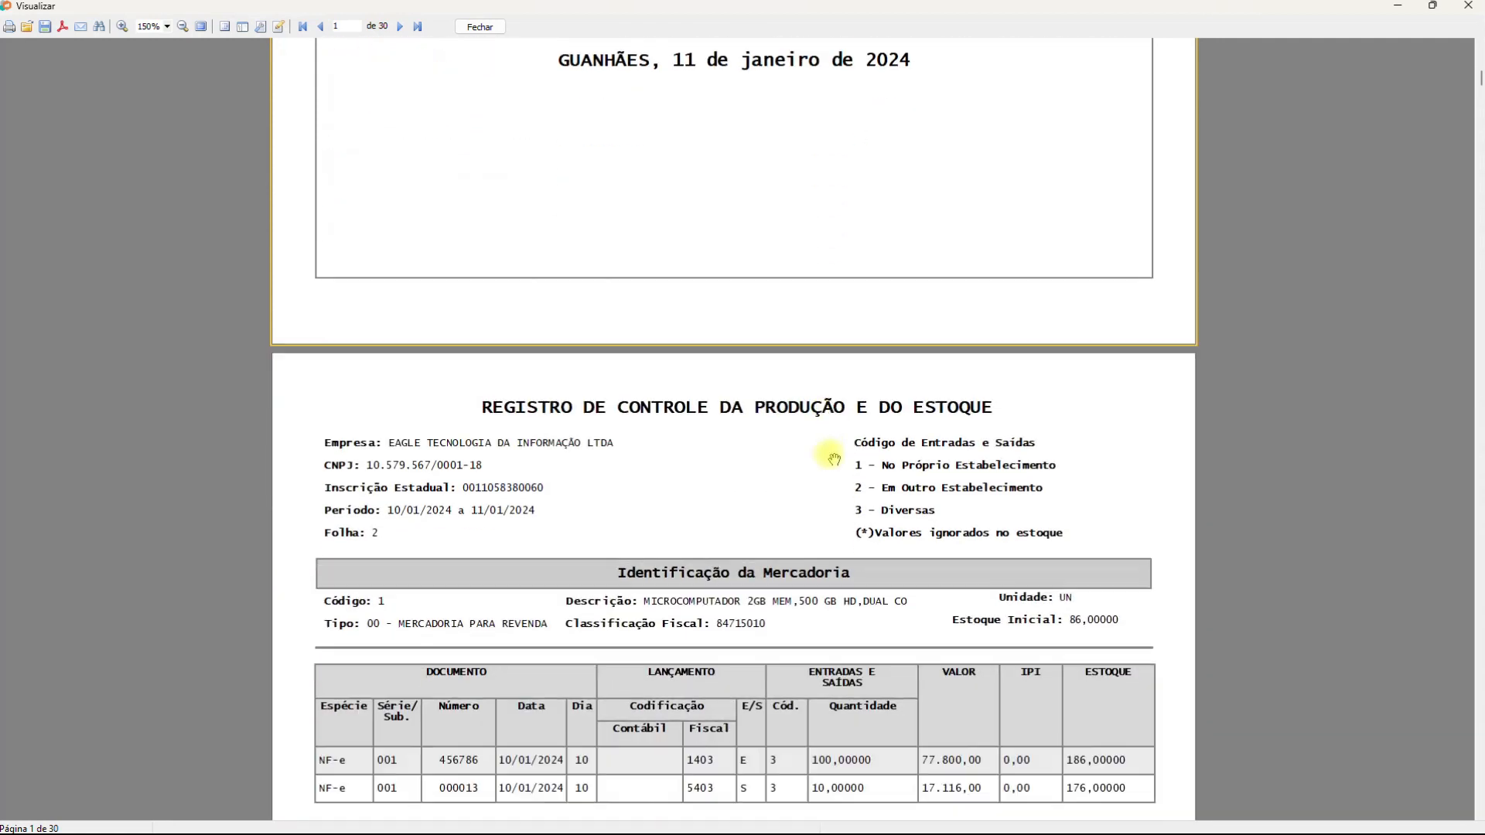
{"action": "scroll", "coordinate": [830, 457], "scroll_direction": "down", "scroll_amount": 2}
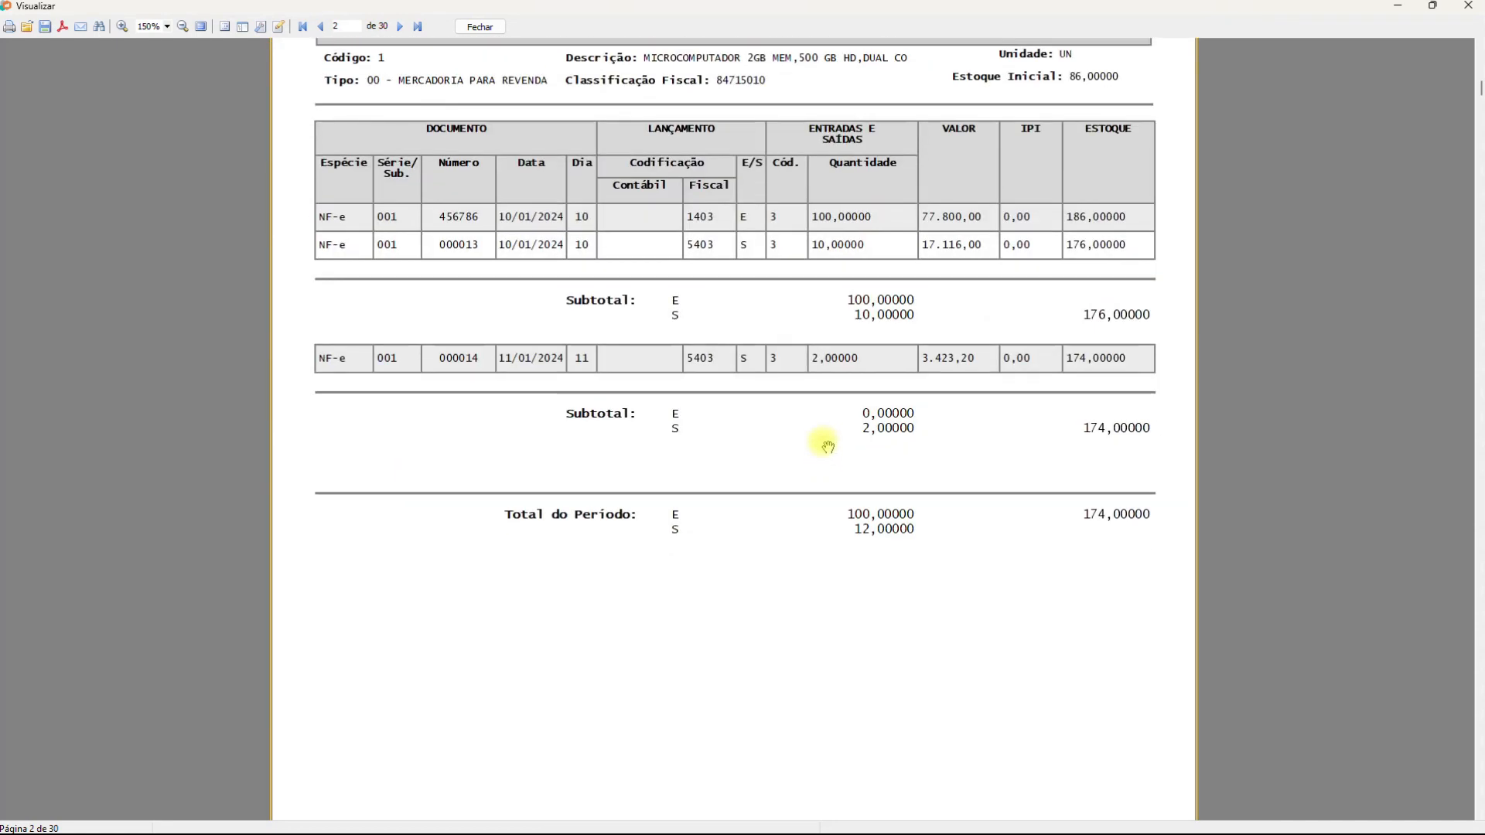
{"action": "scroll", "coordinate": [828, 447], "scroll_direction": "up", "scroll_amount": 1}
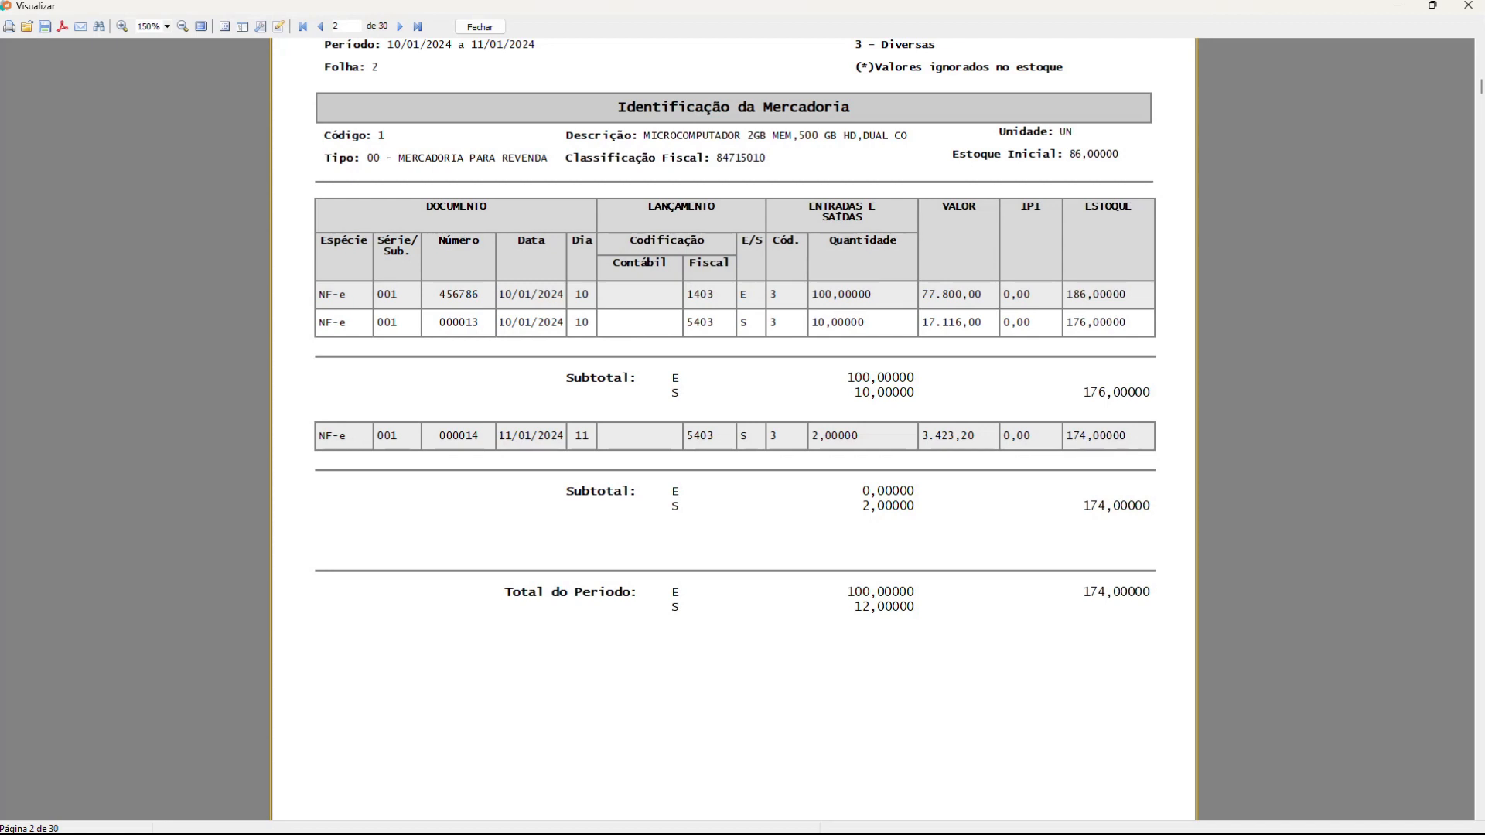
{"action": "scroll", "coordinate": [1034, 426], "scroll_direction": "up", "scroll_amount": 2}
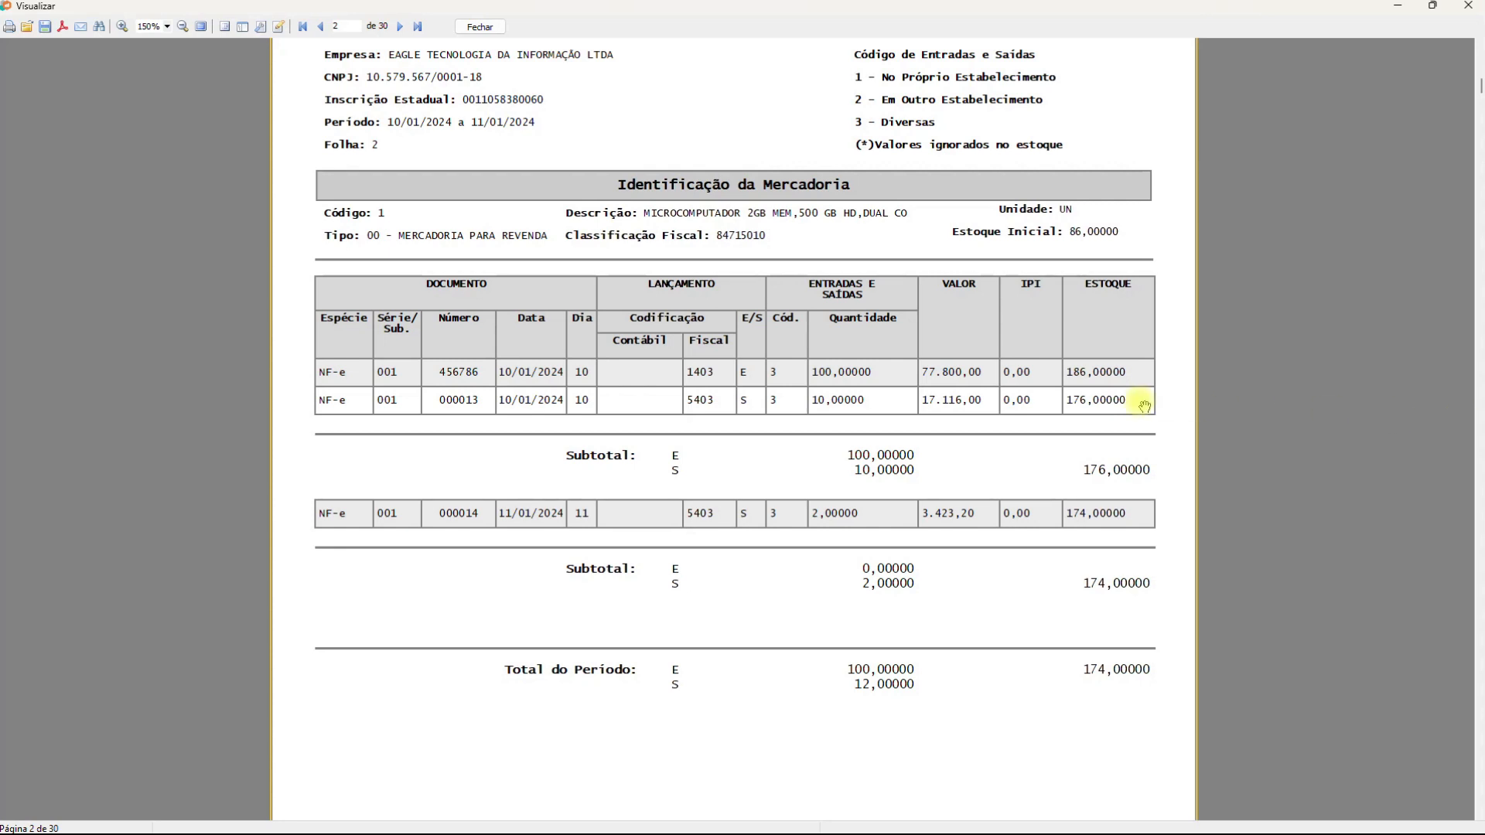
Scroll page 2's stock table to the period totals, then jump to the register's last page
{"action": "scroll", "coordinate": [1146, 405], "scroll_direction": "down", "scroll_amount": 2}
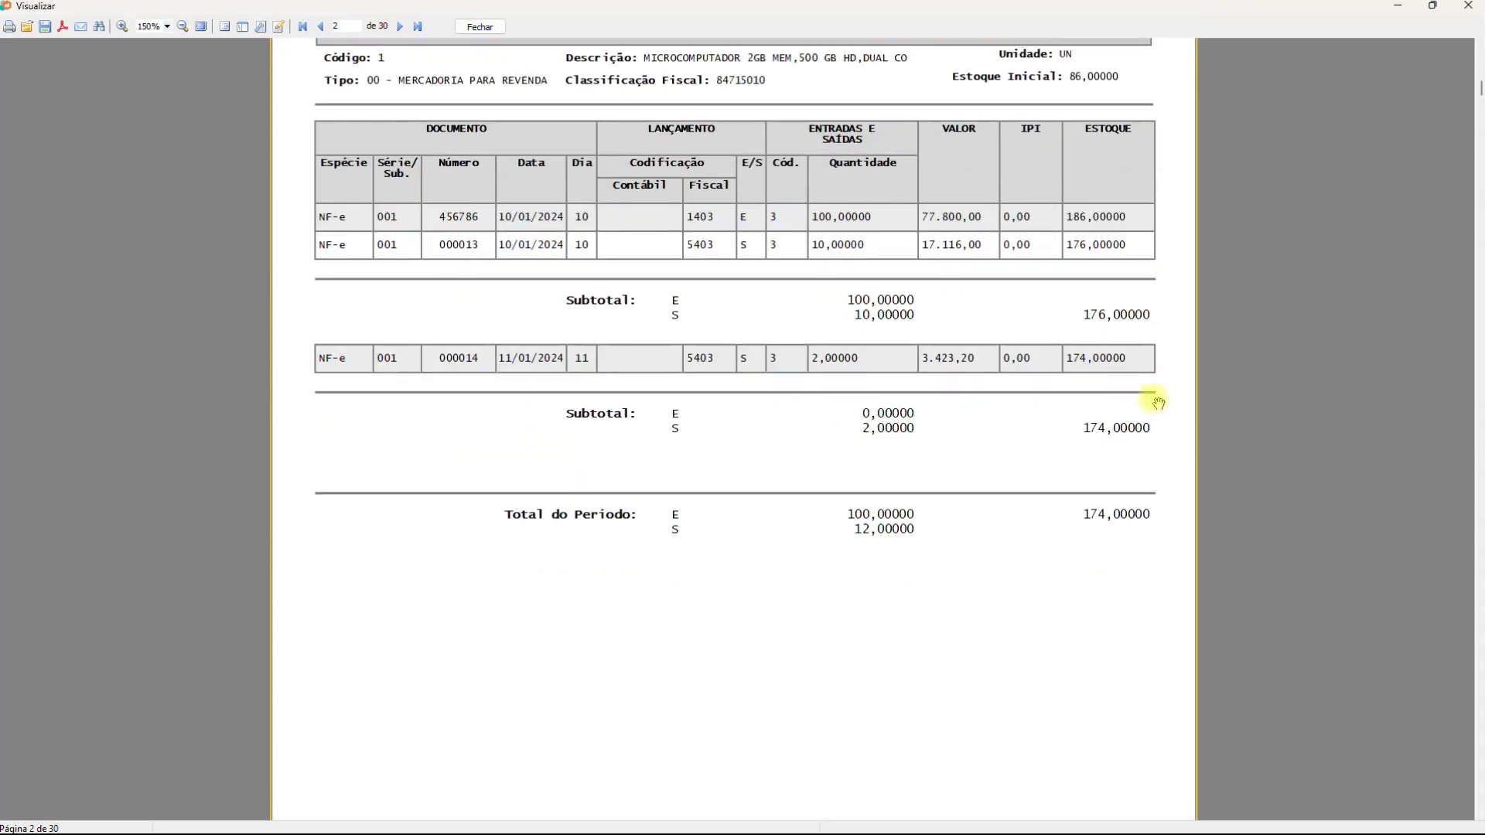
{"action": "left_click", "coordinate": [417, 26]}
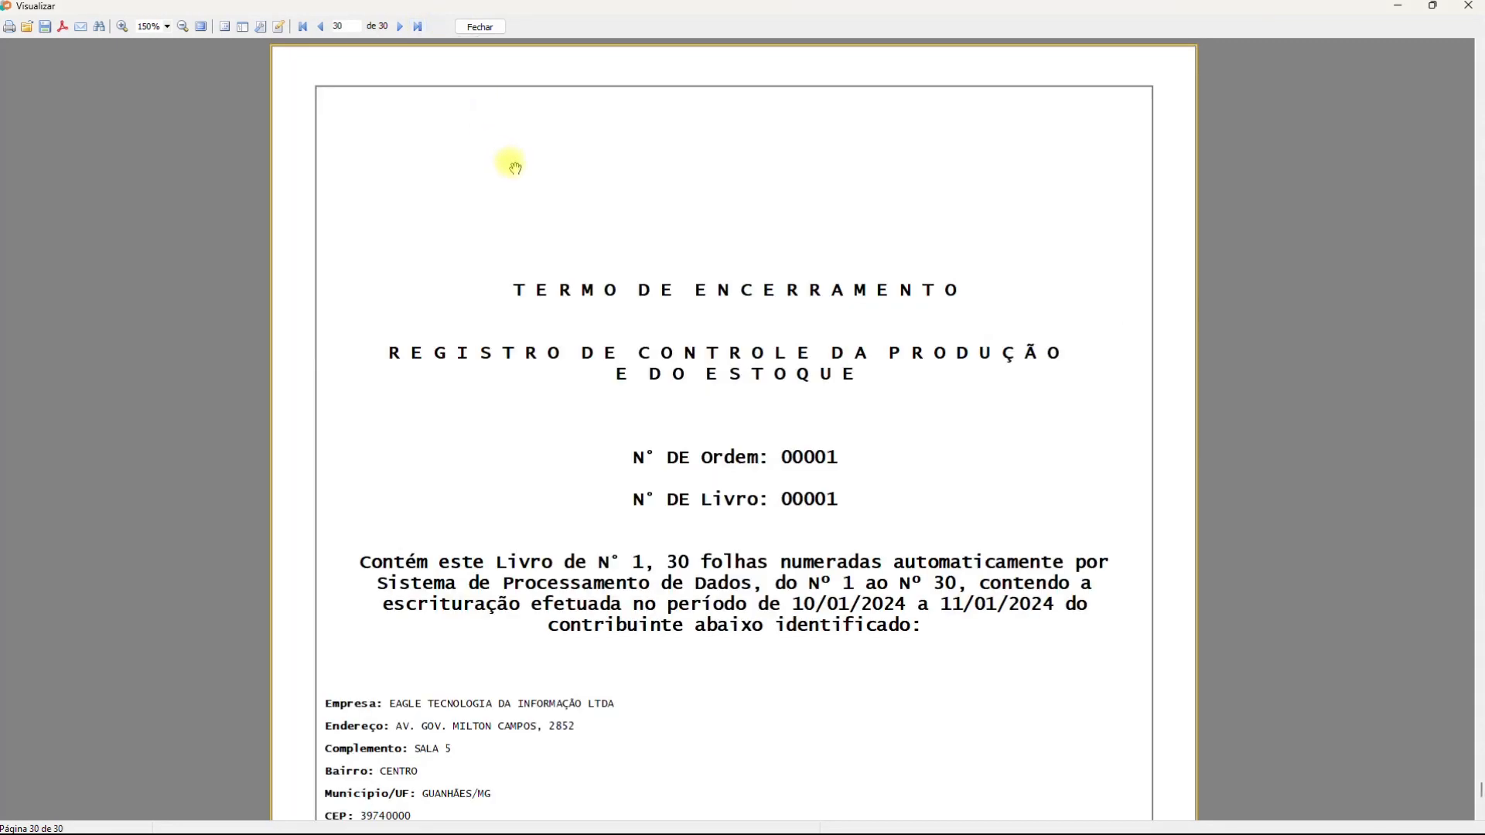
Scroll page 30's Termo de Encerramento down to the 'GUANHÃES, 11 de janeiro de 2024' line
{"action": "scroll", "coordinate": [510, 164], "scroll_direction": "down", "scroll_amount": 1}
{"action": "scroll", "coordinate": [514, 183], "scroll_direction": "down", "scroll_amount": 1}
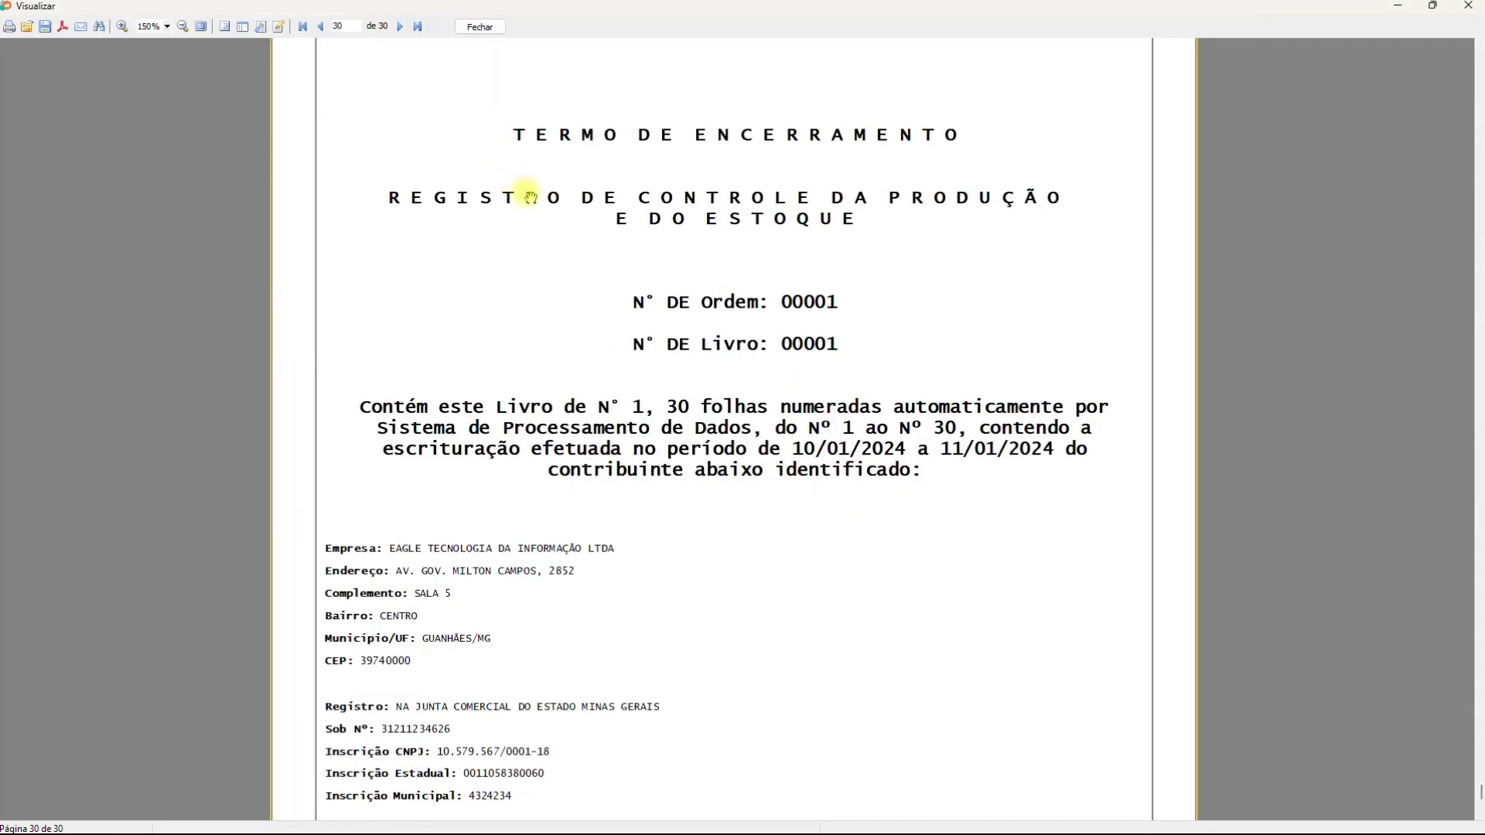
{"action": "scroll", "coordinate": [542, 212], "scroll_direction": "down", "scroll_amount": 1}
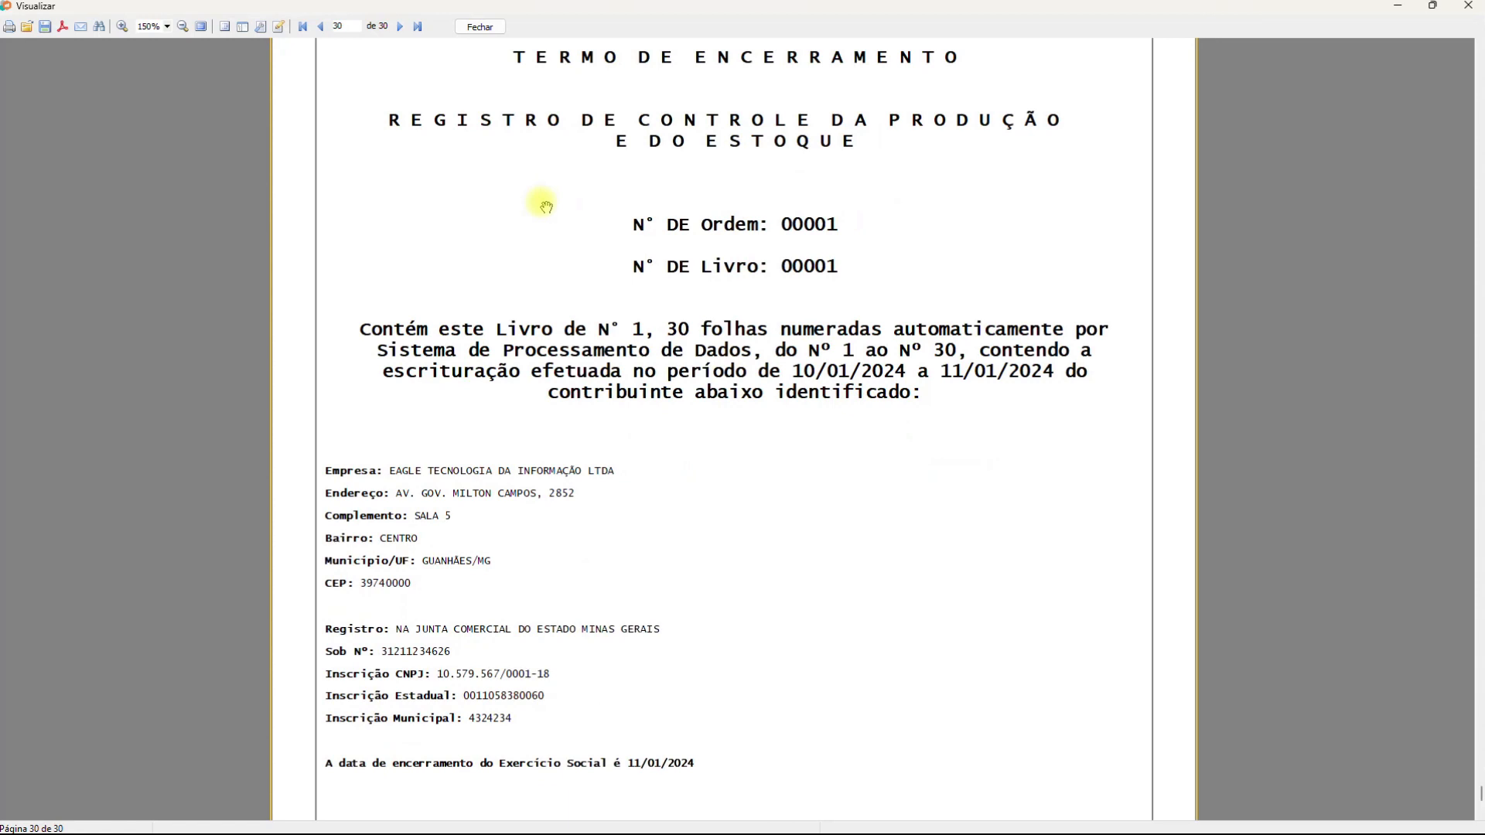
{"action": "scroll", "coordinate": [544, 206], "scroll_direction": "down", "scroll_amount": 1}
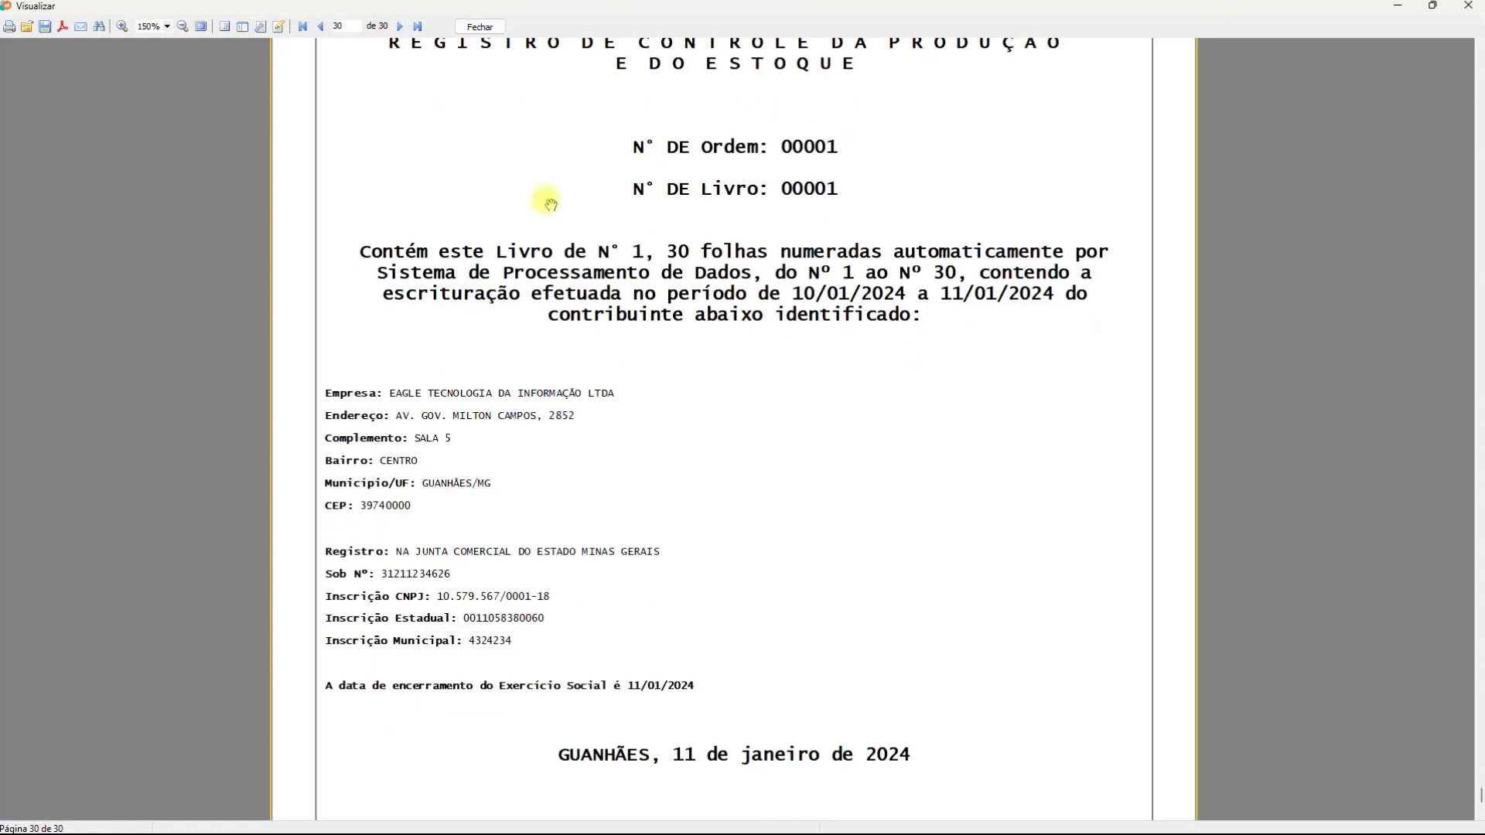
{"action": "scroll", "coordinate": [551, 205], "scroll_direction": "down", "scroll_amount": 2}
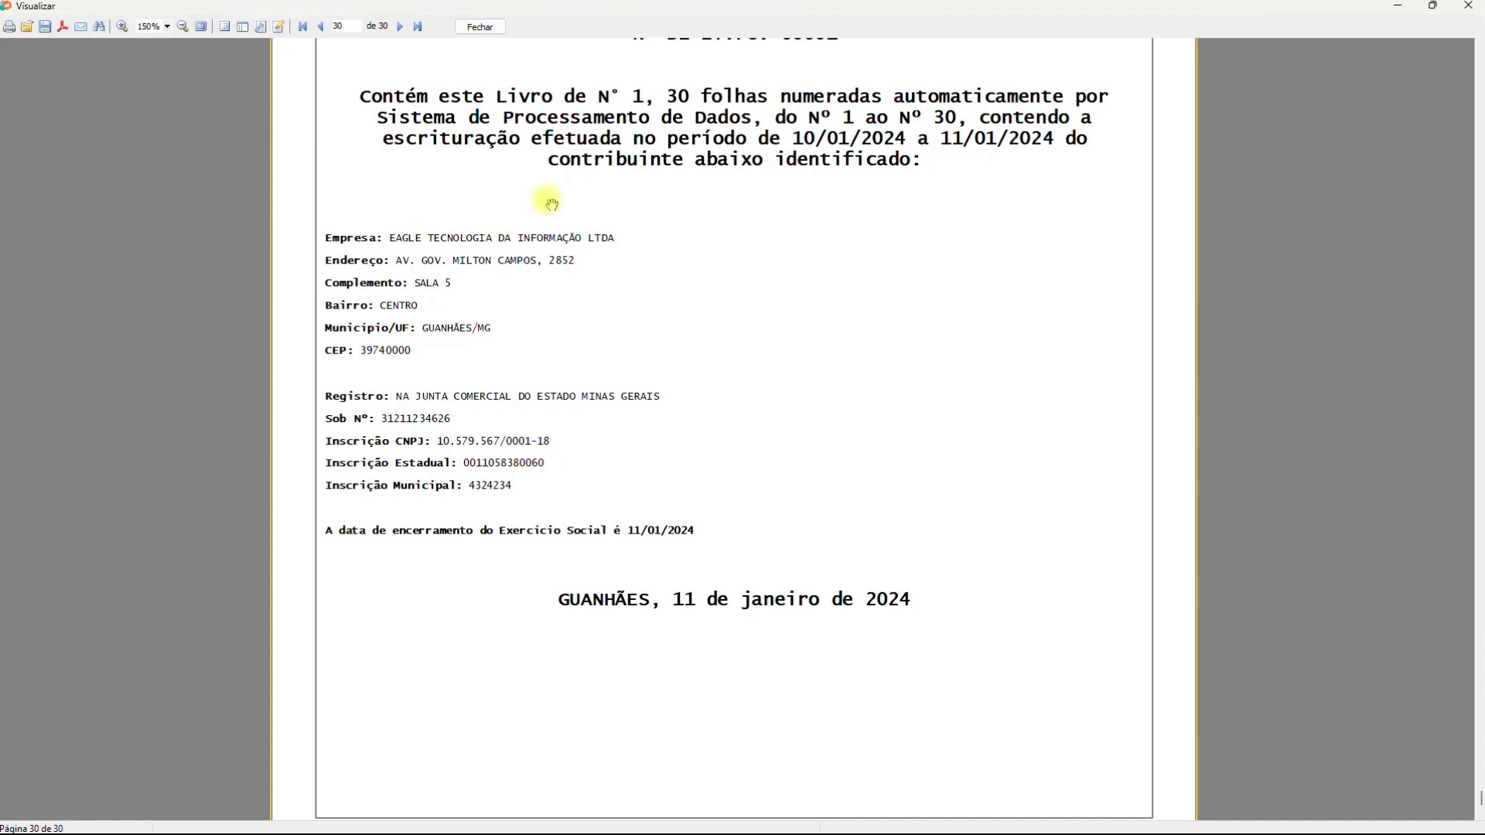
{"action": "scroll", "coordinate": [552, 203], "scroll_direction": "down", "scroll_amount": 1}
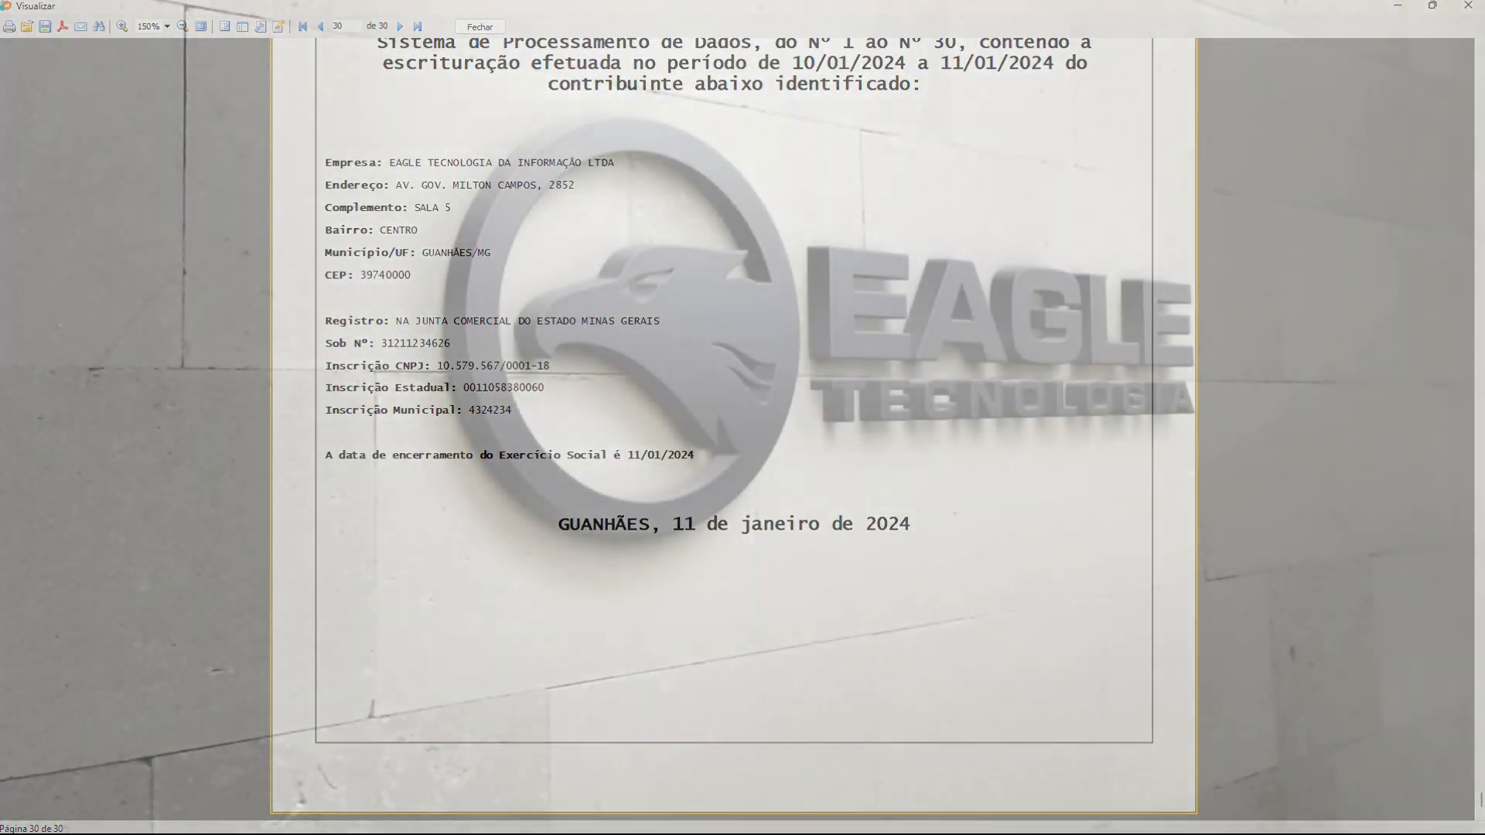